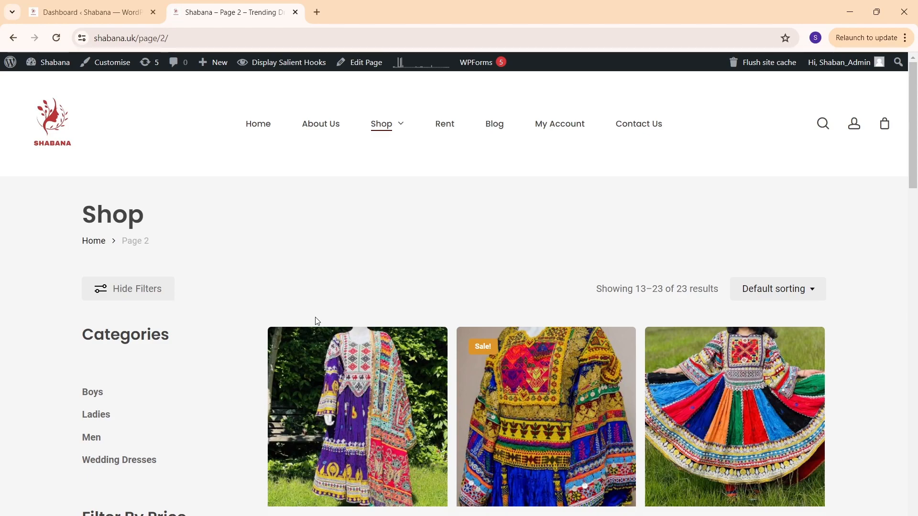
# Filter the shop's products to a maximum price of £405 and look over the category, size and attribute filters
pyautogui.scroll(-5, 227, 345)
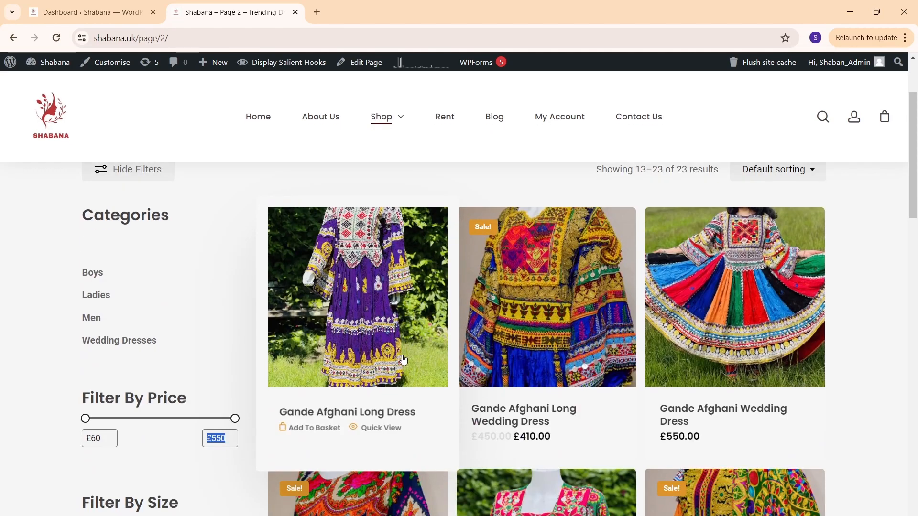
pyautogui.scroll(5, 412, 355)
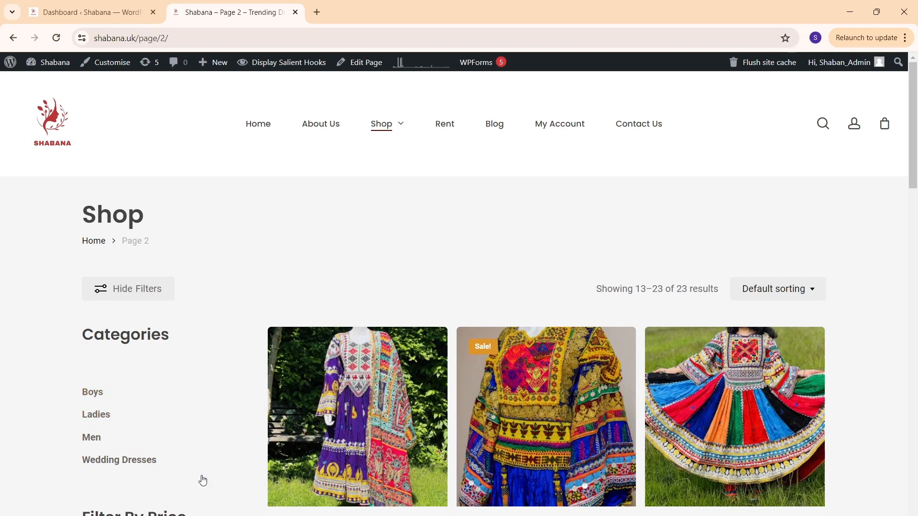
pyautogui.scroll(-1, 145, 412)
pyautogui.scroll(1, 116, 378)
pyautogui.scroll(-2, 133, 364)
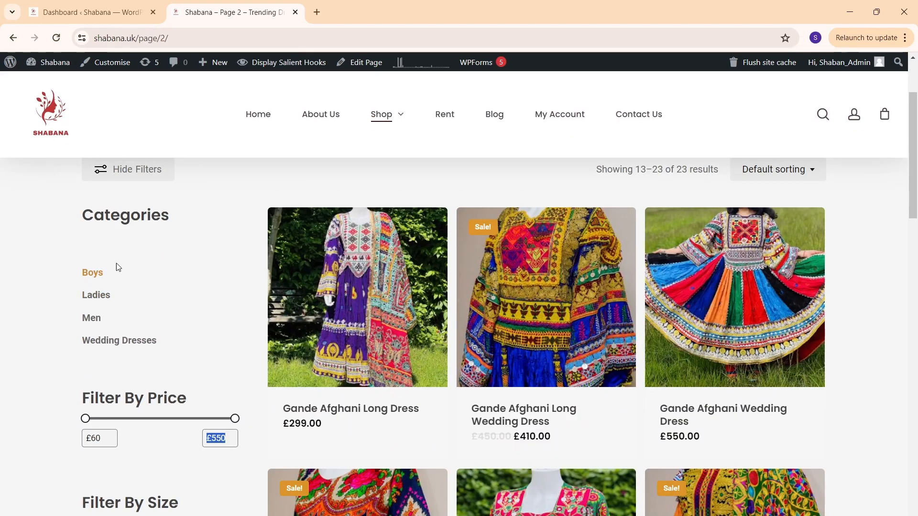
pyautogui.scroll(-2, 165, 367)
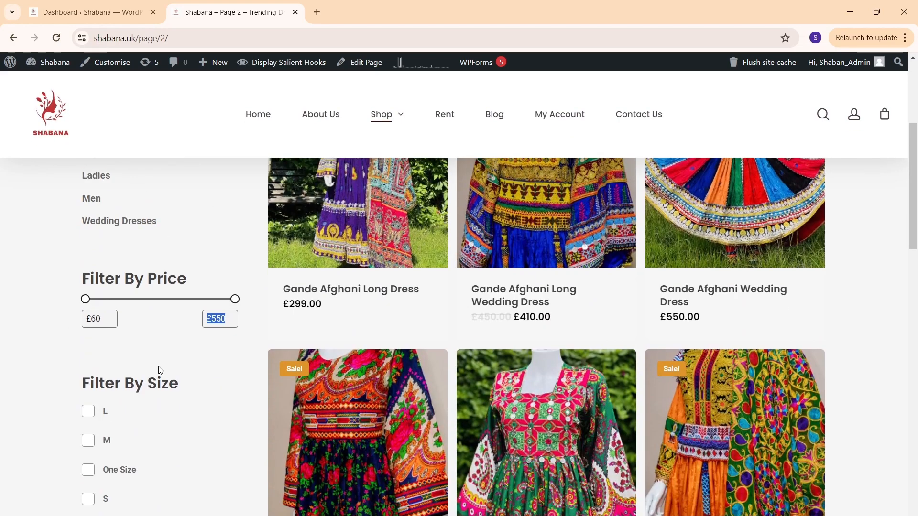
pyautogui.moveTo(235, 299); pyautogui.dragTo(191, 300)
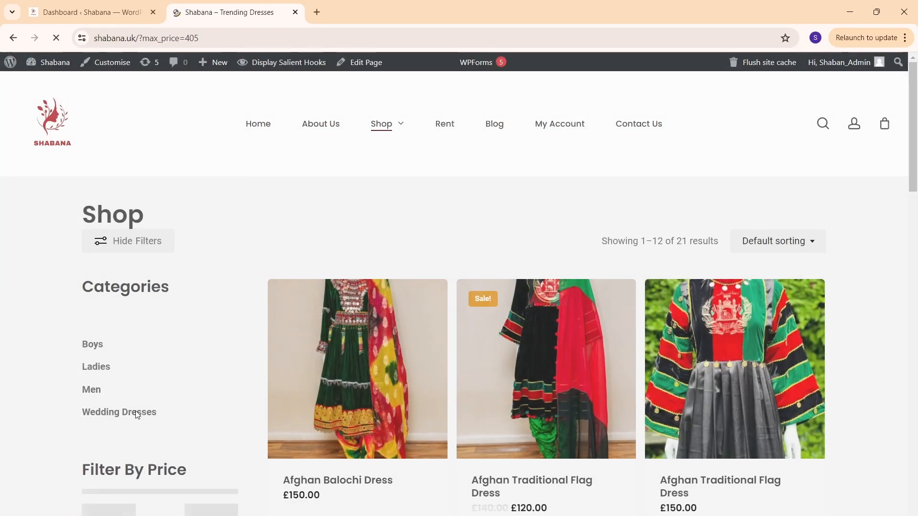
pyautogui.scroll(-2, 136, 411)
pyautogui.scroll(-6, 137, 402)
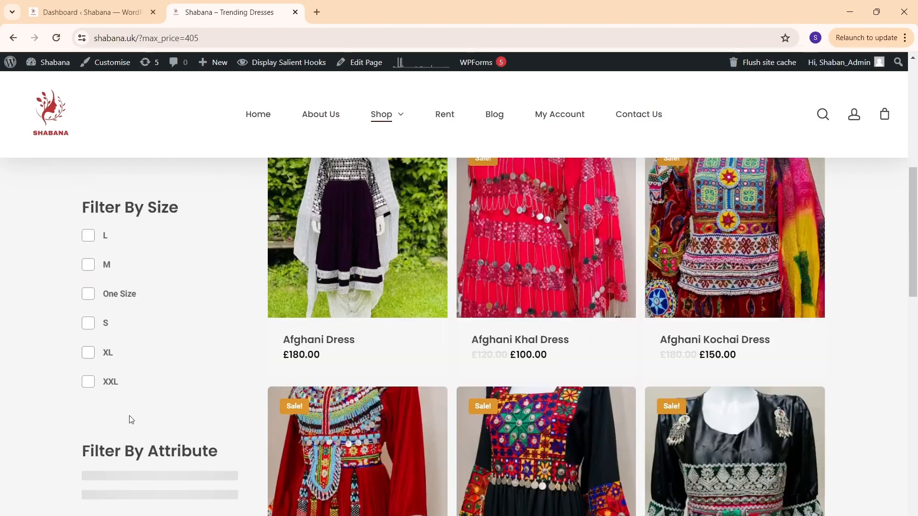
pyautogui.scroll(-3, 110, 381)
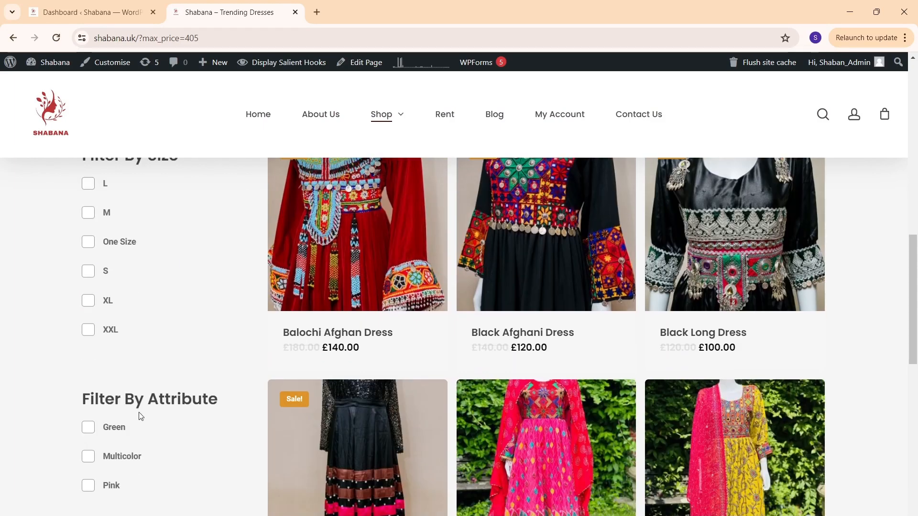
pyautogui.scroll(6, 140, 416)
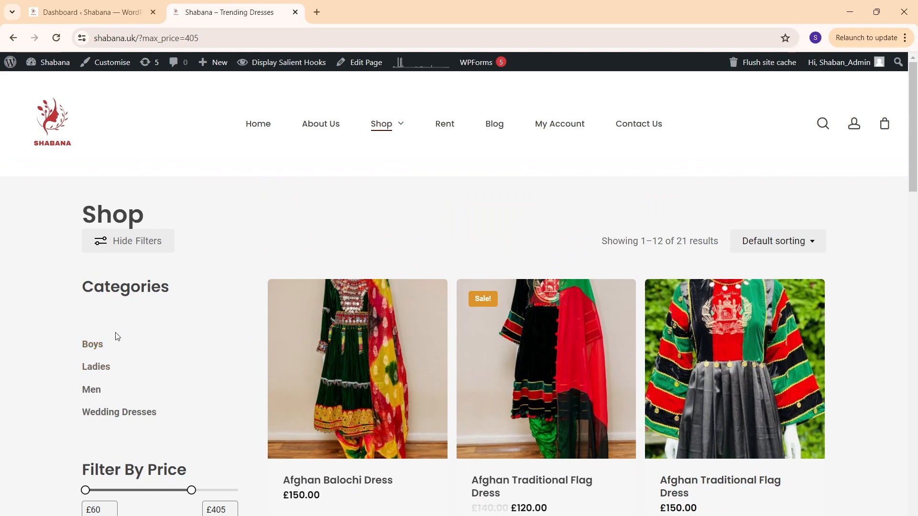
# Switch to the WordPress dashboard and open the store's product categories page
pyautogui.click(85, 10)
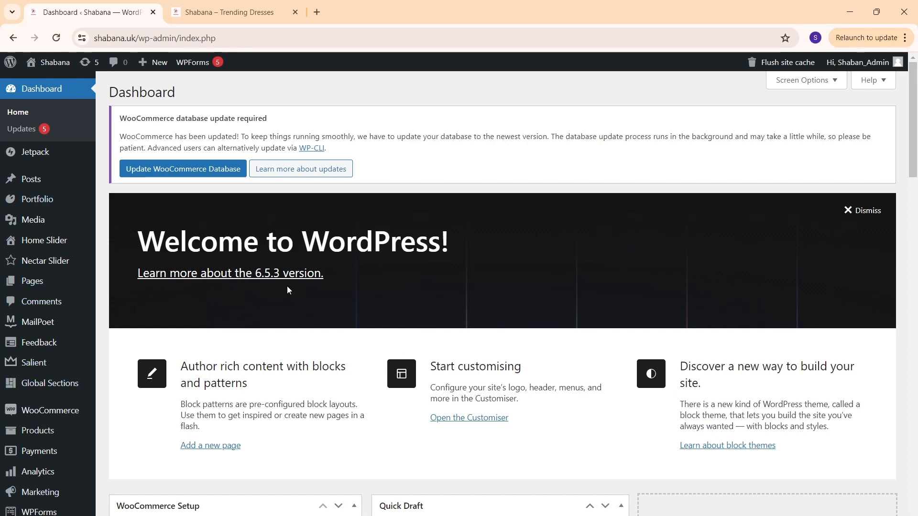
pyautogui.scroll(-2, 65, 359)
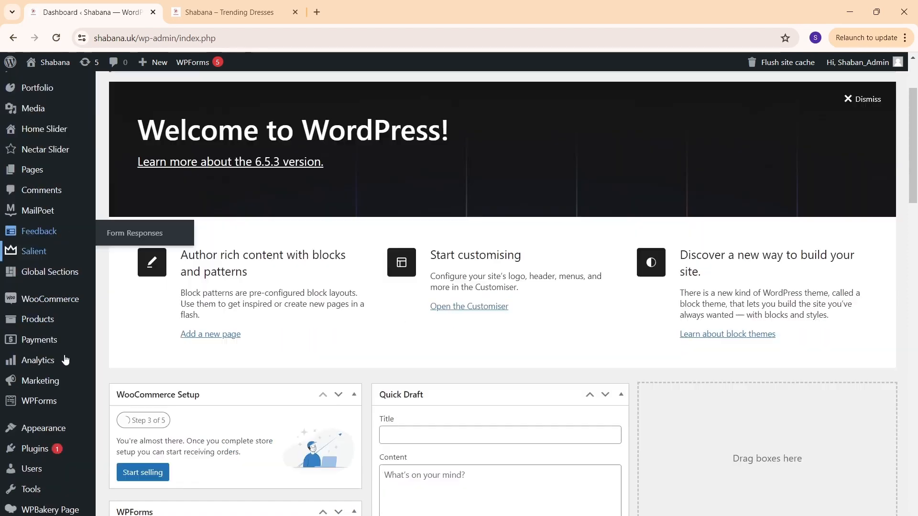
pyautogui.scroll(-2, 66, 359)
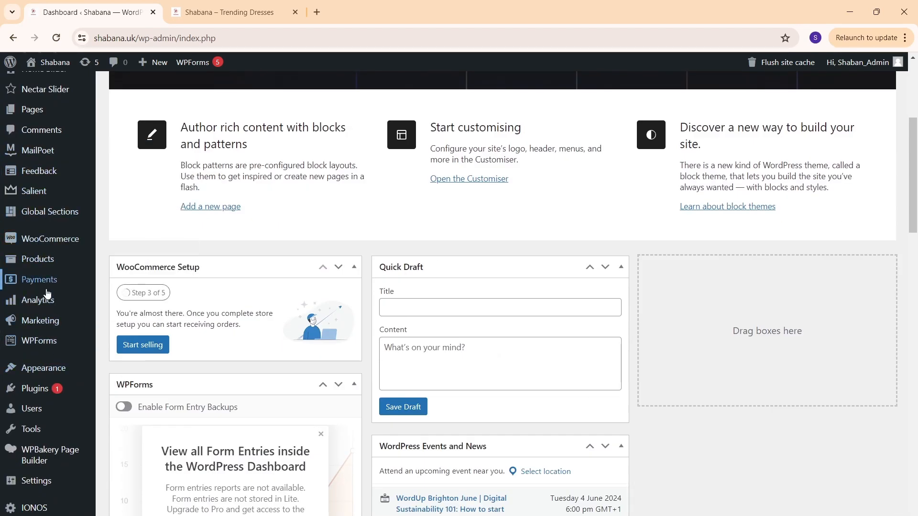
pyautogui.scroll(2, 47, 294)
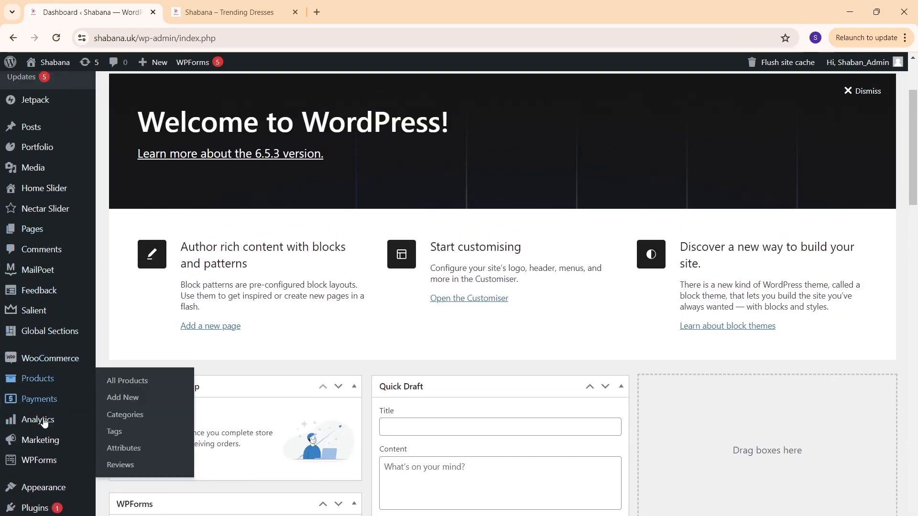
pyautogui.scroll(-3, 50, 401)
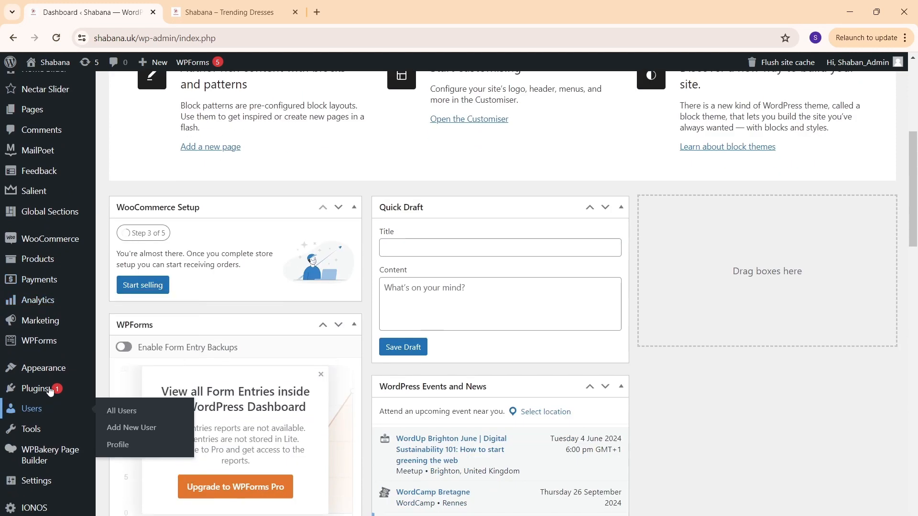
pyautogui.moveTo(45, 268)
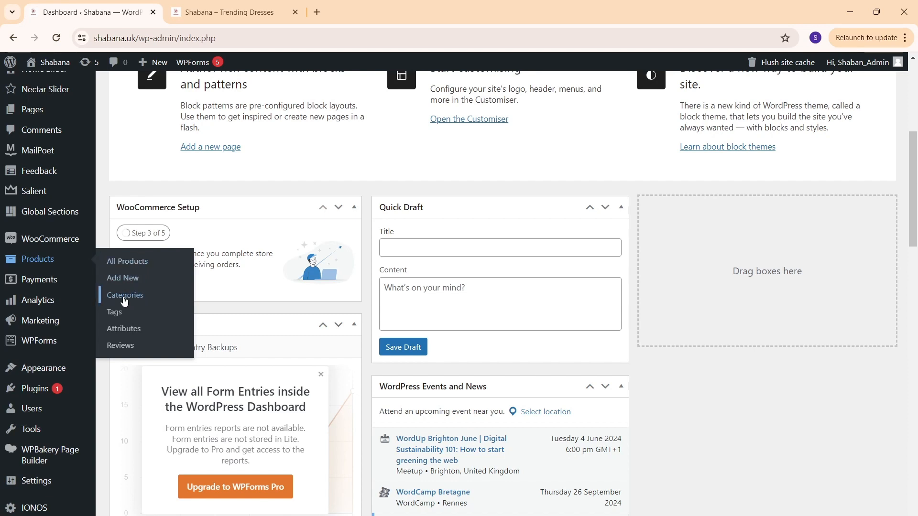
pyautogui.click(144, 301)
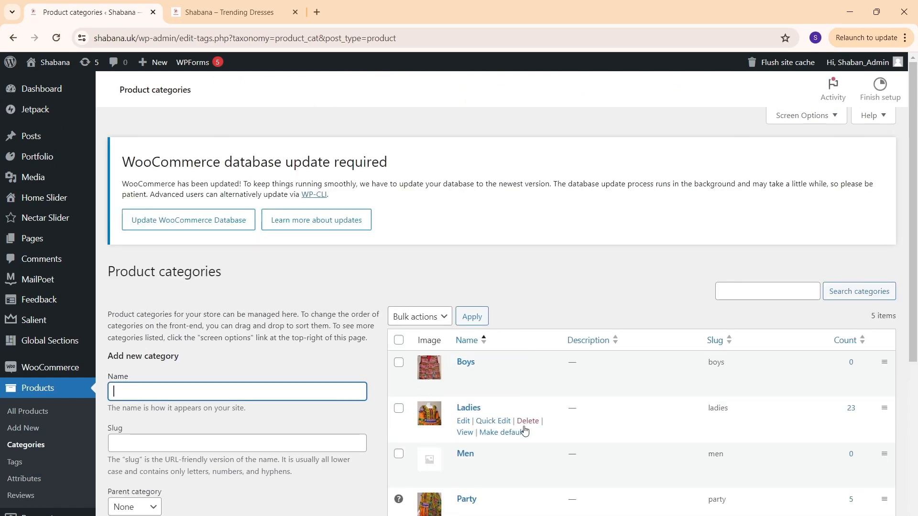
# Fill in a new product category with the name Accessories, the slug accessories and None as parent category
pyautogui.scroll(-2, 411, 419)
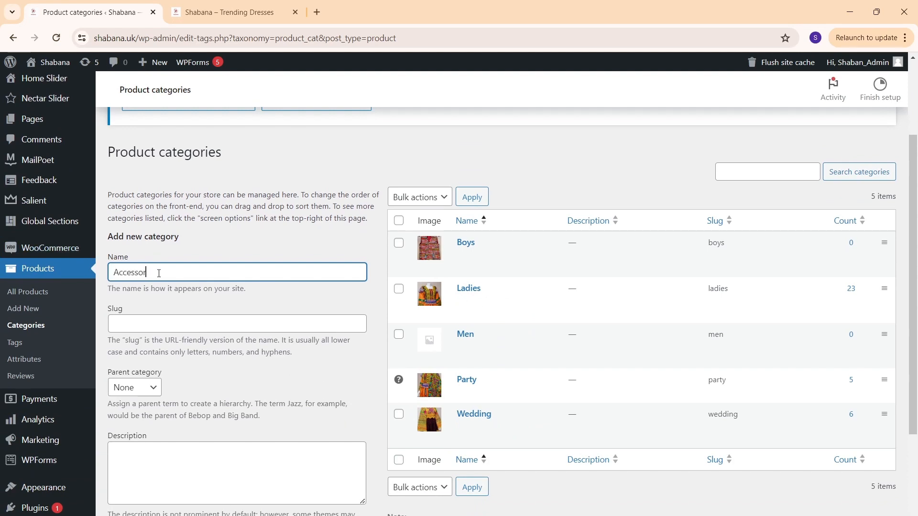
pyautogui.press('Tab')
pyautogui.write('a')
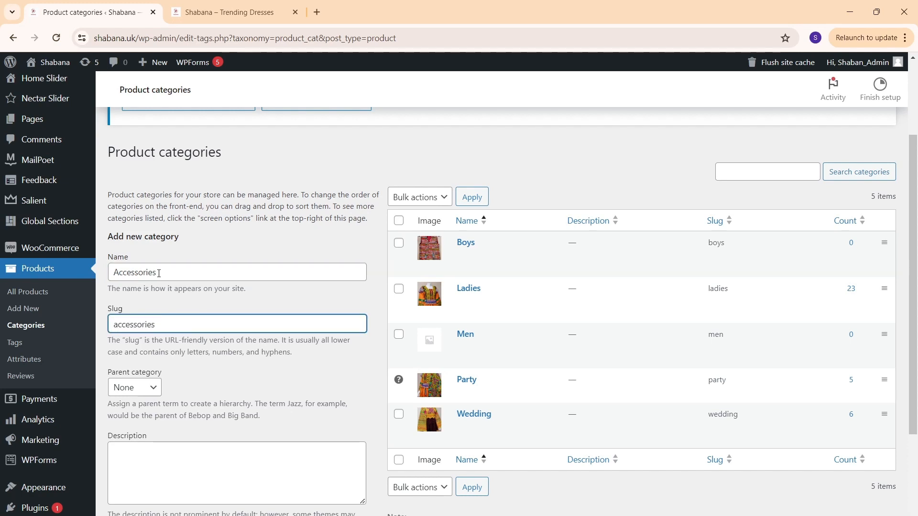
pyautogui.click(149, 387)
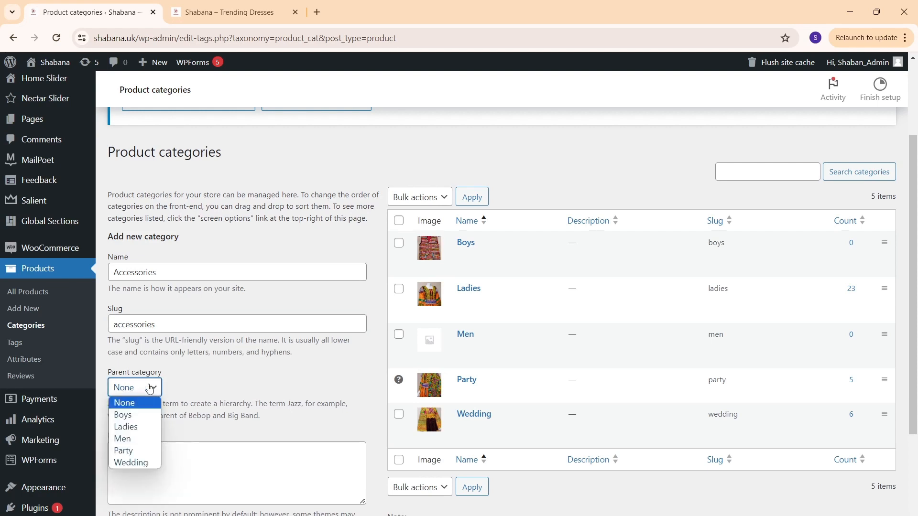
pyautogui.click(124, 403)
# Leave the category description empty and open the file chooser for uploading a new thumbnail image
pyautogui.scroll(-3, 135, 378)
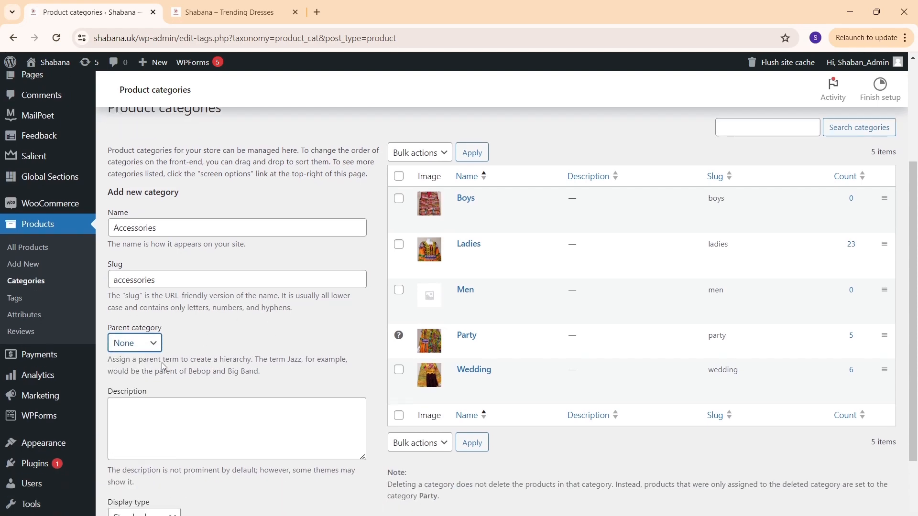
pyautogui.scroll(-1, 240, 305)
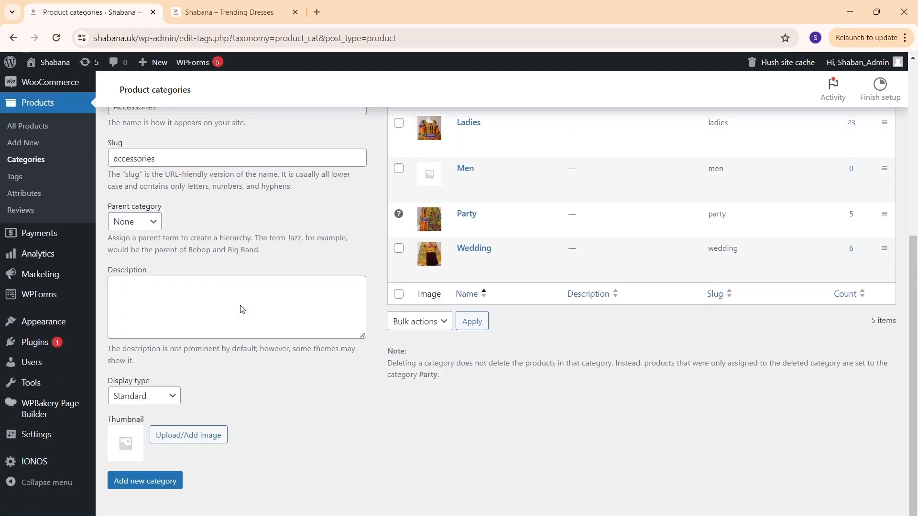
pyautogui.click(171, 294)
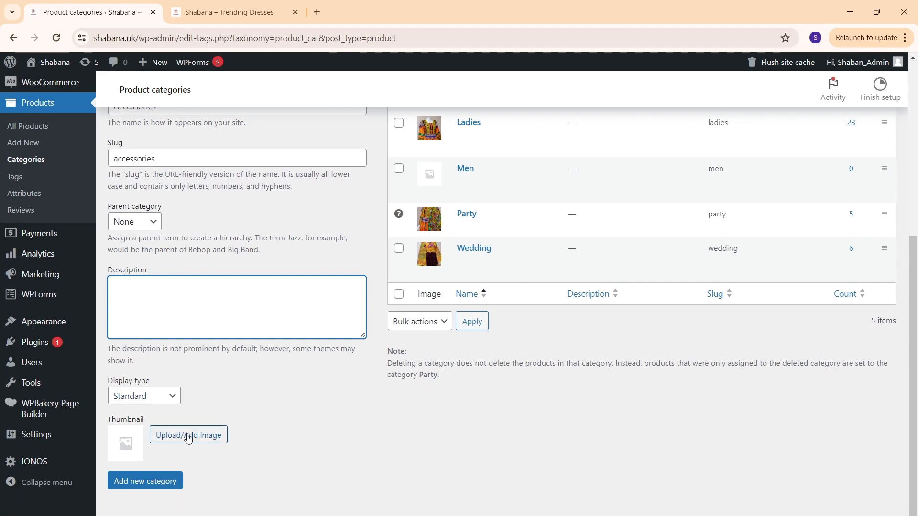
pyautogui.scroll(4, 363, 306)
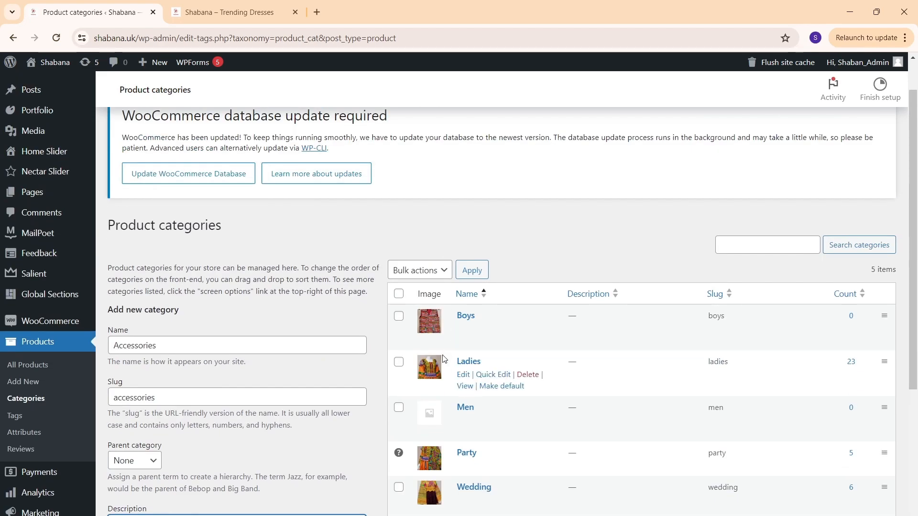
pyautogui.scroll(-3, 329, 488)
pyautogui.scroll(-3, 287, 476)
pyautogui.click(194, 437)
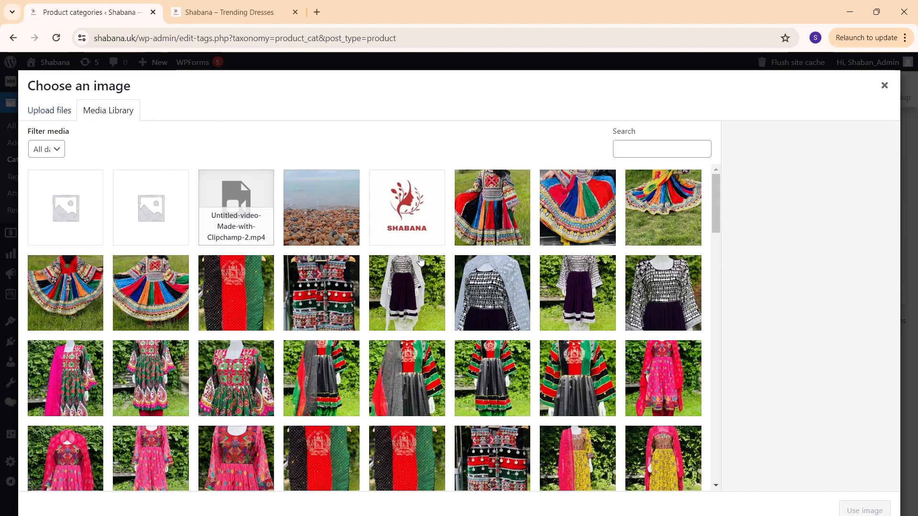
pyautogui.click(55, 112)
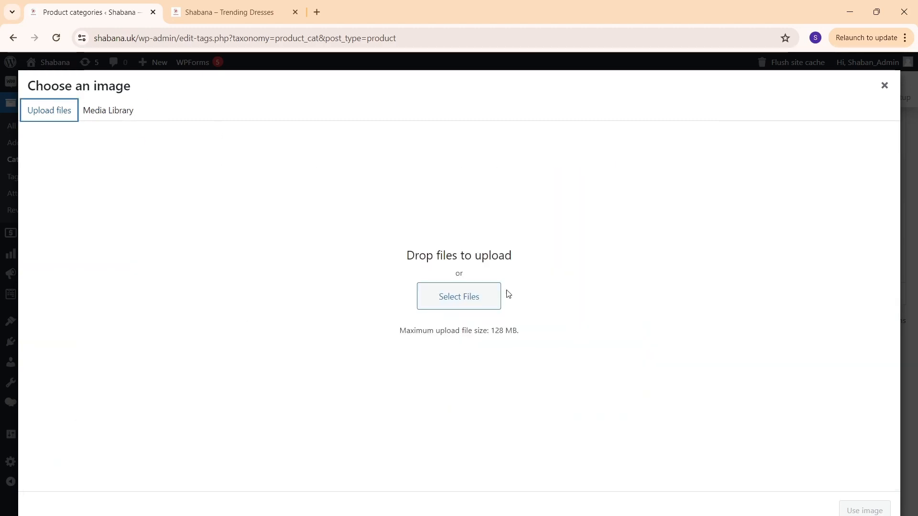
pyautogui.click(457, 301)
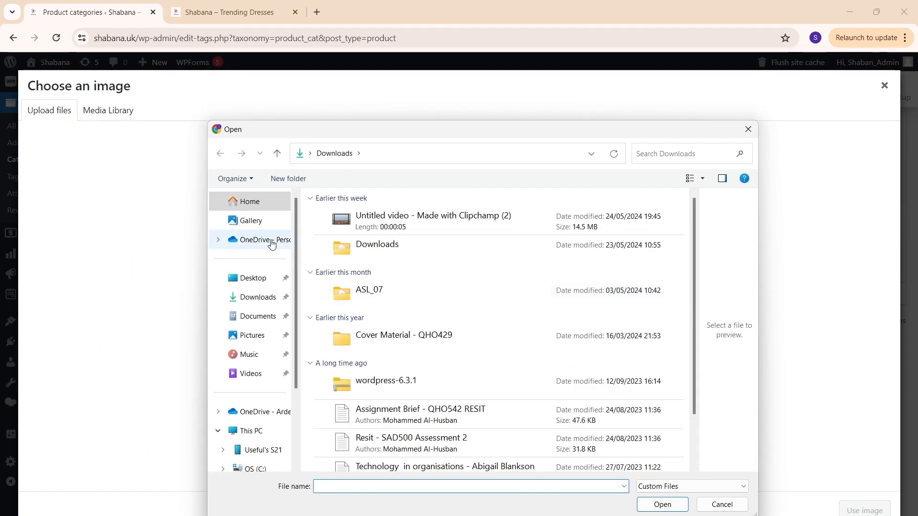
# Upload IMG_2937b from the "new" folder on the Desktop and use it as the category's thumbnail
pyautogui.click(261, 280)
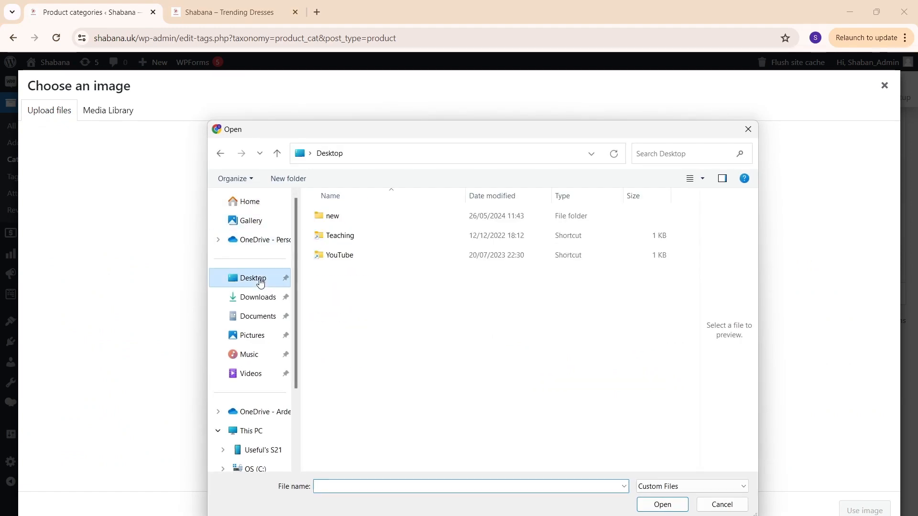
pyautogui.doubleClick(343, 219)
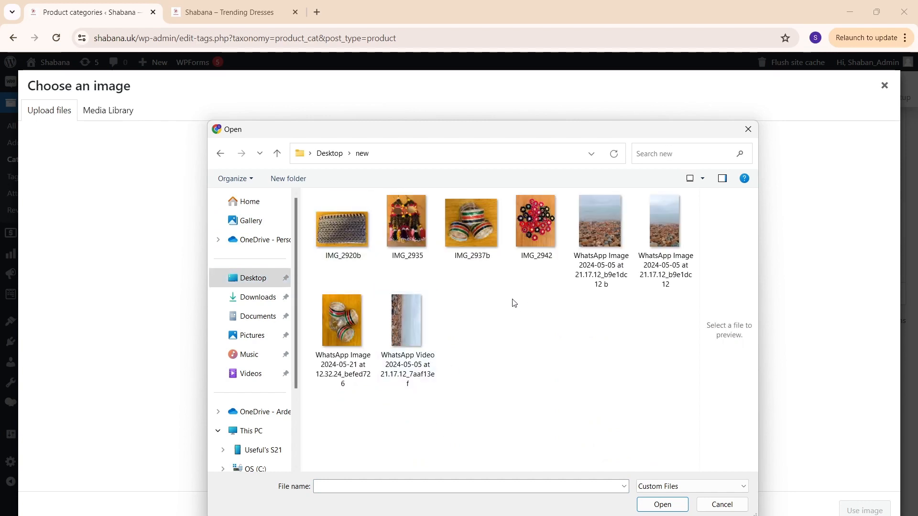
pyautogui.click(469, 228)
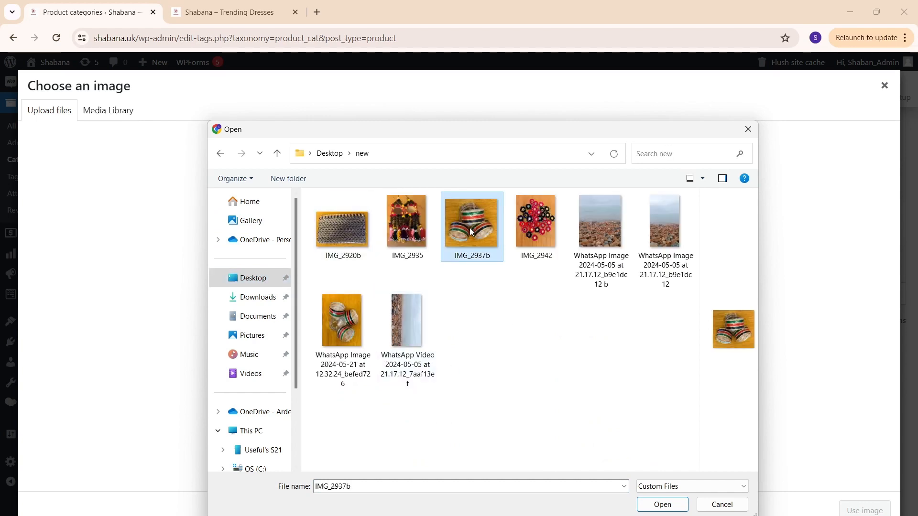
pyautogui.click(674, 505)
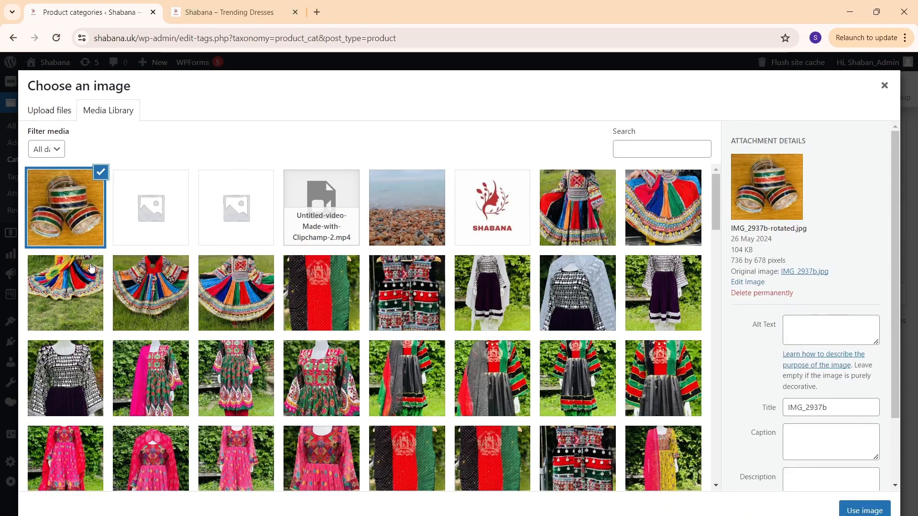
pyautogui.click(851, 511)
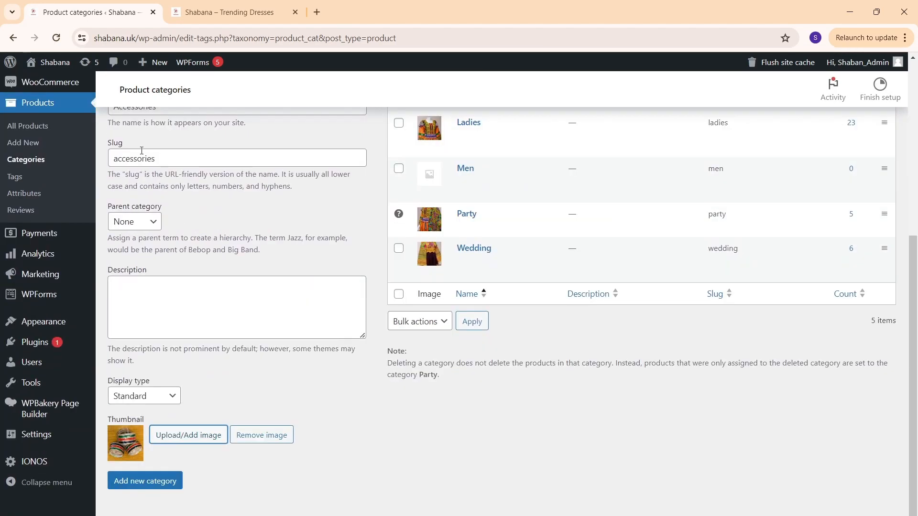
# Review the new category's name, slug, parent category choices and thumbnail before adding it
pyautogui.scroll(3, 142, 151)
pyautogui.click(185, 276)
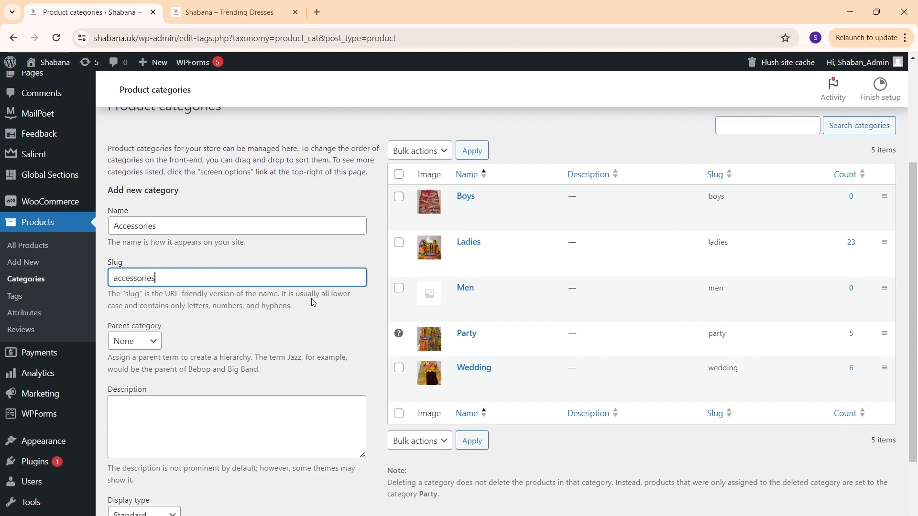
pyautogui.scroll(-3, 181, 318)
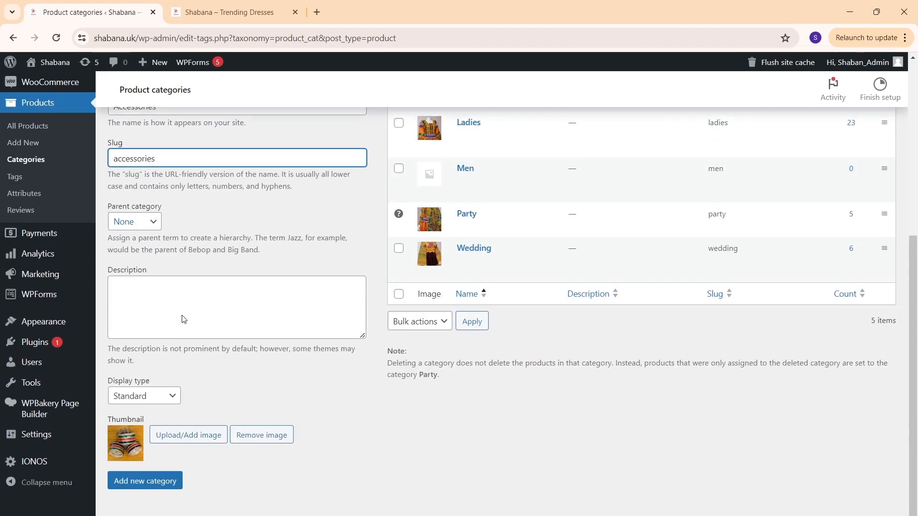
pyautogui.scroll(5, 179, 314)
pyautogui.moveTo(153, 345); pyautogui.dragTo(112, 347)
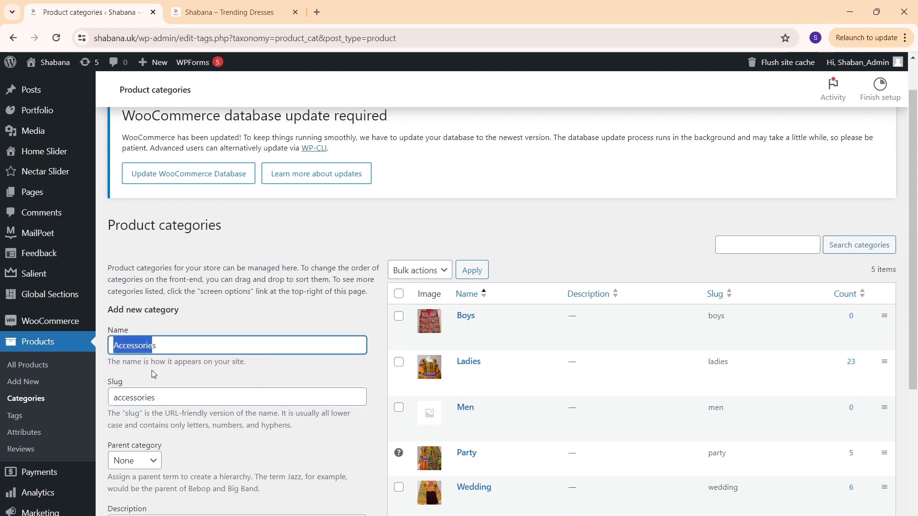
pyautogui.scroll(-5, 153, 374)
pyautogui.click(143, 228)
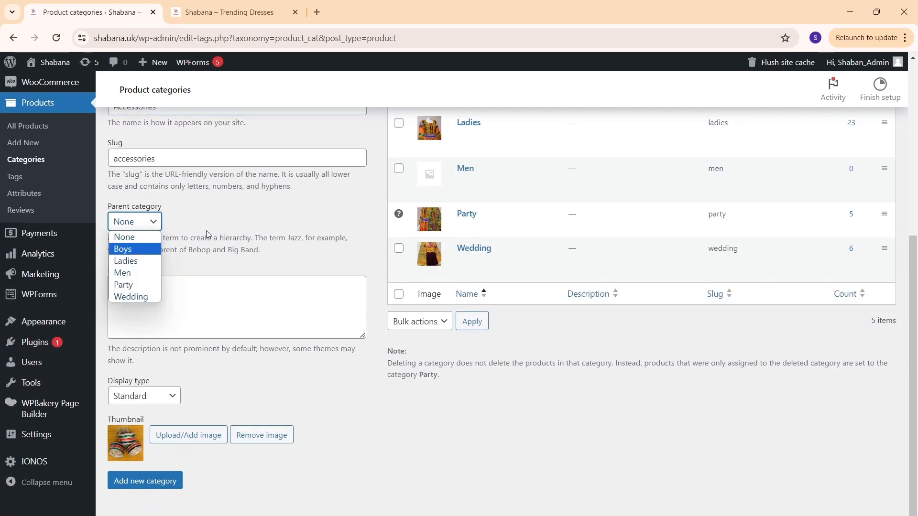
pyautogui.click(193, 220)
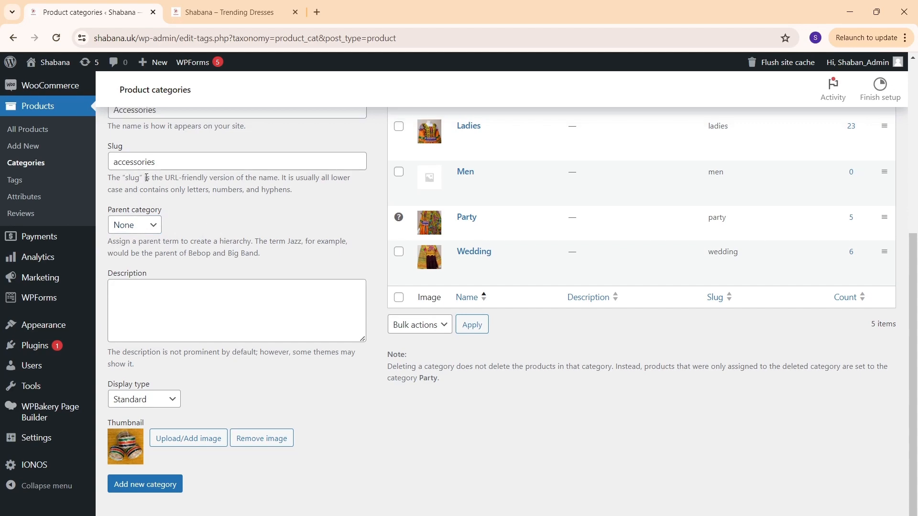
# Keep the new category's display type at Standard and add the Accessories category to the store
pyautogui.scroll(3, 146, 238)
pyautogui.scroll(-3, 195, 317)
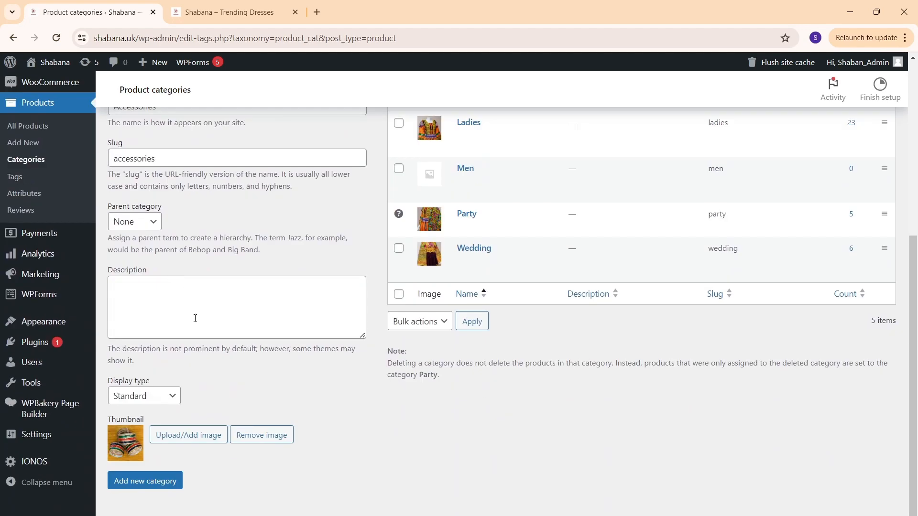
pyautogui.click(165, 397)
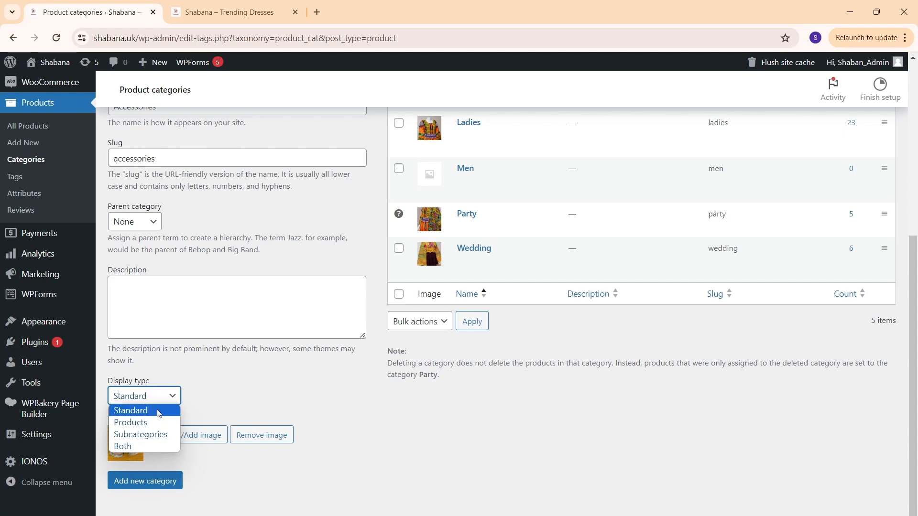
pyautogui.click(158, 411)
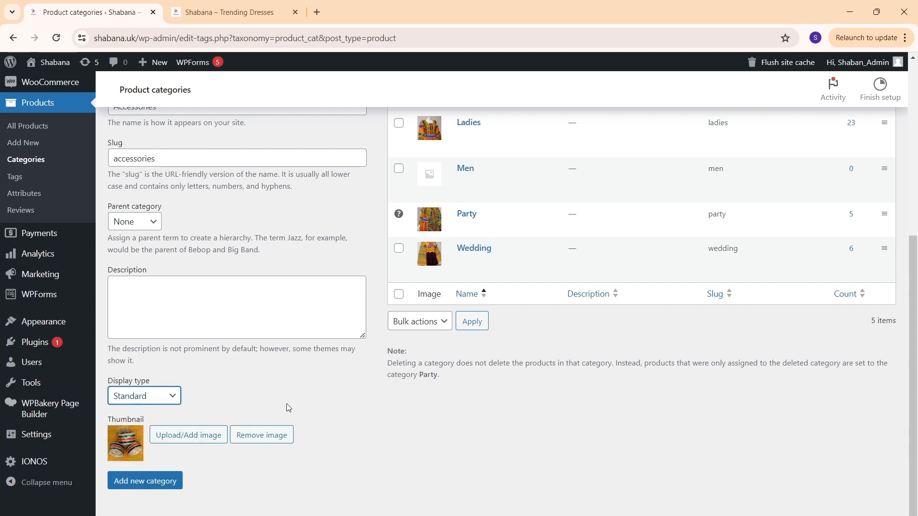
pyautogui.click(150, 487)
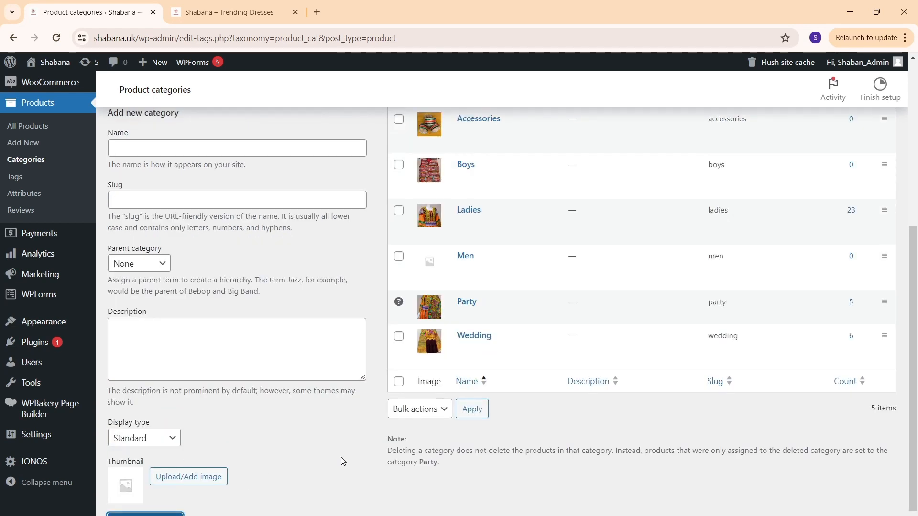
# Open the new Accessories category from the category list to check its details, and return to the product list
pyautogui.scroll(4, 392, 276)
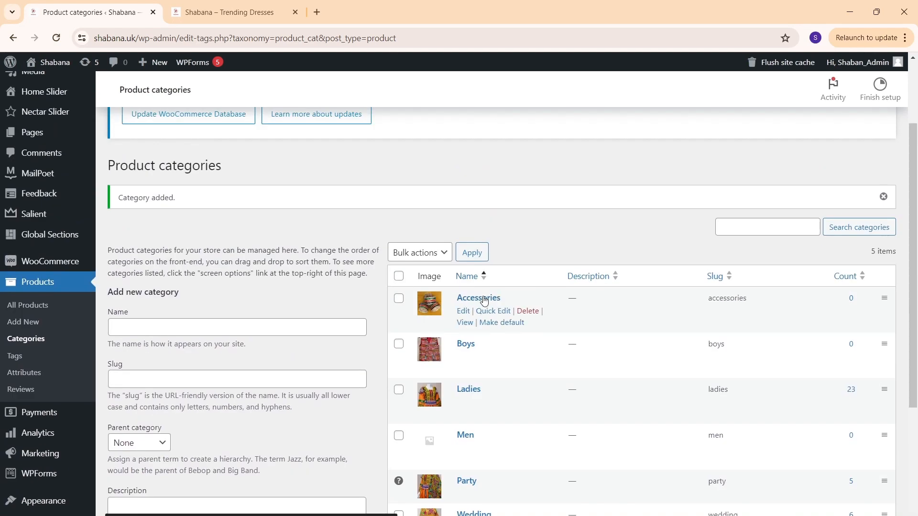
pyautogui.click(484, 304)
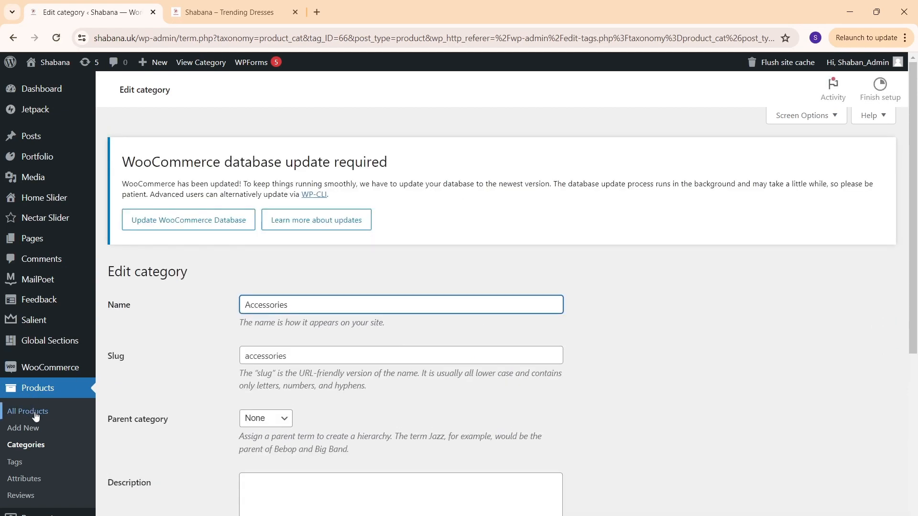
pyautogui.click(43, 397)
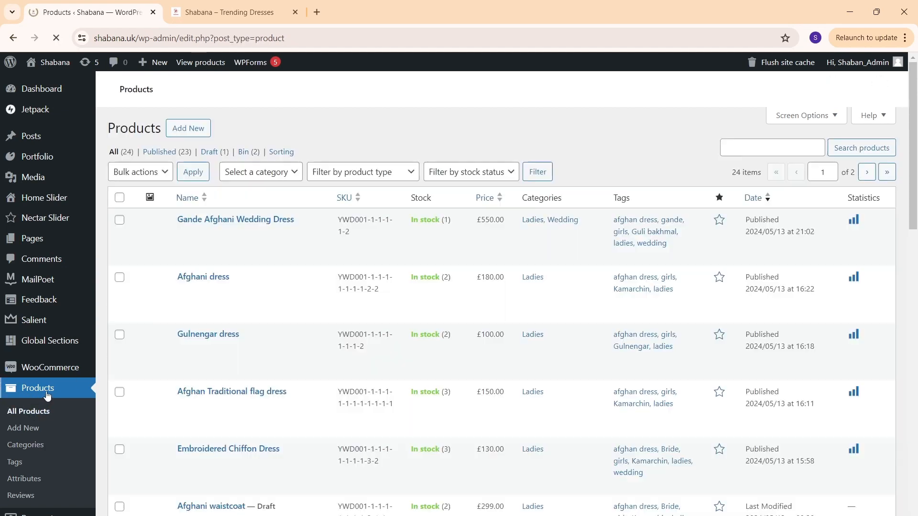
# Reload the storefront's Shop page and compare its Categories sidebar with the product categories in the admin area
pyautogui.click(213, 6)
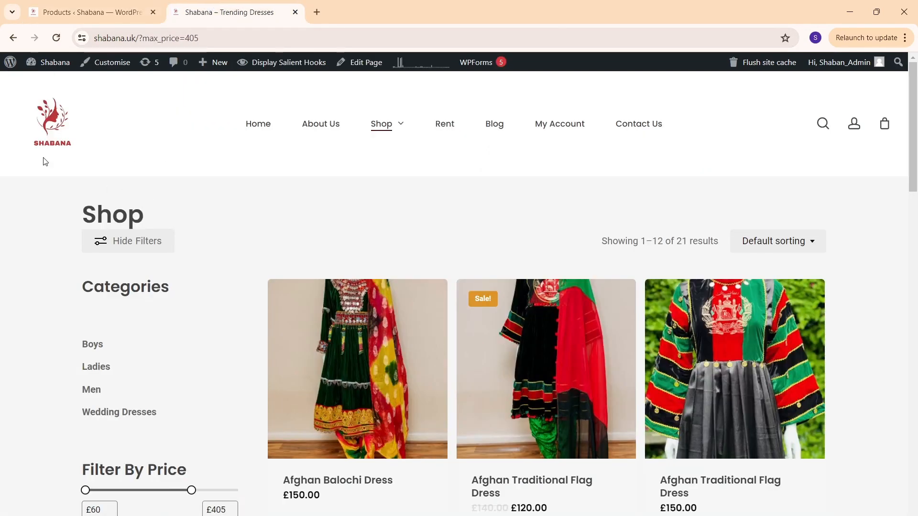
pyautogui.press('F5')
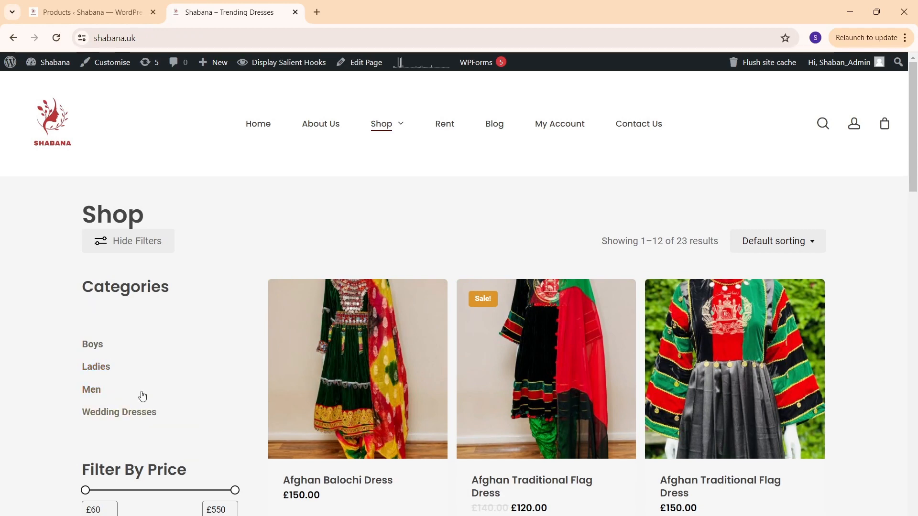
pyautogui.click(76, 11)
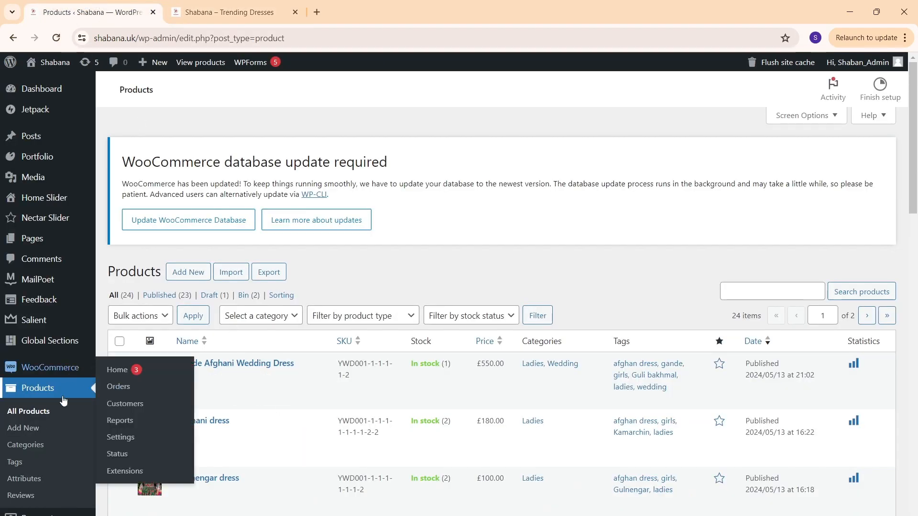
pyautogui.click(45, 447)
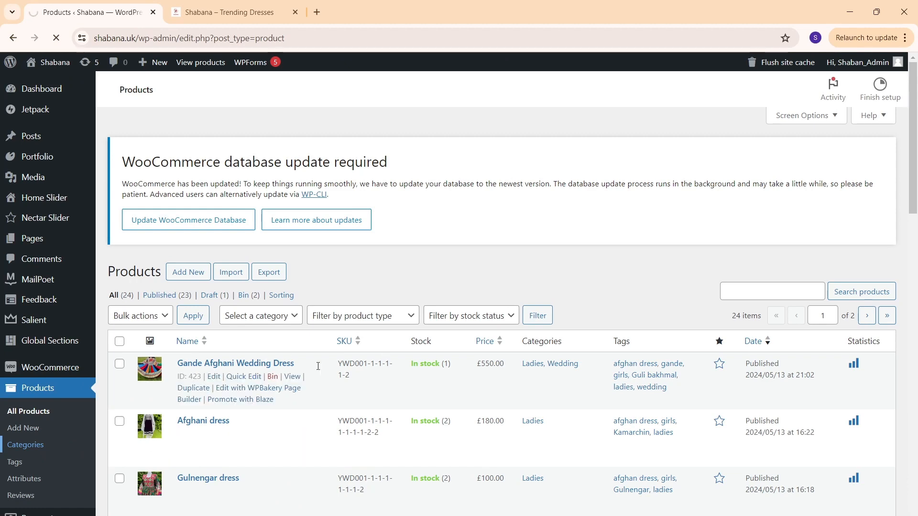
pyautogui.scroll(-2, 371, 384)
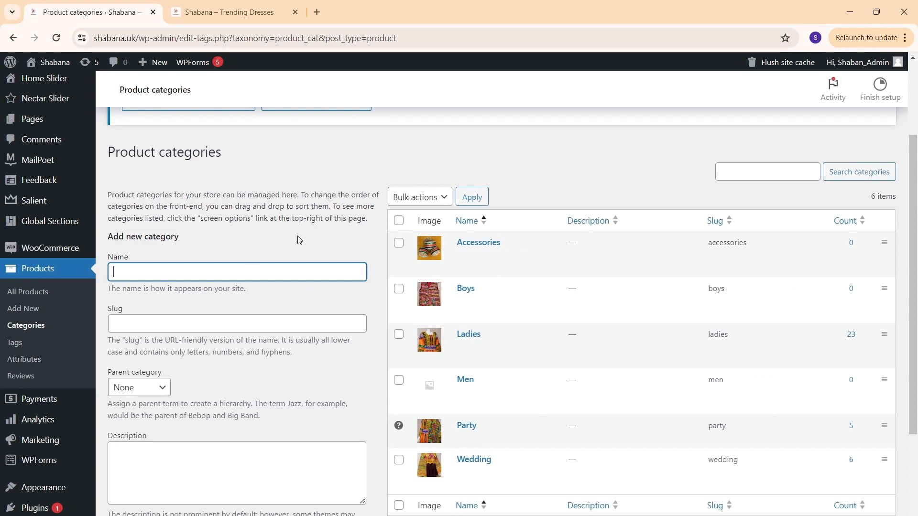
pyautogui.click(211, 8)
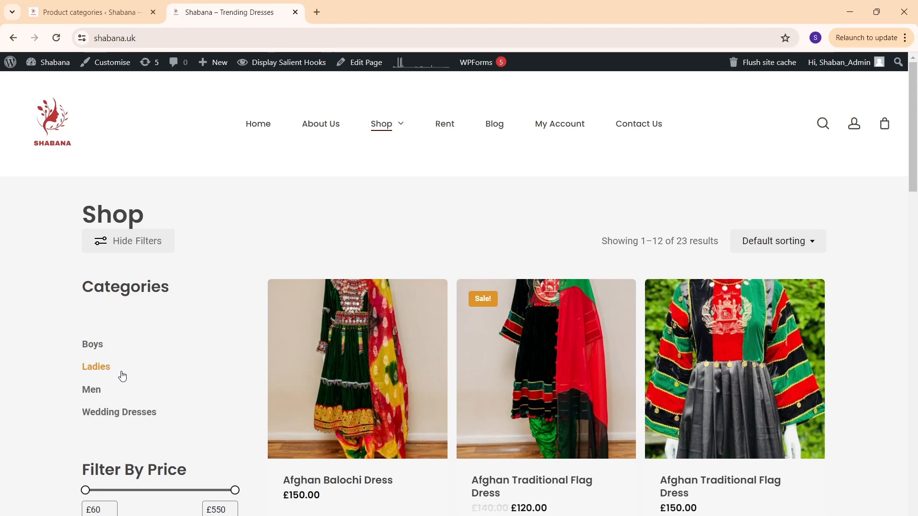
pyautogui.click(93, 5)
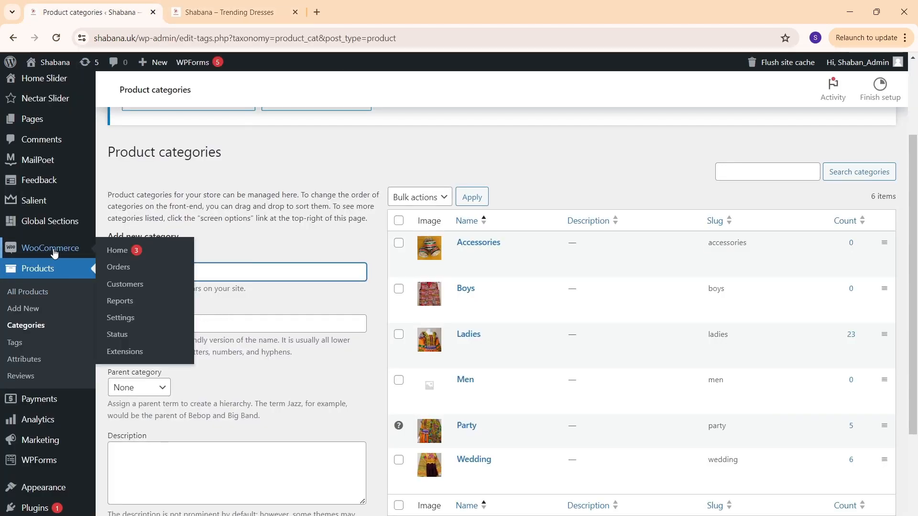
# Open the editor for the site's navigation menus, leaving the new-category form's name empty
pyautogui.scroll(-1, 48, 327)
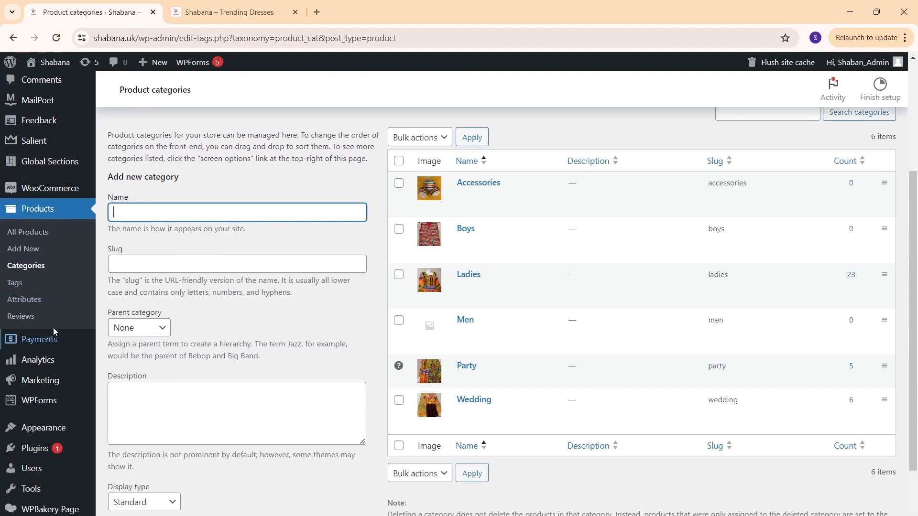
pyautogui.write('/')
pyautogui.scroll(-1, 216, 277)
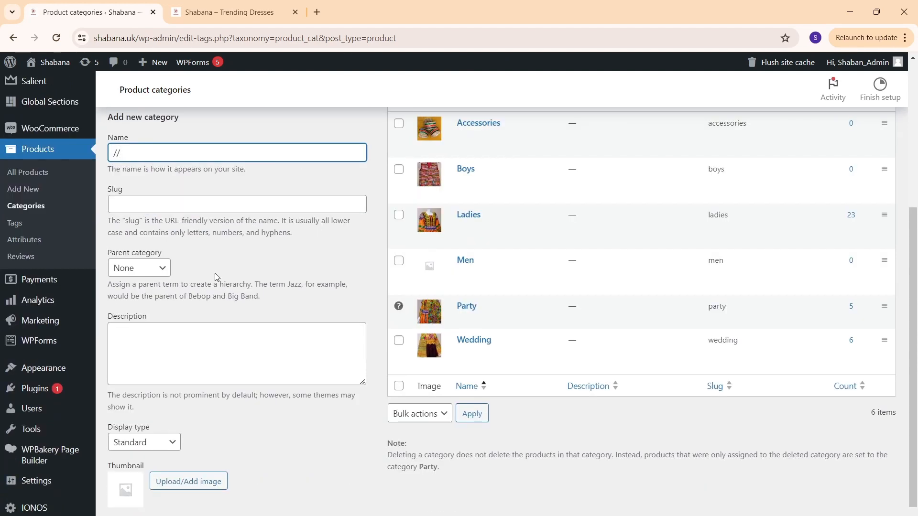
pyautogui.press('BackSpace')
pyautogui.scroll(-1, 214, 273)
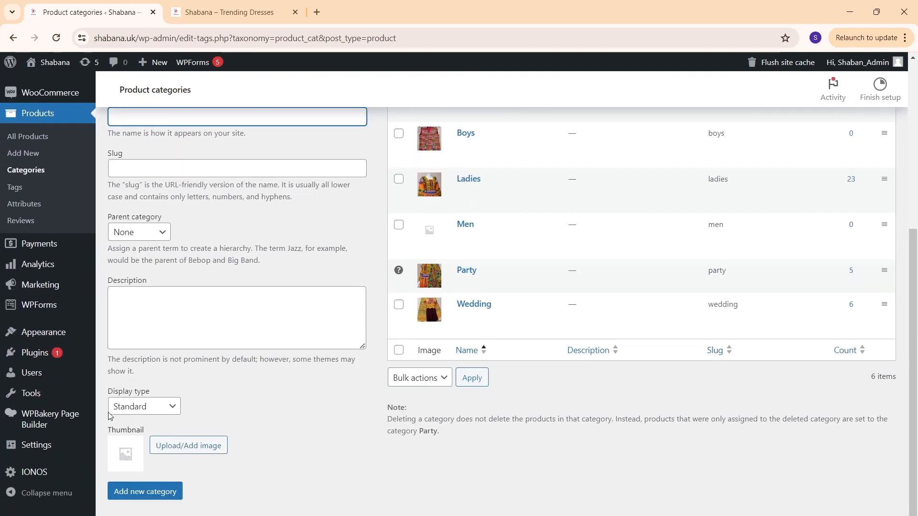
pyautogui.moveTo(52, 327)
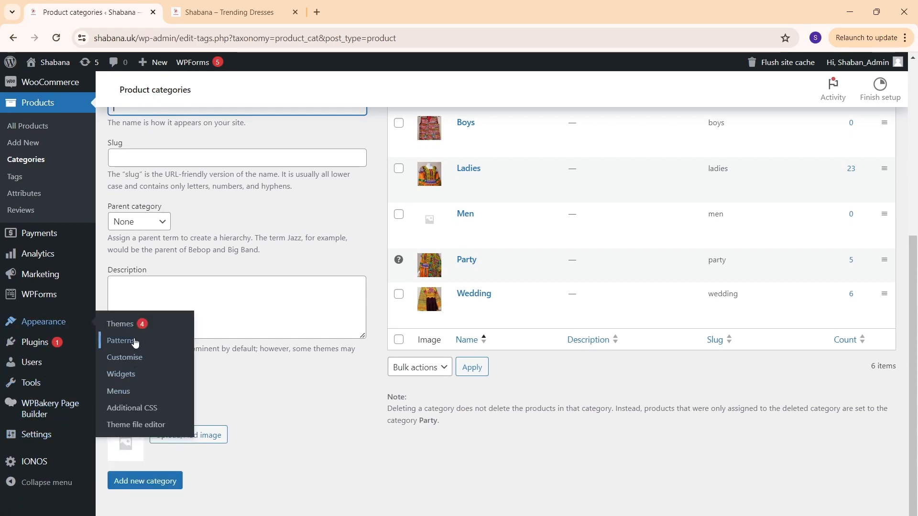
pyautogui.click(123, 393)
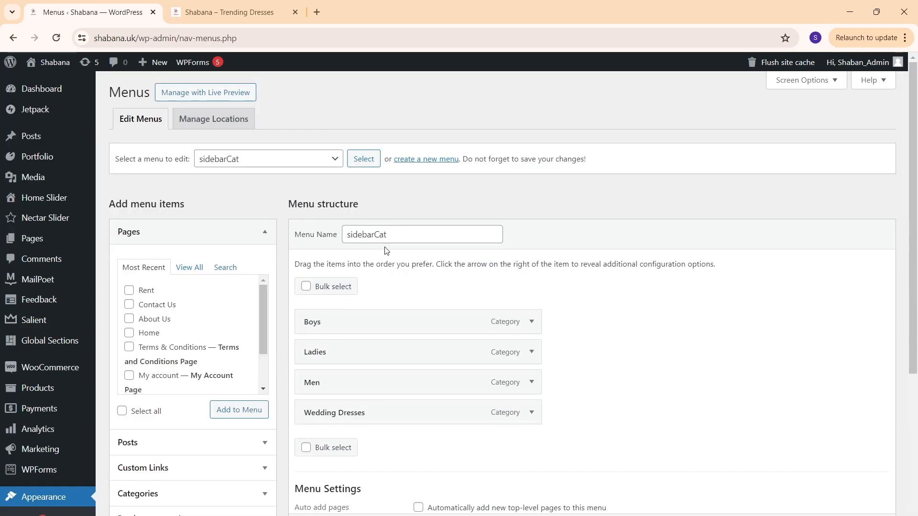
# Load the Main menu (Top Navigation Menu) and compare its structure with the storefront's header navigation
pyautogui.click(304, 159)
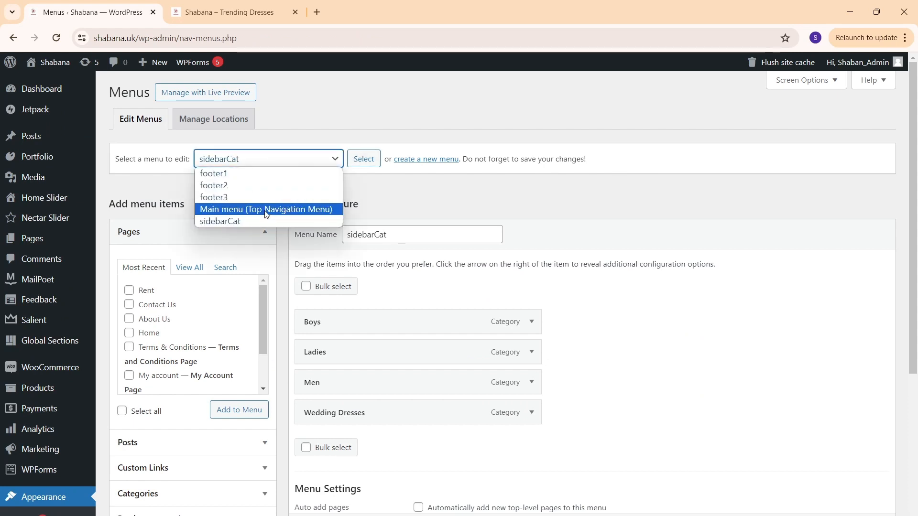
pyautogui.click(267, 211)
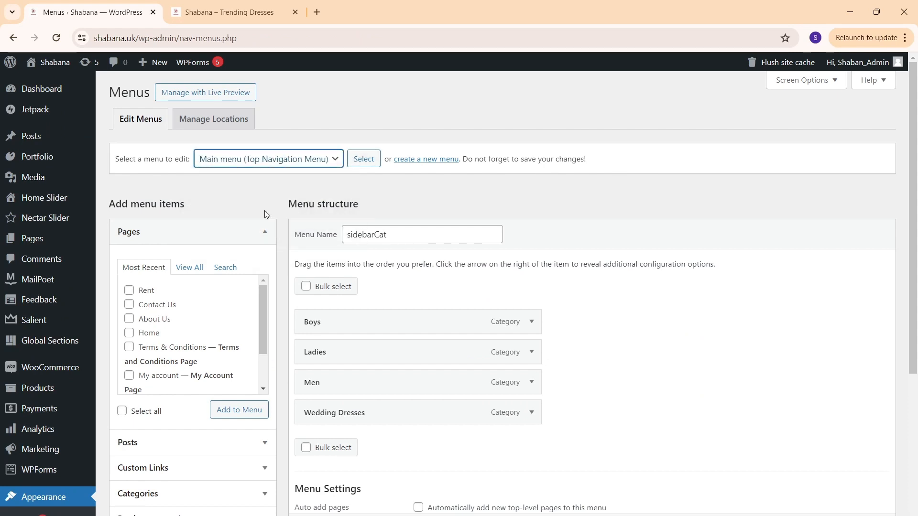
pyautogui.click(362, 159)
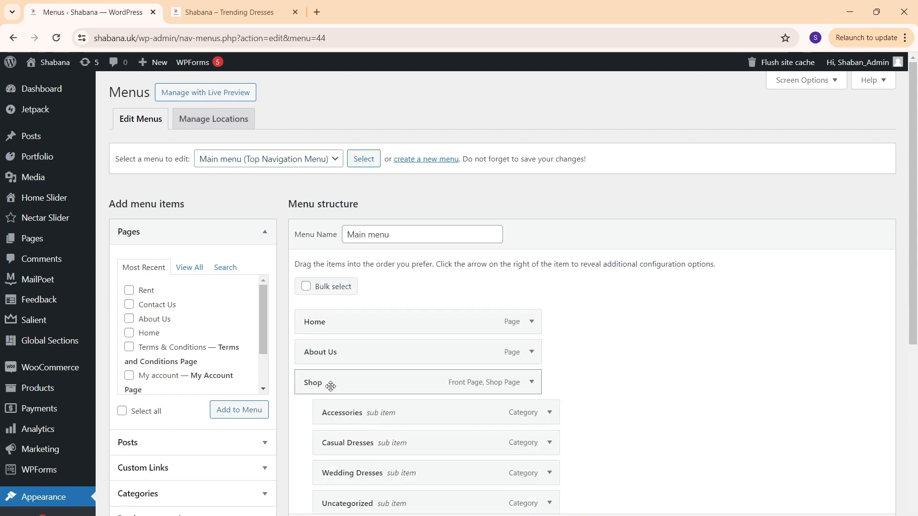
pyautogui.click(229, 12)
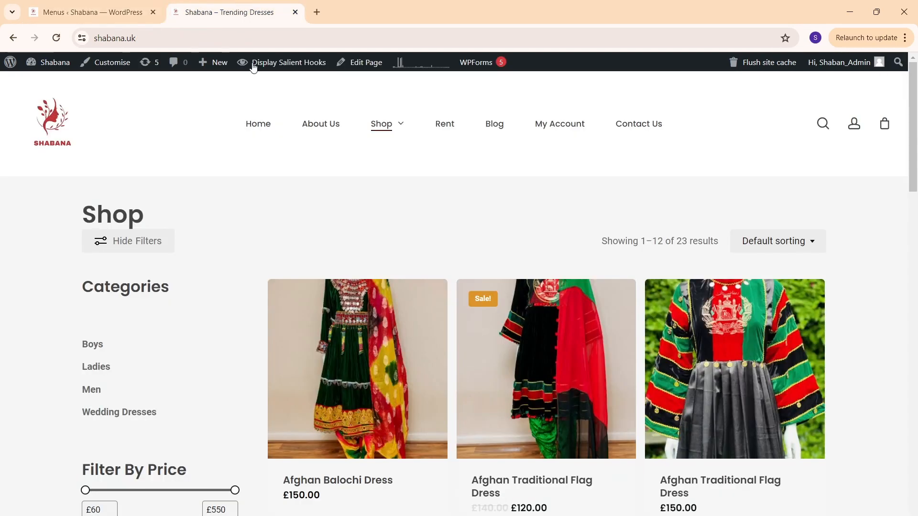
pyautogui.click(97, 12)
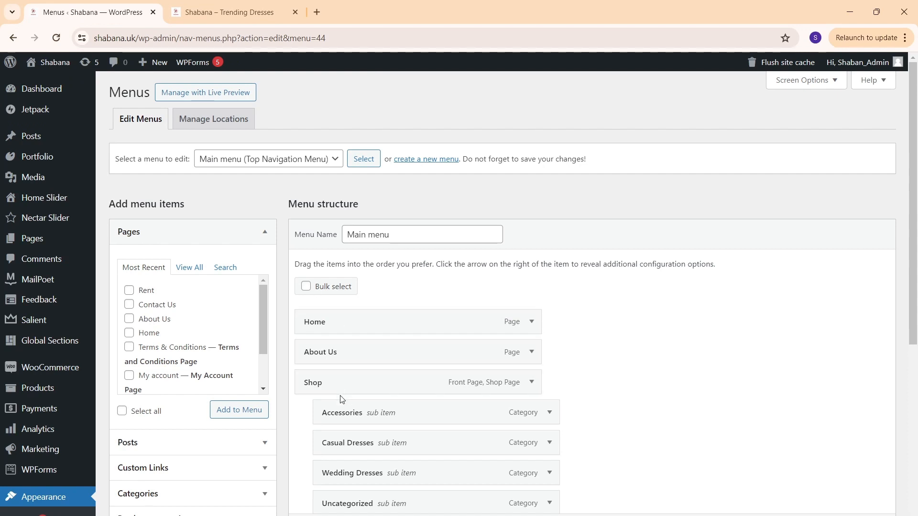
pyautogui.scroll(-1, 378, 360)
pyautogui.scroll(-2, 378, 360)
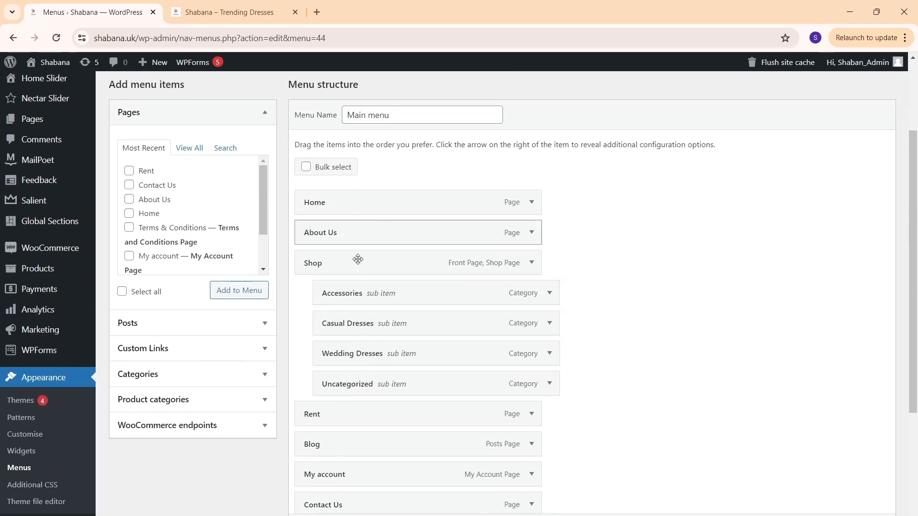
pyautogui.scroll(3, 359, 258)
# Examine the available menus and the storefront page to determine which menu supplies the Categories sidebar
pyautogui.click(299, 158)
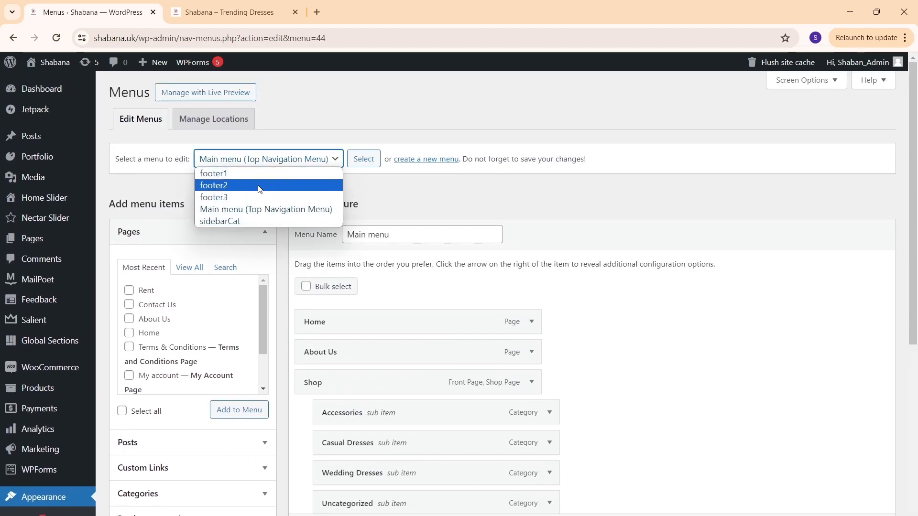
pyautogui.click(223, 12)
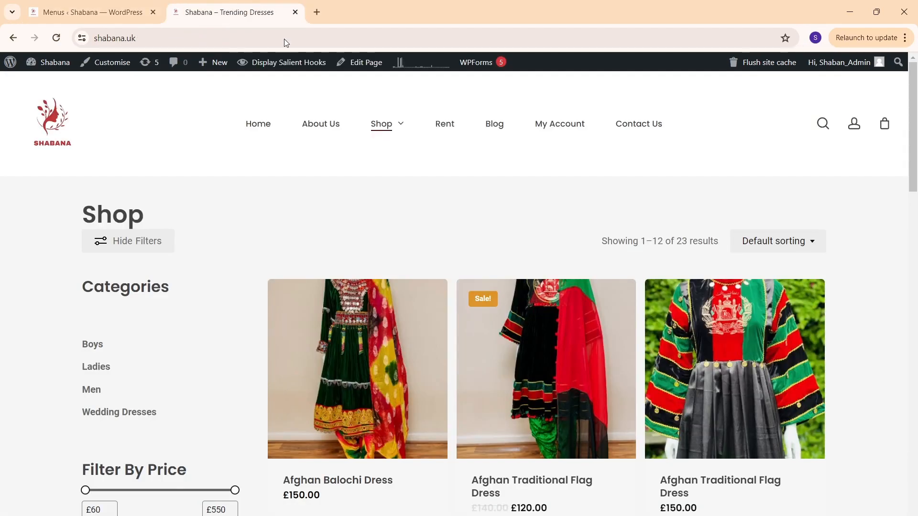
pyautogui.scroll(-10, 738, 252)
pyautogui.scroll(8, 611, 291)
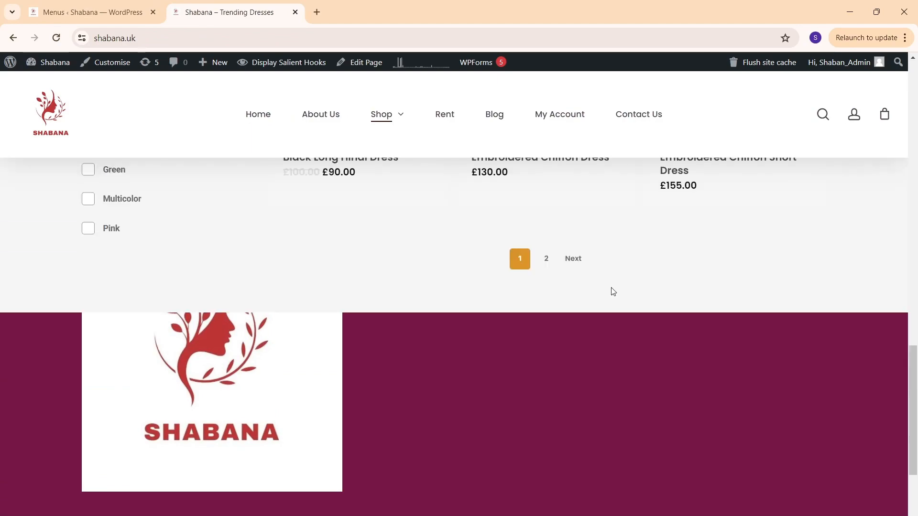
pyautogui.scroll(3, 460, 335)
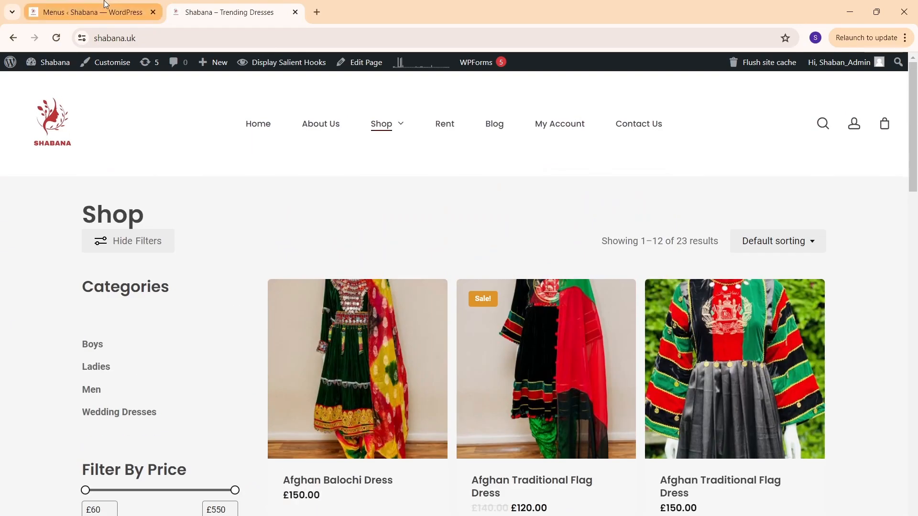
pyautogui.click(119, 12)
pyautogui.scroll(-2, 410, 402)
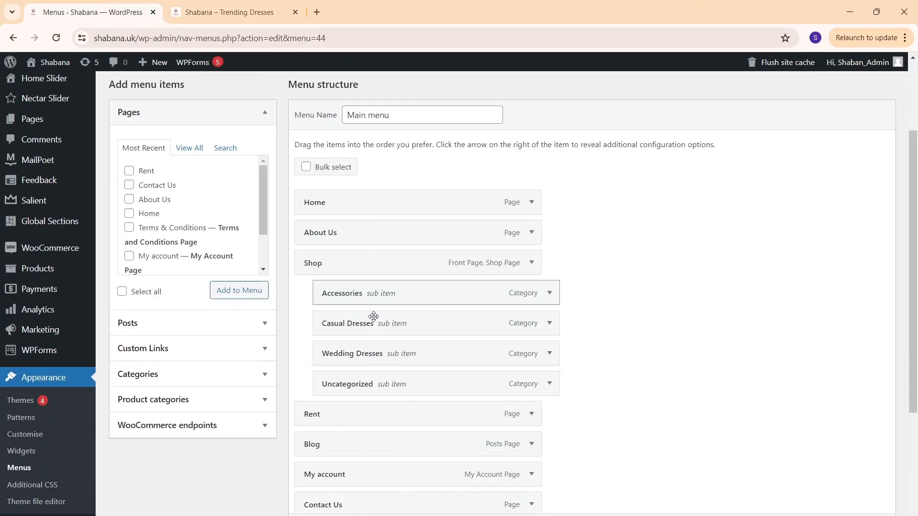
pyautogui.scroll(3, 353, 326)
pyautogui.click(247, 3)
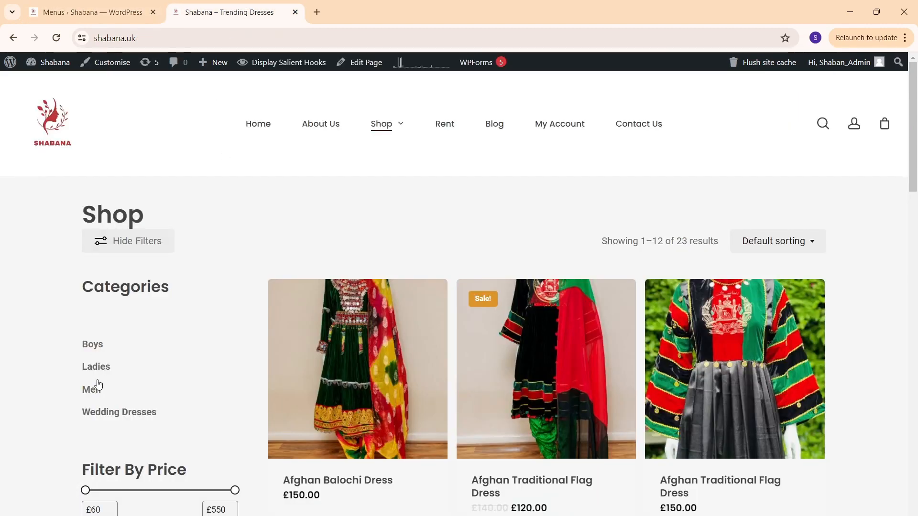
pyautogui.click(83, 6)
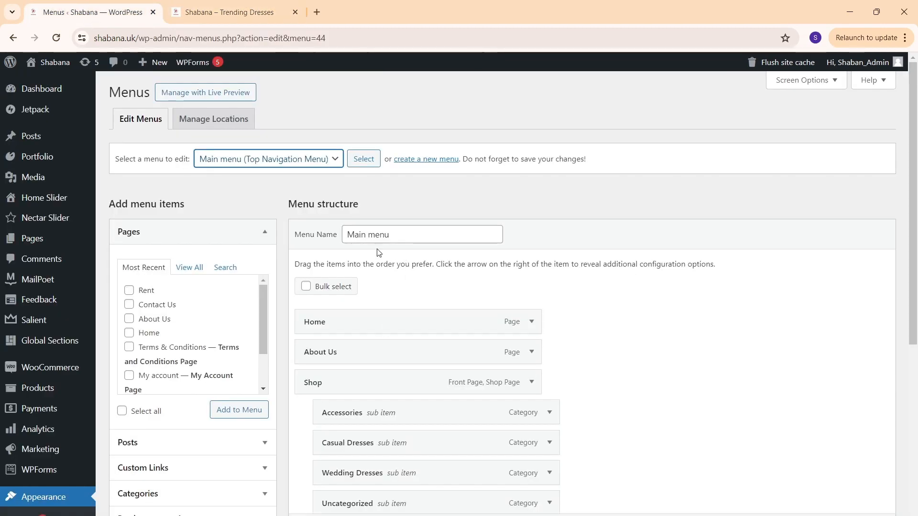
# Load the sidebarCat menu for editing
pyautogui.click(302, 162)
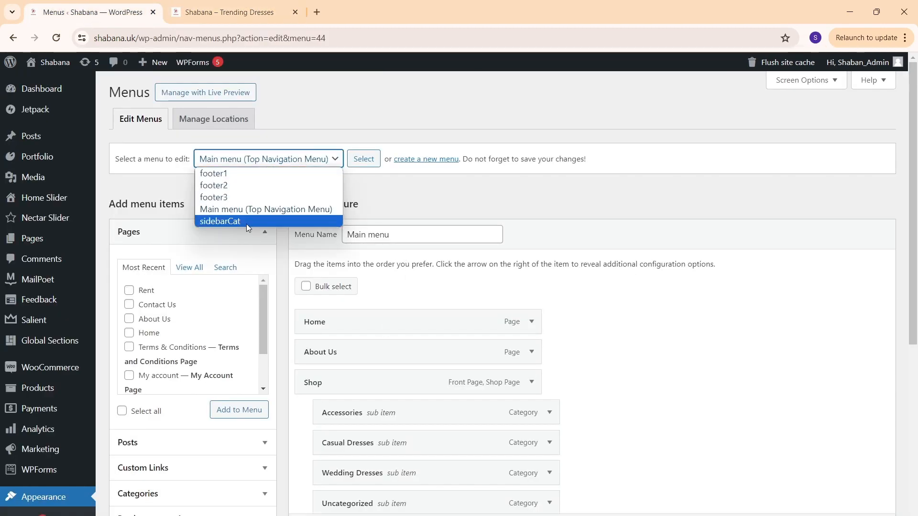
pyautogui.click(245, 222)
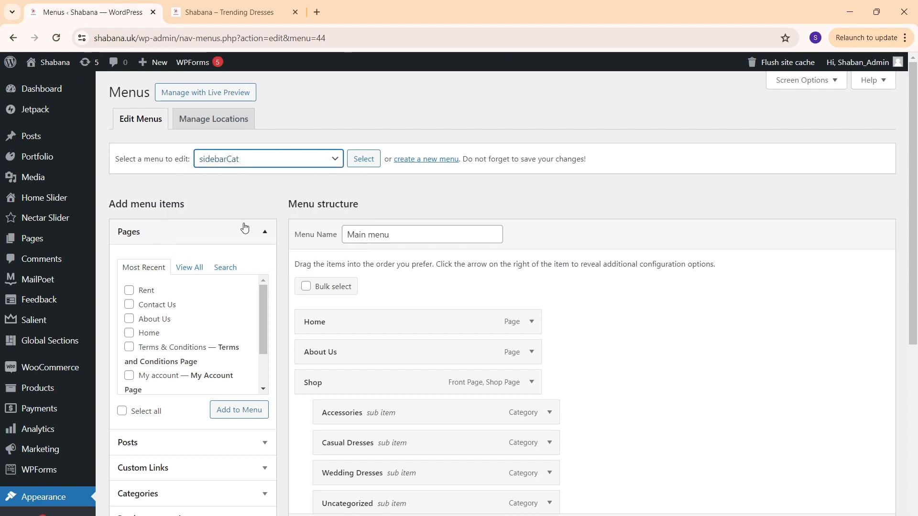
pyautogui.click(365, 168)
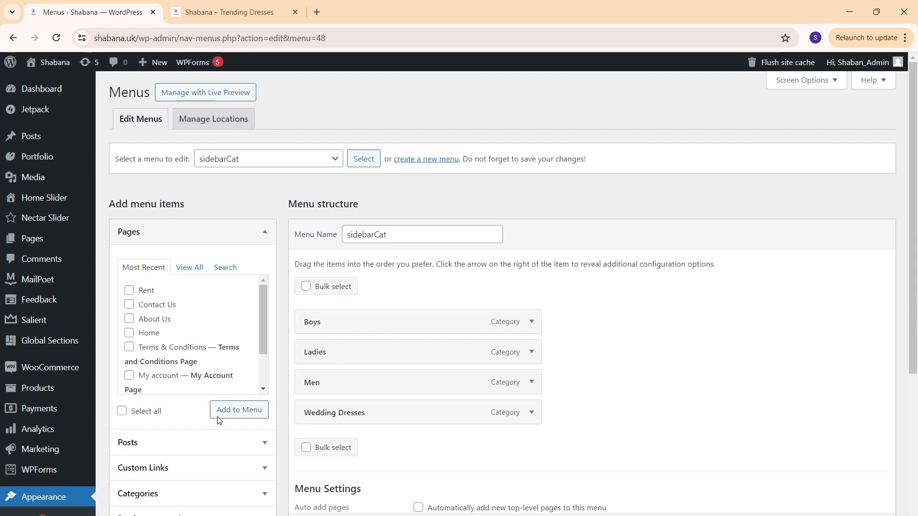
# Add the Accessories and Uncategorized post categories to the sidebarCat menu
pyautogui.moveTo(262, 322)
pyautogui.mouseDown()
pyautogui.moveTo(272, 356)
pyautogui.moveTo(275, 308)
pyautogui.mouseUp()
pyautogui.scroll(-2, 267, 323)
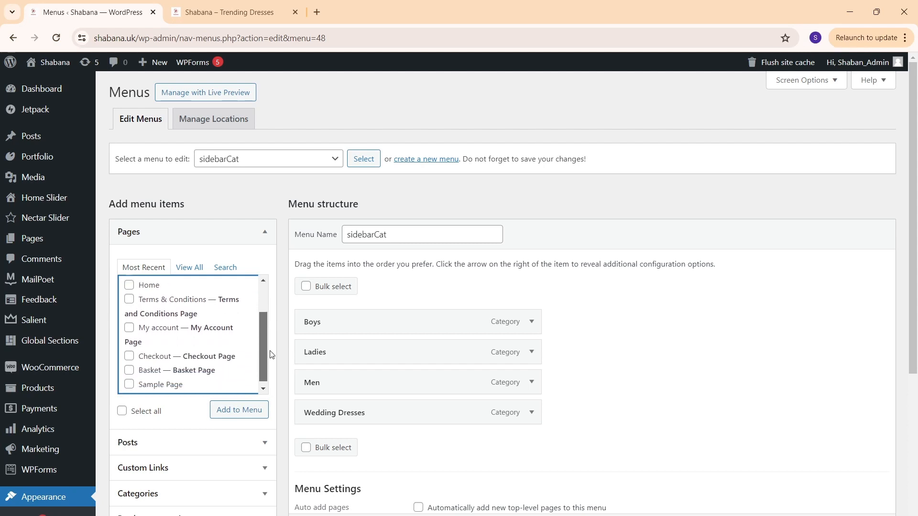
pyautogui.scroll(-3, 221, 409)
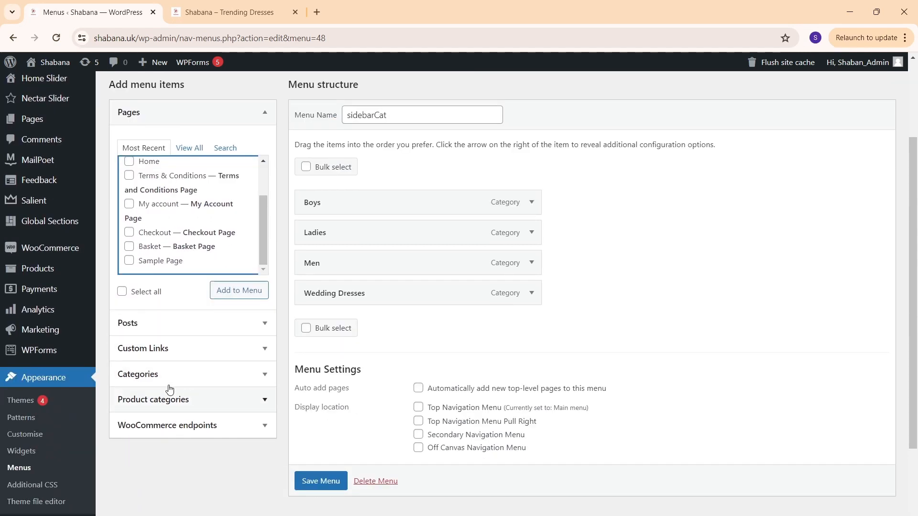
pyautogui.click(265, 376)
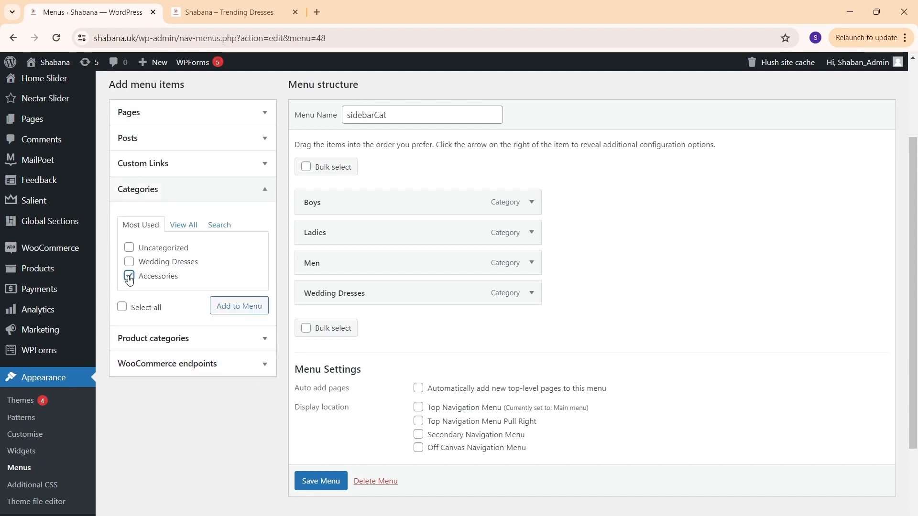
pyautogui.click(238, 309)
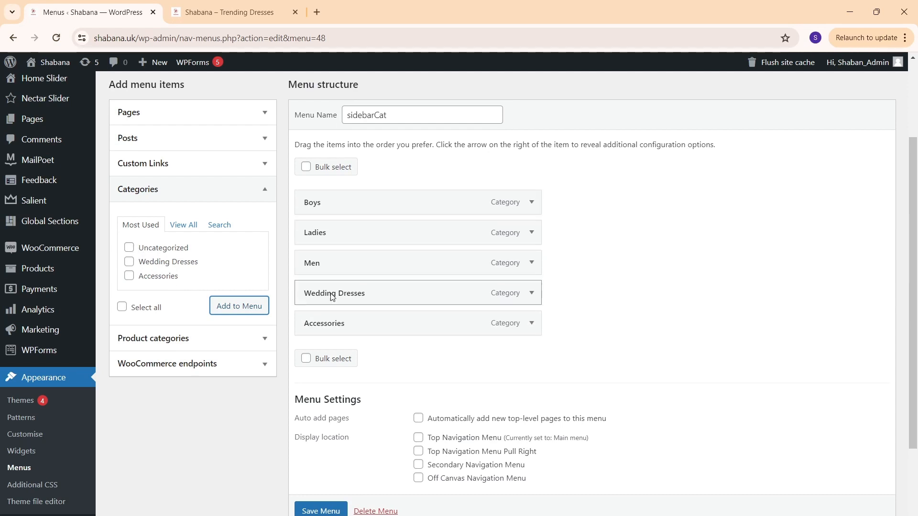
pyautogui.click(128, 248)
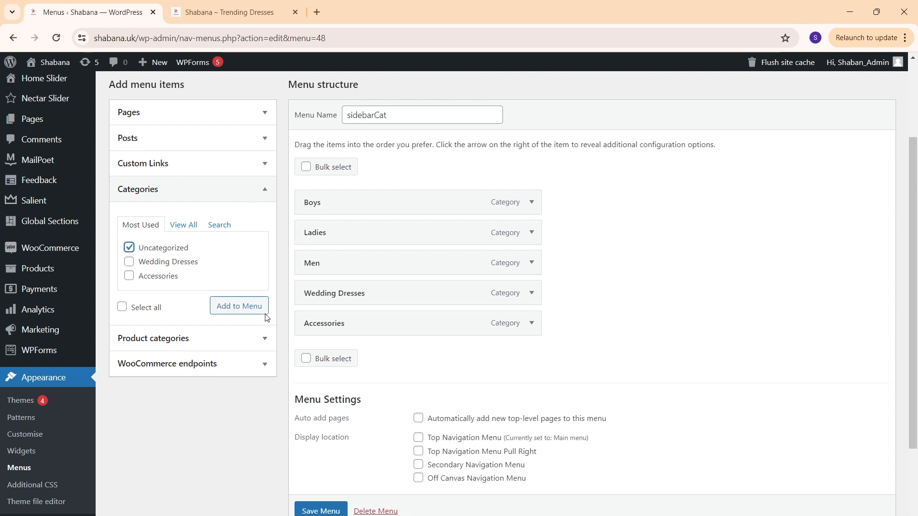
pyautogui.click(245, 306)
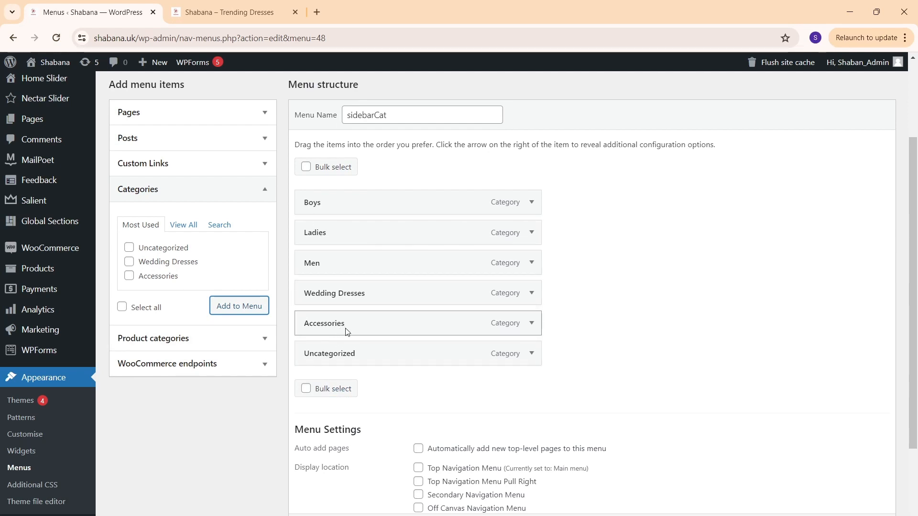
# Move Accessories above Boys to the start of the menu structure and compare the order with the storefront's Categories list
pyautogui.moveTo(346, 331); pyautogui.dragTo(340, 208)
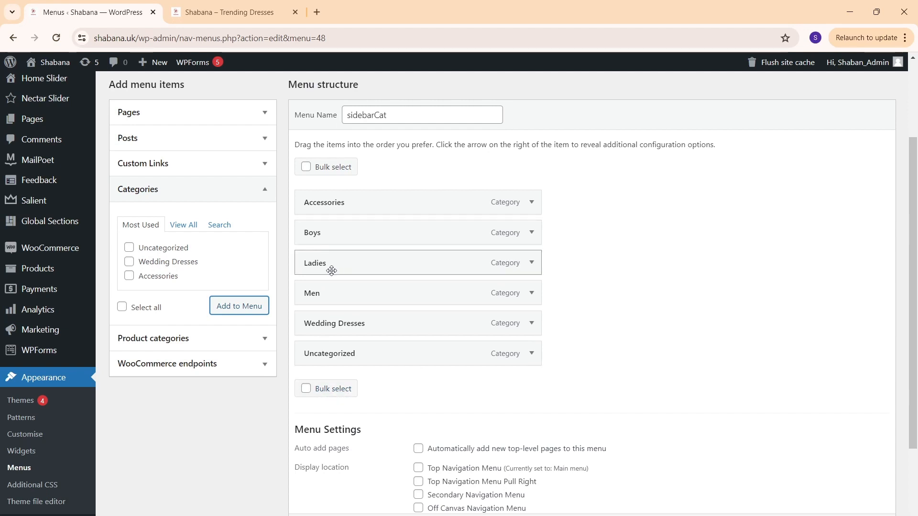
pyautogui.click(225, 11)
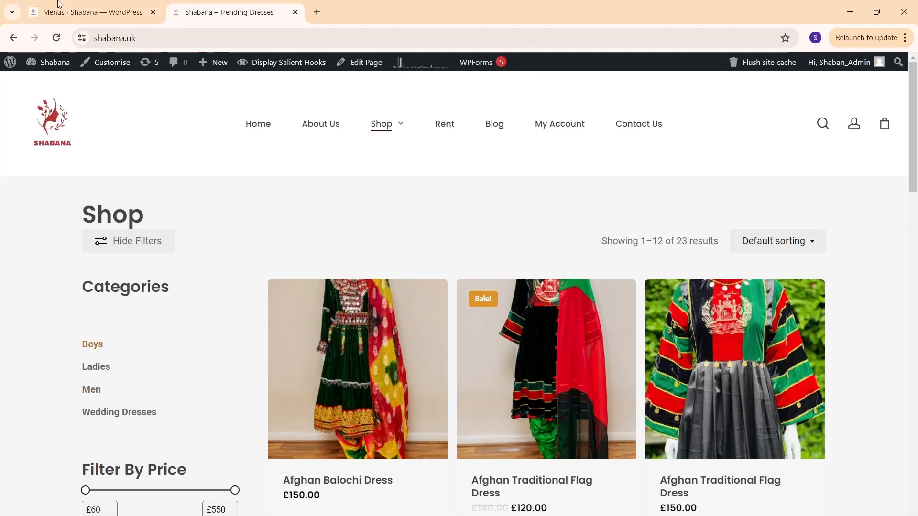
pyautogui.click(91, 12)
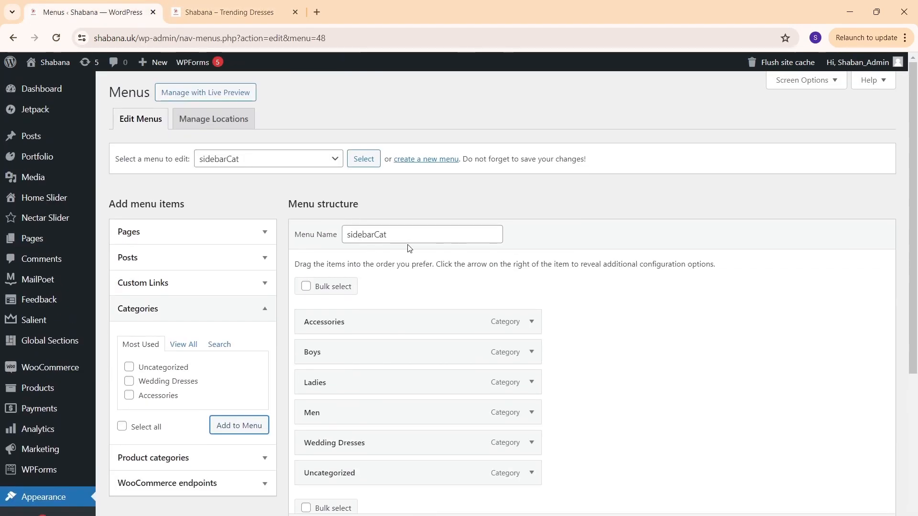
# Save the sidebarCat menu and reload the storefront's Shop page to check its Categories list
pyautogui.scroll(-3, 414, 265)
pyautogui.scroll(2, 414, 264)
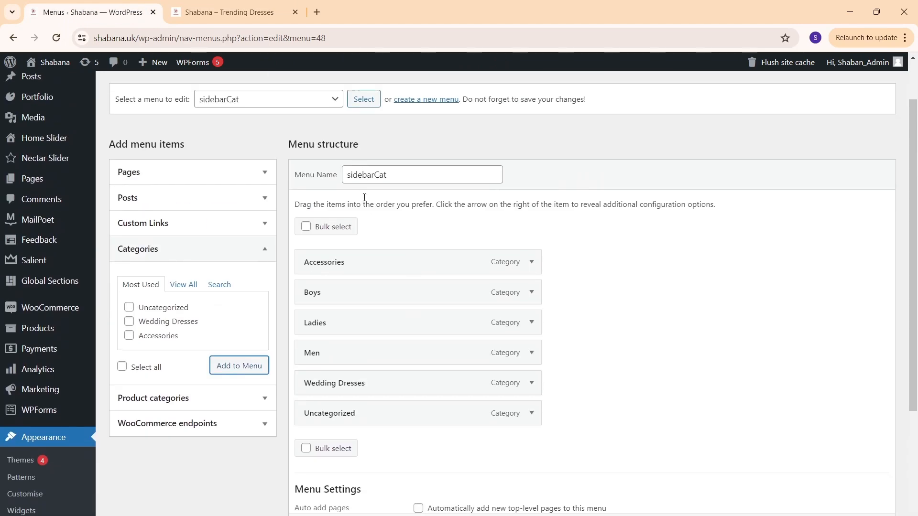
pyautogui.scroll(-4, 416, 277)
pyautogui.scroll(1, 330, 296)
pyautogui.scroll(1, 334, 267)
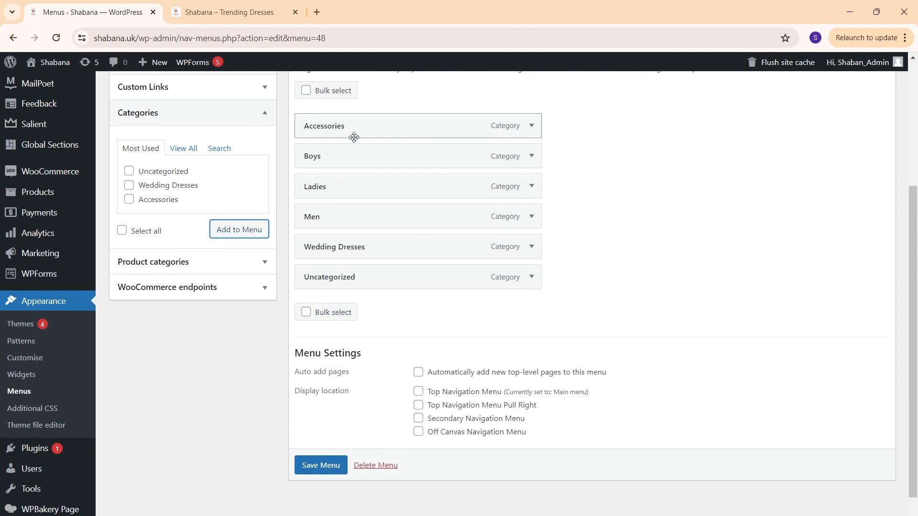
pyautogui.click(320, 466)
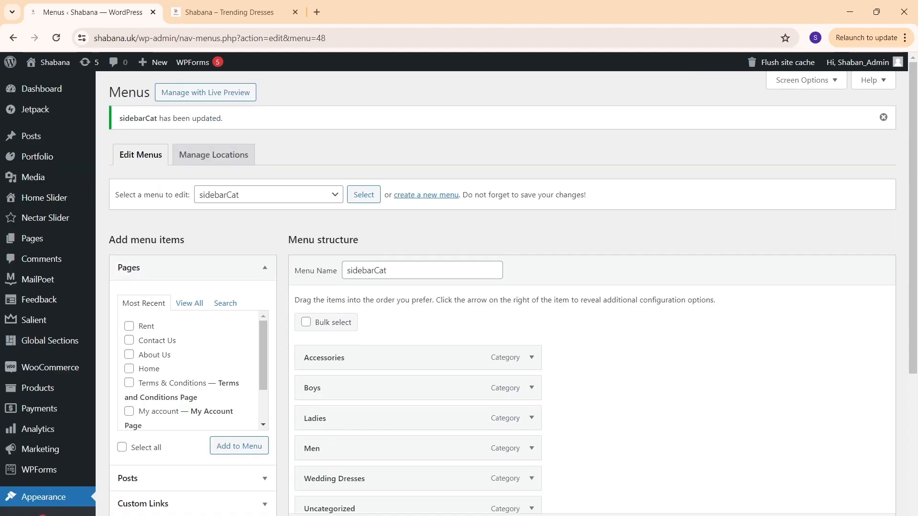
pyautogui.click(239, 10)
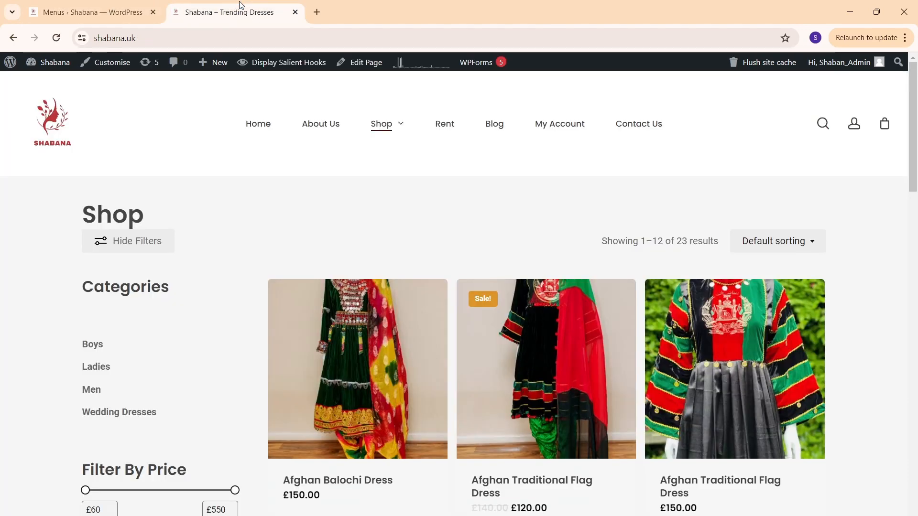
pyautogui.click(53, 38)
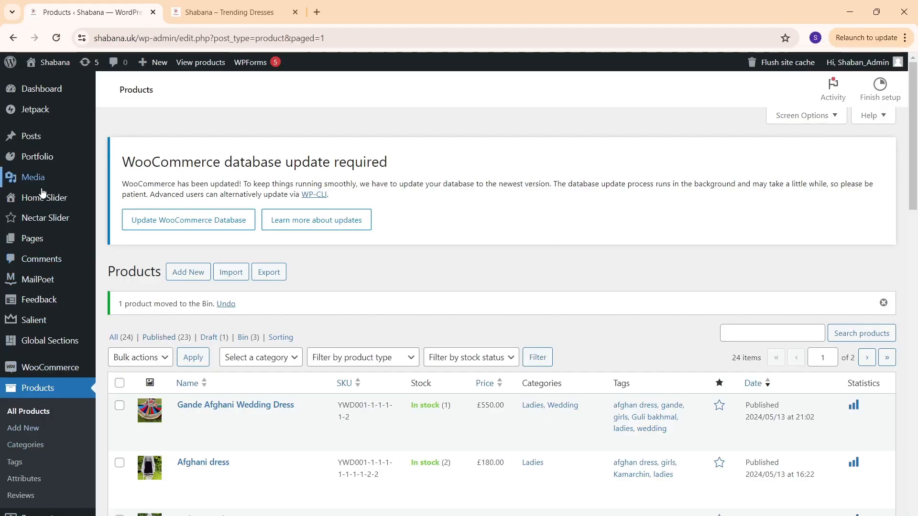
# Open the full products list, review the existing entries, and start a new product named "testBangles"
pyautogui.click(45, 391)
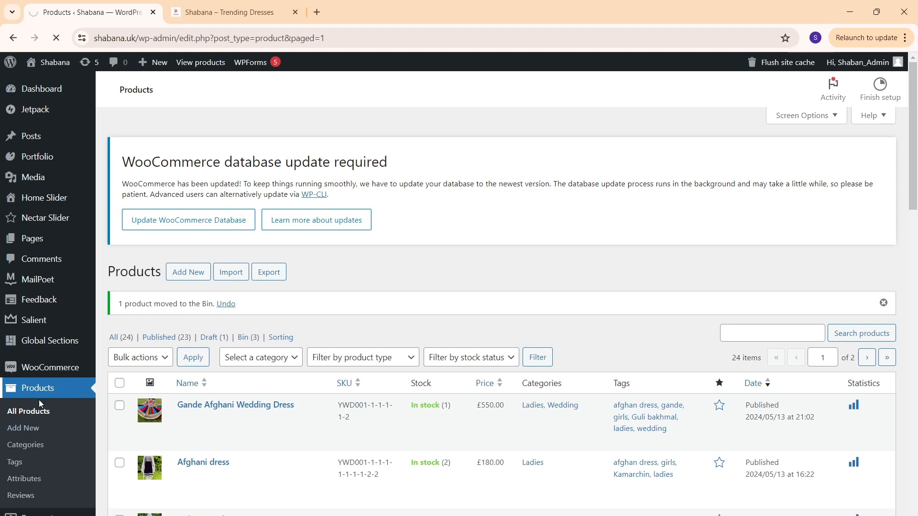
pyautogui.scroll(-1, 41, 423)
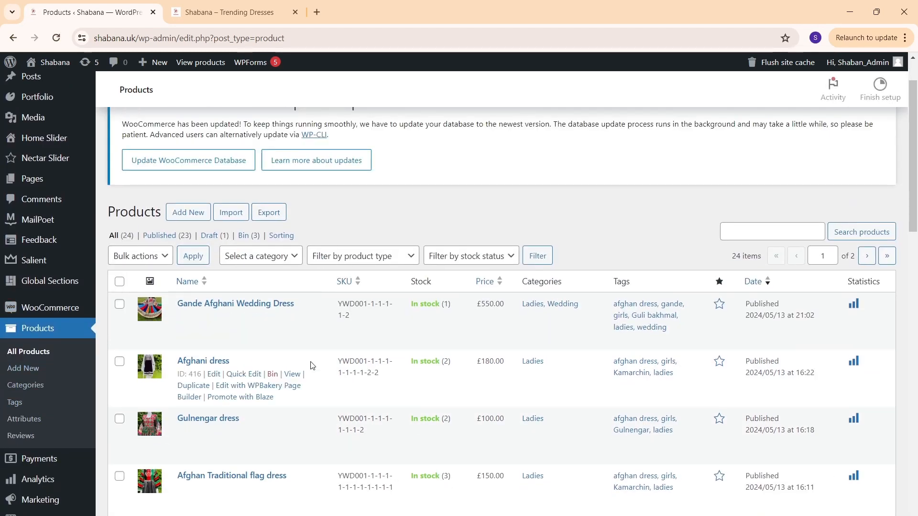
pyautogui.scroll(-3, 312, 366)
pyautogui.scroll(3, 270, 321)
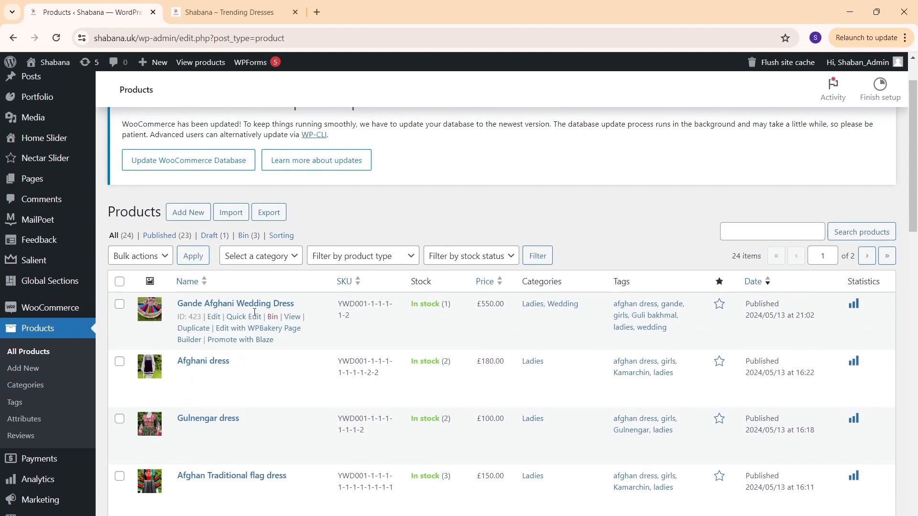
pyautogui.scroll(1, 229, 365)
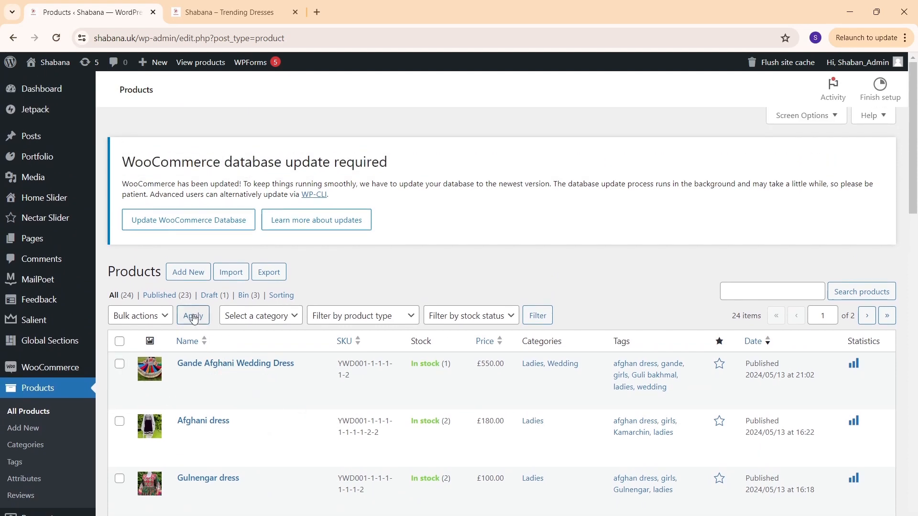
pyautogui.click(194, 272)
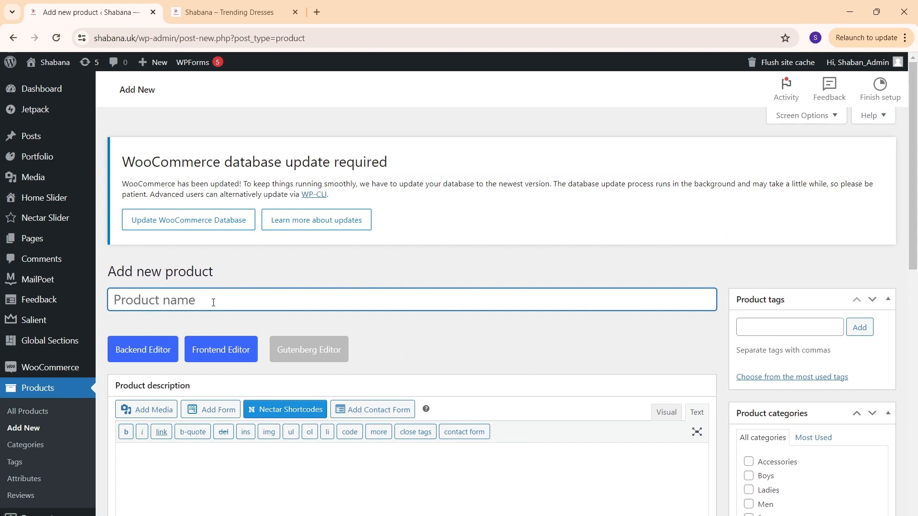
pyautogui.write('test')
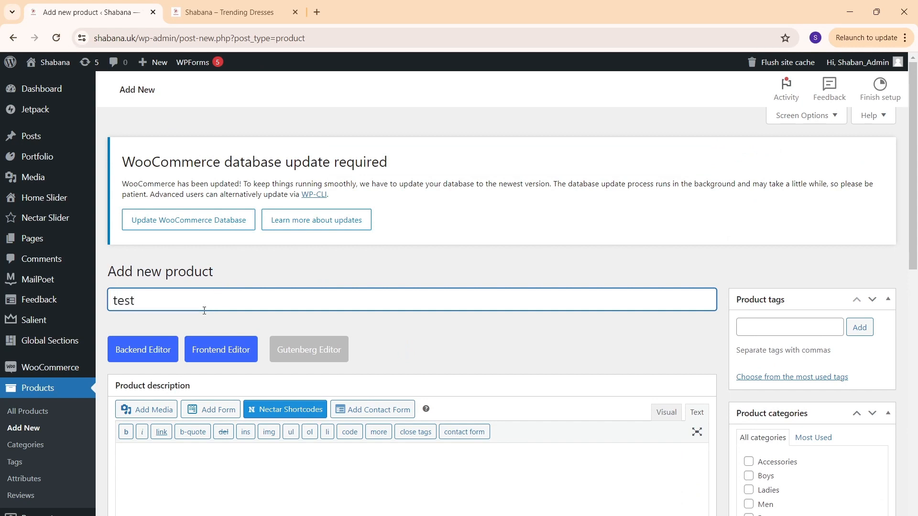
pyautogui.write('Bangles')
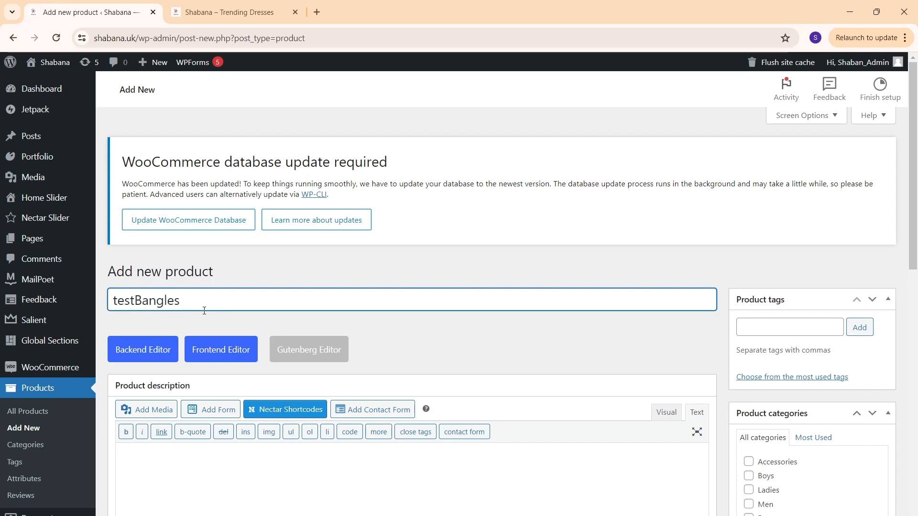
# Enter the three-line product description "Plain Glass Bangle transparency in different colours. Available in different sizes. For Girl & Women Beautiful Bangles/bracelet."
pyautogui.scroll(-4, 277, 353)
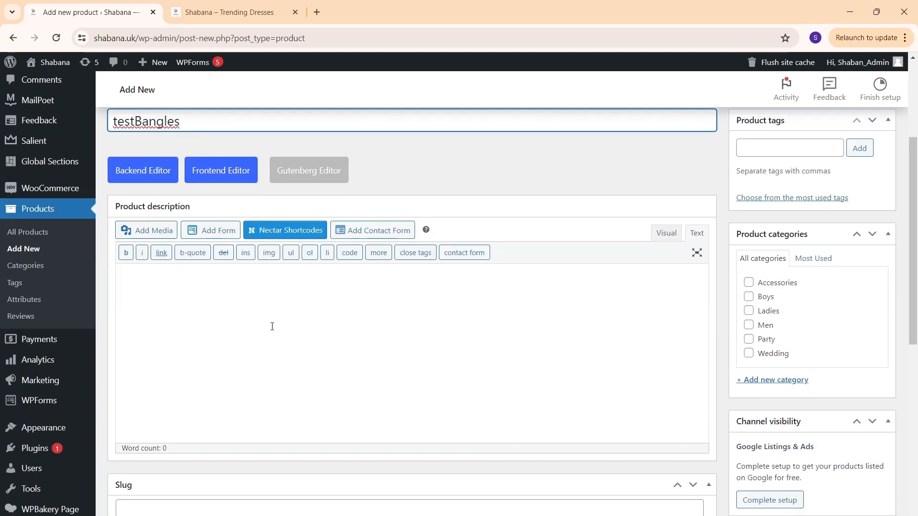
pyautogui.click(232, 332)
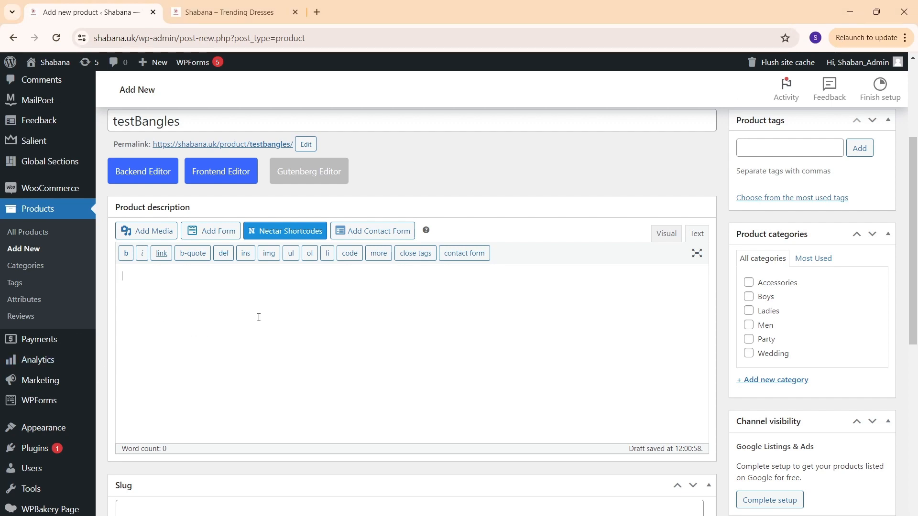
pyautogui.write('Plain Glass Bangle transparency in different colours. Available in different sizes. For Girl & Women Beautiful Bangles/bracelet.')
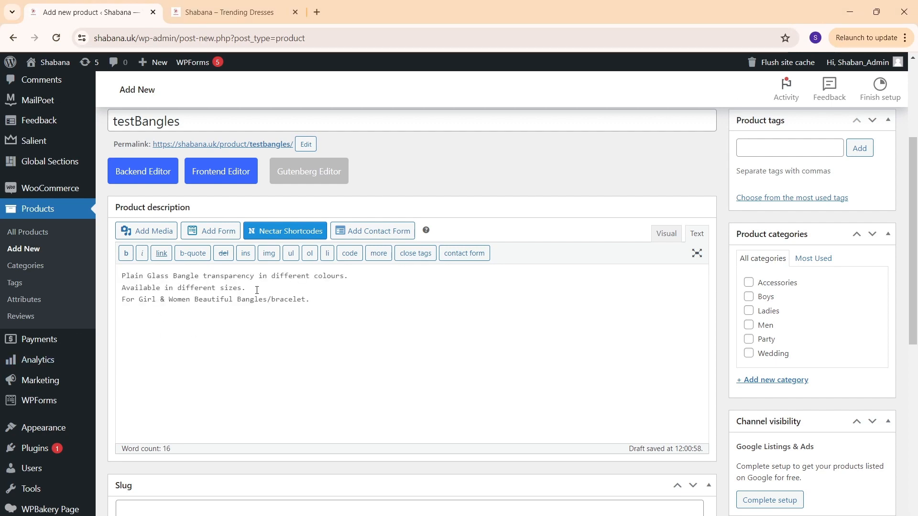
# Set the new product's slug to "bangles"
pyautogui.scroll(-3, 303, 349)
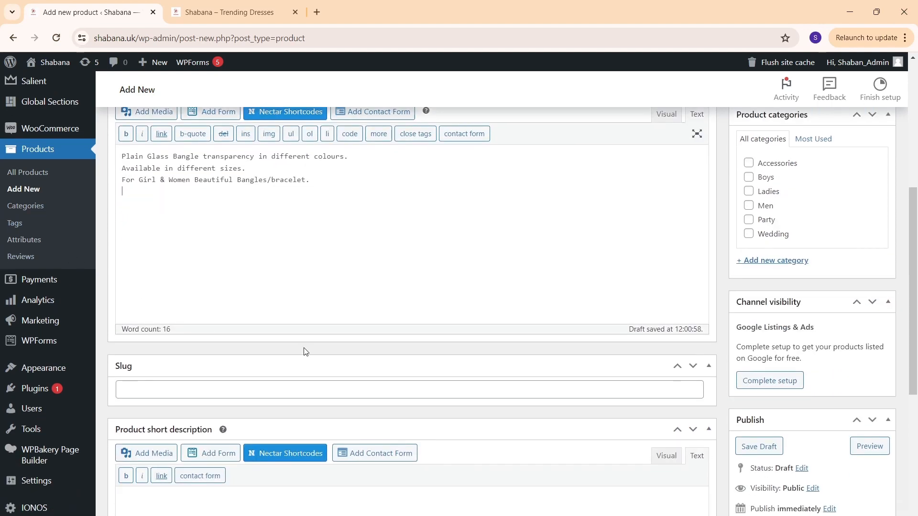
pyautogui.click(216, 334)
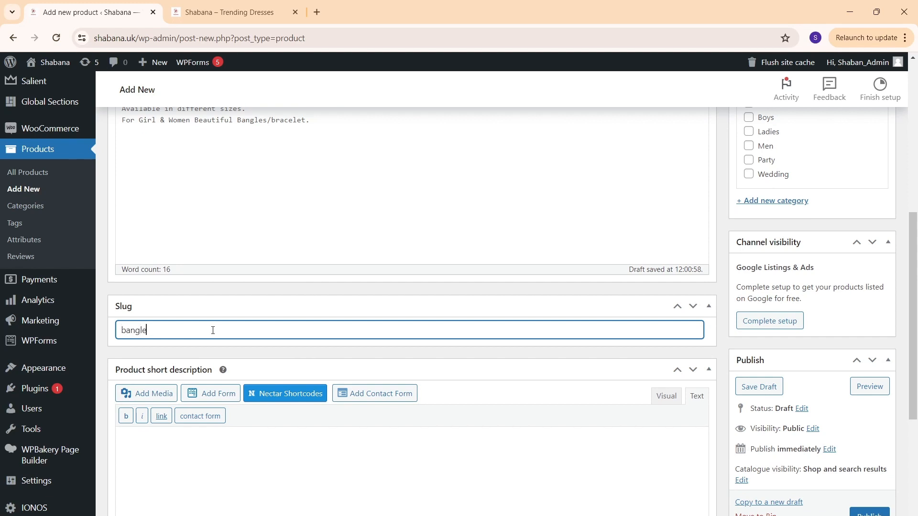
pyautogui.scroll(4, 258, 323)
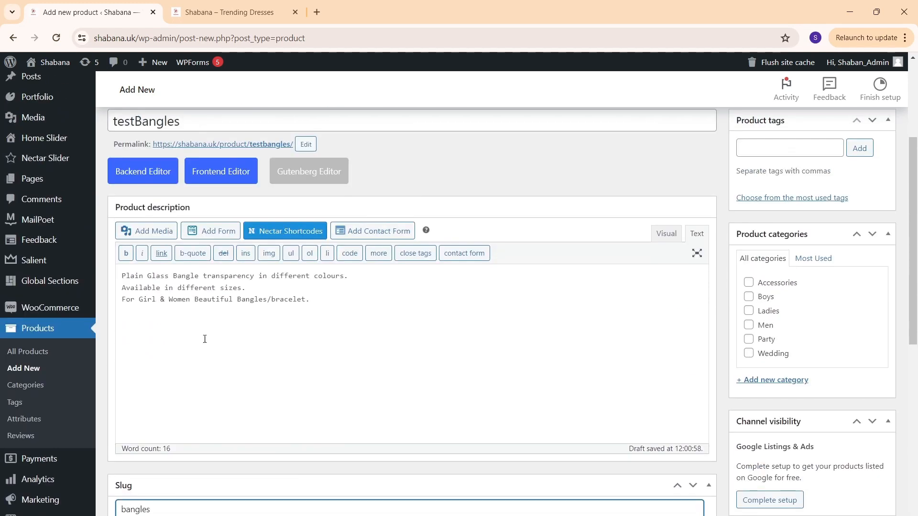
pyautogui.scroll(-5, 254, 364)
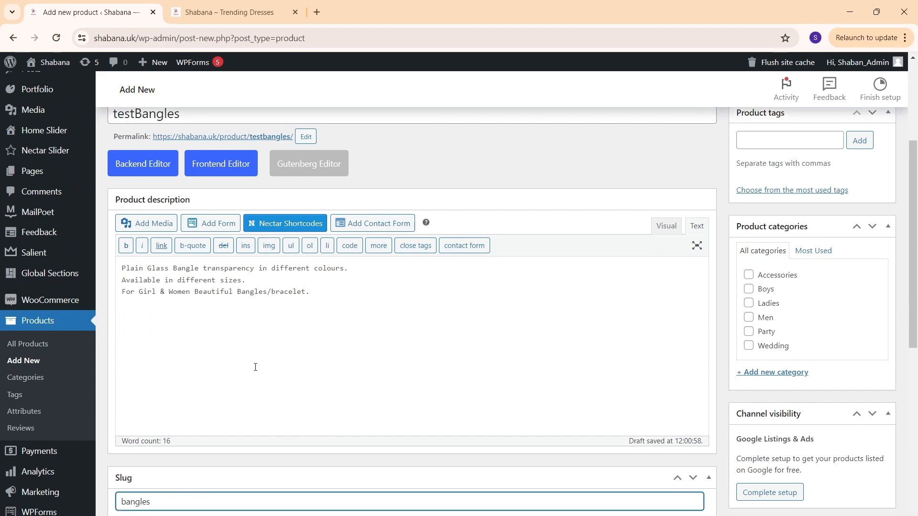
# Write the product short description "Glass bangles for girls and ladies, available in different sizes." and correct the spelling of "available"
pyautogui.scroll(-2, 254, 362)
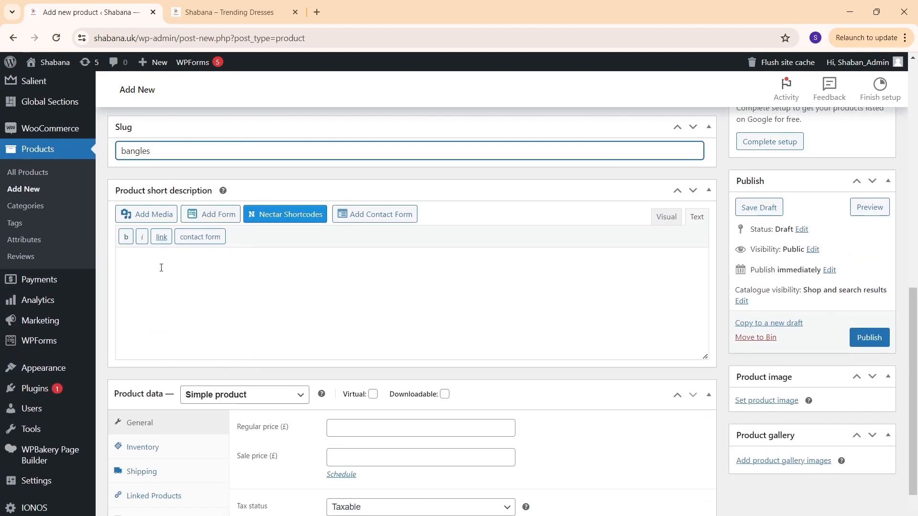
pyautogui.click(246, 283)
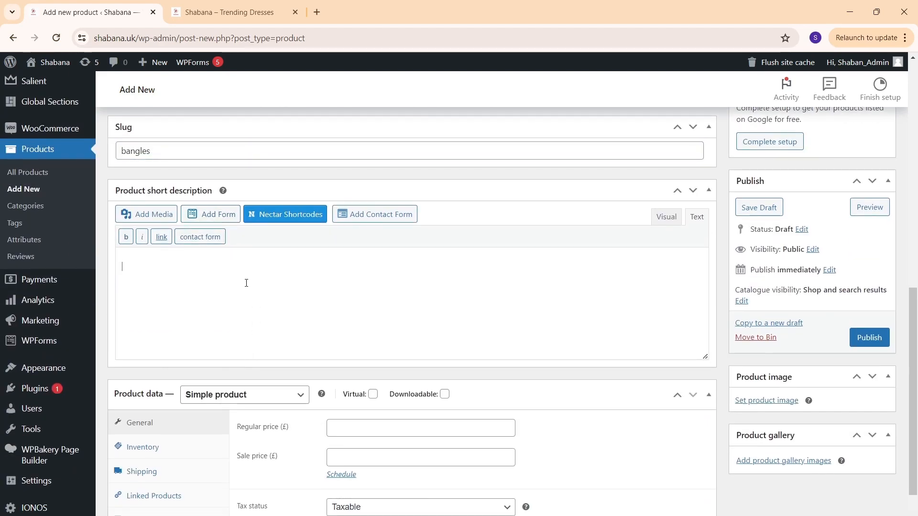
pyautogui.scroll(5, 247, 283)
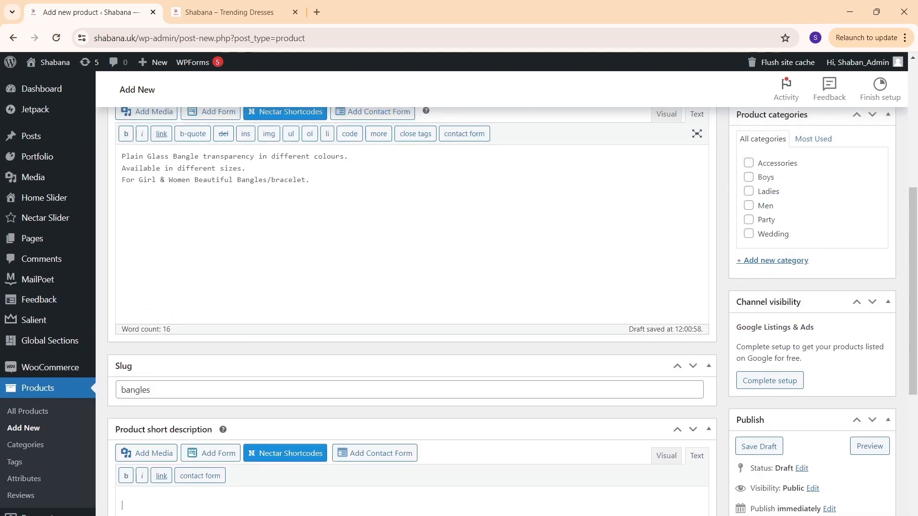
pyautogui.scroll(-3, 365, 488)
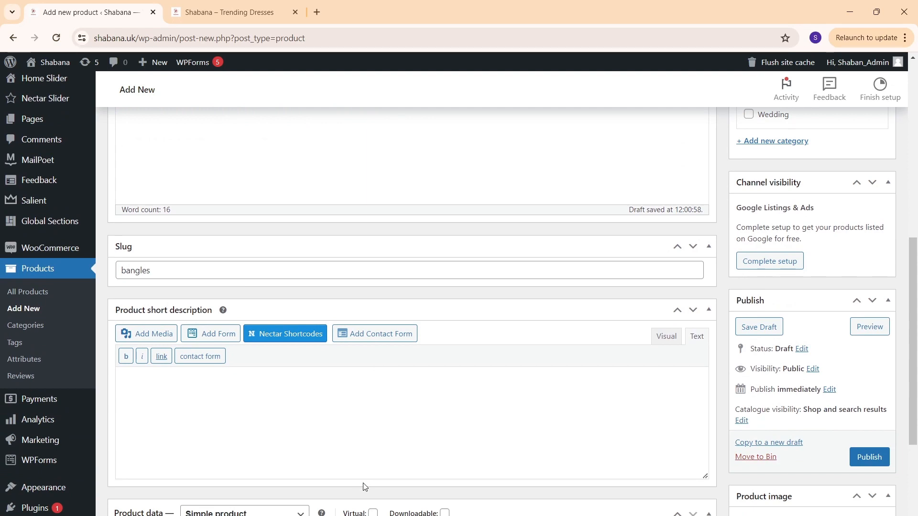
pyautogui.write('lass bangles for girls and ladies')
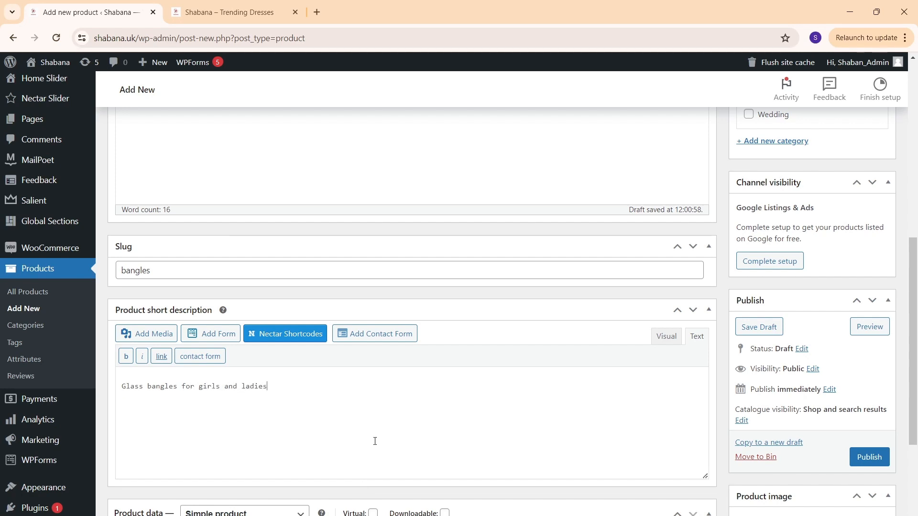
pyautogui.write('le in different sizes.')
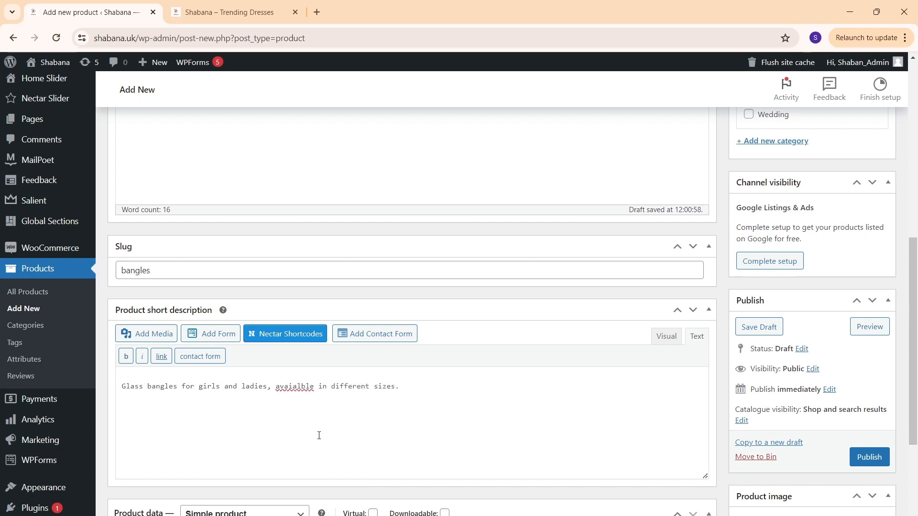
pyautogui.rightClick(302, 386)
pyautogui.click(359, 178)
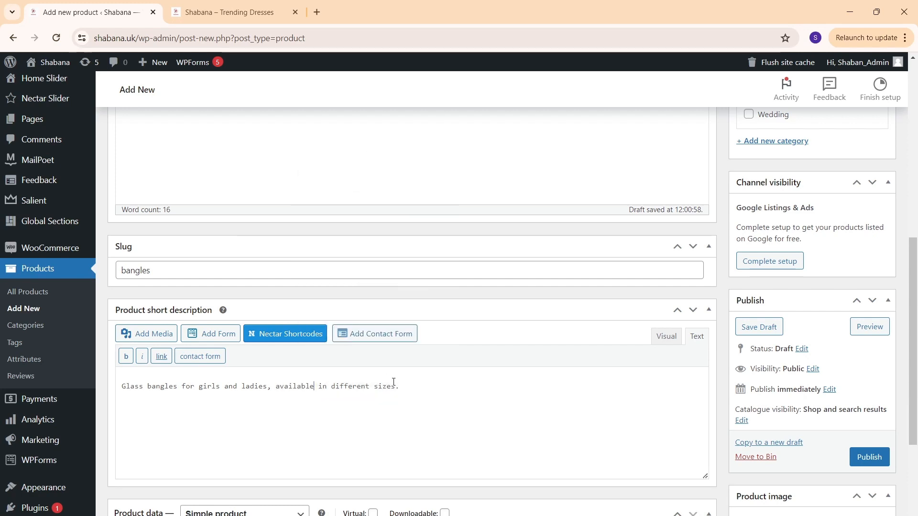
# Review the new product's short description, main description, title and slug for correctness
pyautogui.moveTo(433, 385); pyautogui.dragTo(108, 387)
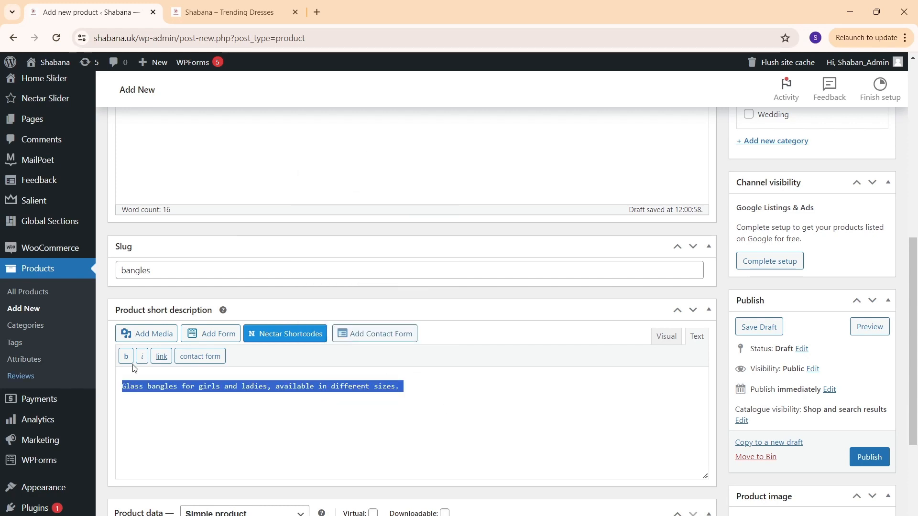
pyautogui.scroll(5, 131, 365)
pyautogui.moveTo(353, 300); pyautogui.dragTo(86, 276)
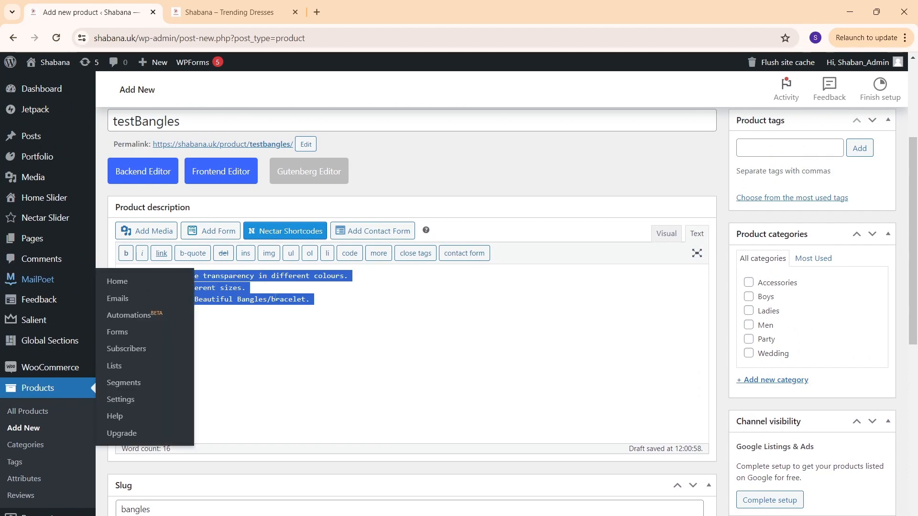
pyautogui.scroll(4, 246, 262)
pyautogui.click(215, 298)
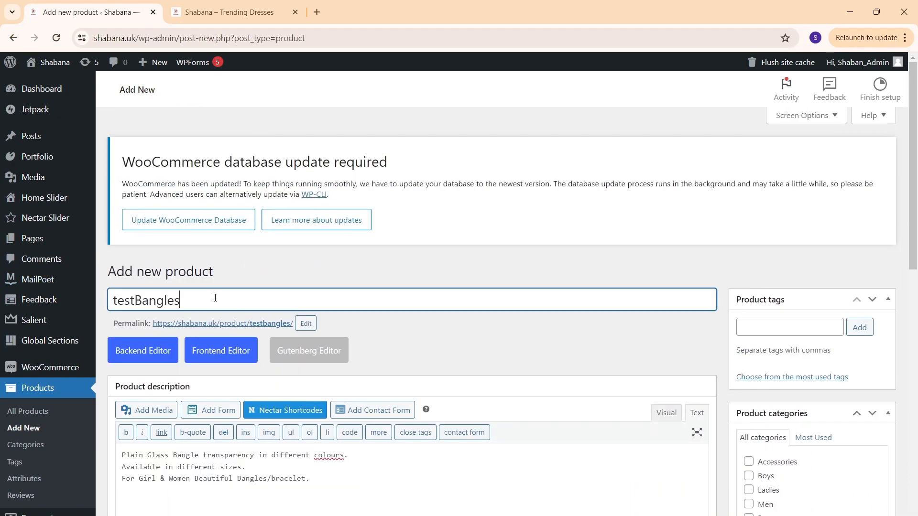
pyautogui.scroll(-8, 258, 291)
pyautogui.scroll(-5, 259, 291)
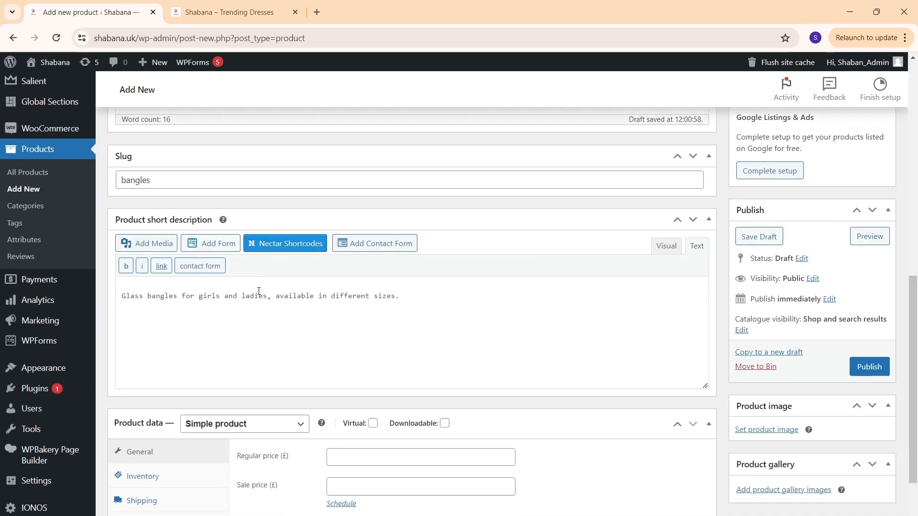
pyautogui.scroll(6, 258, 293)
pyautogui.scroll(7, 258, 293)
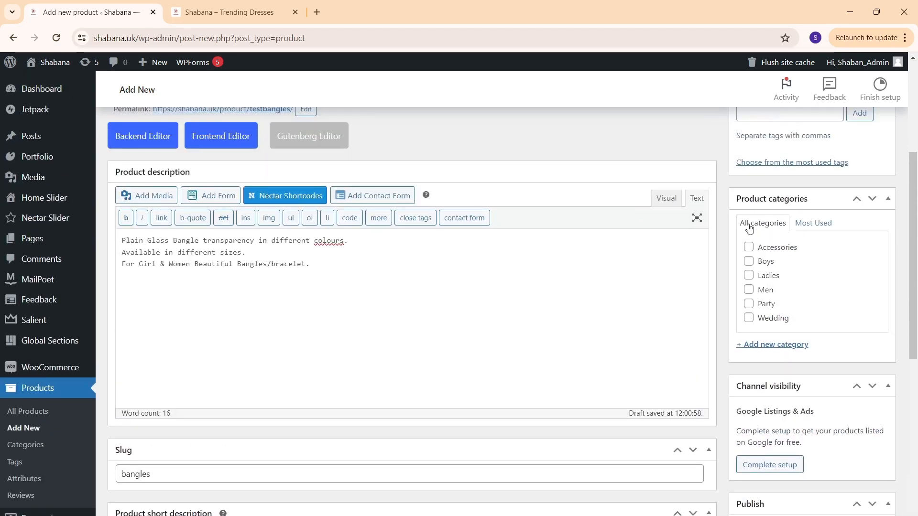
# Add the product tags girls, women, bracelets, bangles, fashion and party
pyautogui.scroll(-1, 809, 255)
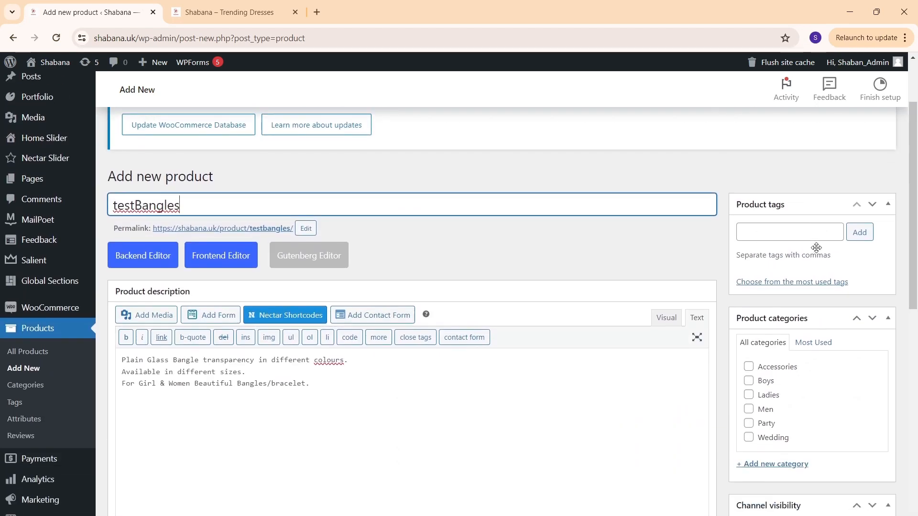
pyautogui.click(785, 234)
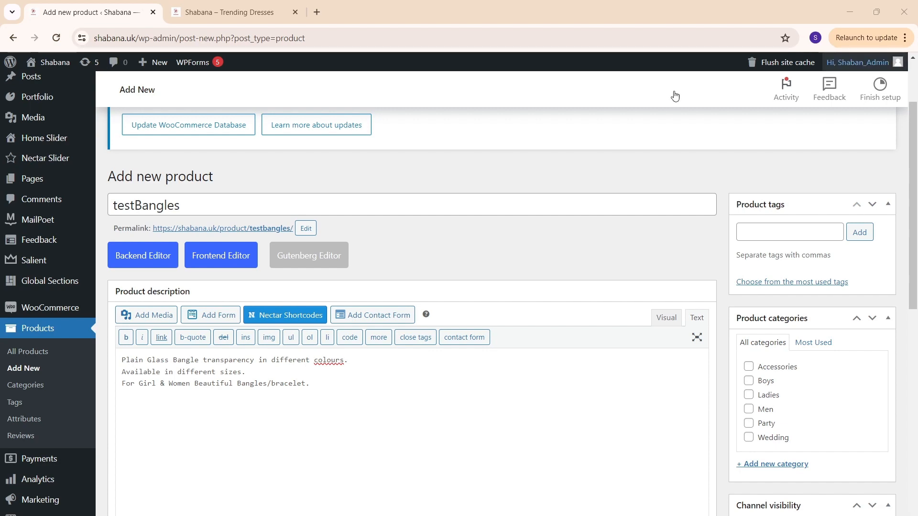
pyautogui.click(819, 229)
pyautogui.write('bracelets, bangles, fashion,')
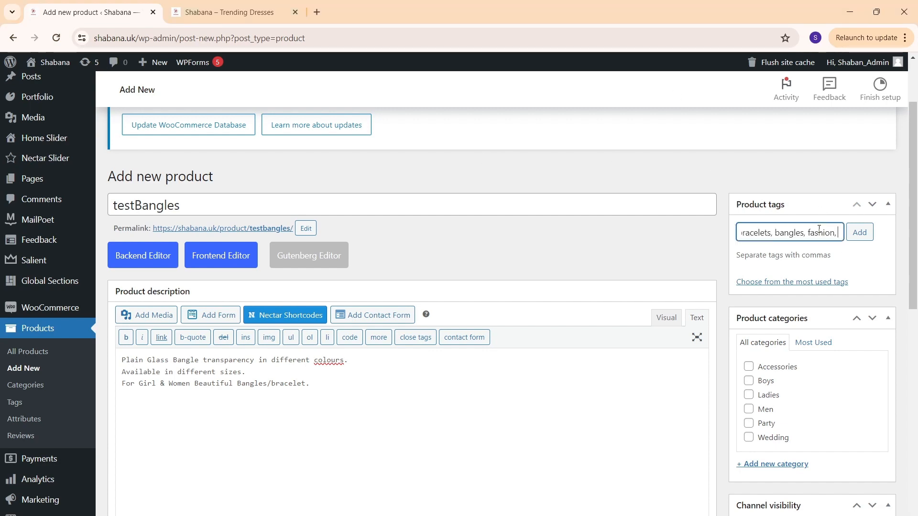
pyautogui.click(860, 241)
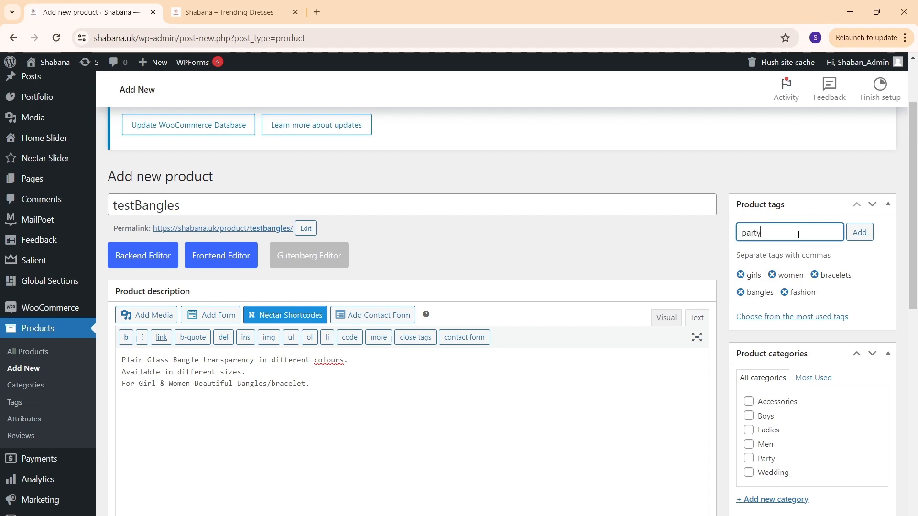
pyautogui.click(860, 233)
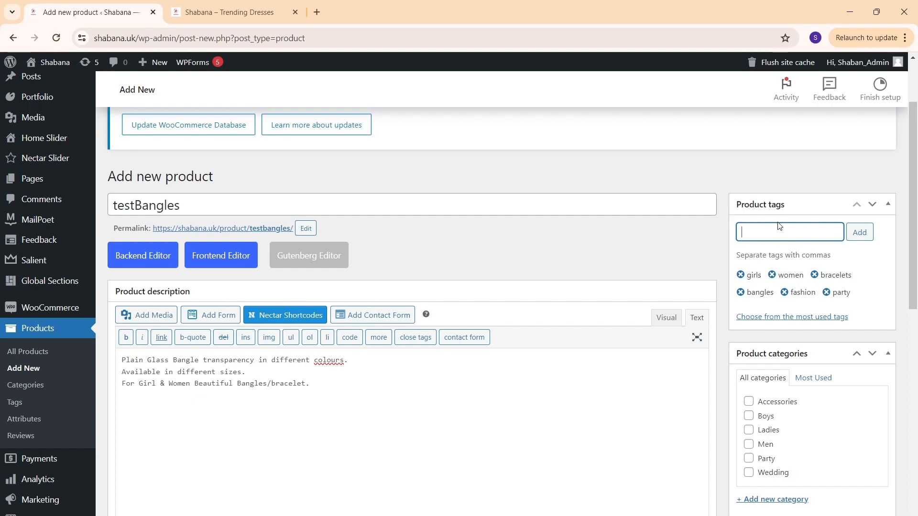
# Assign the product to the Accessories and Wedding categories, checking the category list on the storefront's Shop page
pyautogui.scroll(-3, 788, 229)
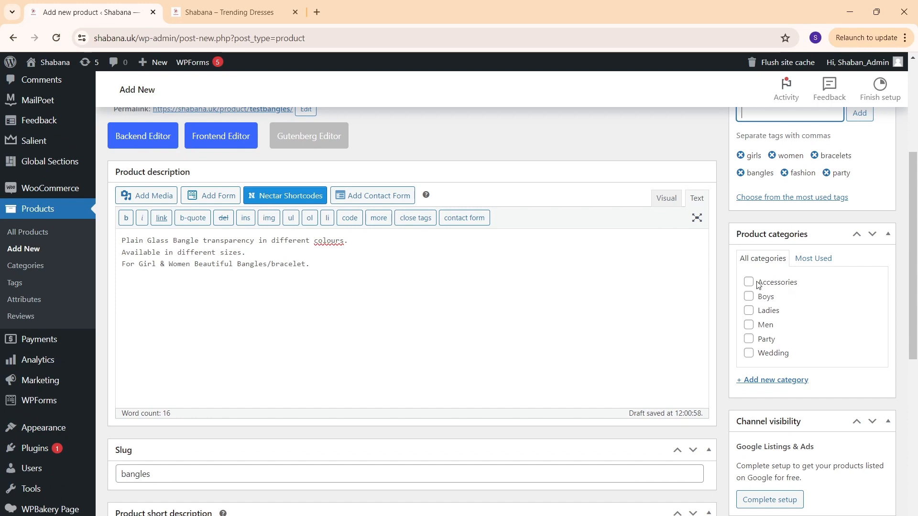
pyautogui.click(750, 283)
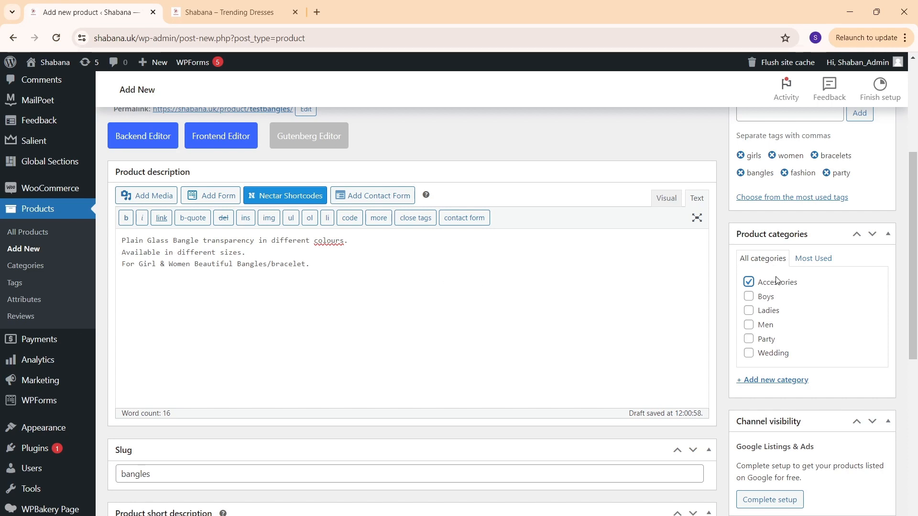
pyautogui.click(225, 12)
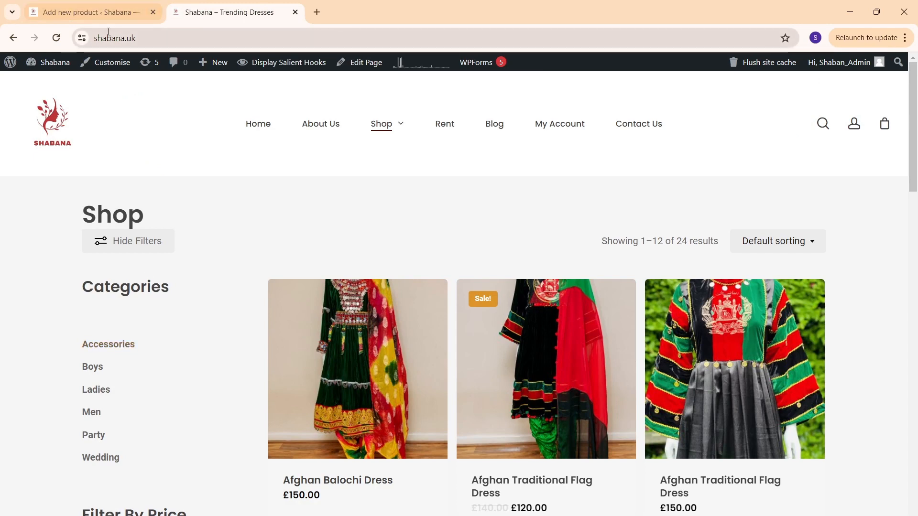
pyautogui.click(105, 16)
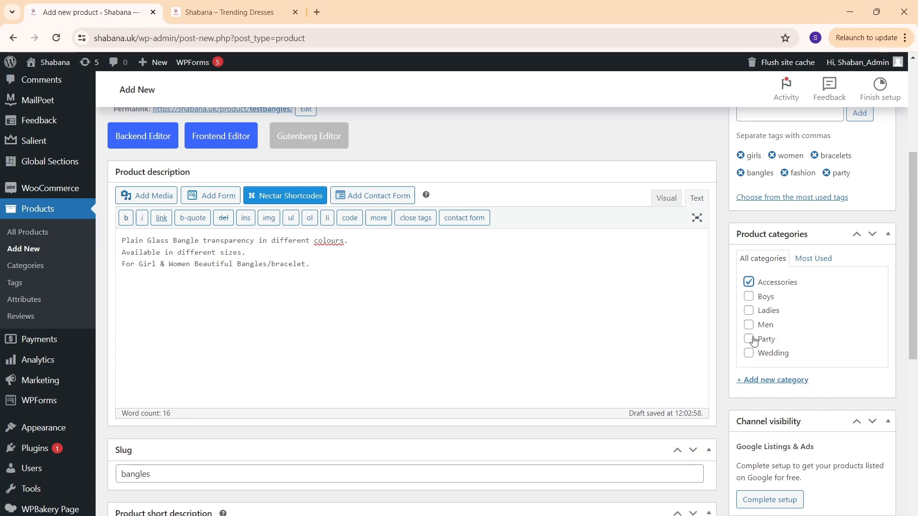
pyautogui.click(749, 353)
# Add the three bangle photos from the media library to the product gallery
pyautogui.scroll(-2, 589, 347)
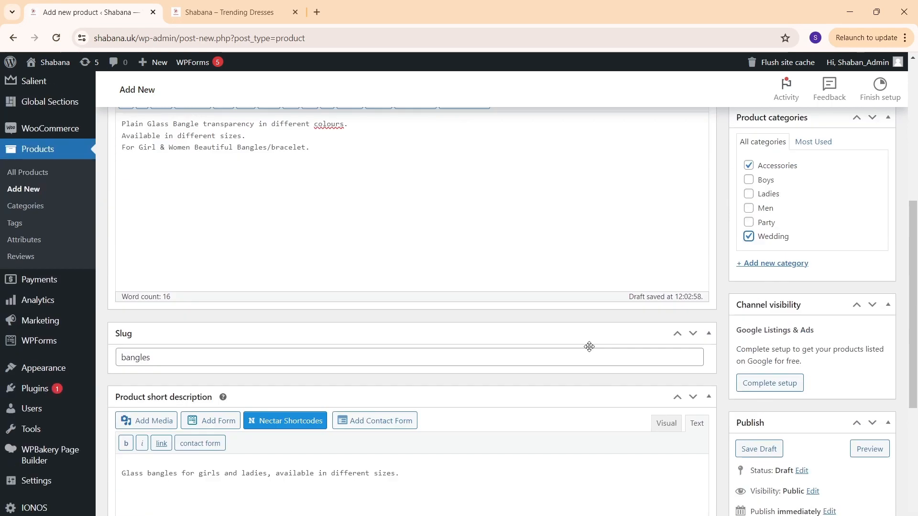
pyautogui.scroll(-5, 763, 381)
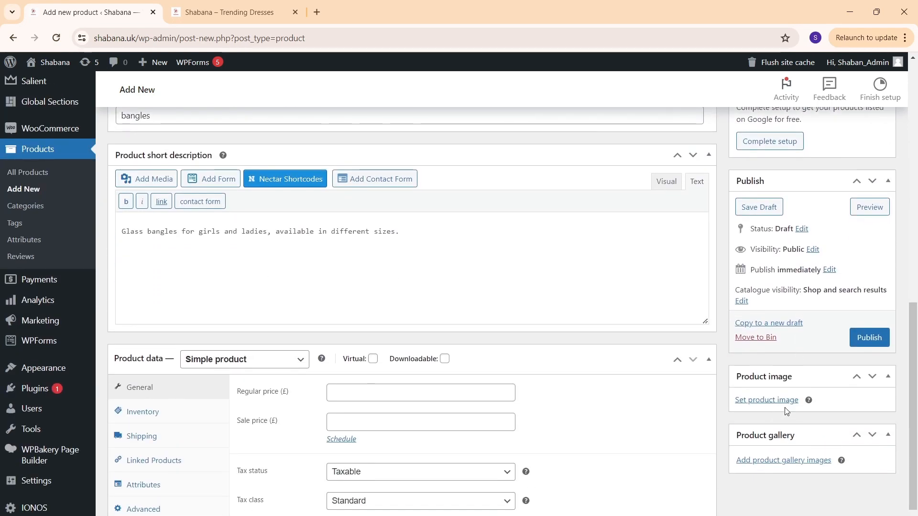
pyautogui.moveTo(808, 404)
pyautogui.scroll(-1, 808, 404)
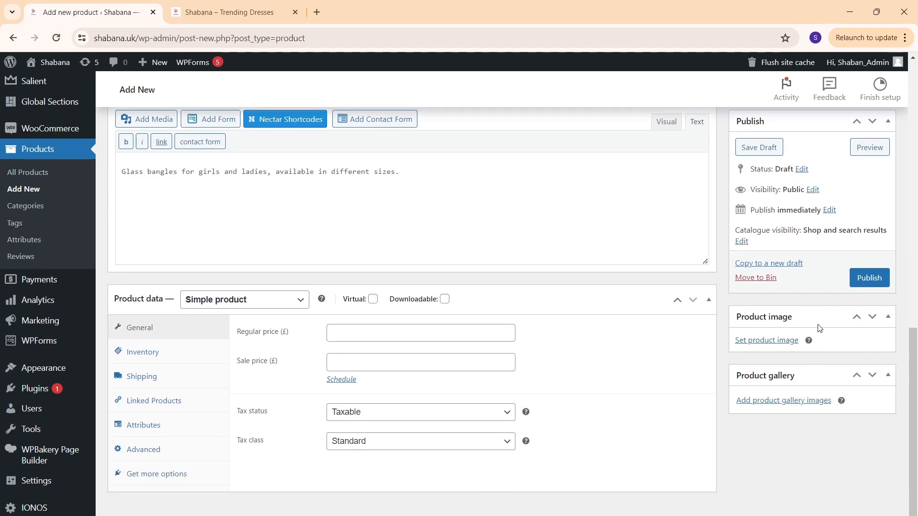
pyautogui.click(782, 402)
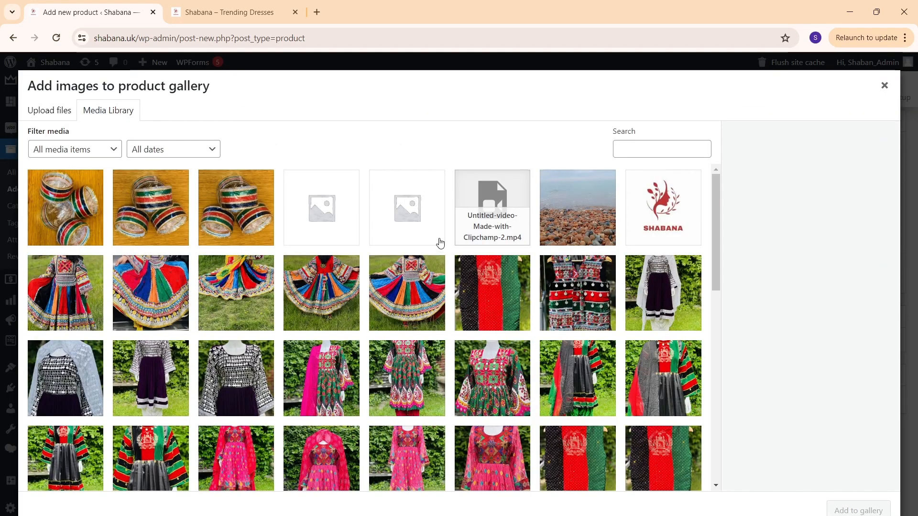
pyautogui.click(74, 208)
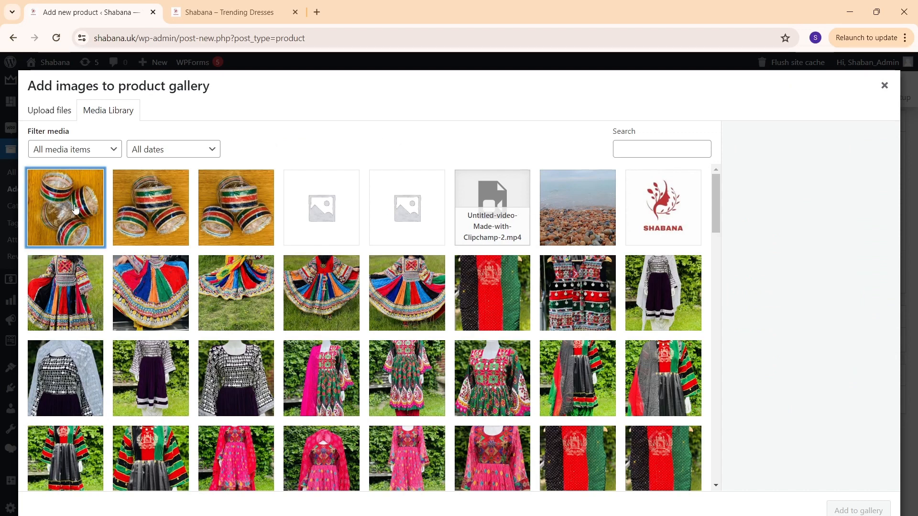
pyautogui.click(144, 224)
pyautogui.click(243, 217)
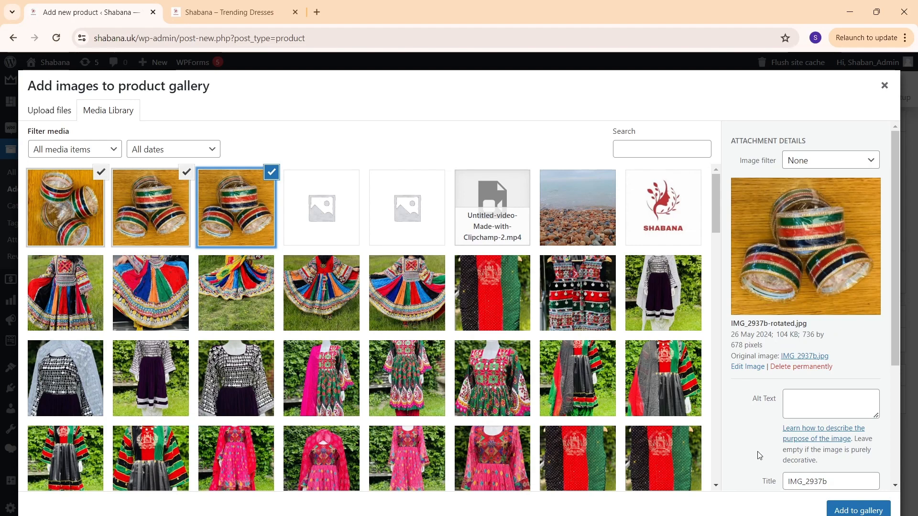
pyautogui.click(865, 511)
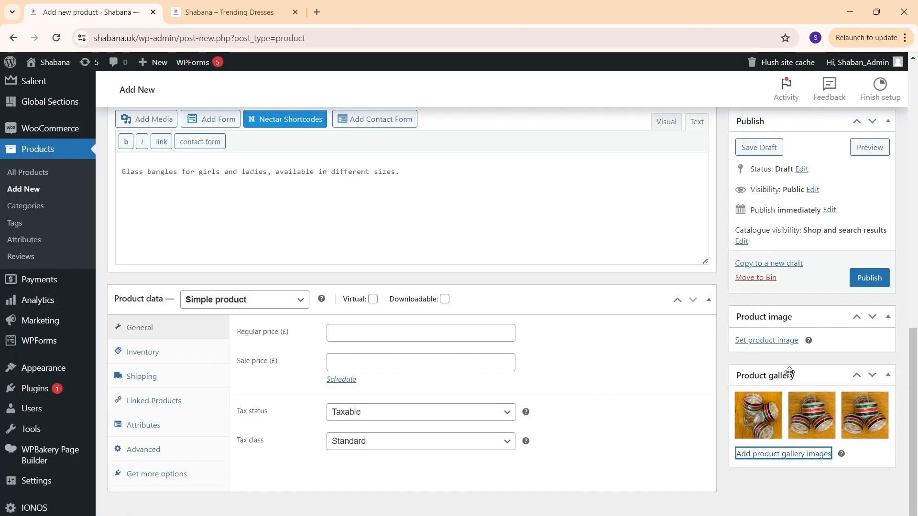
# Set IMG_2937b-1-rotated.jpg as the product image and remove the duplicate third photo from the product gallery
pyautogui.click(778, 341)
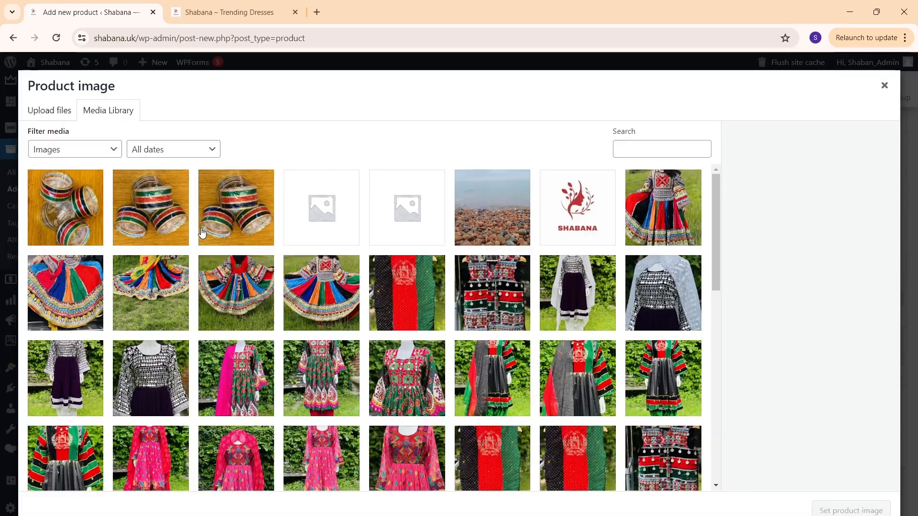
pyautogui.click(163, 222)
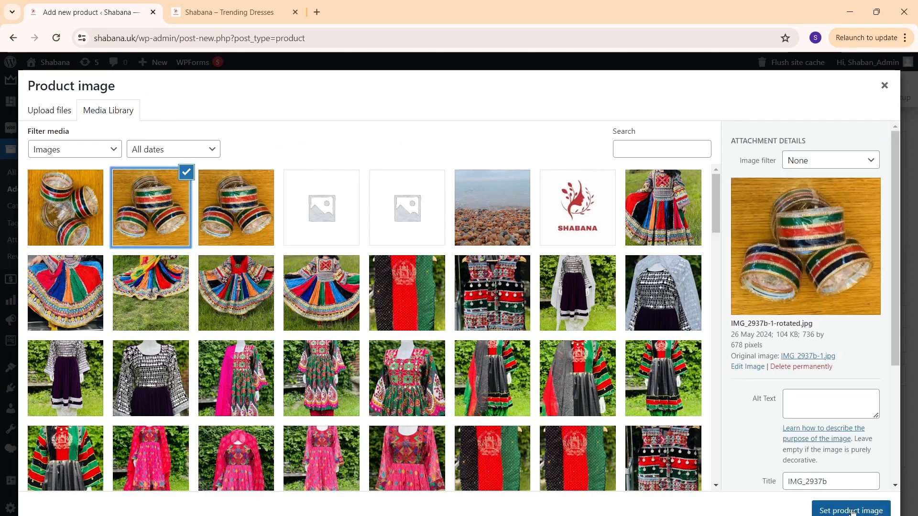
pyautogui.click(851, 511)
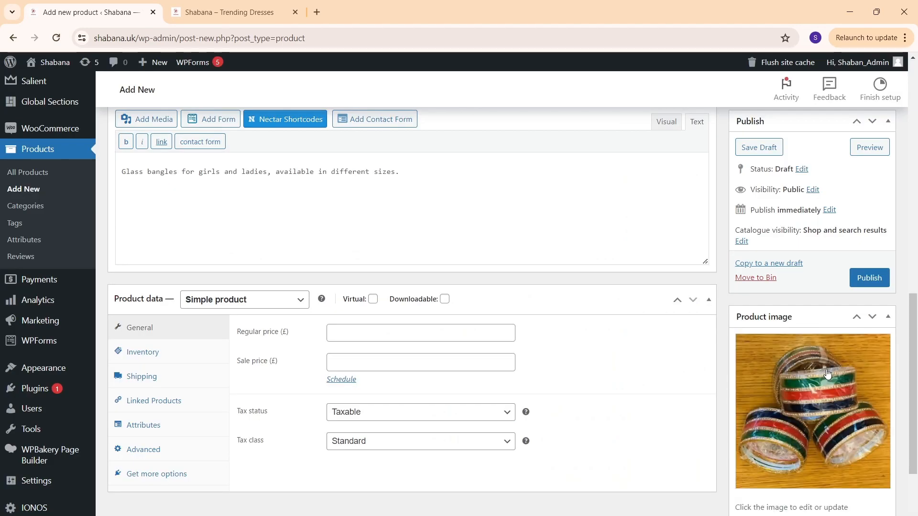
pyautogui.scroll(-3, 815, 389)
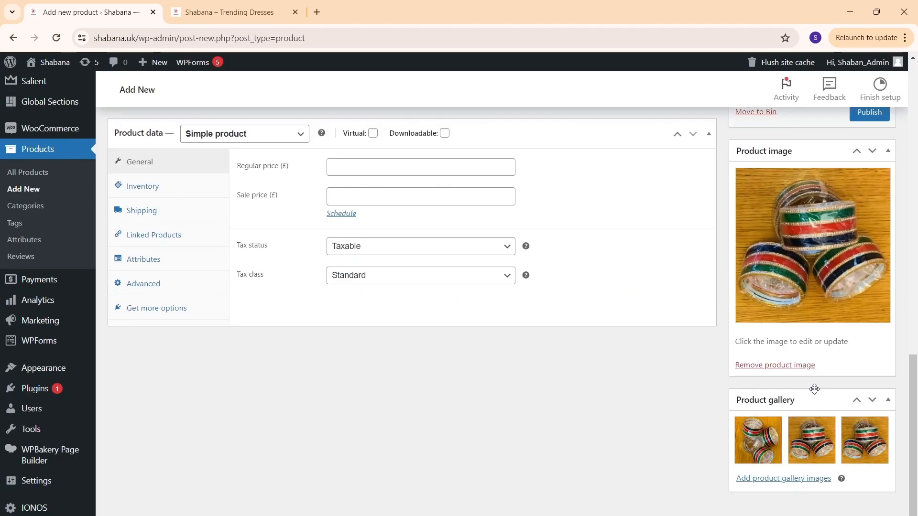
pyautogui.click(833, 420)
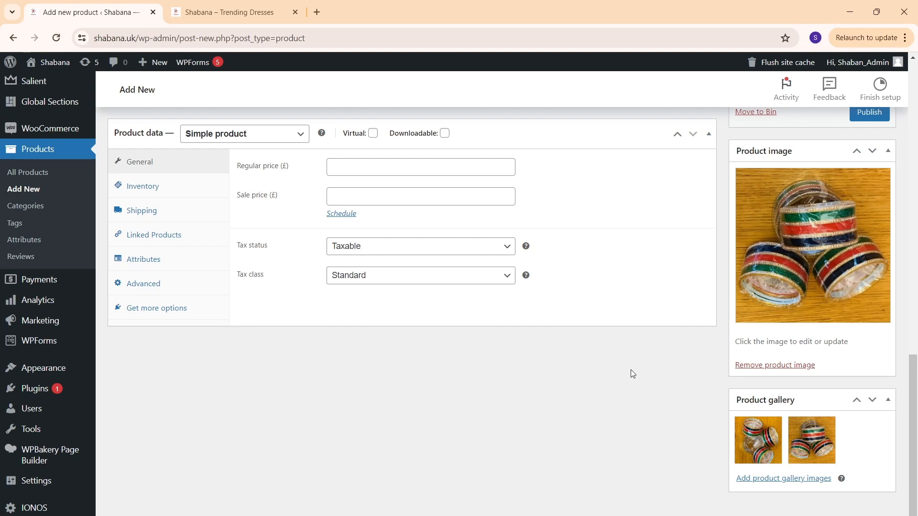
# Review the product's title, description, slug, short description, tags, categories and publish settings
pyautogui.scroll(3, 631, 371)
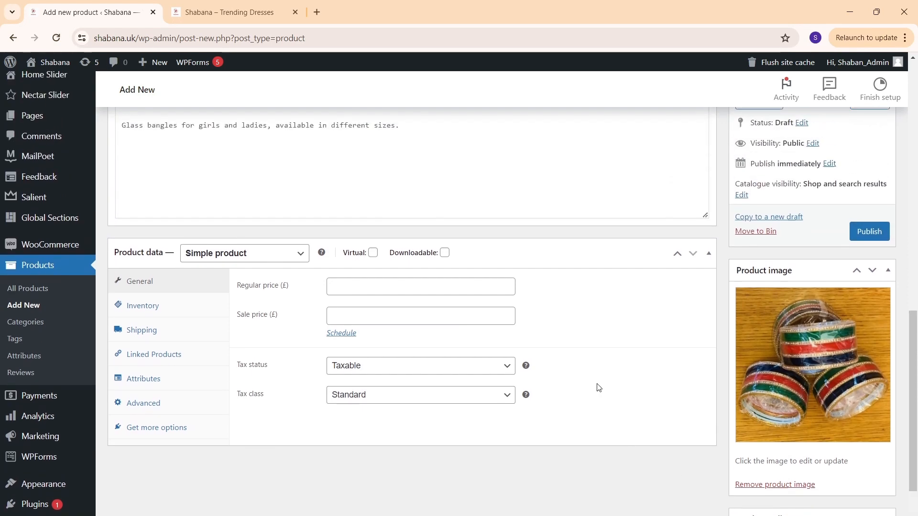
pyautogui.scroll(15, 730, 309)
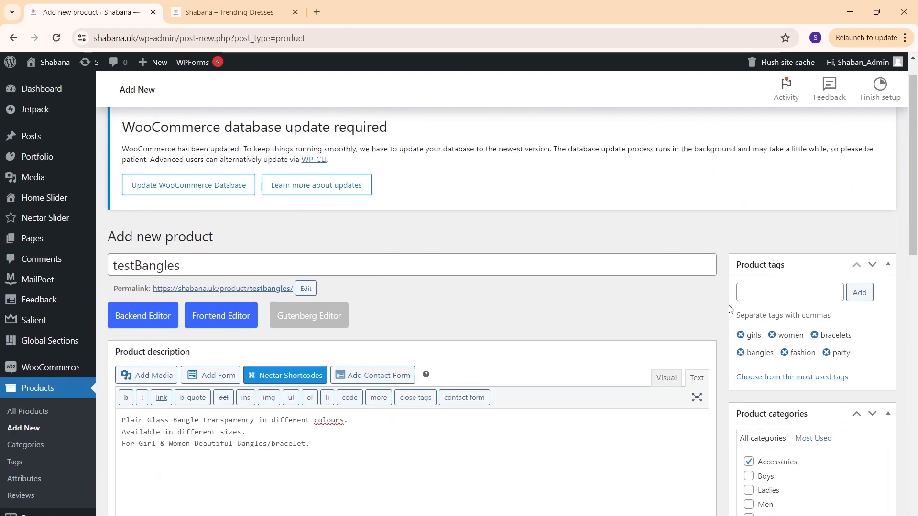
pyautogui.scroll(-2, 729, 309)
pyautogui.click(572, 181)
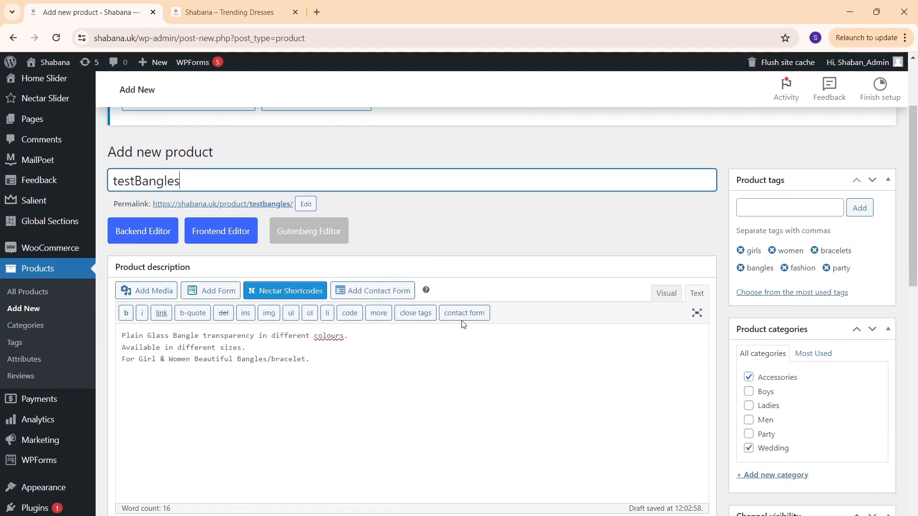
pyautogui.moveTo(437, 389); pyautogui.dragTo(186, 347)
pyautogui.scroll(-5, 322, 329)
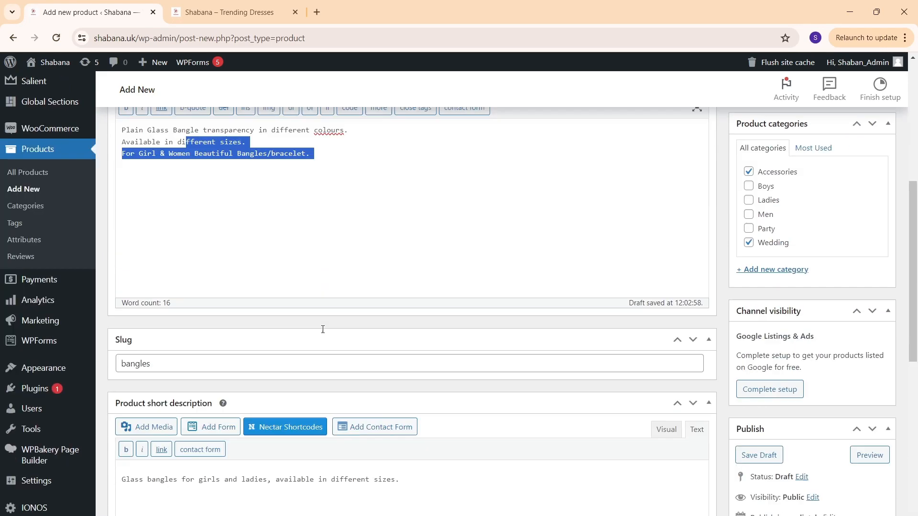
pyautogui.scroll(-2, 323, 330)
pyautogui.click(402, 397)
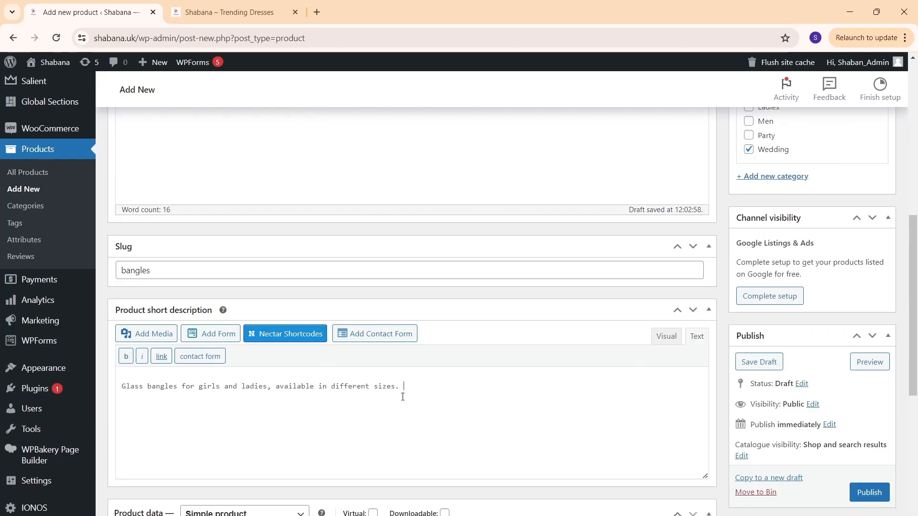
pyautogui.moveTo(396, 388); pyautogui.dragTo(123, 388)
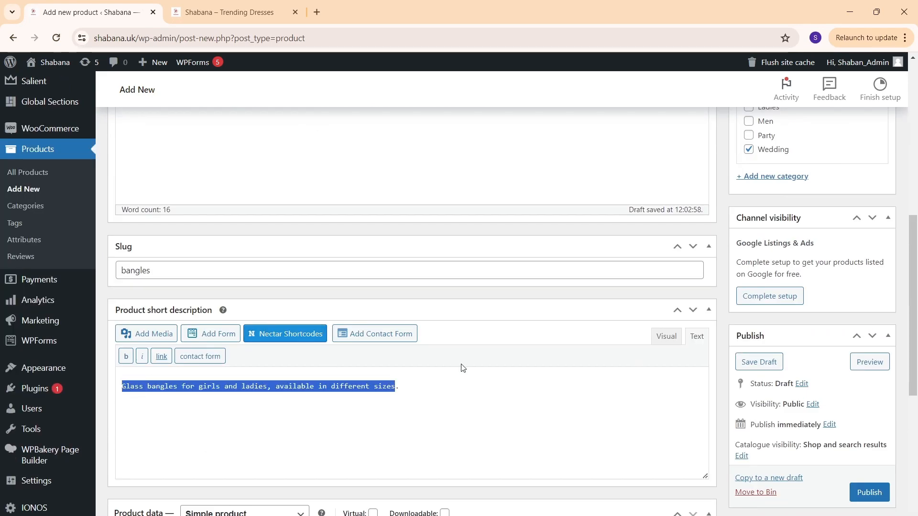
pyautogui.scroll(5, 463, 368)
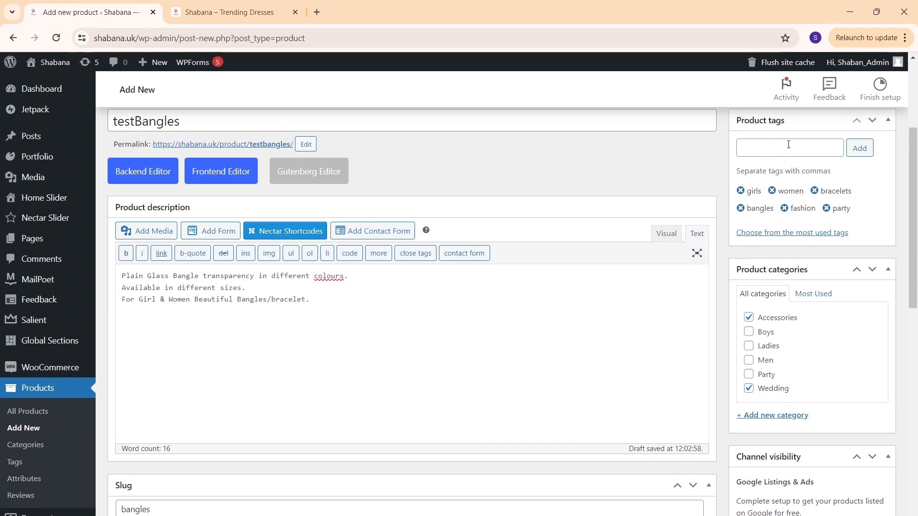
pyautogui.scroll(-3, 798, 196)
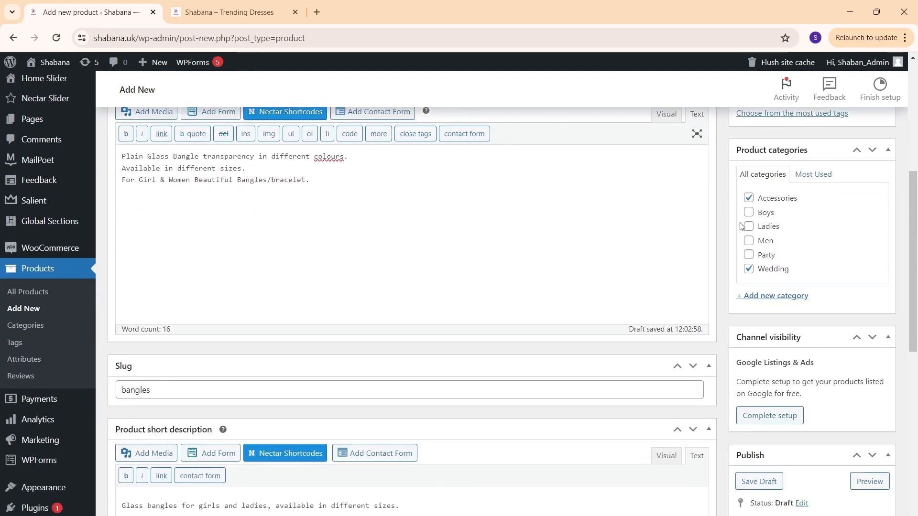
pyautogui.scroll(-5, 816, 253)
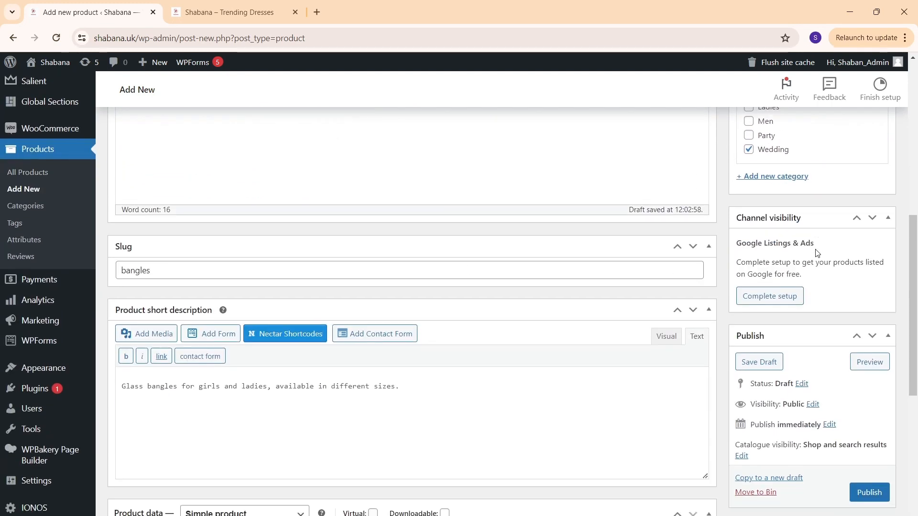
# Examine the product's selected categories, short description, empty price fields, product image and gallery photos
pyautogui.scroll(5, 818, 234)
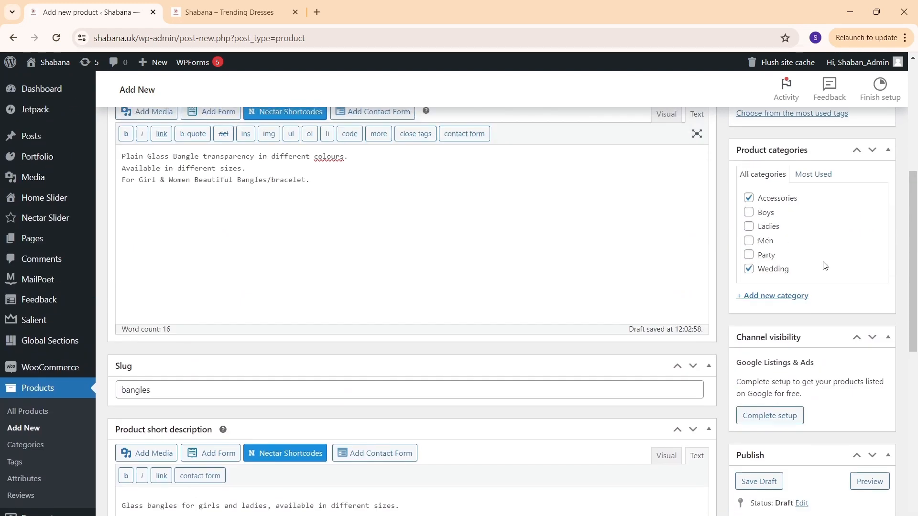
pyautogui.scroll(-4, 791, 254)
pyautogui.scroll(-4, 791, 254)
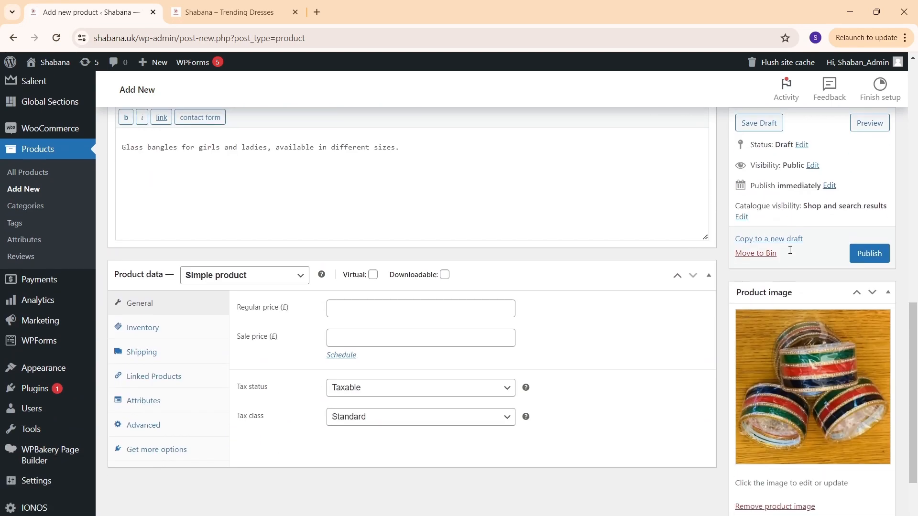
pyautogui.scroll(-1, 790, 254)
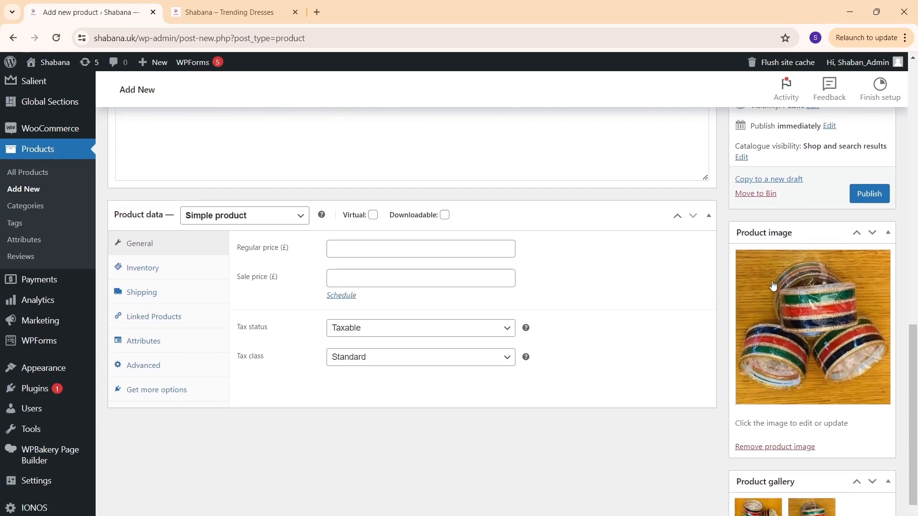
pyautogui.scroll(-2, 813, 285)
pyautogui.moveTo(829, 419)
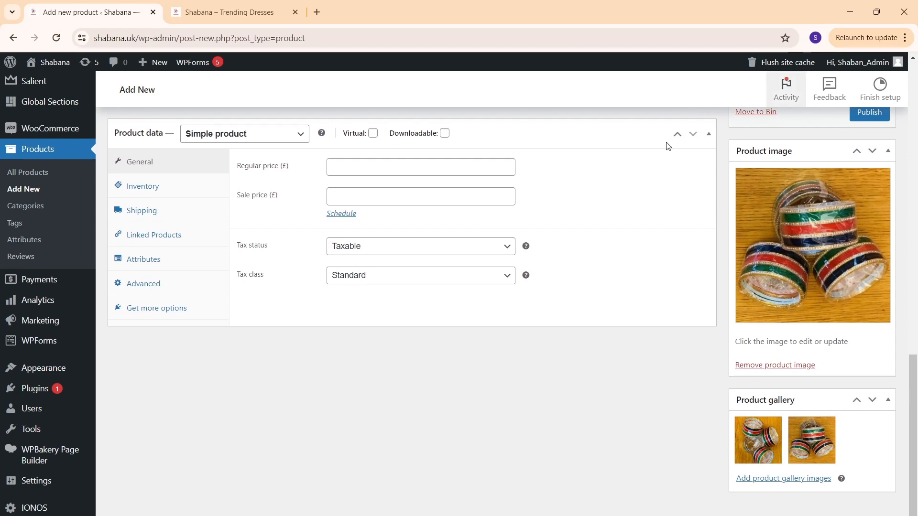
# Keep the product type as Simple product and set the regular price to £6.99 and the sale price to £4.99
pyautogui.scroll(3, 478, 216)
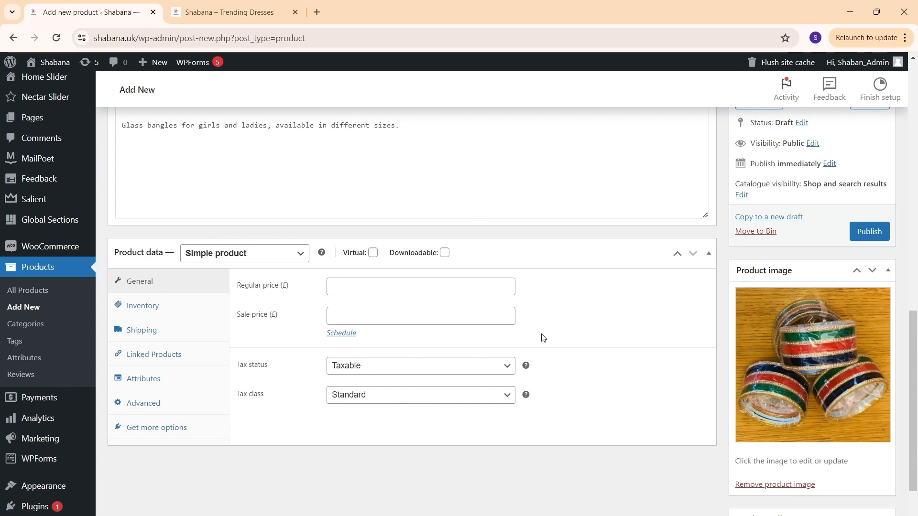
pyautogui.click(282, 253)
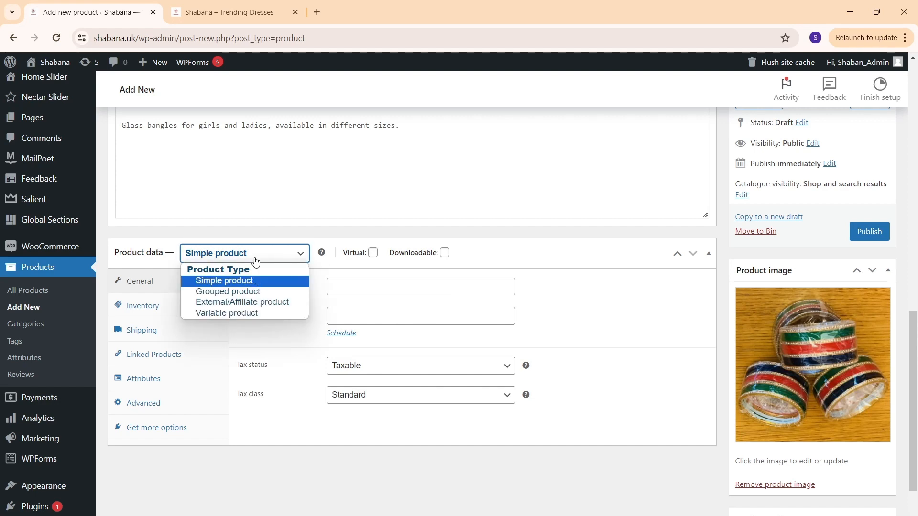
pyautogui.click(242, 283)
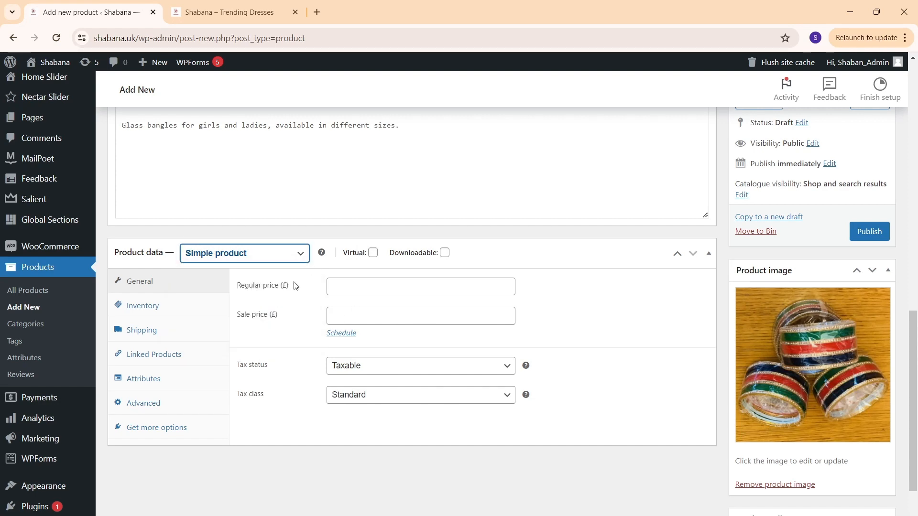
pyautogui.click(368, 291)
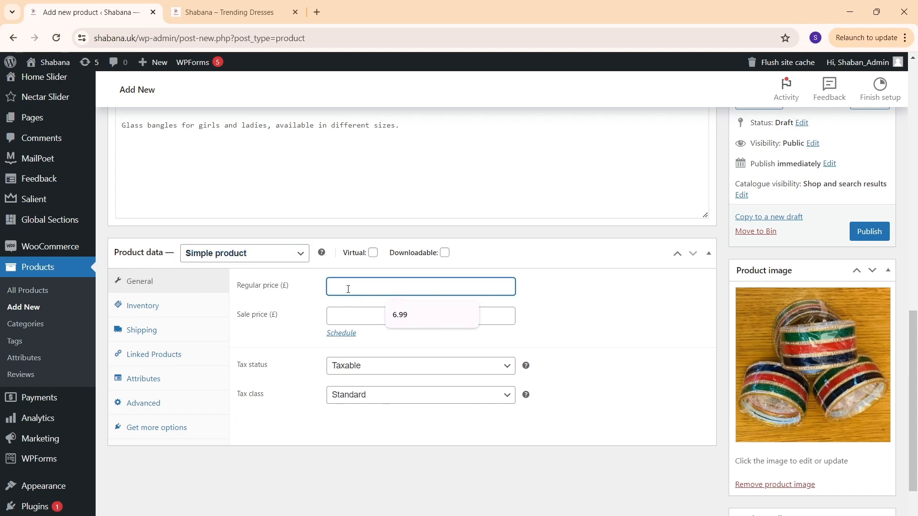
pyautogui.click(353, 313)
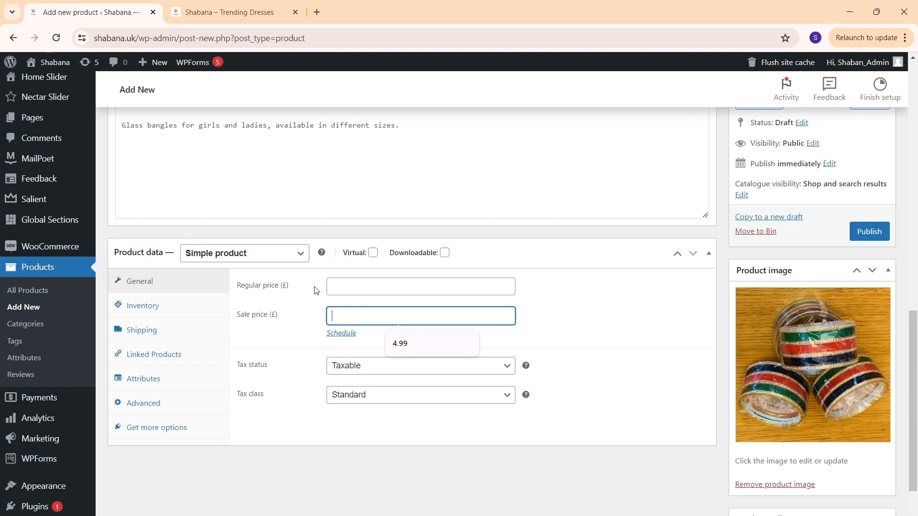
pyautogui.click(333, 285)
pyautogui.click(385, 310)
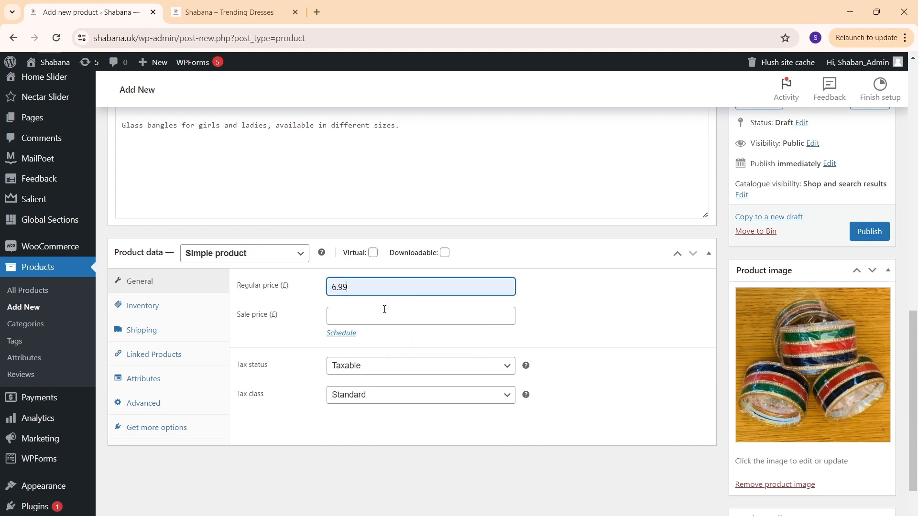
pyautogui.click(346, 314)
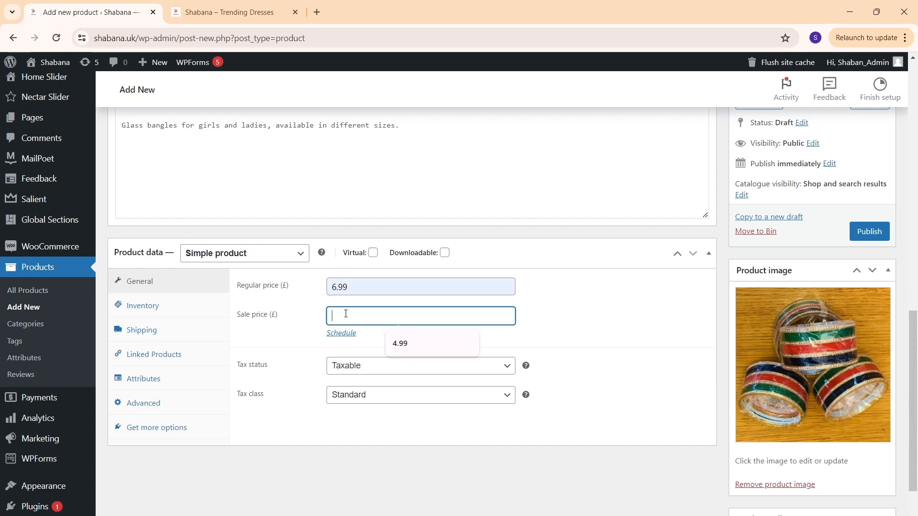
pyautogui.click(411, 344)
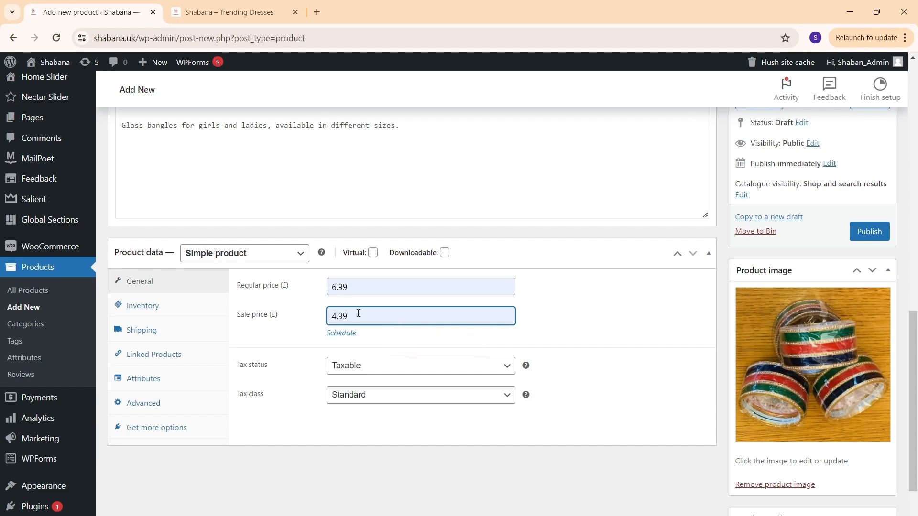
# Schedule the sale price to run from 2024-05-26 to 2024-06-16
pyautogui.click(356, 338)
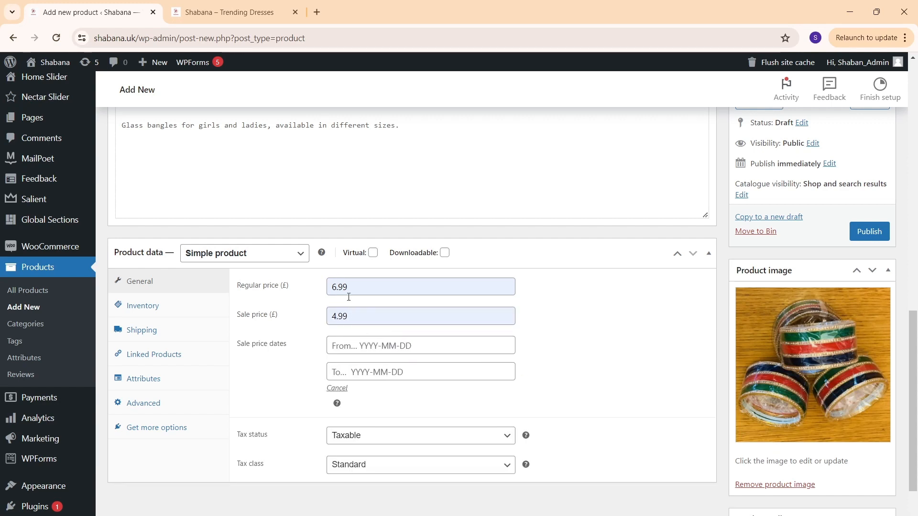
pyautogui.click(365, 344)
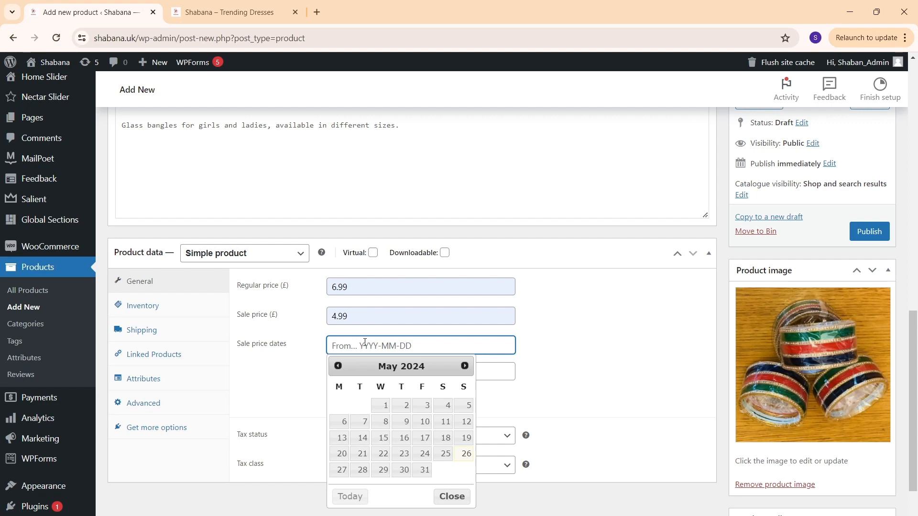
pyautogui.click(466, 454)
pyautogui.click(382, 373)
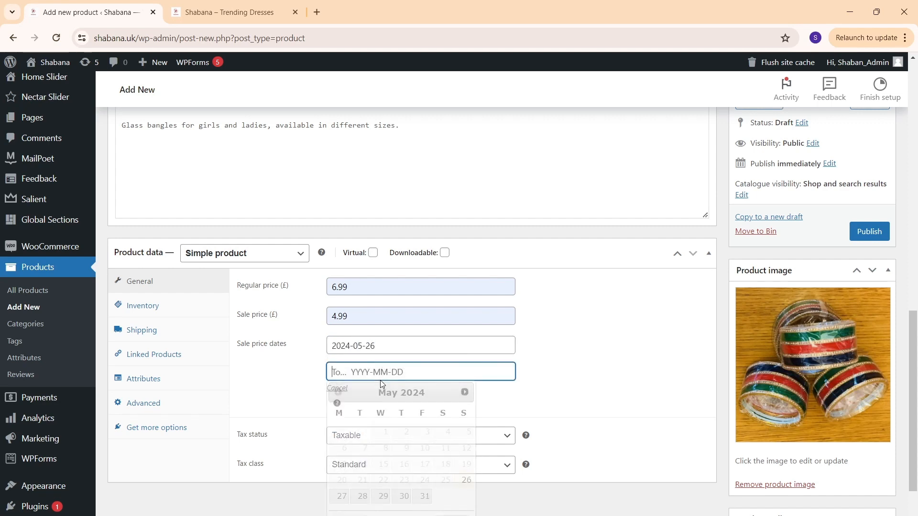
pyautogui.click(465, 393)
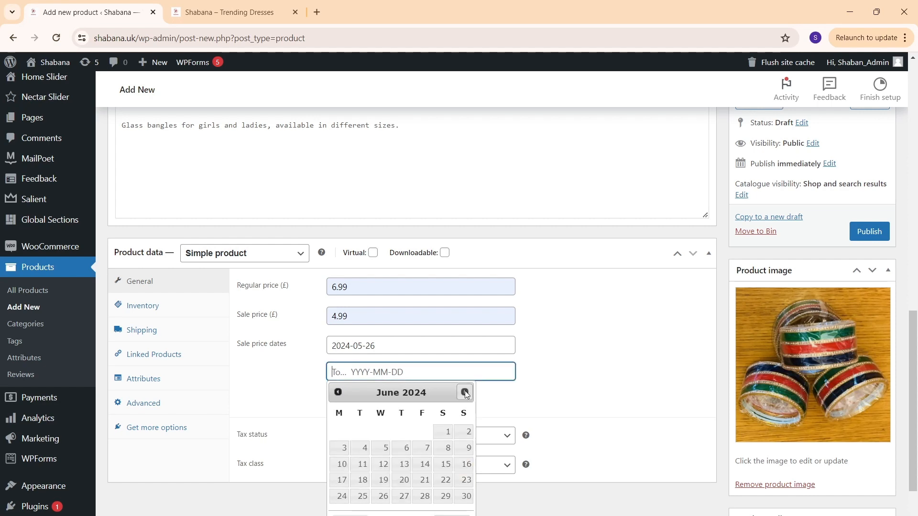
pyautogui.click(471, 468)
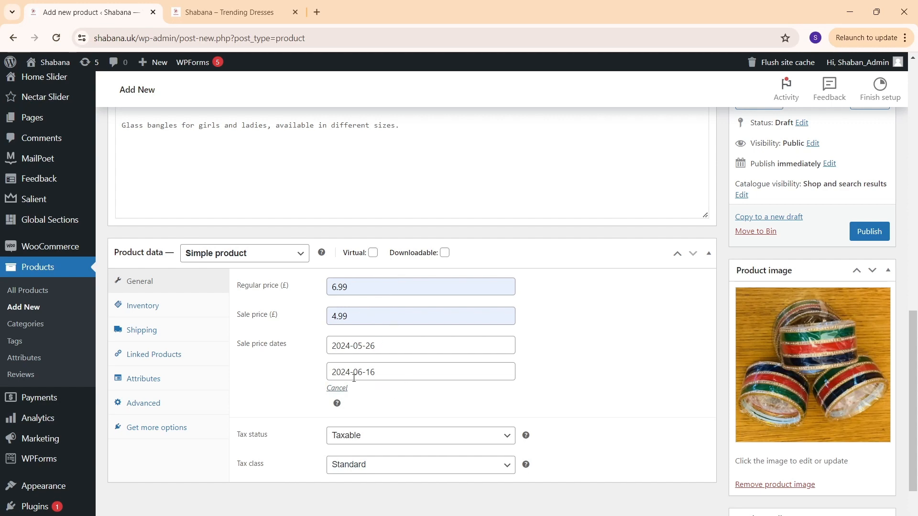
pyautogui.doubleClick(340, 286)
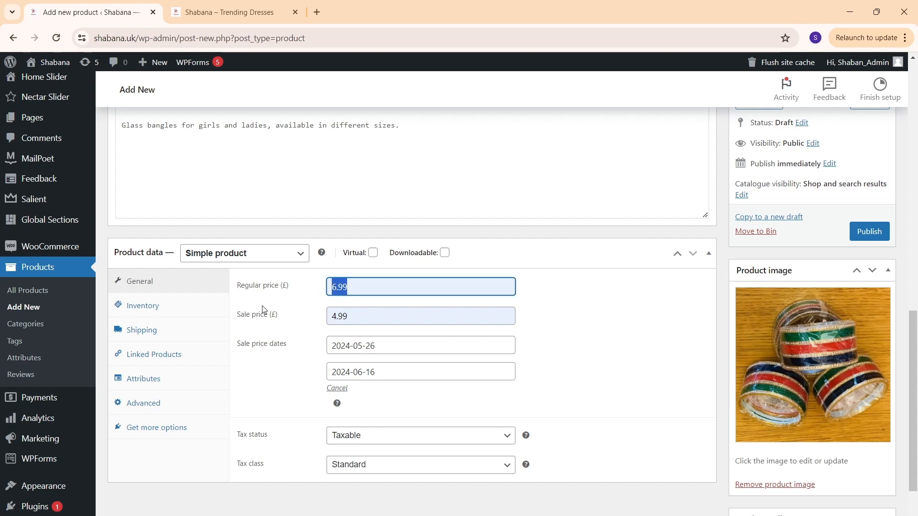
pyautogui.moveTo(263, 314); pyautogui.dragTo(321, 315)
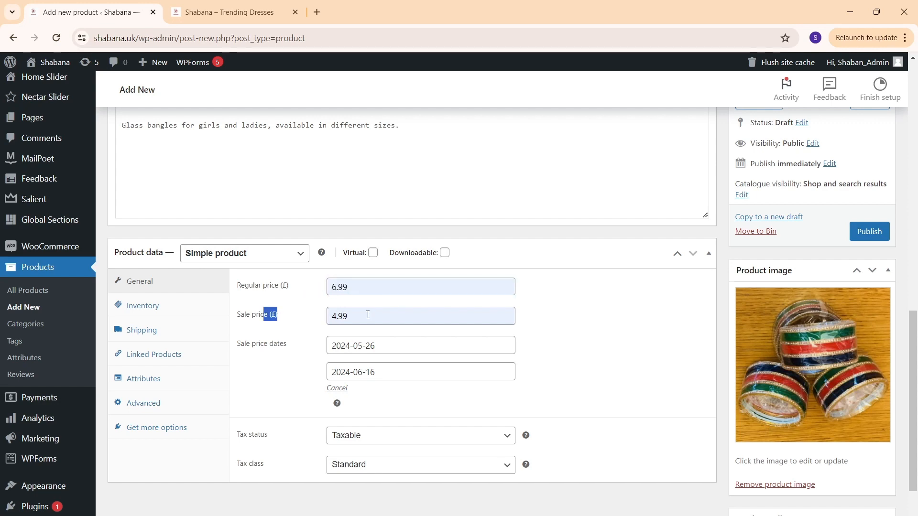
pyautogui.click(594, 344)
# Set the product's tax status to None and keep the tax class as Standard
pyautogui.scroll(-1, 594, 344)
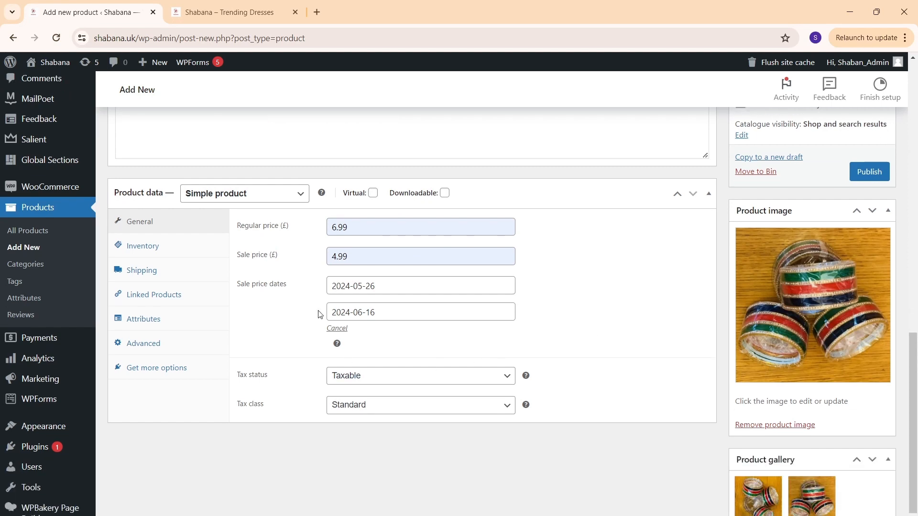
pyautogui.click(374, 378)
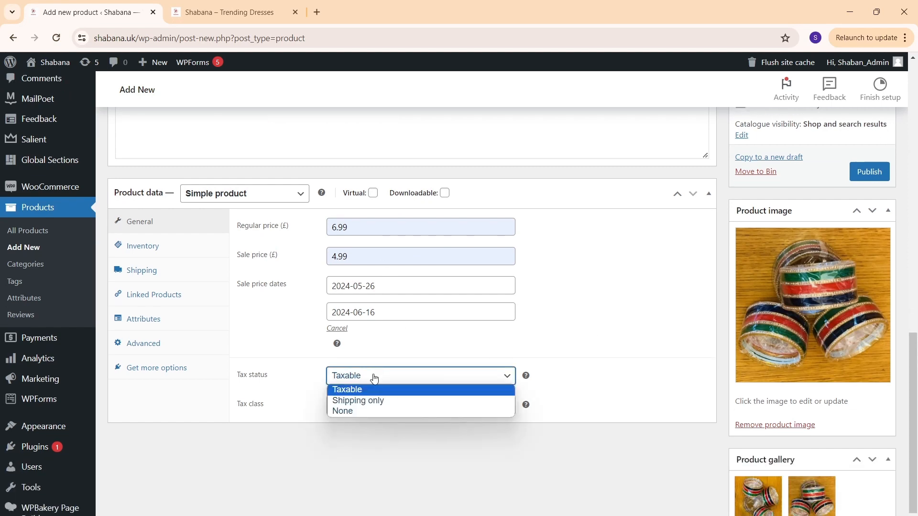
pyautogui.click(375, 378)
pyautogui.click(406, 383)
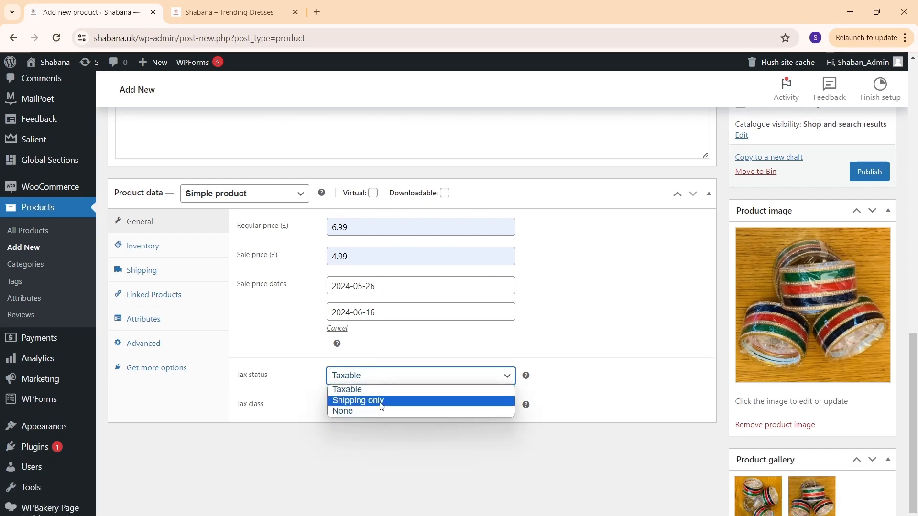
pyautogui.click(382, 411)
pyautogui.click(389, 452)
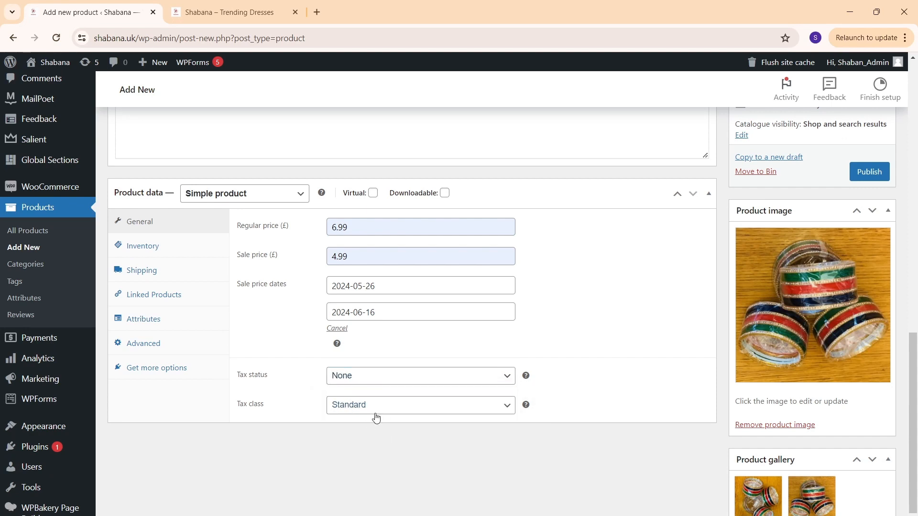
pyautogui.click(340, 410)
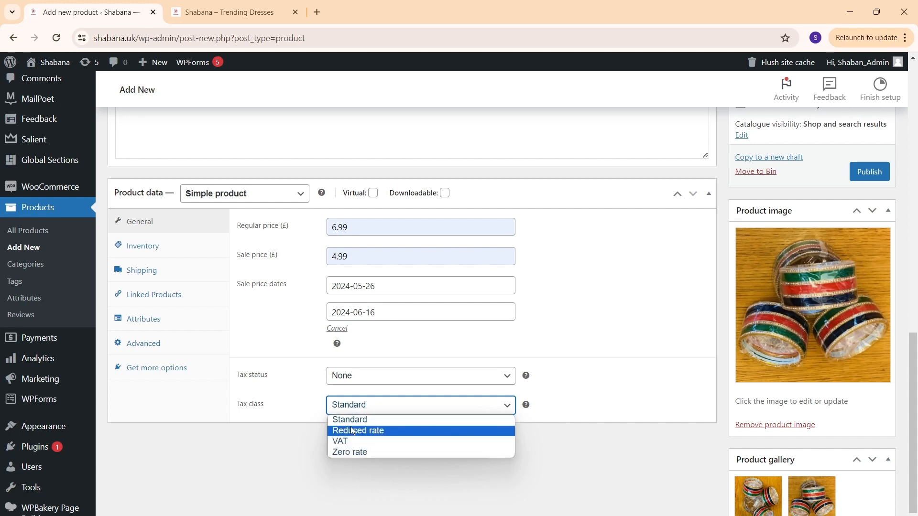
pyautogui.click(391, 420)
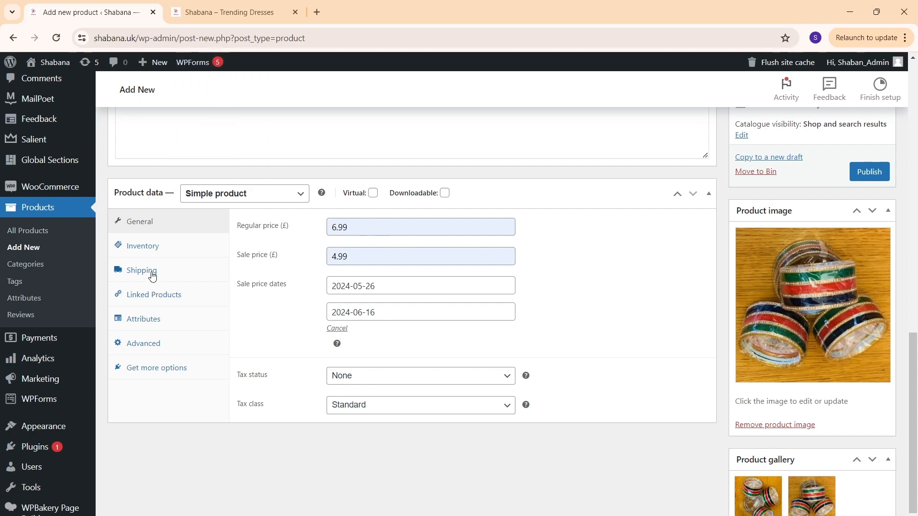
# Set the product's SKU to SN-123One in its inventory data
pyautogui.click(152, 250)
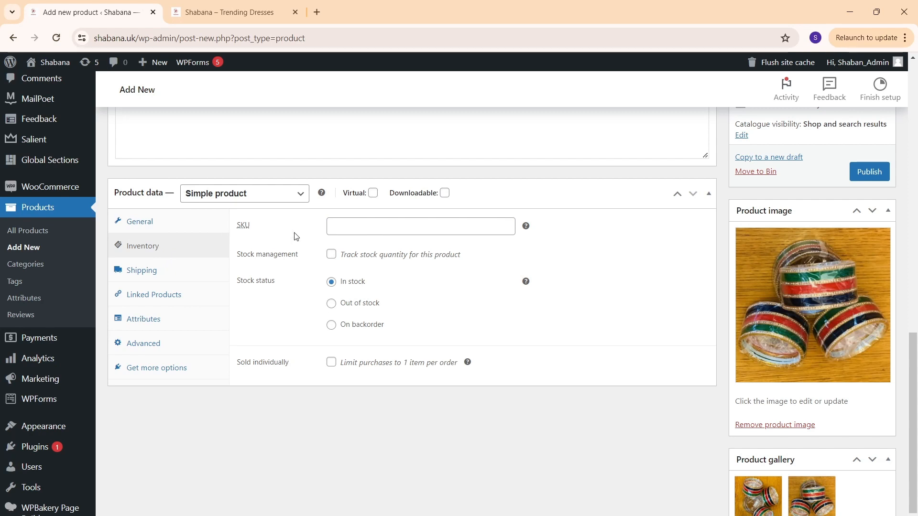
pyautogui.click(355, 234)
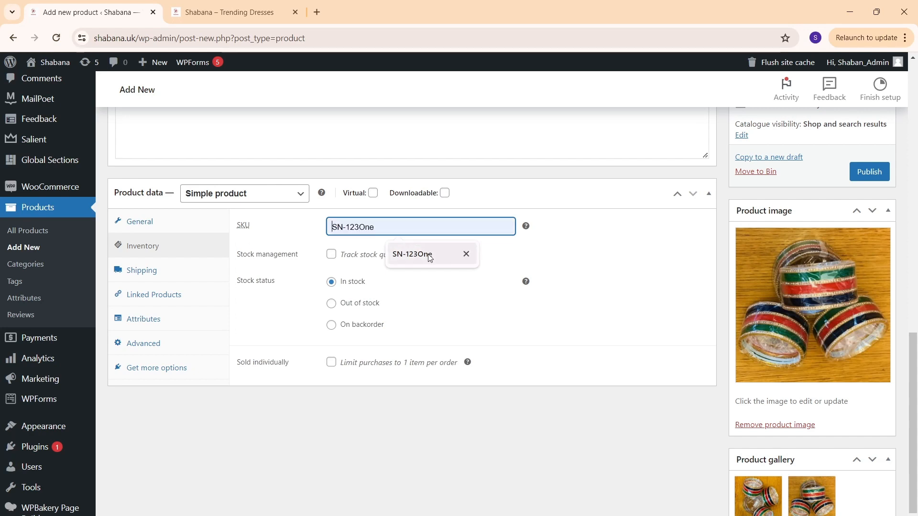
pyautogui.click(427, 254)
pyautogui.click(352, 227)
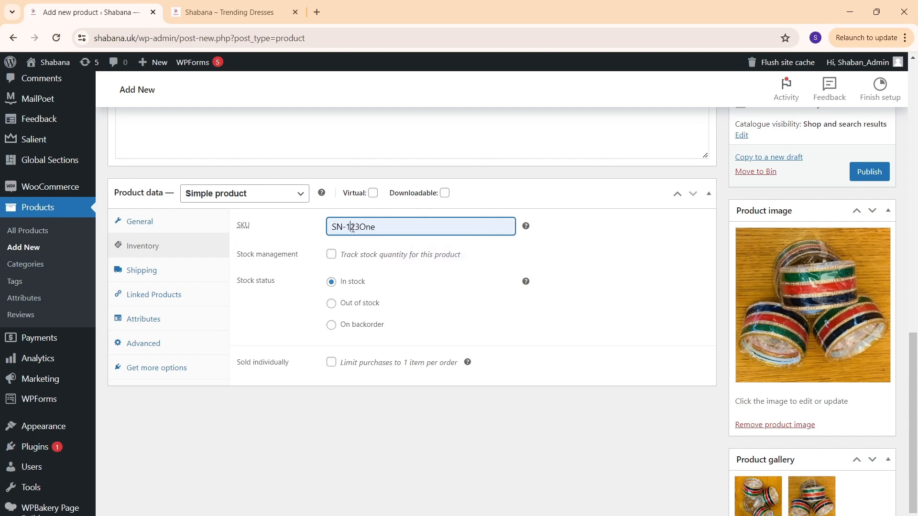
pyautogui.moveTo(377, 231); pyautogui.dragTo(265, 228)
pyautogui.click(376, 230)
pyautogui.click(354, 226)
pyautogui.moveTo(381, 228); pyautogui.dragTo(371, 226)
pyautogui.click(397, 229)
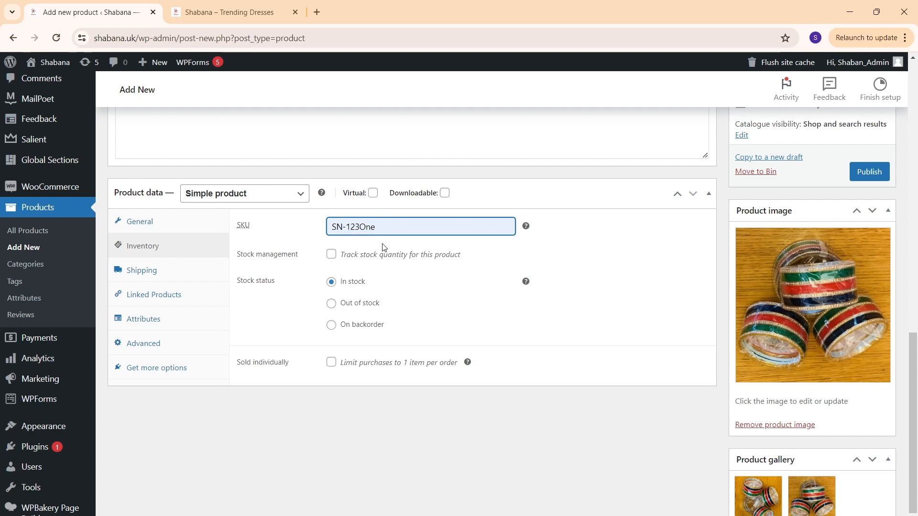
pyautogui.moveTo(407, 223); pyautogui.dragTo(270, 224)
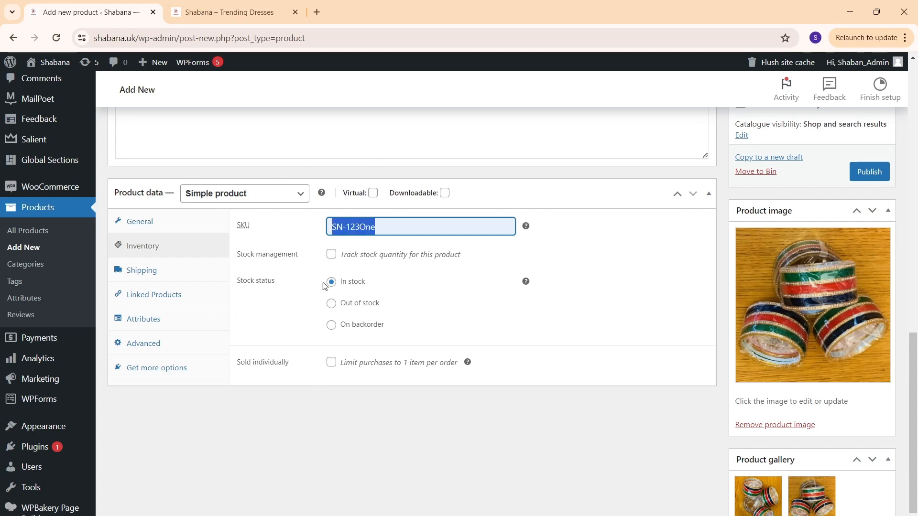
# Enable stock quantity tracking for the product and set the quantity to 20
pyautogui.click(332, 255)
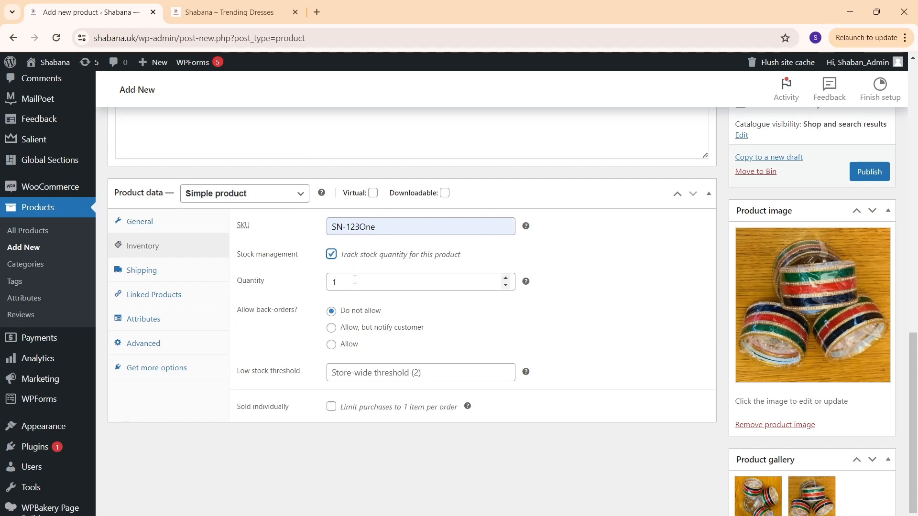
pyautogui.click(355, 280)
pyautogui.press('BackSpace')
pyautogui.write('20')
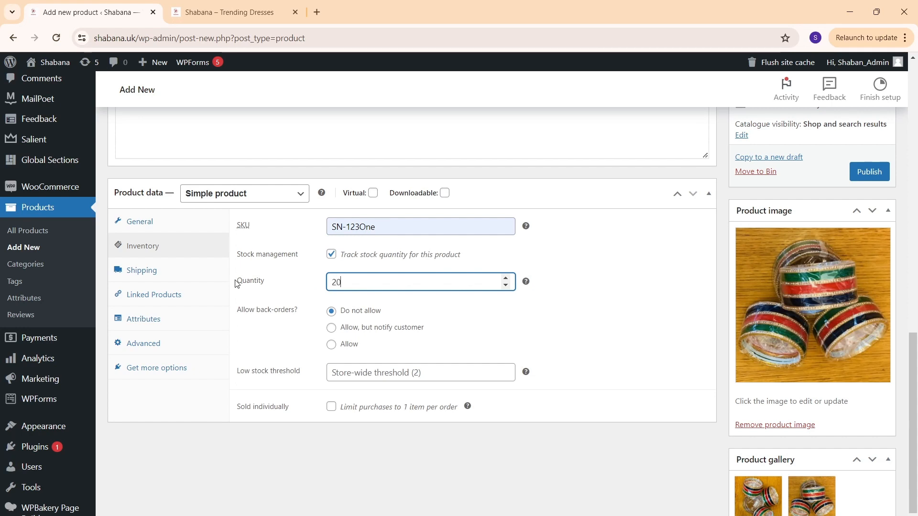
pyautogui.click(636, 349)
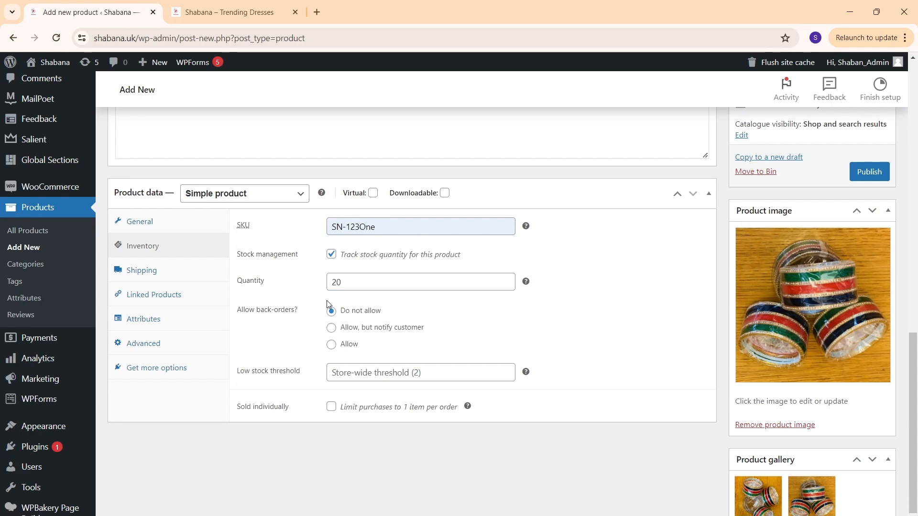
# Set the product's low stock threshold to 3
pyautogui.scroll(-1, 356, 276)
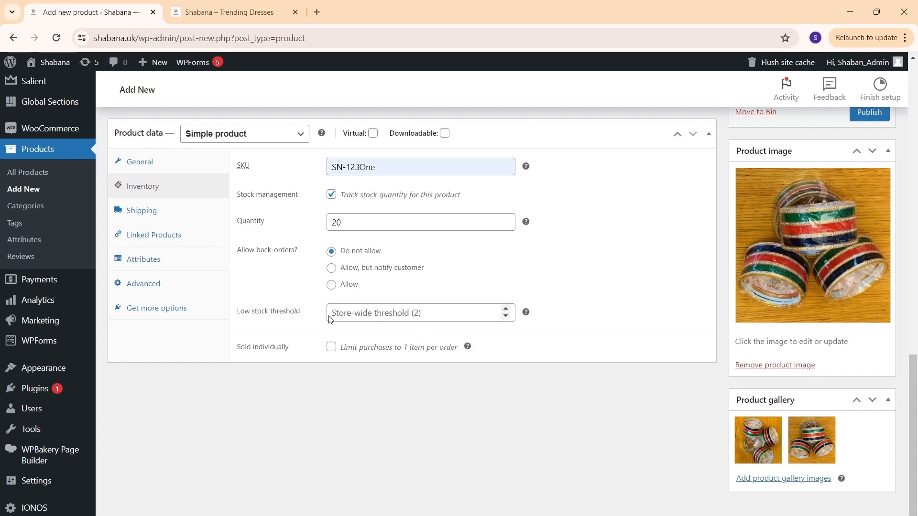
pyautogui.click(471, 314)
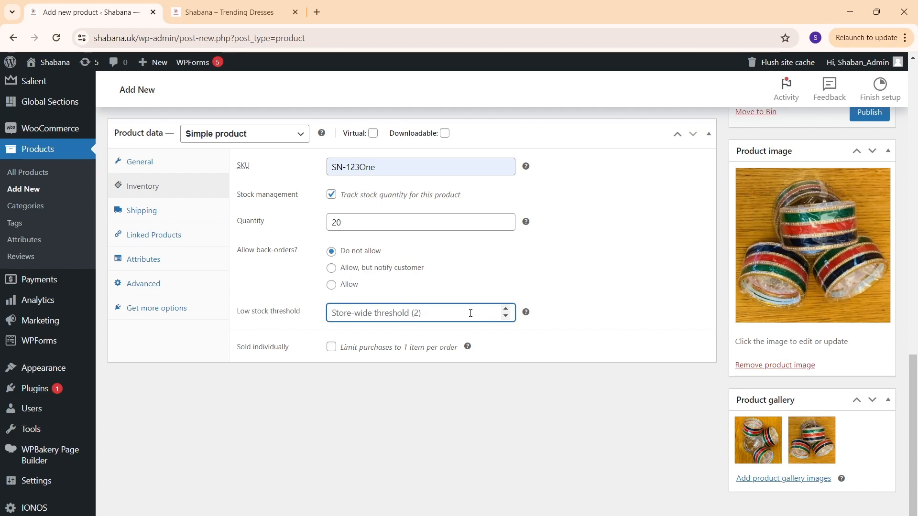
pyautogui.write('3')
pyautogui.click(528, 381)
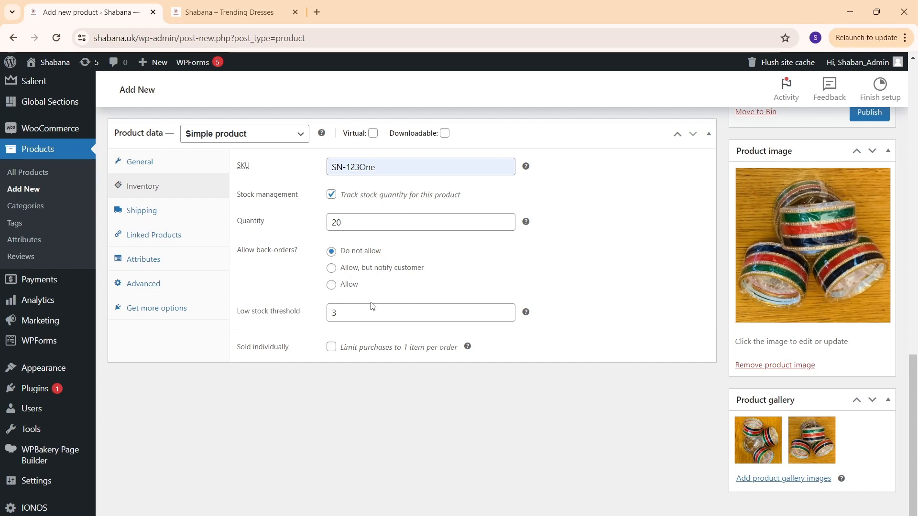
# Review the product's shipping, linked products, attributes, advanced, general and inventory settings before publishing
pyautogui.click(125, 207)
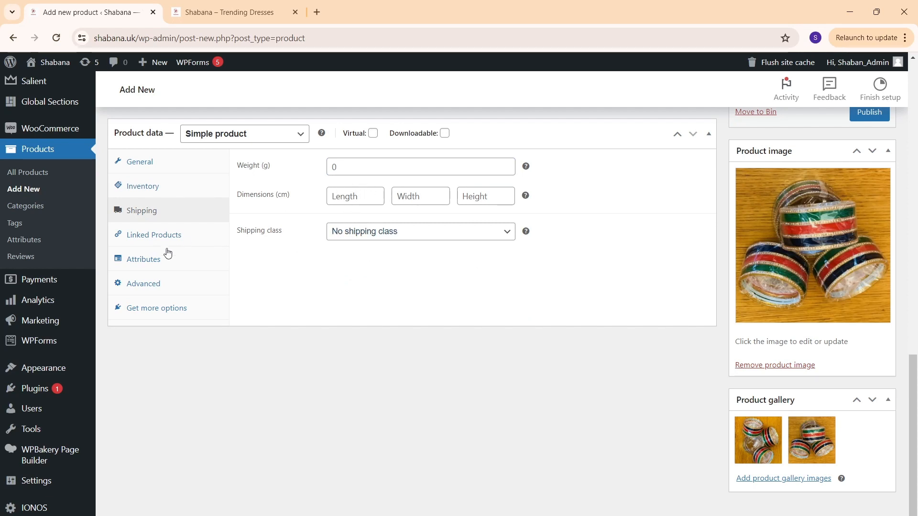
pyautogui.click(152, 245)
pyautogui.click(148, 264)
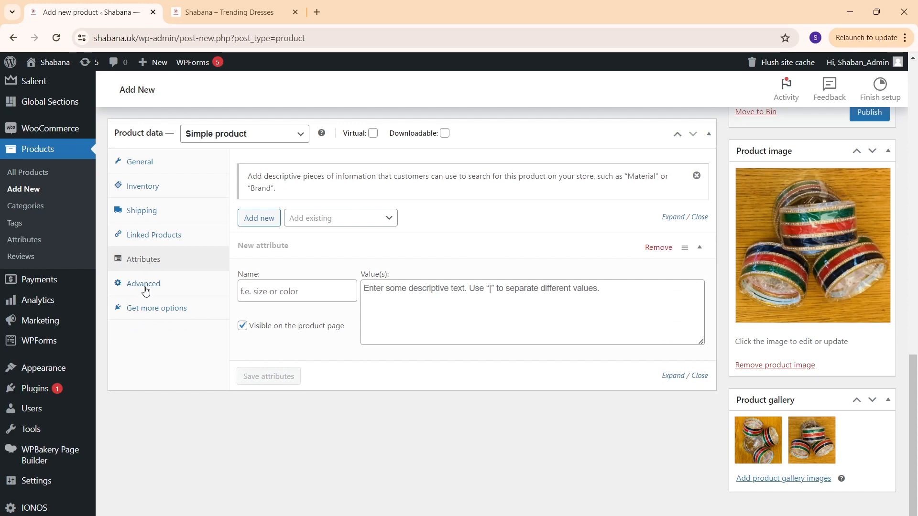
pyautogui.click(143, 286)
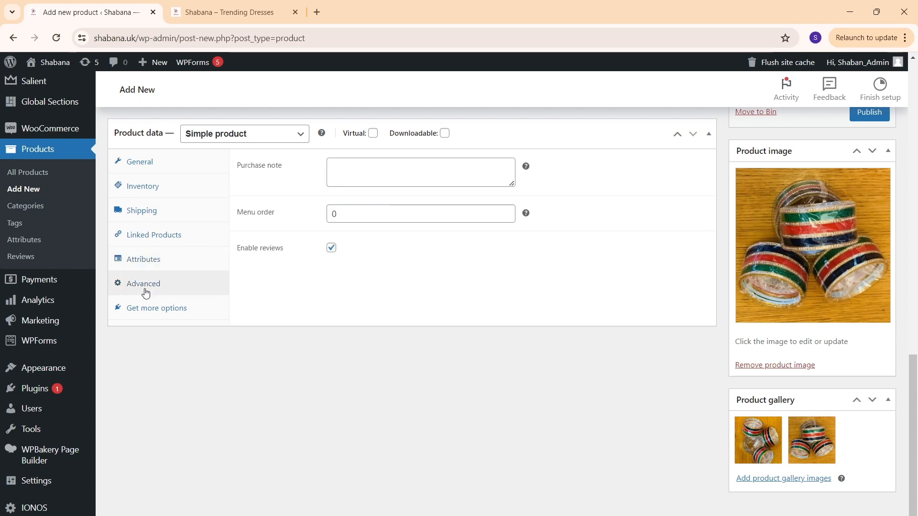
pyautogui.click(160, 173)
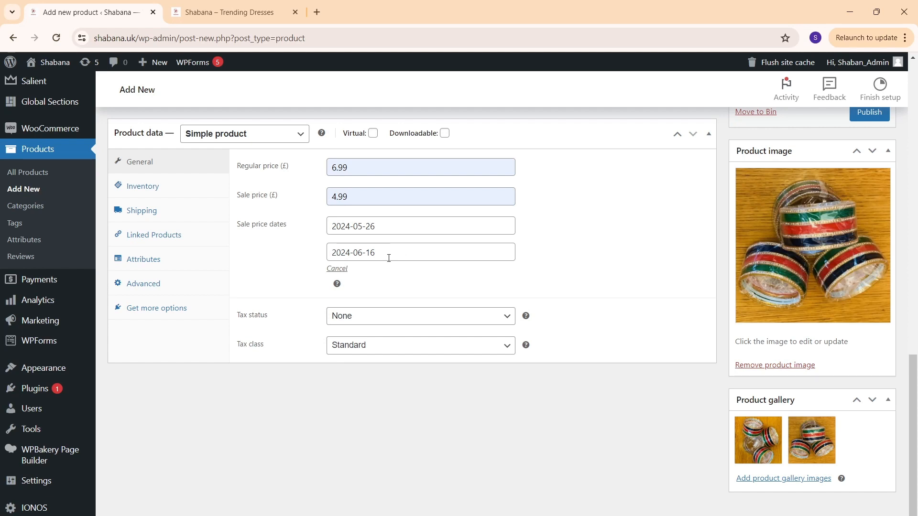
pyautogui.click(164, 186)
pyautogui.moveTo(361, 222); pyautogui.dragTo(309, 222)
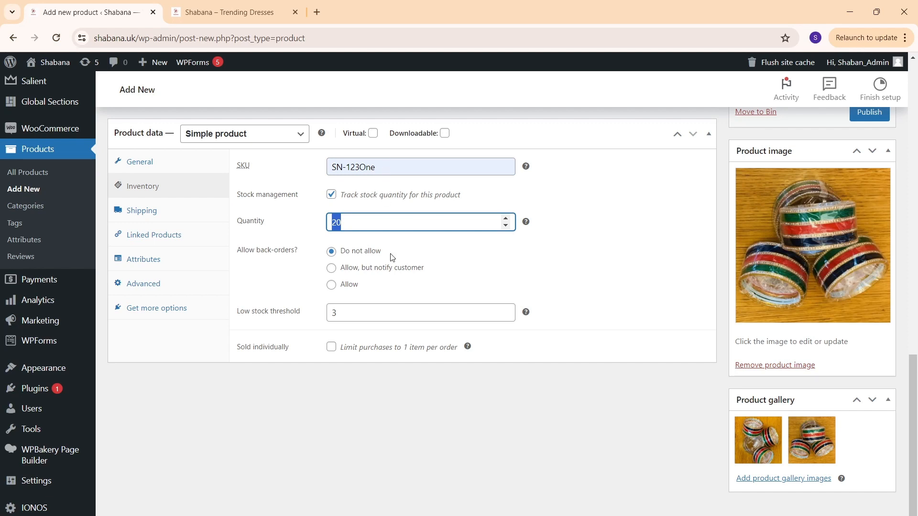
pyautogui.click(357, 317)
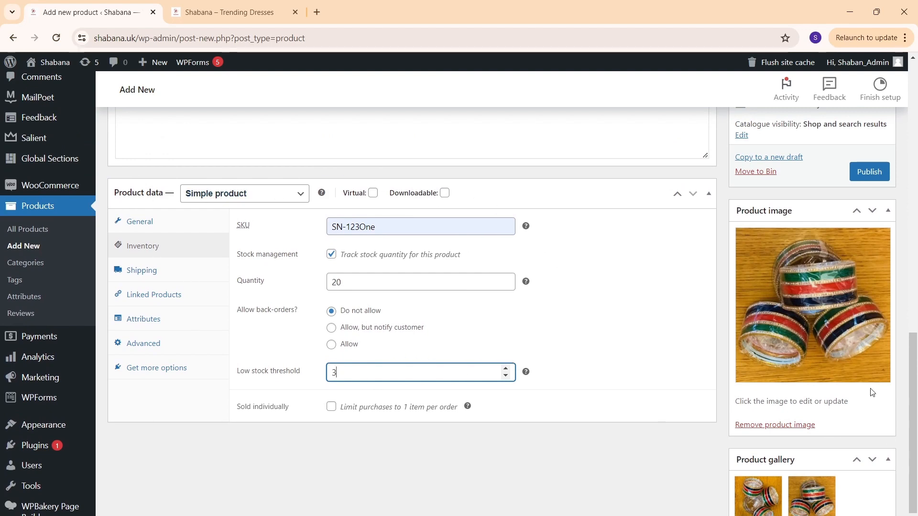
# Check the testBangles title, descriptions, tags and categories, and publish the product
pyautogui.scroll(4, 788, 330)
pyautogui.scroll(1, 789, 334)
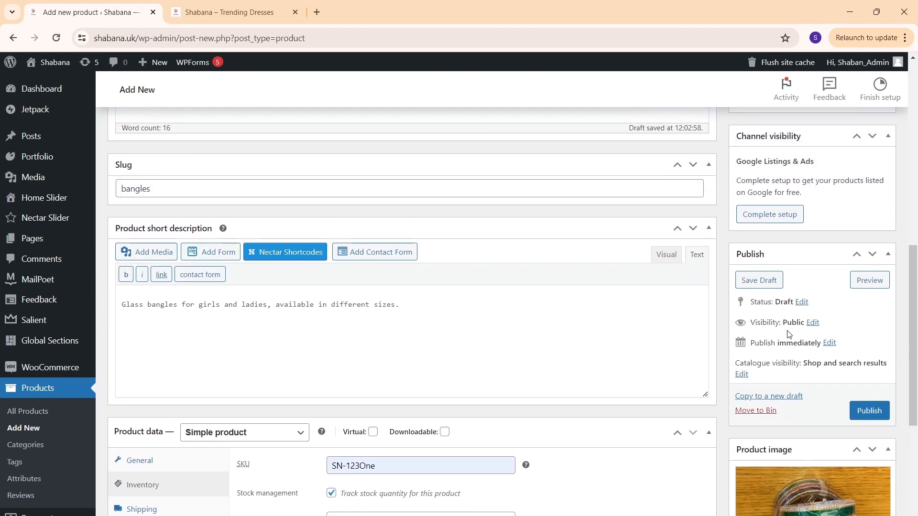
pyautogui.scroll(2, 644, 333)
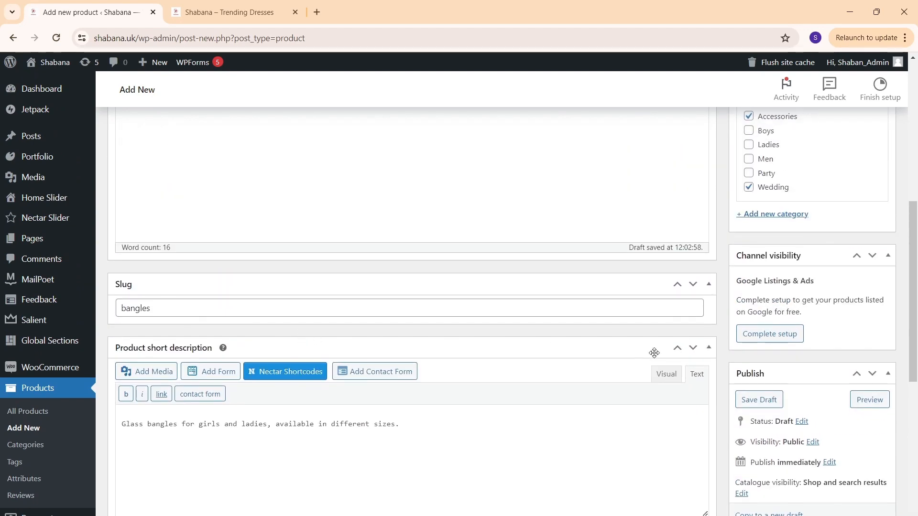
pyautogui.scroll(2, 291, 251)
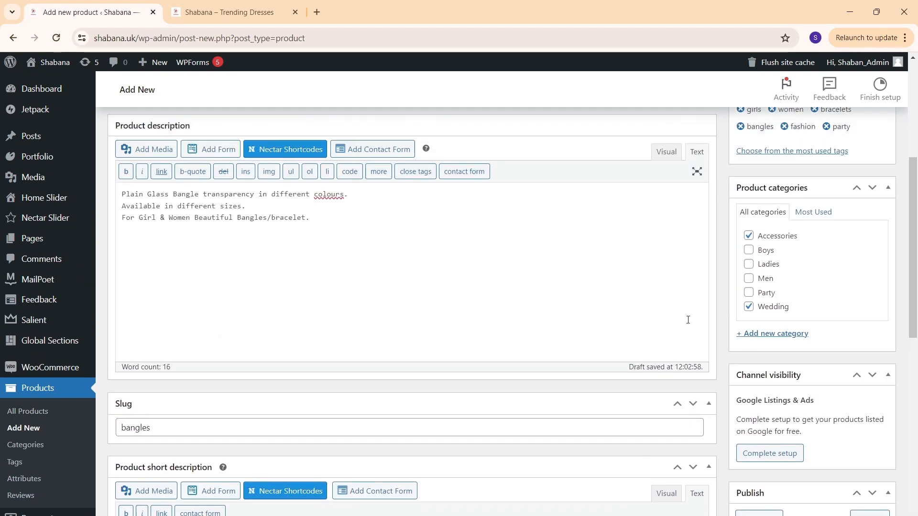
pyautogui.scroll(2, 787, 275)
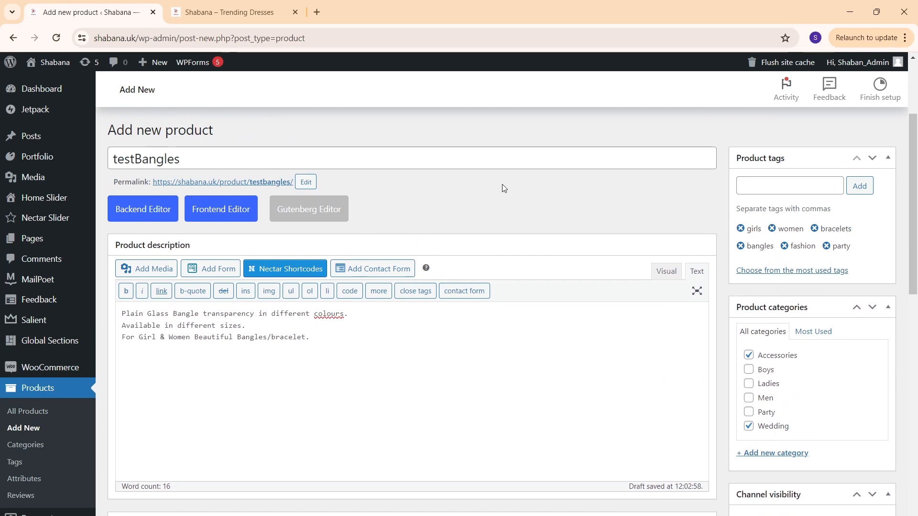
pyautogui.scroll(-11, 676, 277)
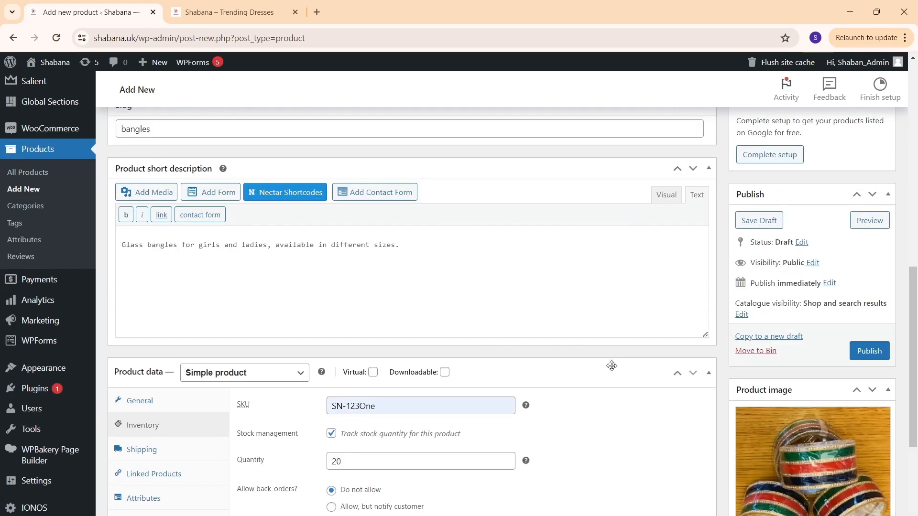
pyautogui.click(870, 352)
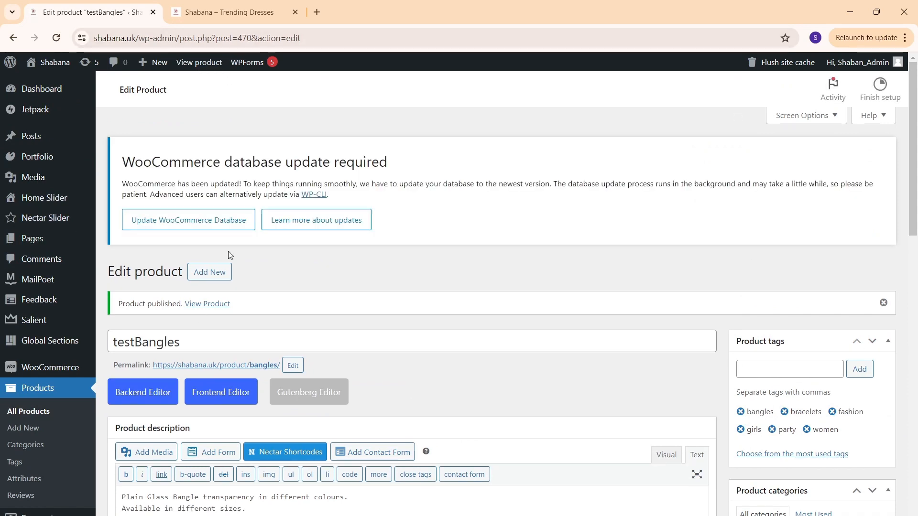
# Switch to the storefront and look through the shop's first page of products for the new bangles
pyautogui.click(227, 4)
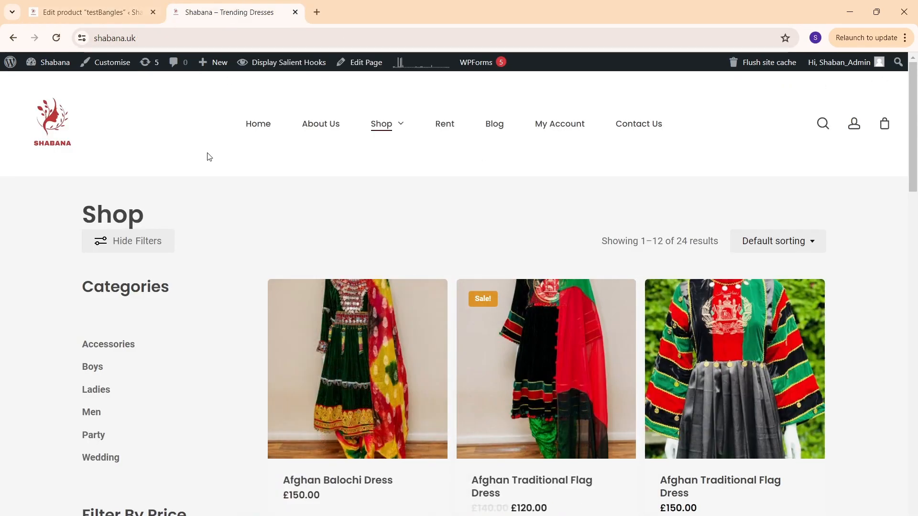
pyautogui.click(66, 120)
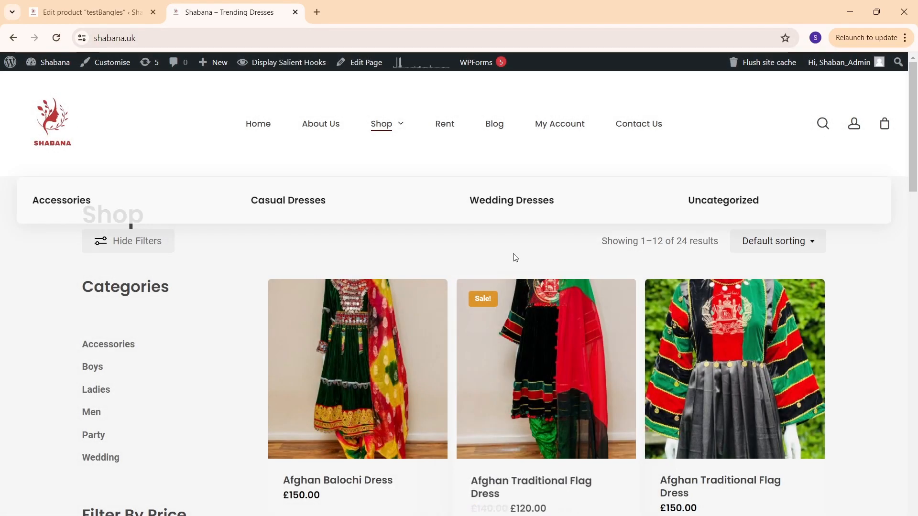
pyautogui.scroll(-3, 482, 254)
pyautogui.scroll(-3, 717, 249)
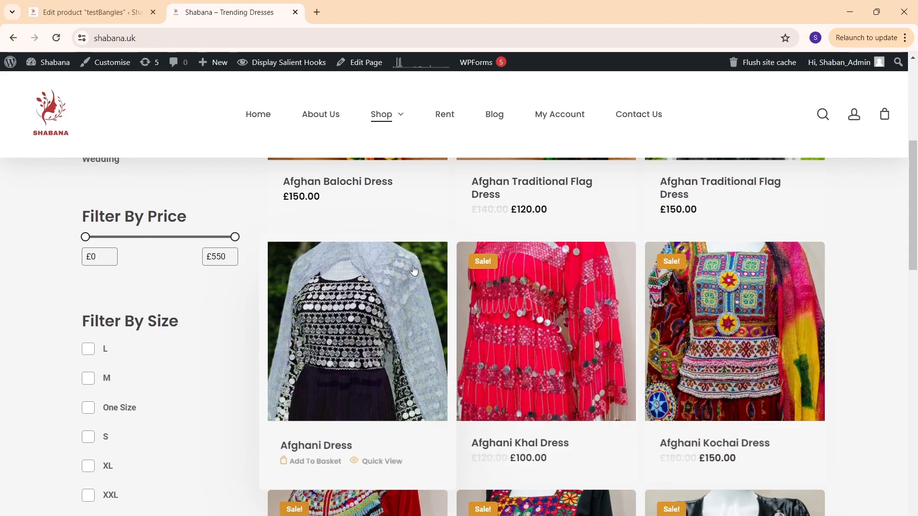
pyautogui.scroll(-3, 600, 273)
pyautogui.scroll(-5, 601, 272)
pyautogui.scroll(-4, 601, 272)
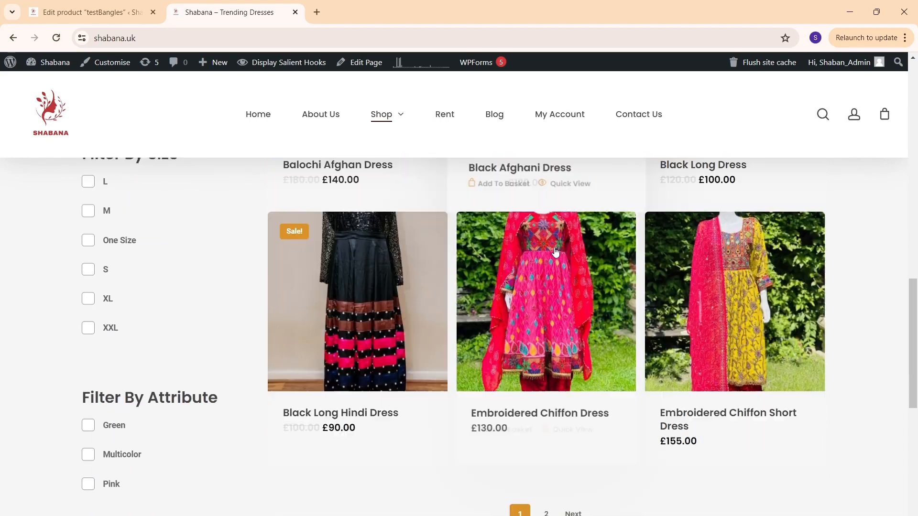
pyautogui.scroll(15, 602, 391)
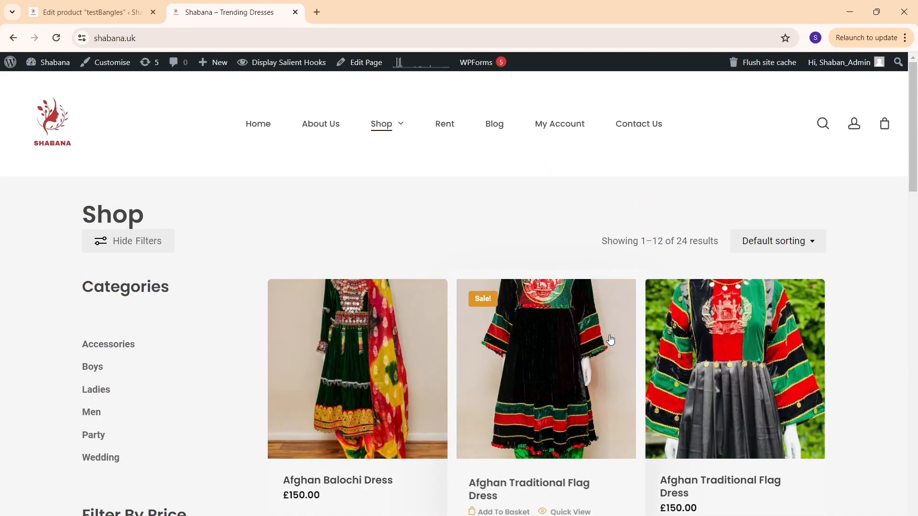
# Sort the shop products by latest and open the TestBangles product page
pyautogui.click(782, 249)
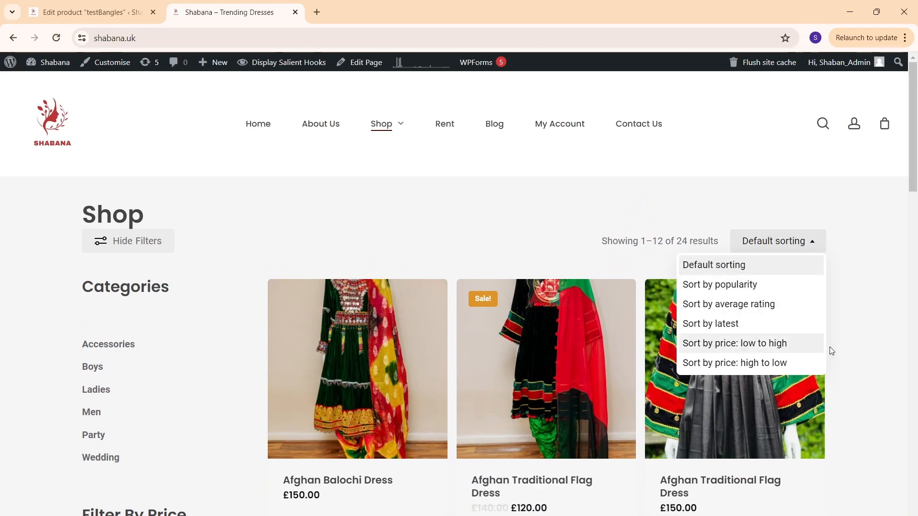
pyautogui.click(762, 327)
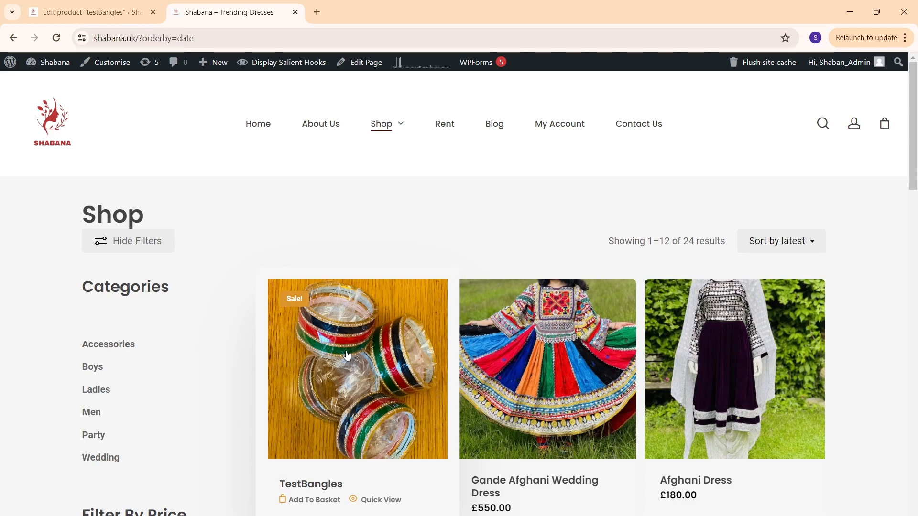
pyautogui.click(365, 391)
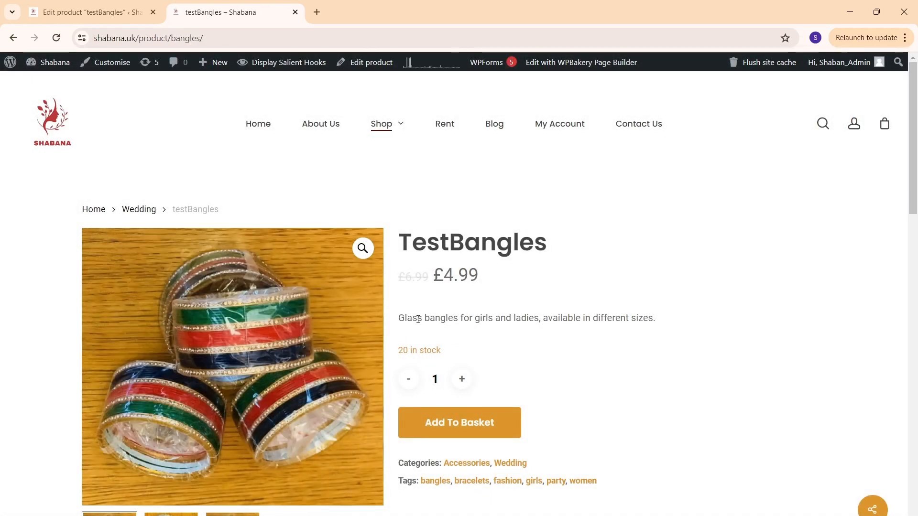
# Check the short description, regular and sale prices, and stock quantity on the TestBangles page
pyautogui.moveTo(418, 319); pyautogui.dragTo(678, 324)
pyautogui.click(684, 349)
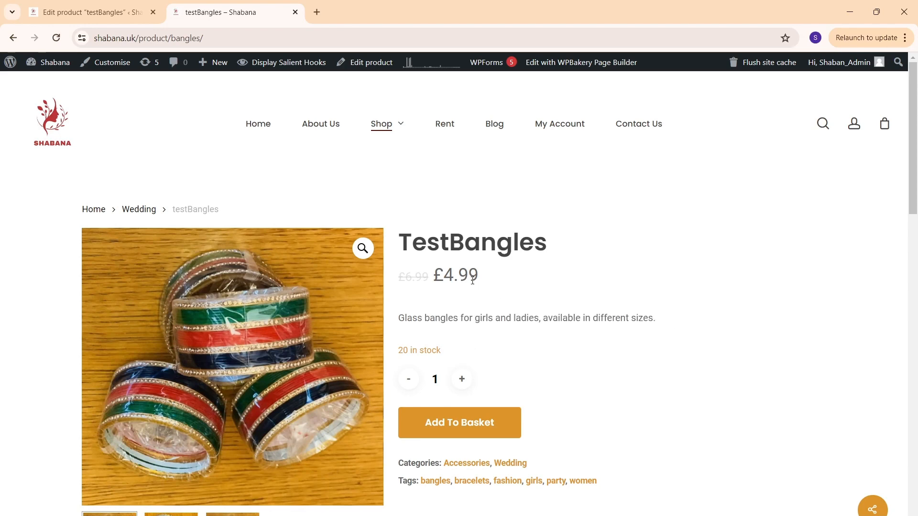
pyautogui.moveTo(441, 277); pyautogui.dragTo(516, 284)
pyautogui.moveTo(419, 281); pyautogui.dragTo(496, 285)
pyautogui.click(467, 293)
pyautogui.scroll(-1, 549, 293)
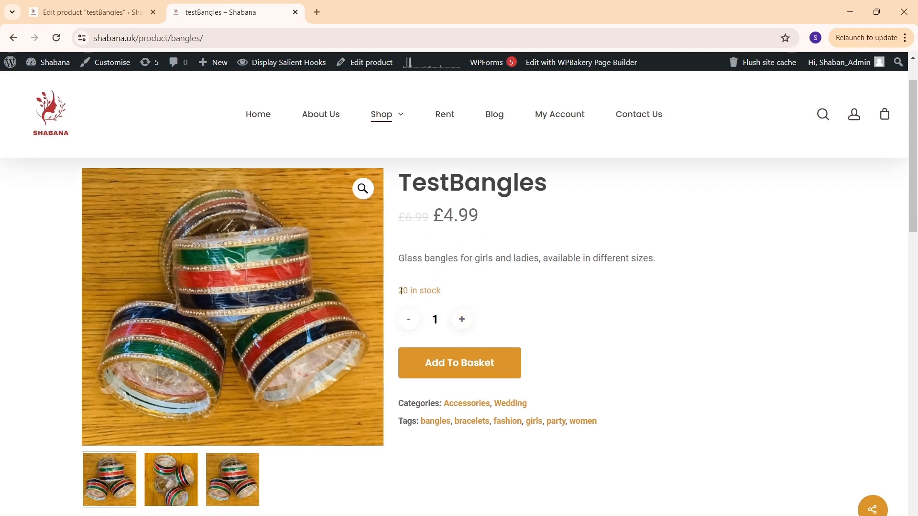
pyautogui.moveTo(400, 291); pyautogui.dragTo(440, 292)
# Raise the order quantity of TestBangles to 20 and compare it with the available stock
pyautogui.click(462, 321)
pyautogui.click(462, 320)
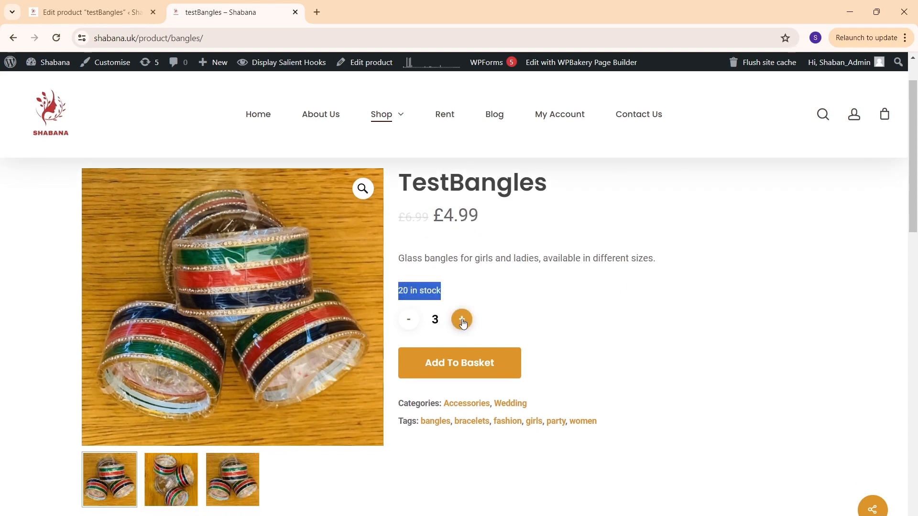
pyautogui.click(462, 320)
pyautogui.click(462, 320)
pyautogui.click(462, 320)
pyautogui.click(462, 320)
pyautogui.click(462, 321)
pyautogui.click(462, 320)
pyautogui.click(462, 321)
pyautogui.click(461, 320)
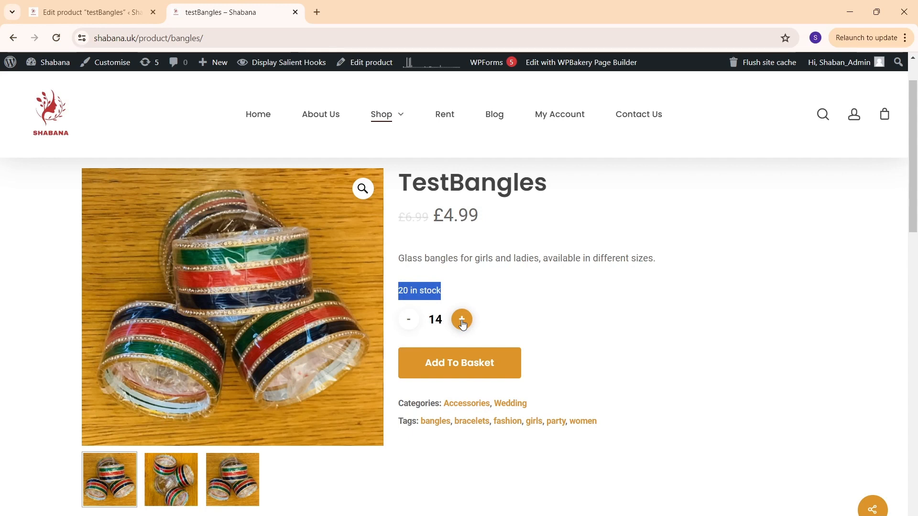
pyautogui.click(462, 320)
pyautogui.click(462, 321)
pyautogui.click(408, 291)
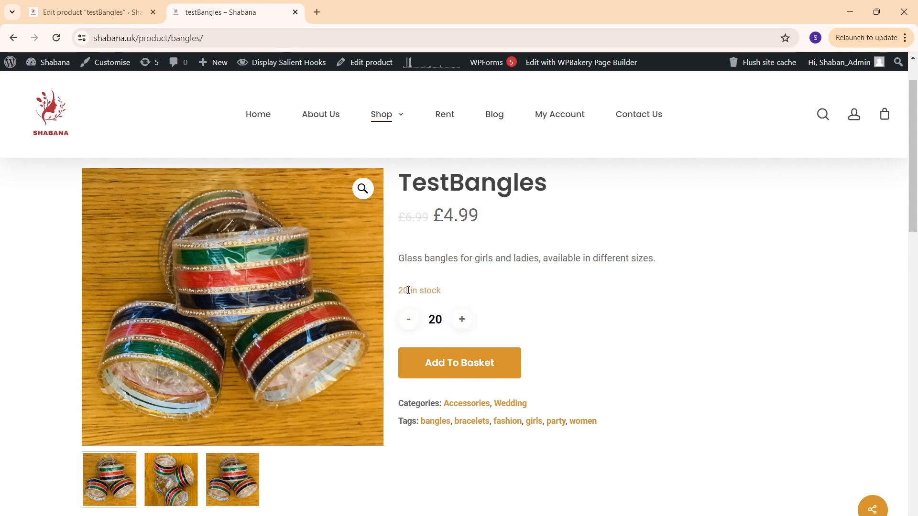
pyautogui.moveTo(436, 320); pyautogui.dragTo(461, 323)
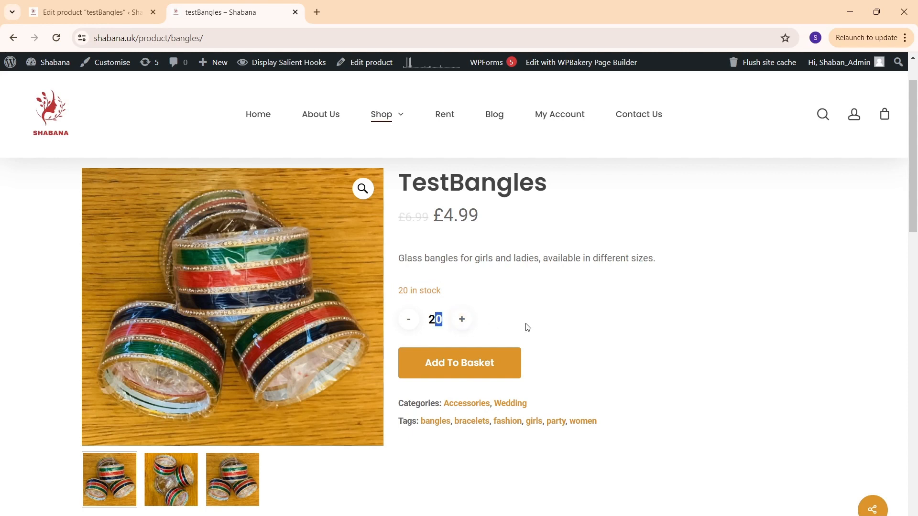
# Reduce the order quantity of TestBangles to 15
pyautogui.click(409, 321)
pyautogui.click(409, 320)
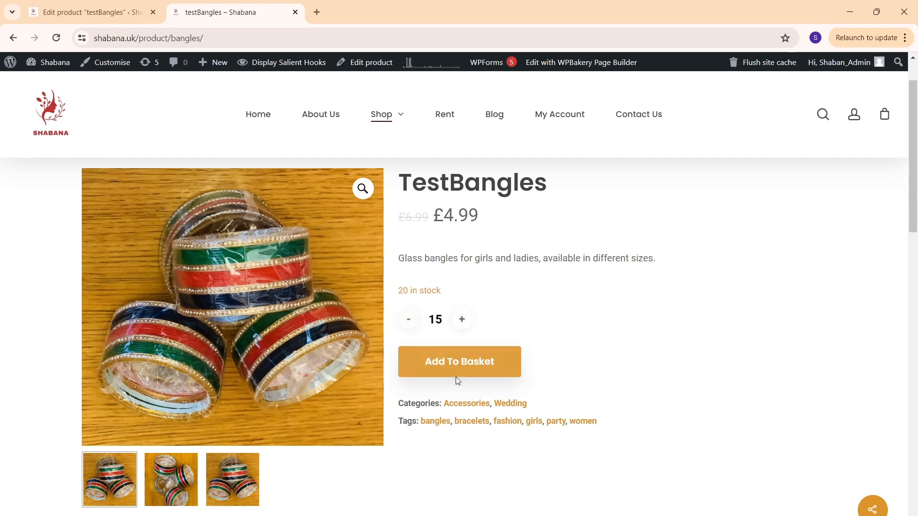
pyautogui.click(461, 371)
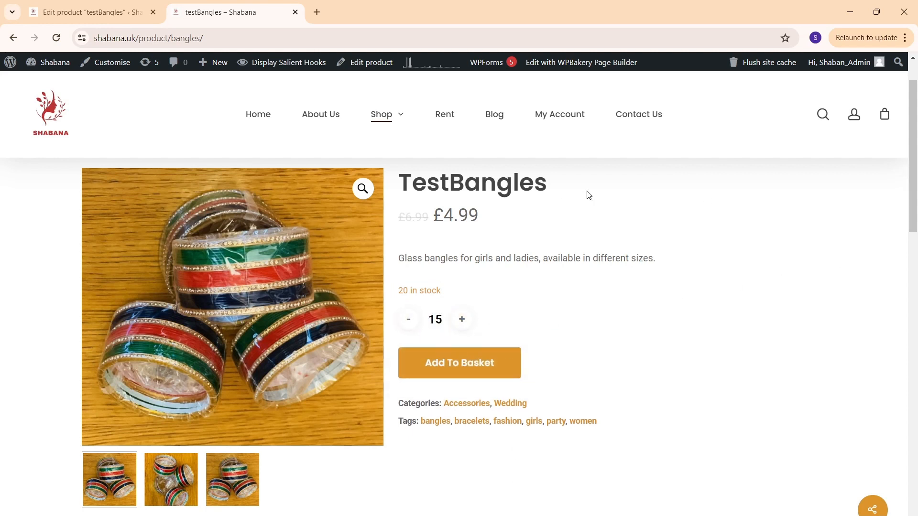
# Examine the categories, tags, full description and gallery images on the TestBangles product page
pyautogui.scroll(-3, 538, 455)
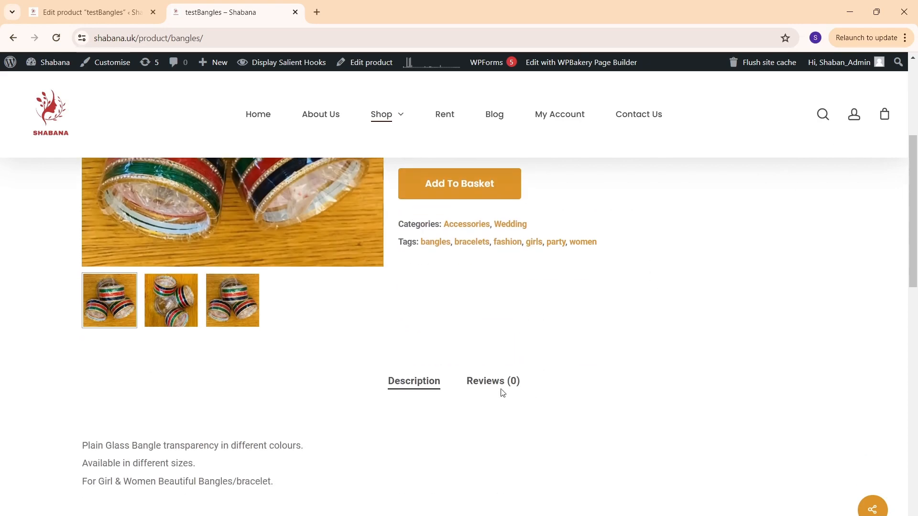
pyautogui.moveTo(416, 224); pyautogui.dragTo(547, 227)
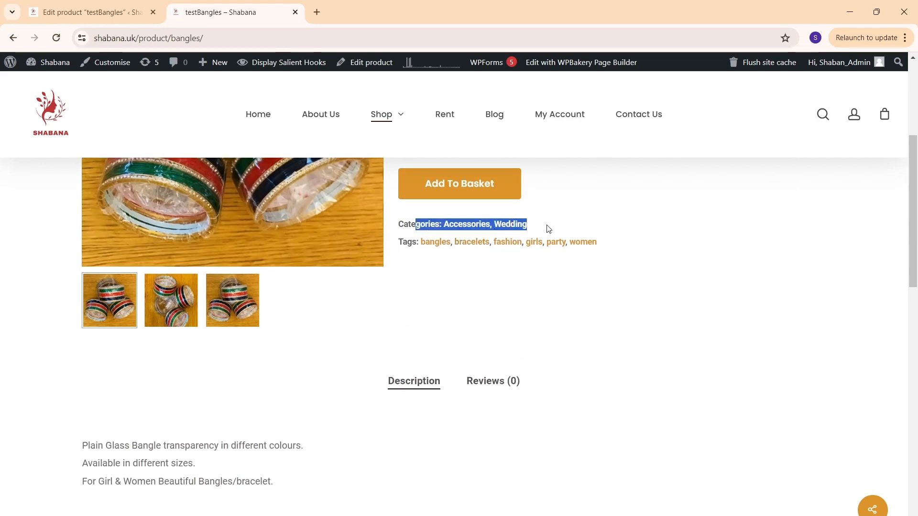
pyautogui.click(433, 264)
pyautogui.scroll(-2, 550, 297)
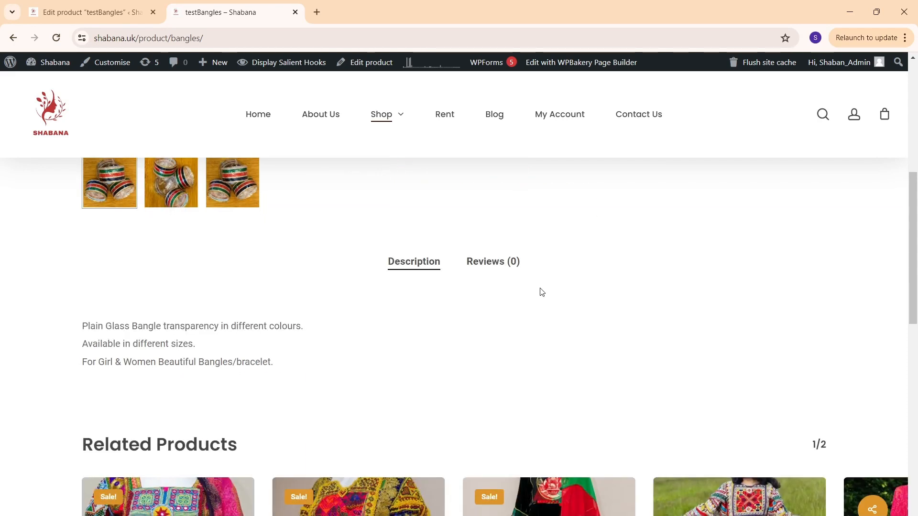
pyautogui.moveTo(145, 324); pyautogui.dragTo(318, 375)
pyautogui.scroll(5, 335, 376)
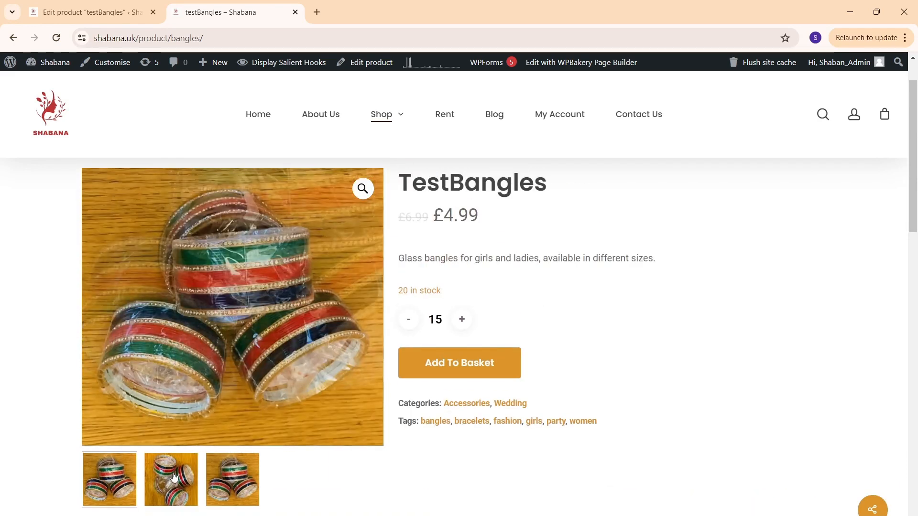
# View the second and third gallery images of the TestBangles product at full size on its page
pyautogui.click(175, 478)
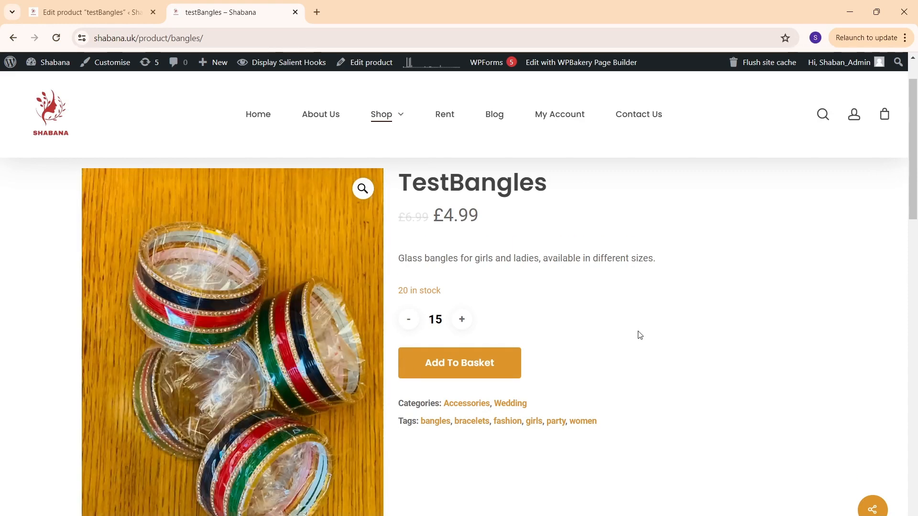
pyautogui.scroll(-3, 539, 301)
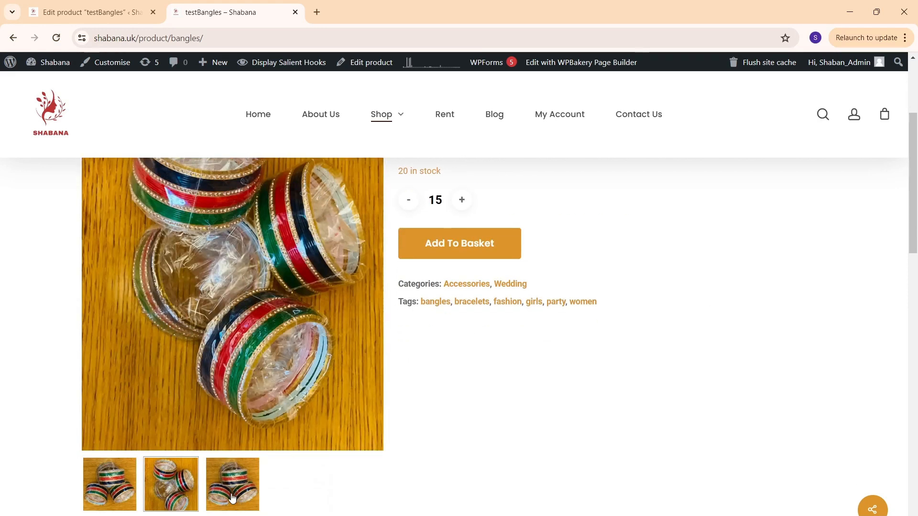
pyautogui.click(235, 497)
pyautogui.scroll(4, 573, 352)
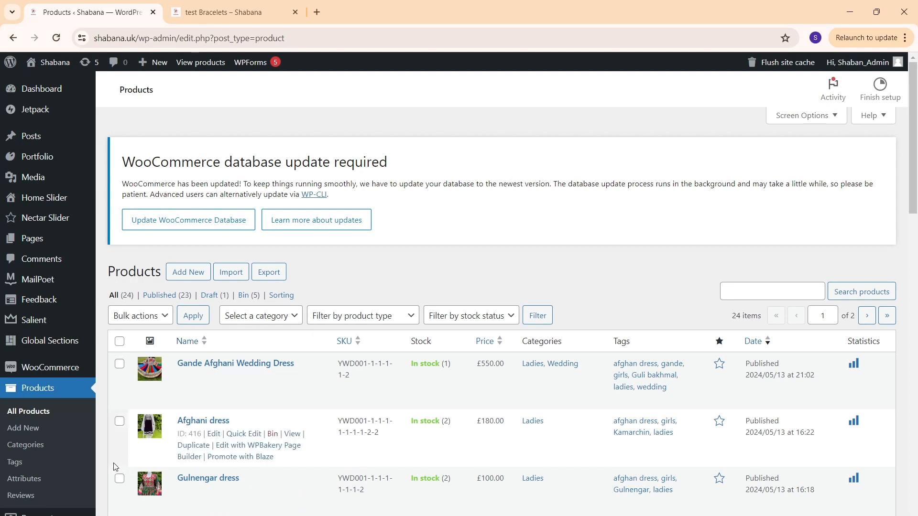
# Start a new product from the products list and name it "test Variable Bangles"
pyautogui.click(191, 273)
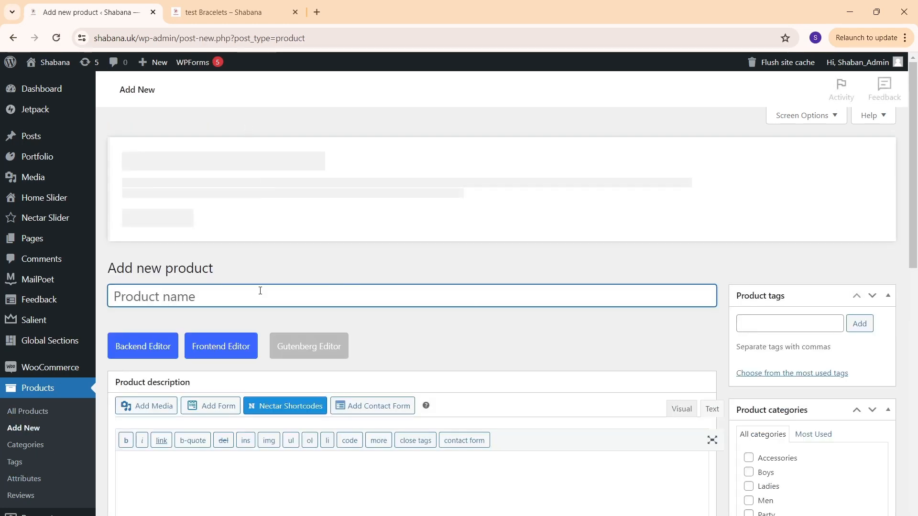
pyautogui.write('t')
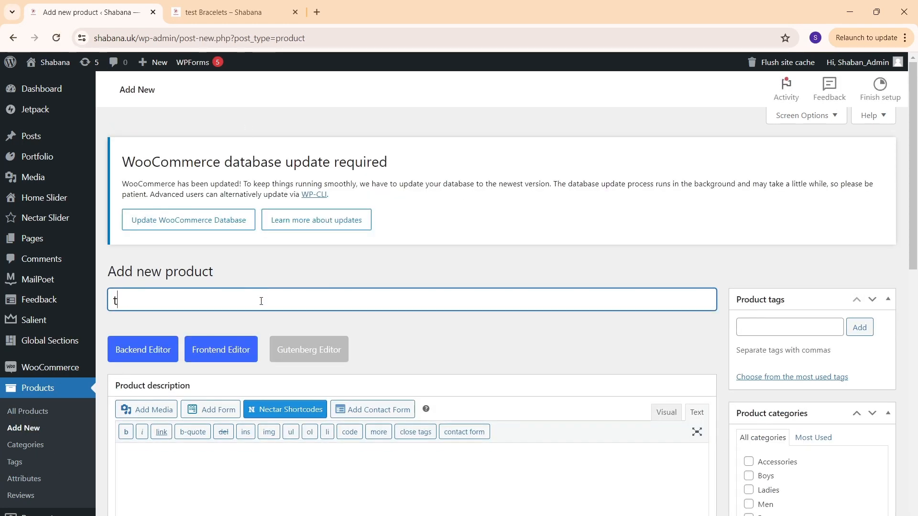
pyautogui.write('est')
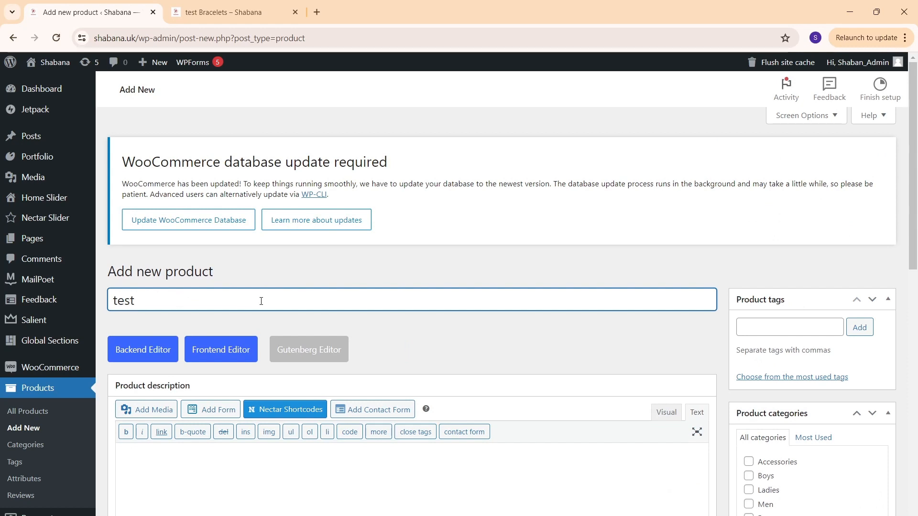
pyautogui.write(' Variable Ba')
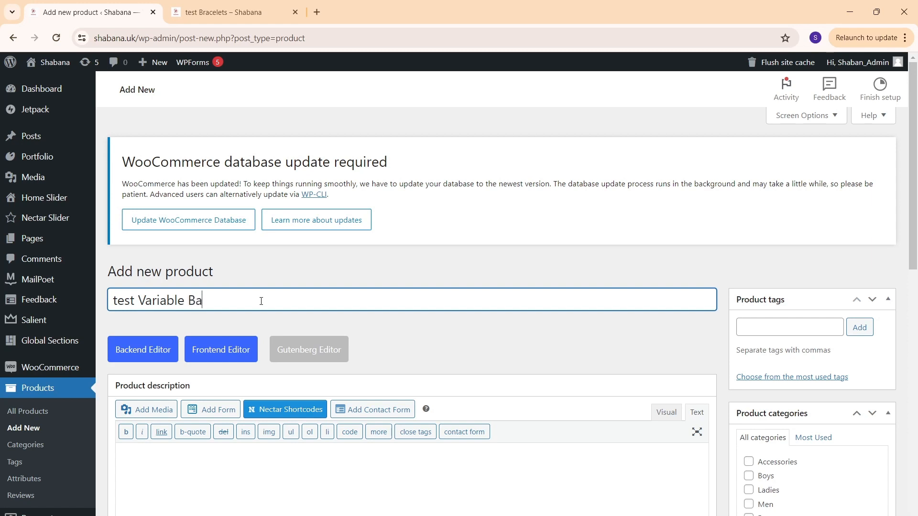
pyautogui.write('ngles')
pyautogui.scroll(-1, 296, 272)
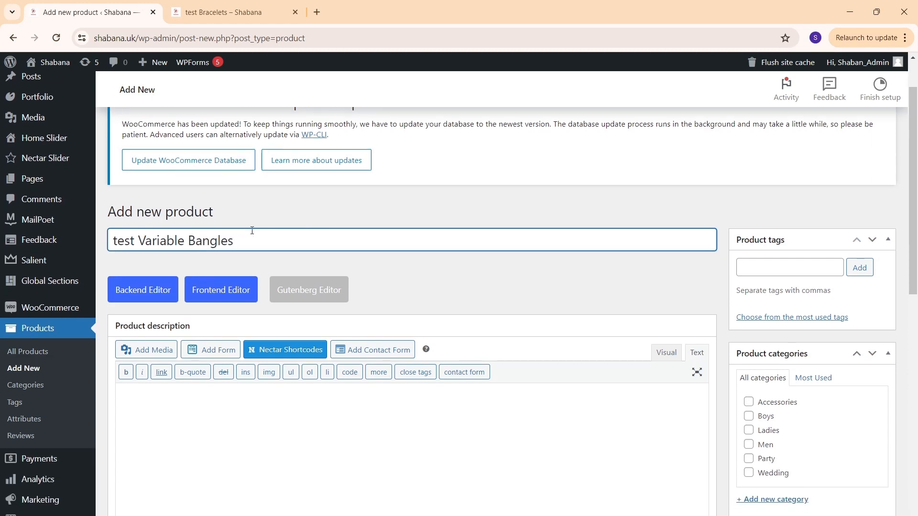
pyautogui.moveTo(252, 231); pyautogui.dragTo(72, 221)
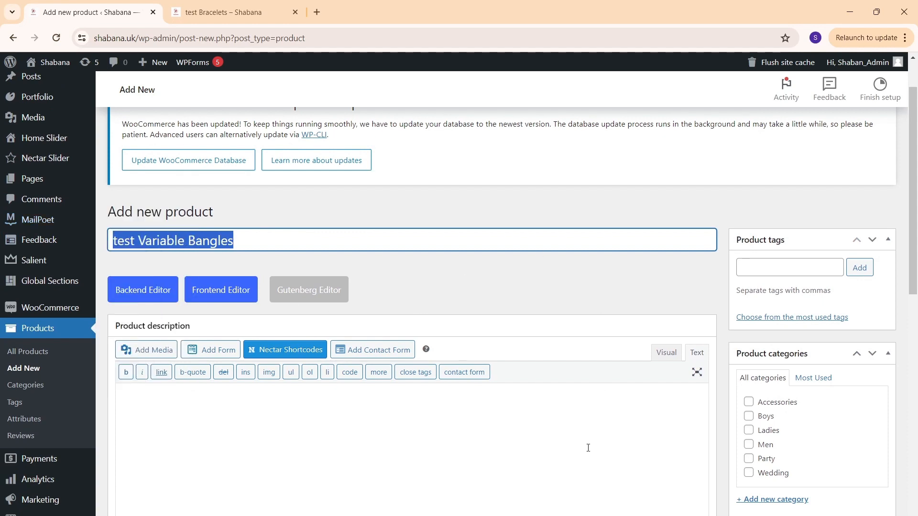
# Enter the three-line product description "Plain Glass Bangle transparency in different colours. Available in different sizes. For Girl & Women Beautiful Bangles/bracelet."
pyautogui.click(588, 449)
pyautogui.scroll(-3, 572, 383)
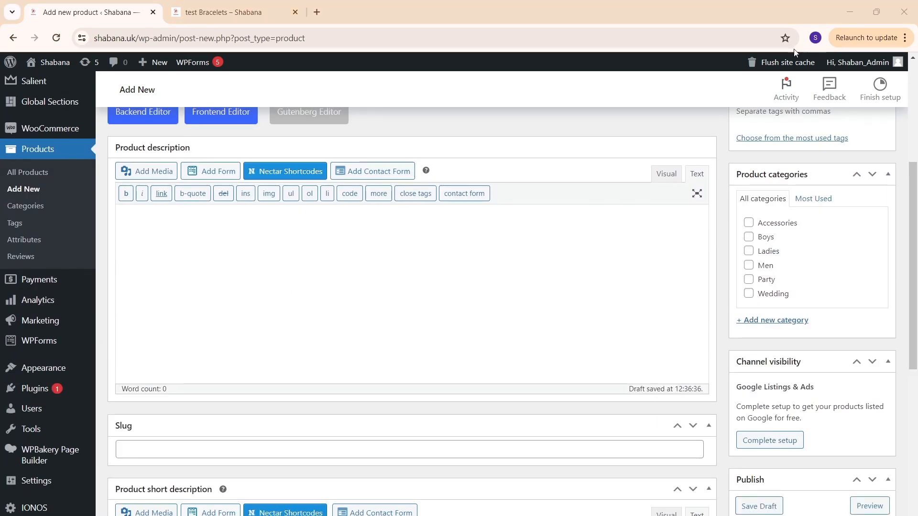
pyautogui.moveTo(870, 63)
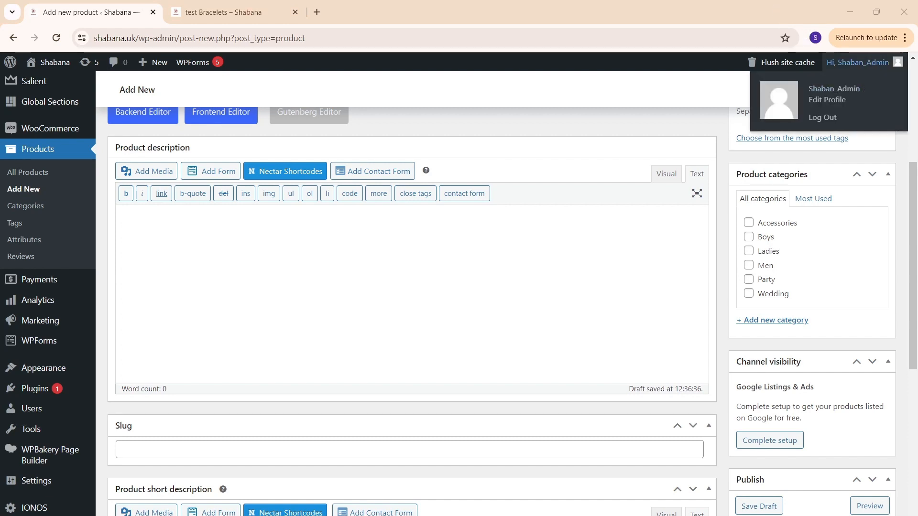
pyautogui.click(418, 253)
pyautogui.write('Plain Glass Bangle transparency in different colours. Available in different sizes. For Girl & Women Beautiful Bangles/bracelet.')
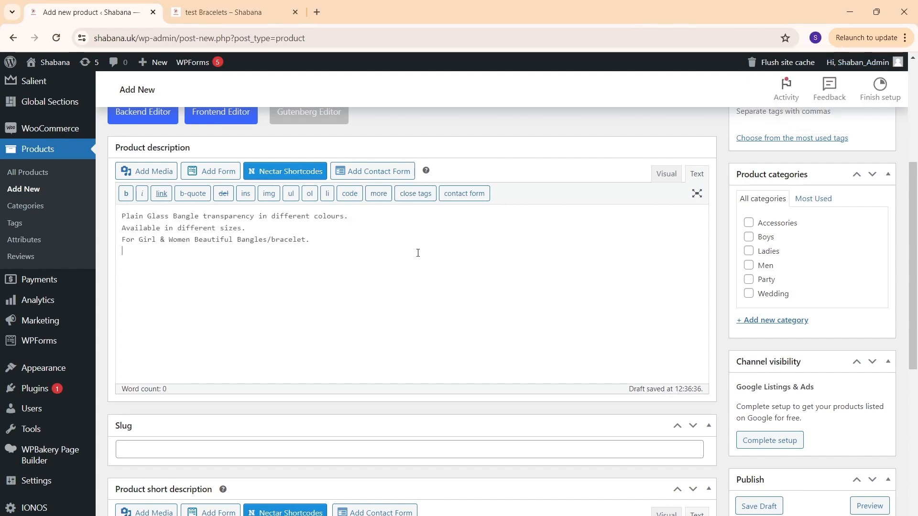
# Set the product's slug to "bangles", using the previously entered value
pyautogui.scroll(-3, 363, 251)
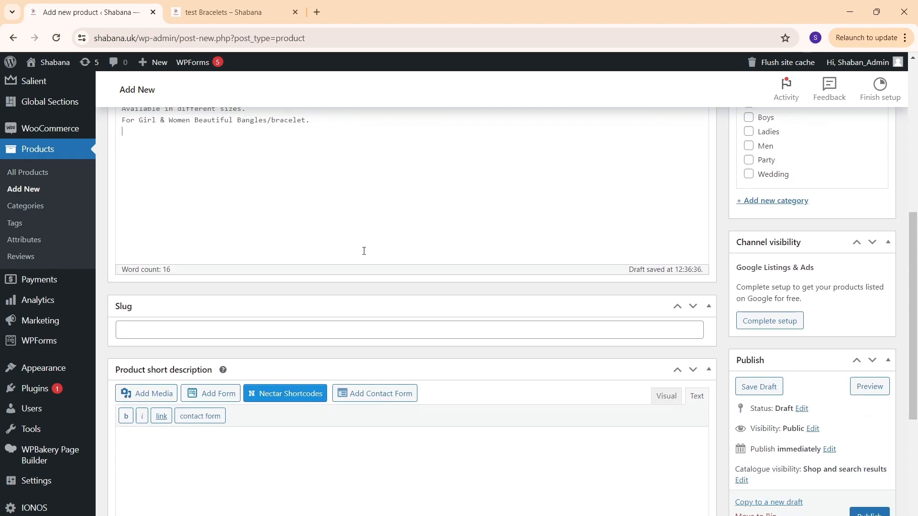
pyautogui.click(228, 335)
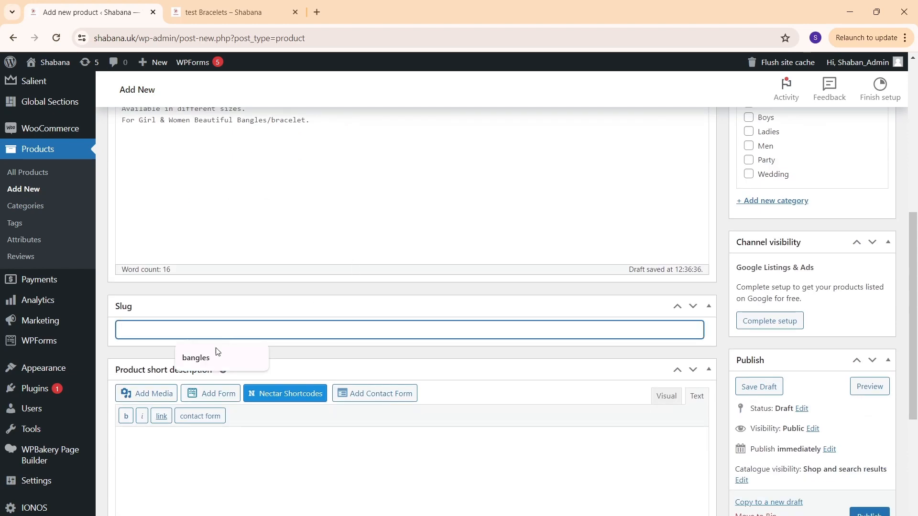
pyautogui.click(208, 356)
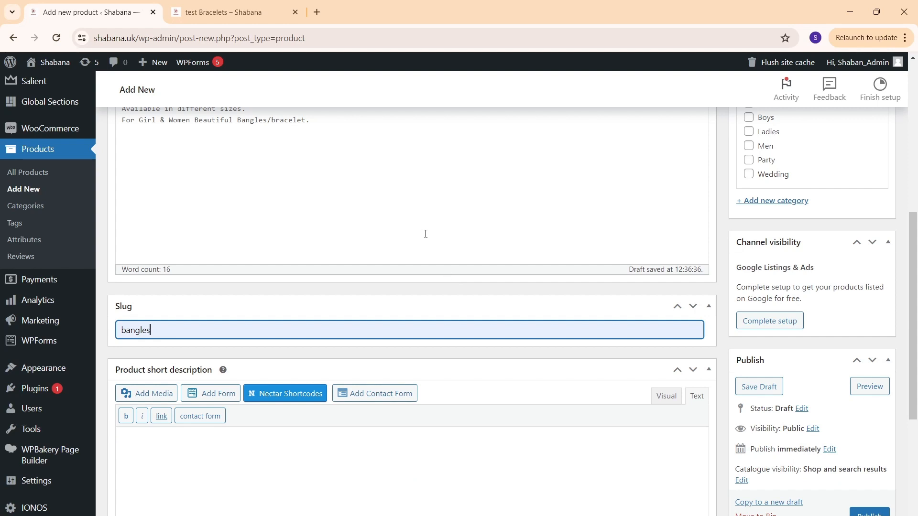
# Enter "Bangles for different occasions." as the product short description
pyautogui.scroll(-3, 287, 334)
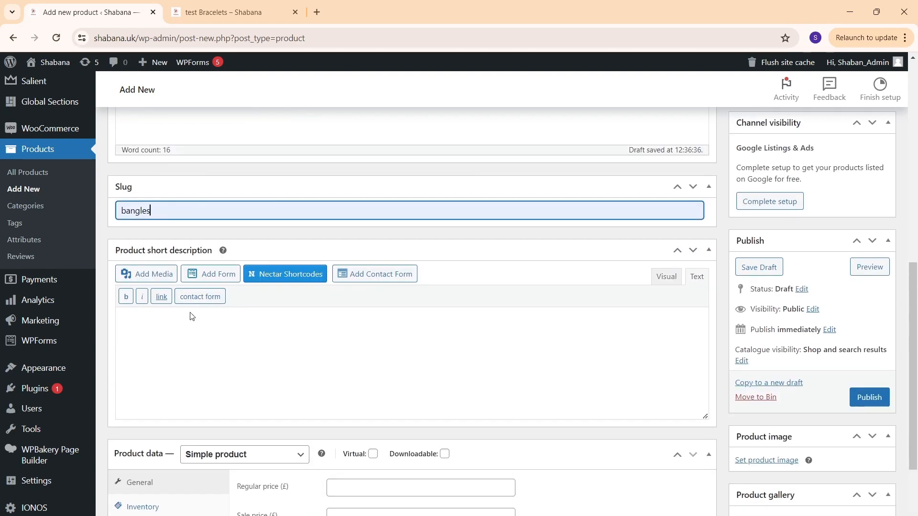
pyautogui.click(217, 348)
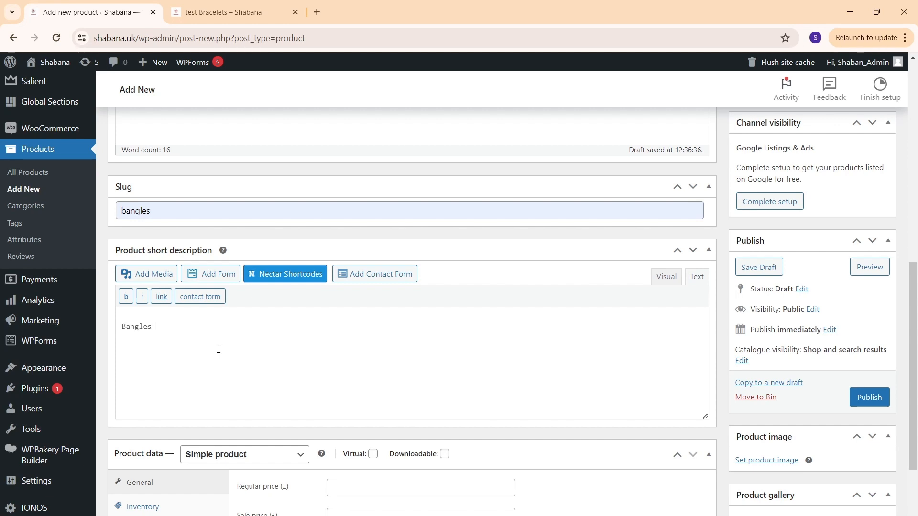
pyautogui.write('Bangles for different occasions.')
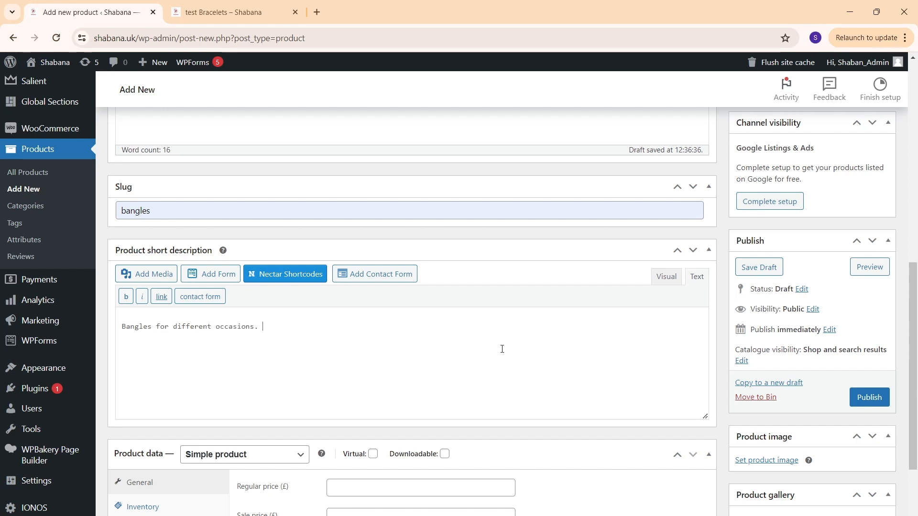
# Add "bangles" as the first product tag of the test Variable Bangles product
pyautogui.scroll(7, 502, 349)
pyautogui.scroll(-2, 403, 222)
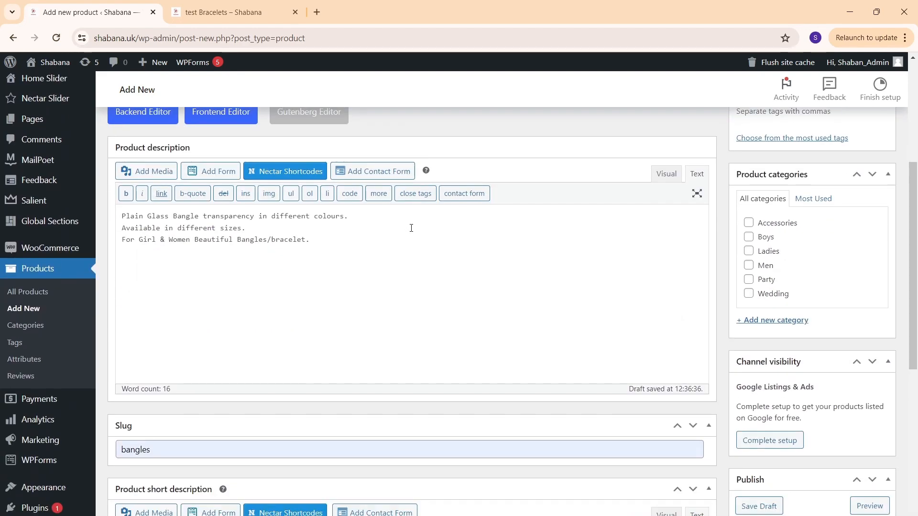
pyautogui.scroll(2, 413, 232)
pyautogui.scroll(-8, 416, 235)
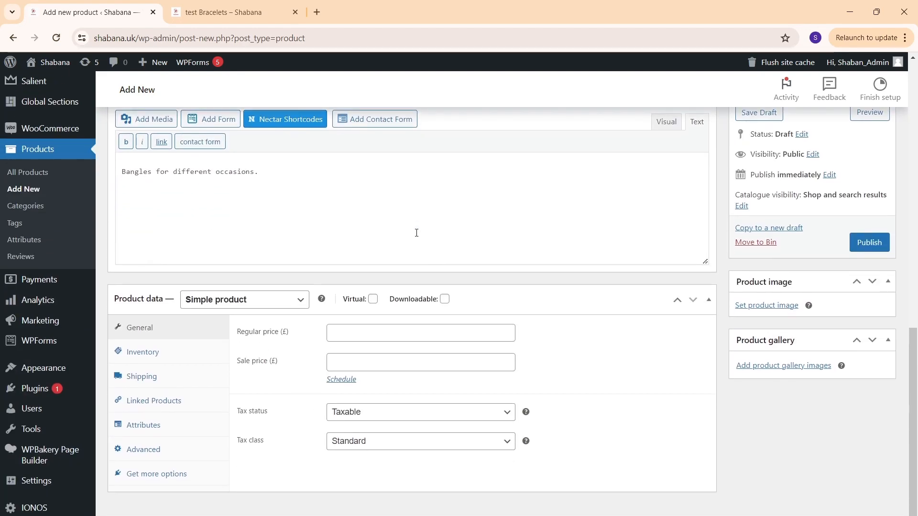
pyautogui.scroll(15, 479, 244)
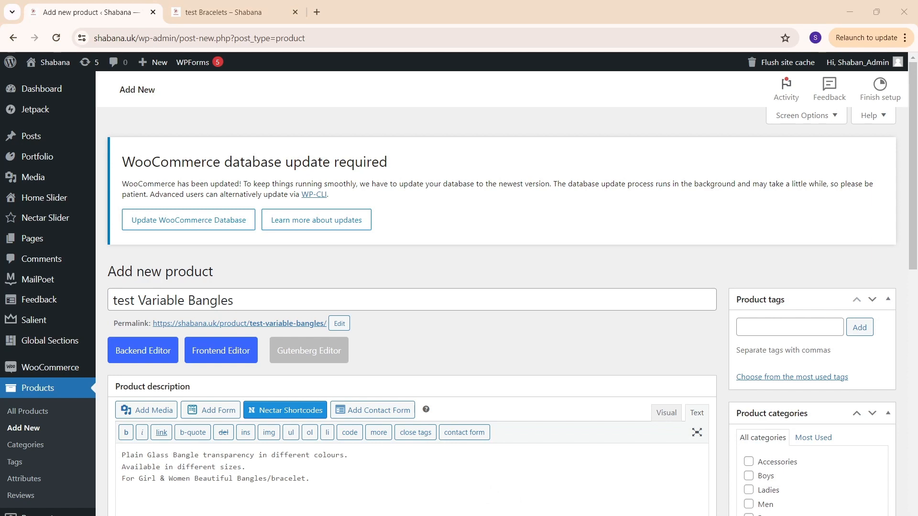
pyautogui.click(765, 323)
pyautogui.hotkey('ctrl', 'v')
pyautogui.tripleClick(783, 328)
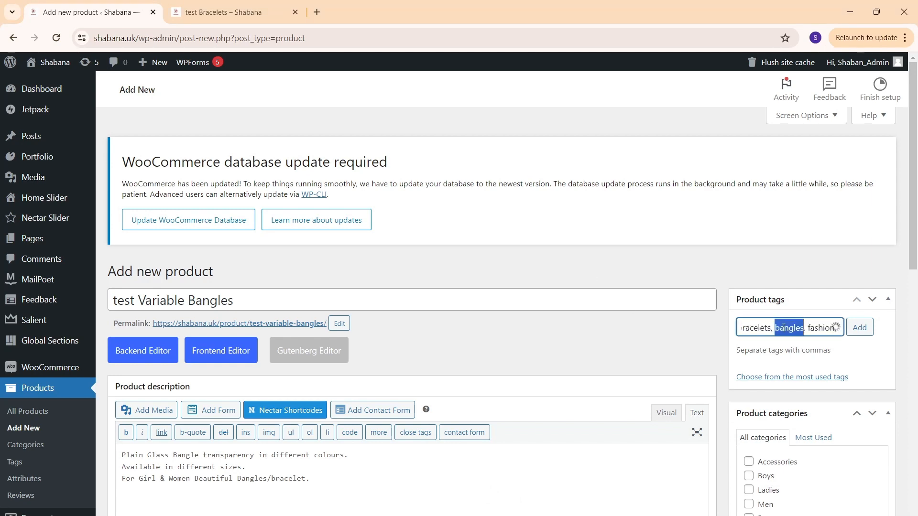
pyautogui.press('BackSpace')
pyautogui.write('bangles')
pyautogui.press('Return')
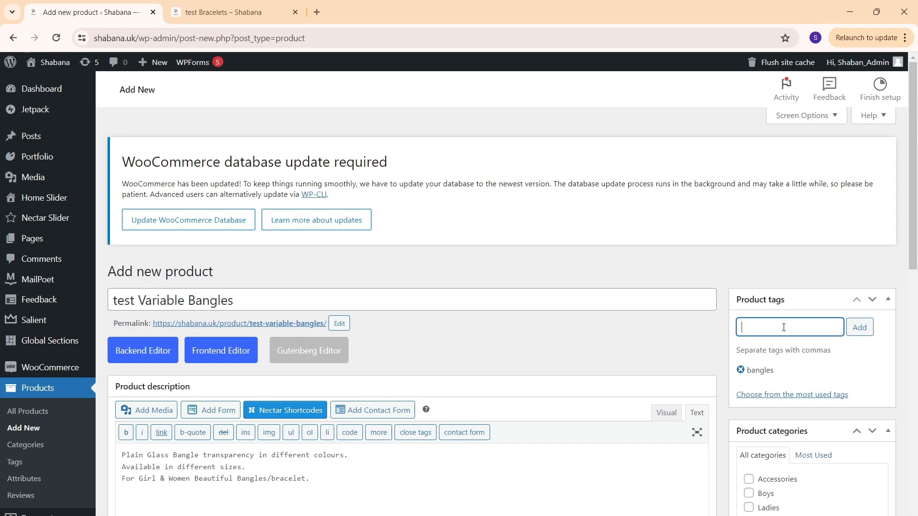
# Add the product tags "girls" and "women"
pyautogui.write('girls')
pyautogui.press('Return')
pyautogui.write('women,')
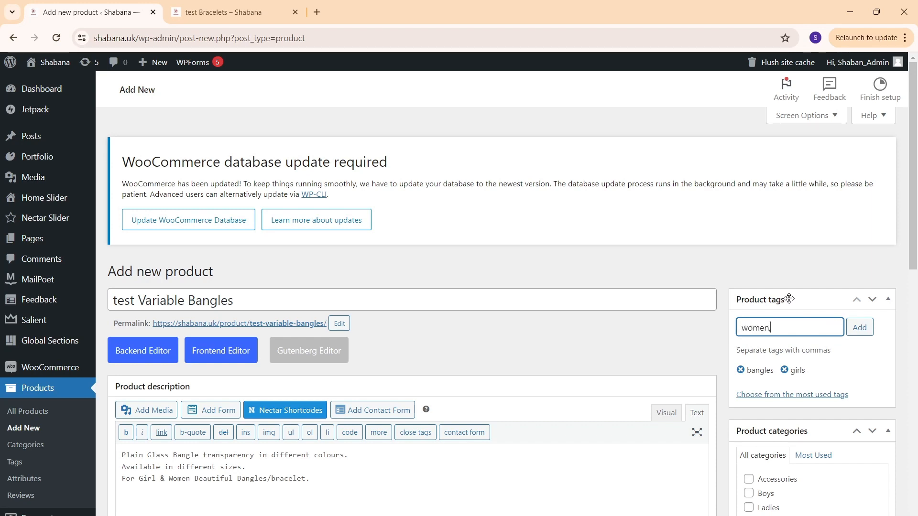
pyautogui.press('Return')
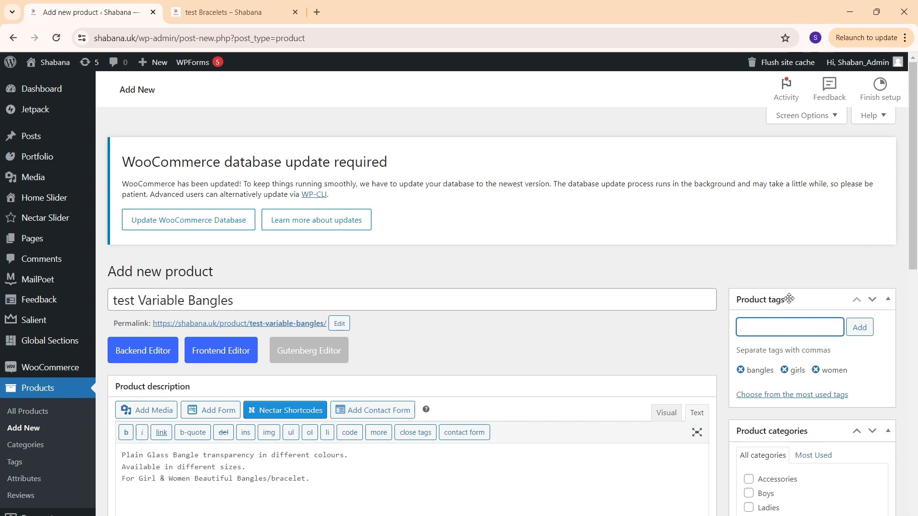
# Add the product tags "fashion", "part" and "bracelets" to complete the tag list
pyautogui.write('fa')
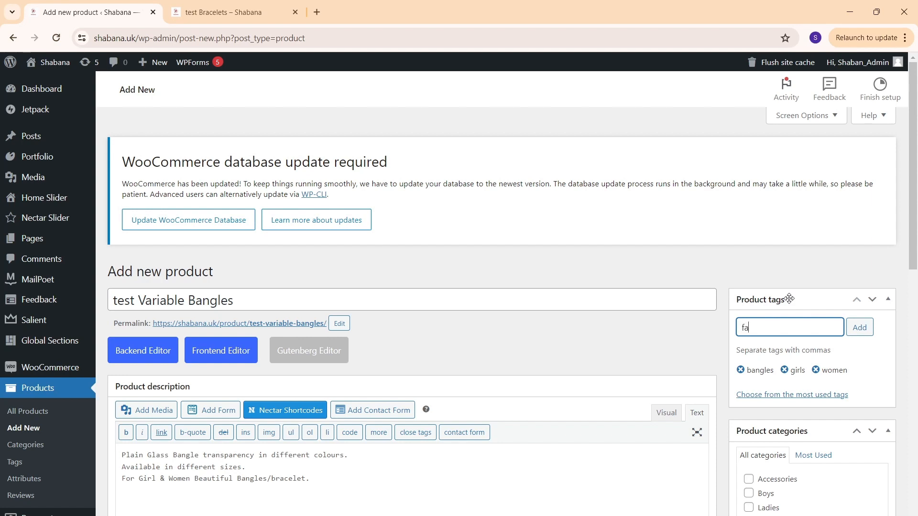
pyautogui.write('shion,')
pyautogui.press('Return')
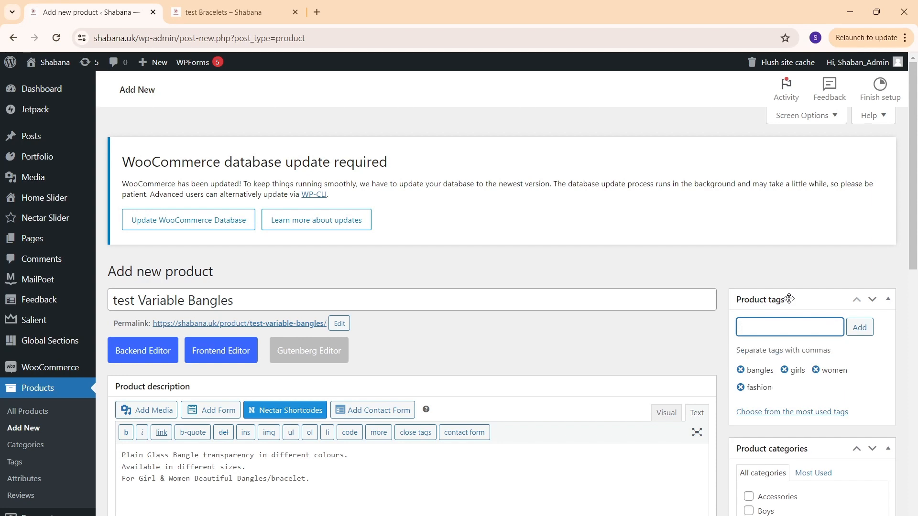
pyautogui.write('part,')
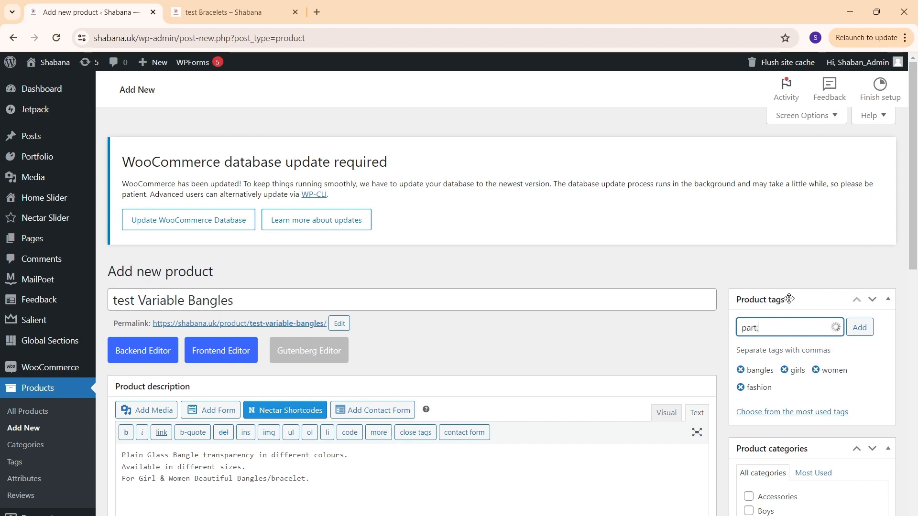
pyautogui.press('Return')
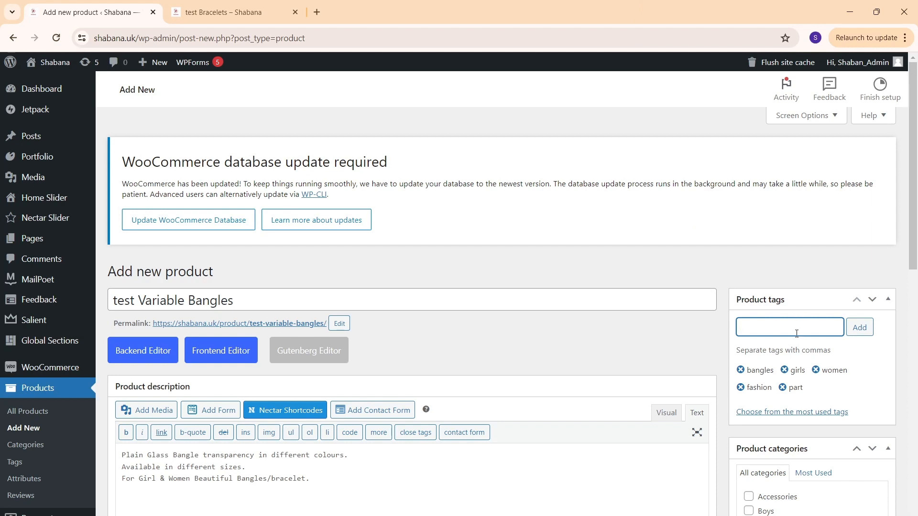
pyautogui.write('bracelets, bangles, fashion,')
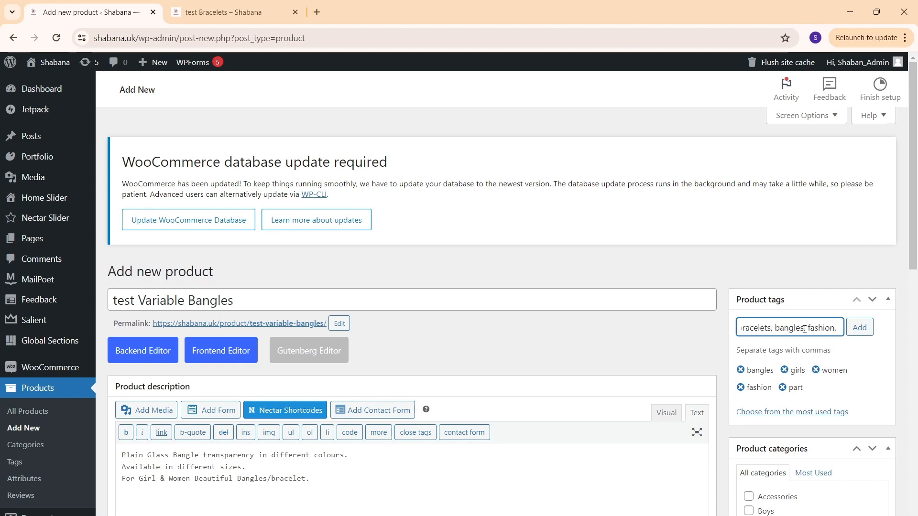
pyautogui.click(860, 327)
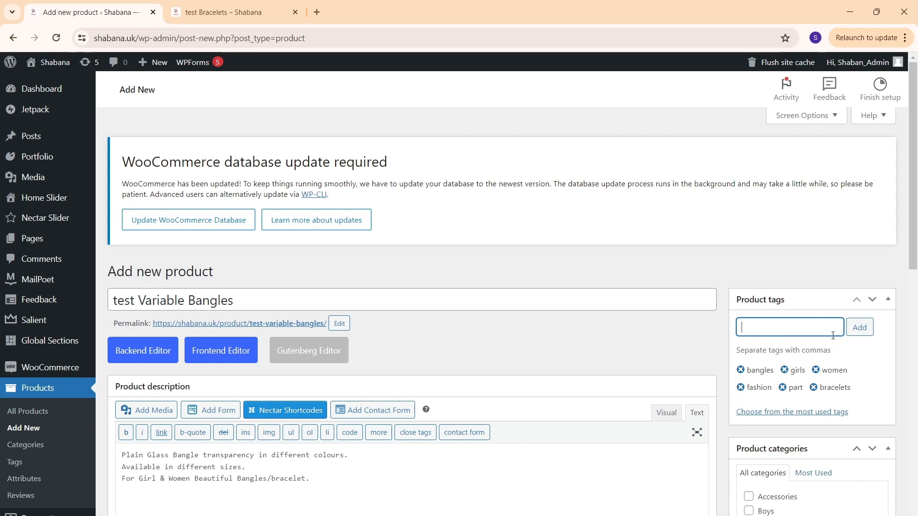
# Assign the product to the Accessories and Party categories
pyautogui.scroll(-1, 834, 326)
pyautogui.scroll(-2, 832, 310)
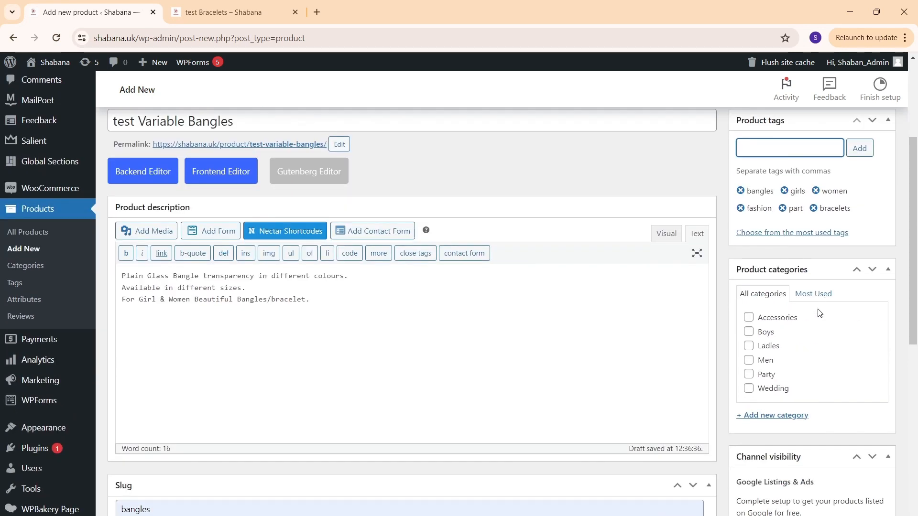
pyautogui.click(749, 317)
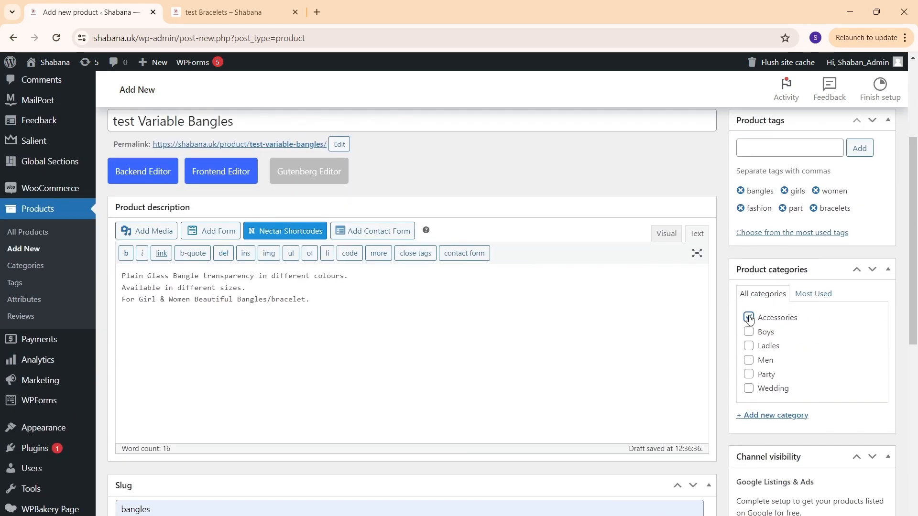
pyautogui.click(749, 375)
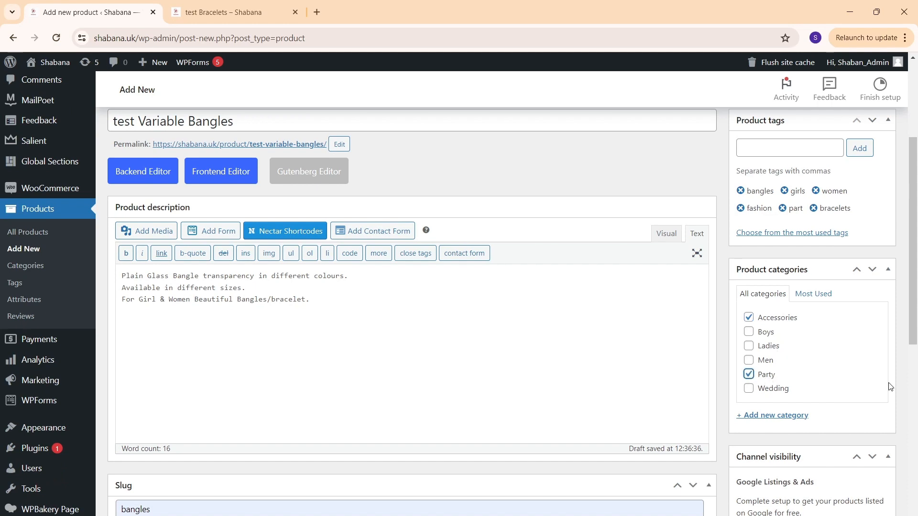
pyautogui.scroll(-2, 518, 303)
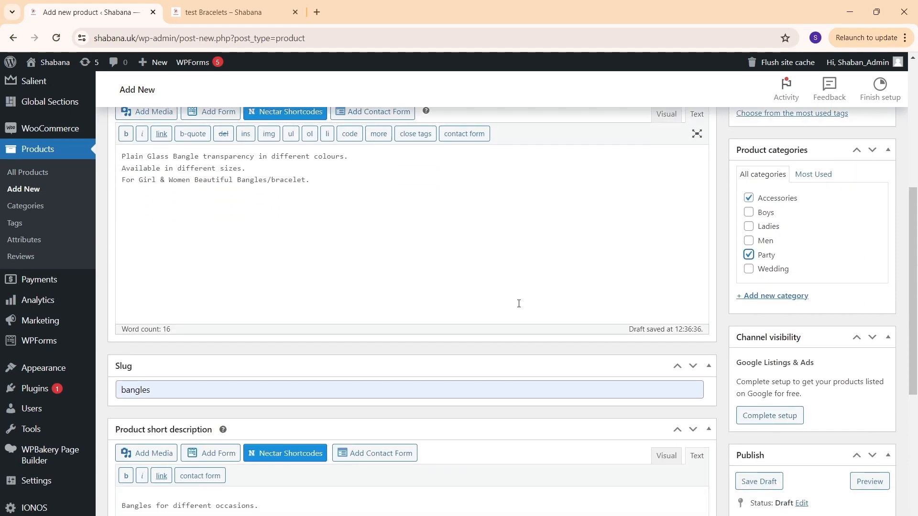
# Set the bangles photo IMG_2937b-1-rotated.jpg from the media library as the product image
pyautogui.scroll(-5, 598, 319)
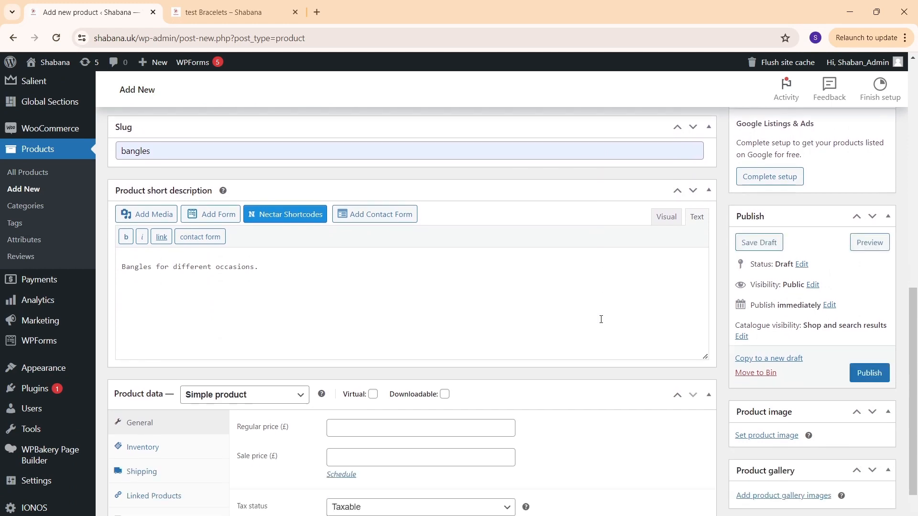
pyautogui.scroll(-2, 622, 292)
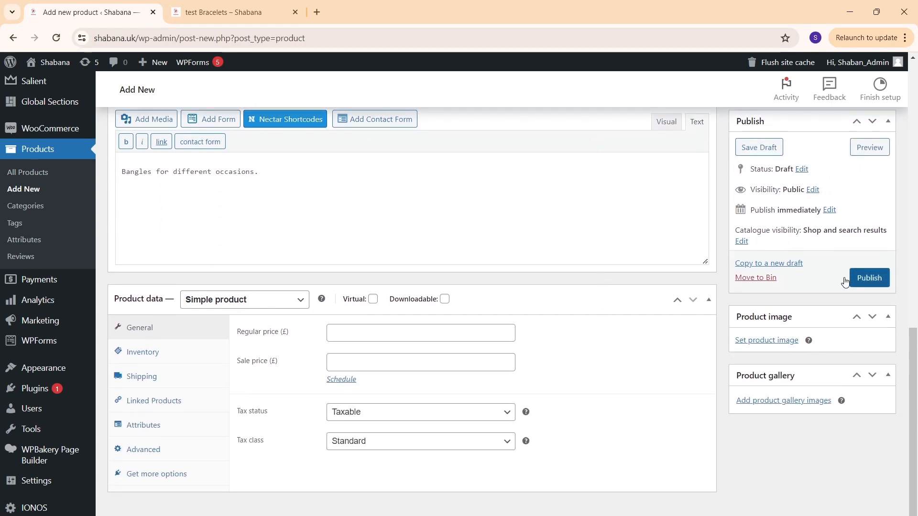
pyautogui.click(773, 340)
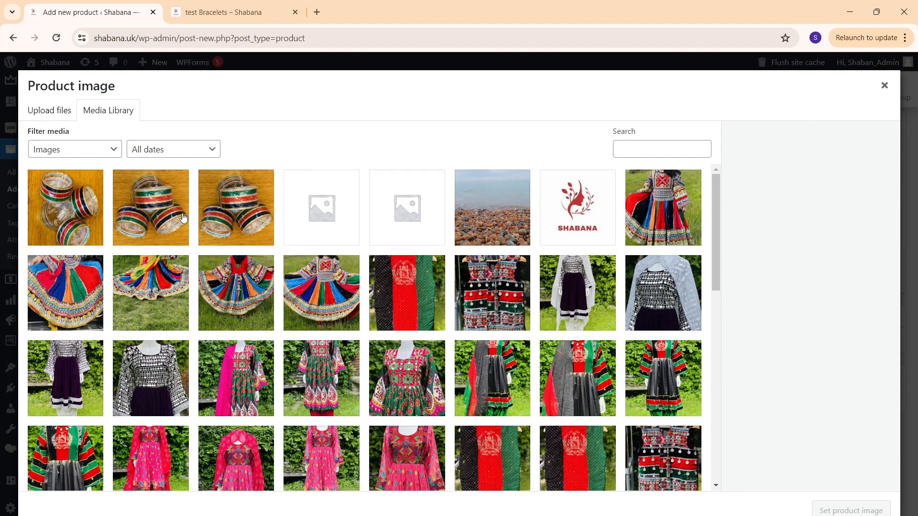
pyautogui.click(178, 218)
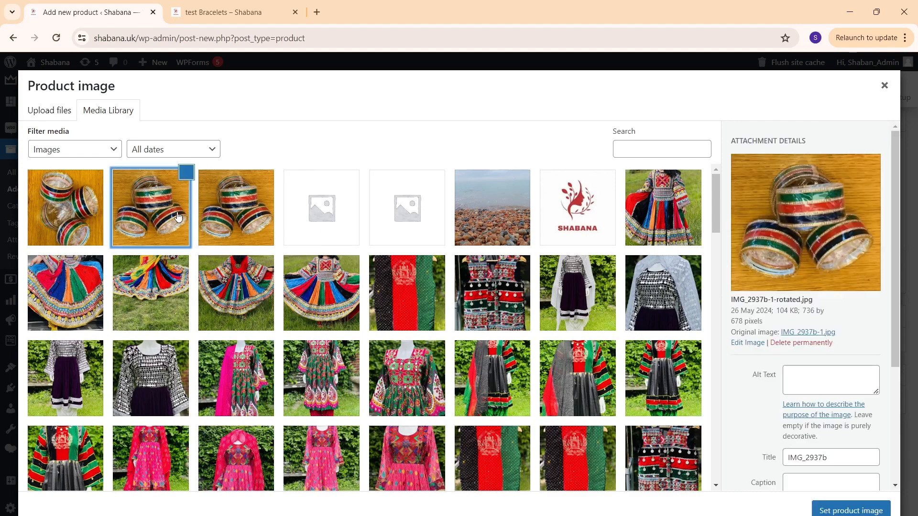
pyautogui.click(840, 510)
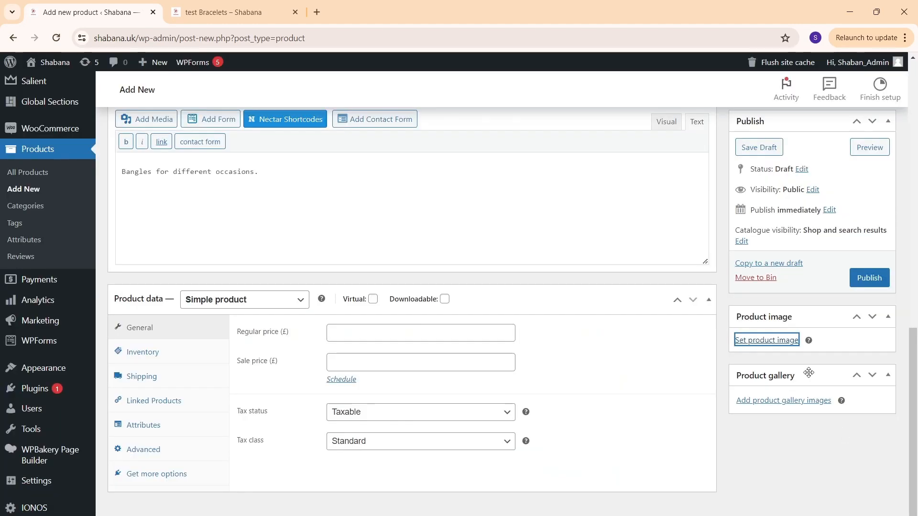
pyautogui.click(781, 407)
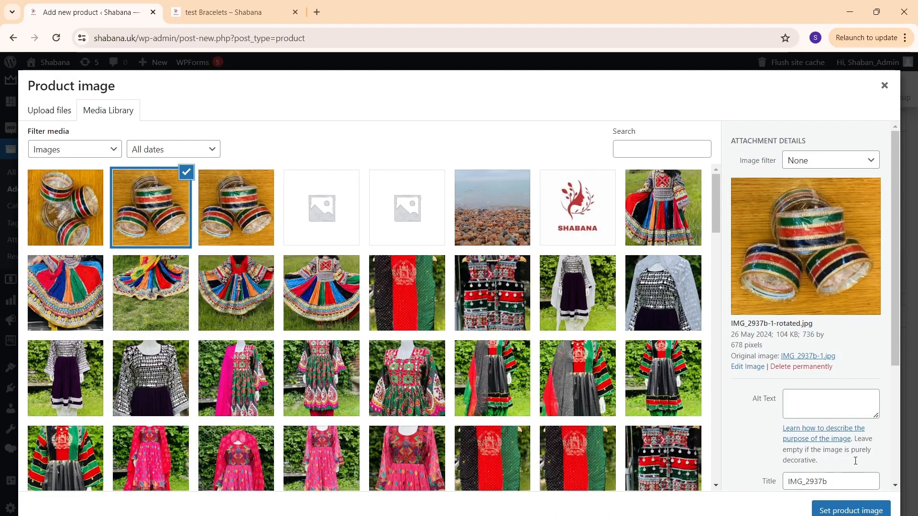
pyautogui.click(884, 86)
# Add the first two bangles photos in the media library to the product gallery
pyautogui.scroll(-3, 799, 440)
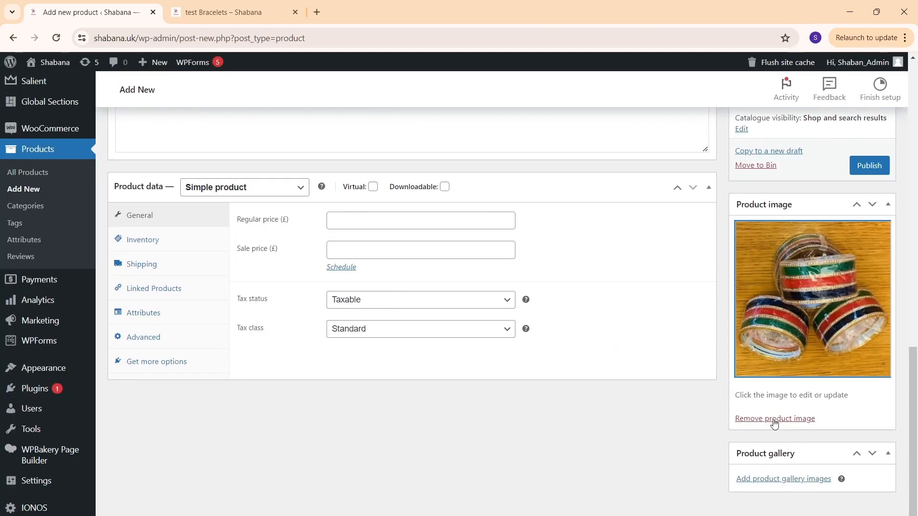
pyautogui.click(777, 481)
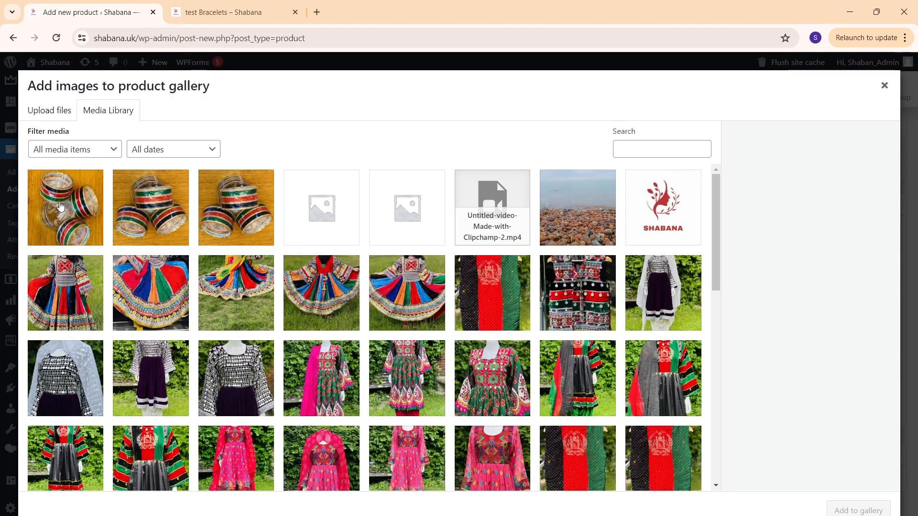
pyautogui.click(59, 205)
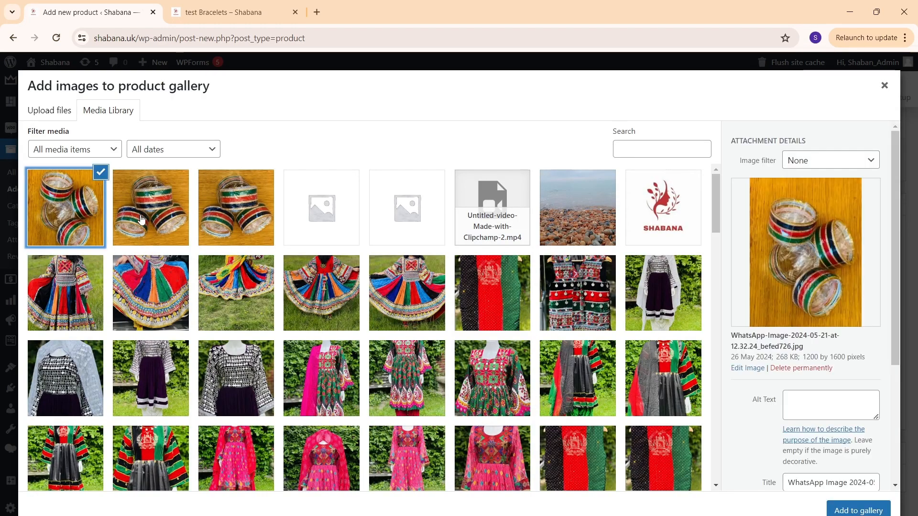
pyautogui.click(159, 213)
pyautogui.click(869, 511)
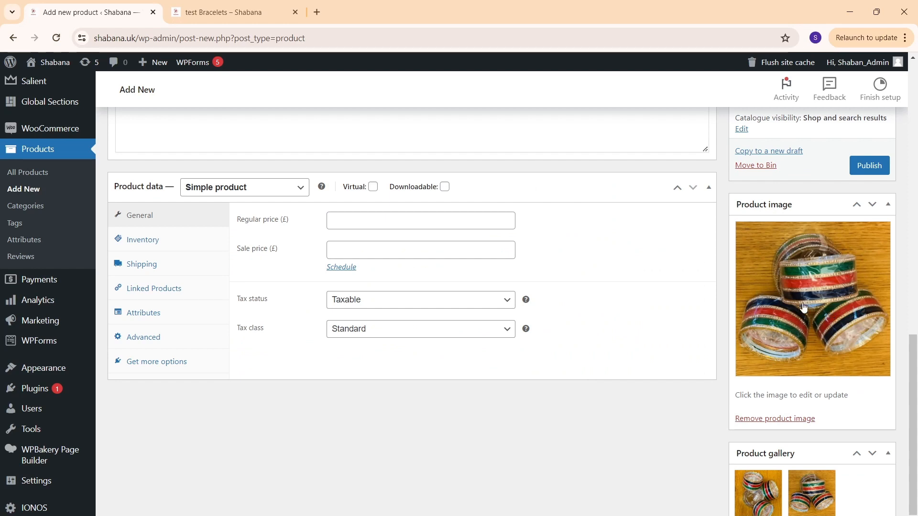
pyautogui.moveTo(778, 498)
# Review the product form's title, tags, categories, descriptions, slug and images
pyautogui.scroll(4, 578, 457)
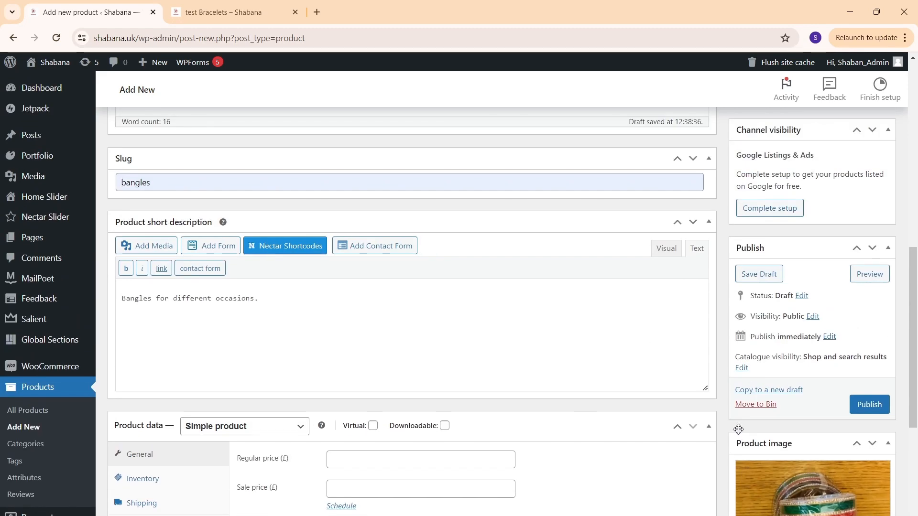
pyautogui.scroll(-2, 802, 455)
pyautogui.scroll(3, 795, 412)
pyautogui.scroll(10, 795, 412)
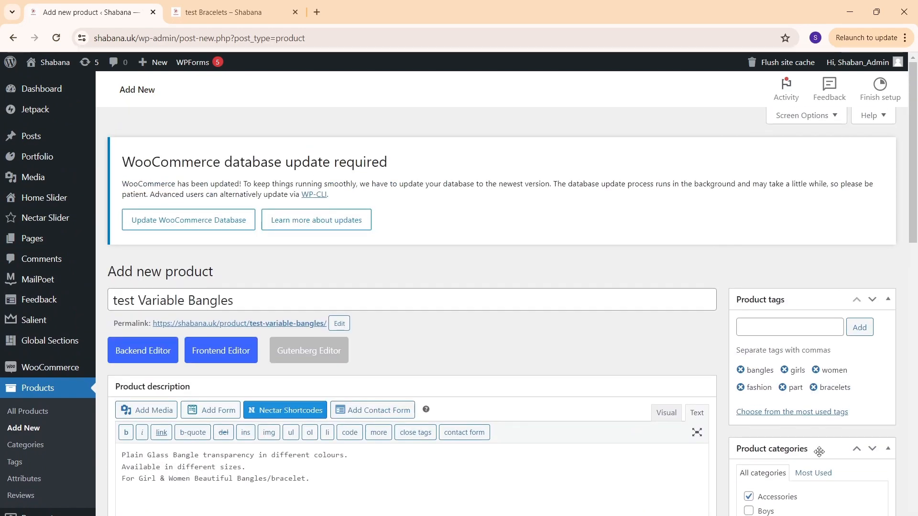
pyautogui.scroll(-4, 819, 452)
pyautogui.scroll(-6, 375, 359)
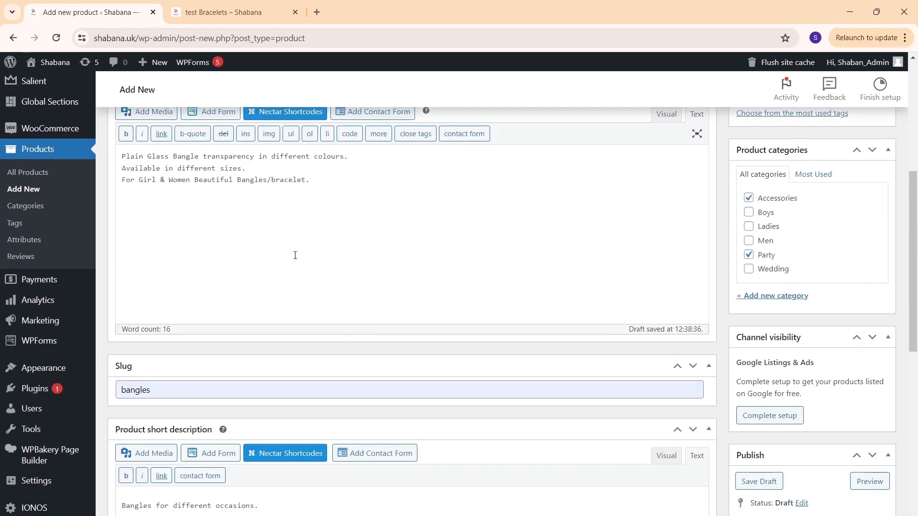
pyautogui.click(316, 362)
pyautogui.scroll(-3, 316, 362)
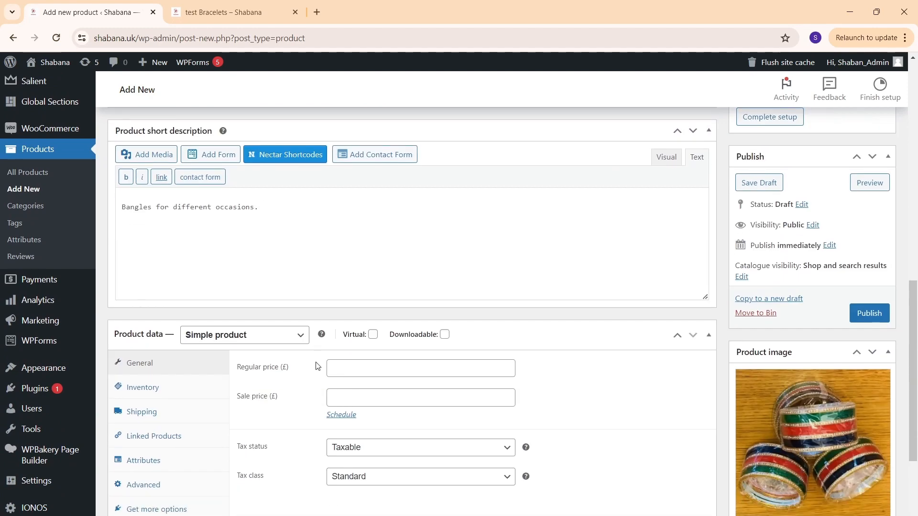
pyautogui.scroll(12, 316, 362)
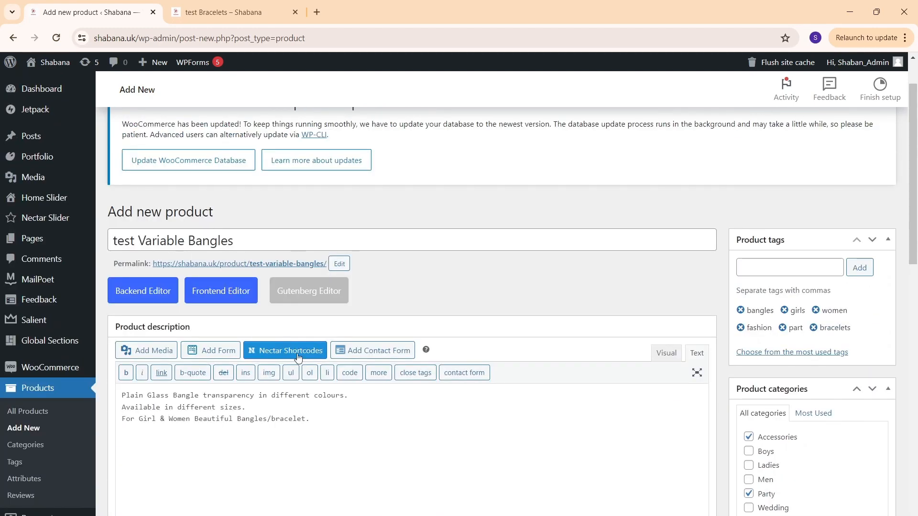
pyautogui.scroll(-12, 303, 373)
# Change the product type in the product data from simple to Variable product
pyautogui.scroll(-4, 346, 305)
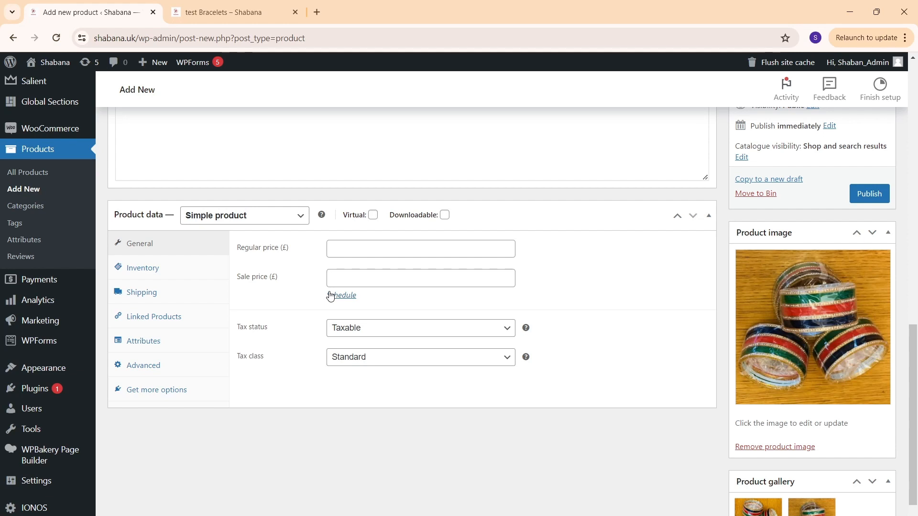
pyautogui.click(264, 219)
pyautogui.click(260, 275)
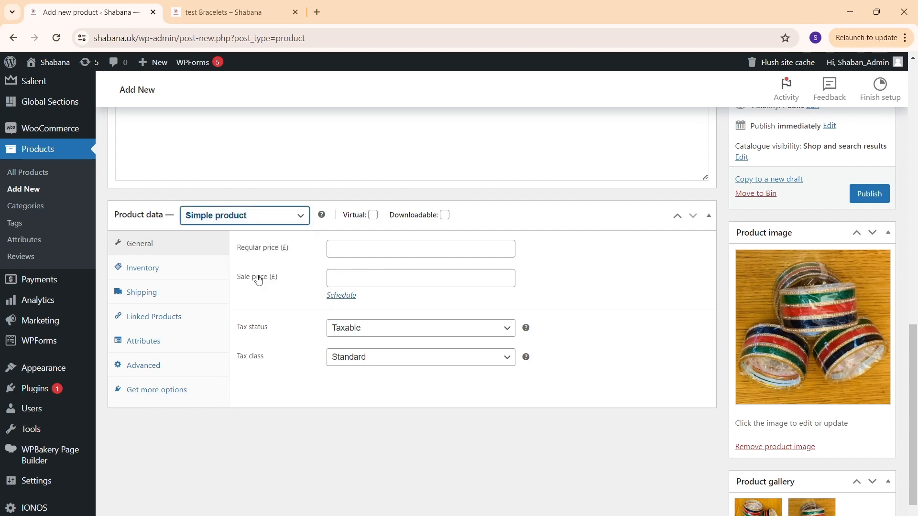
pyautogui.click(308, 341)
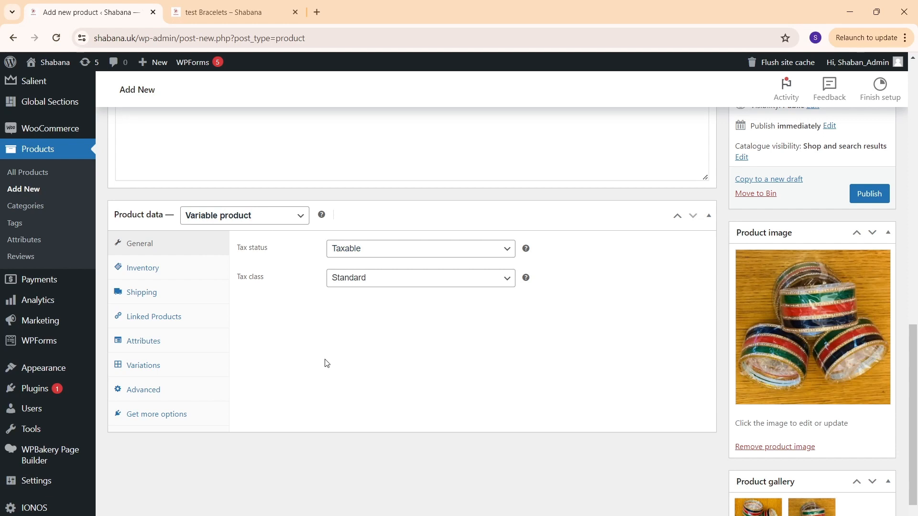
# Open the product's attribute settings and check which existing attributes can be added
pyautogui.click(164, 344)
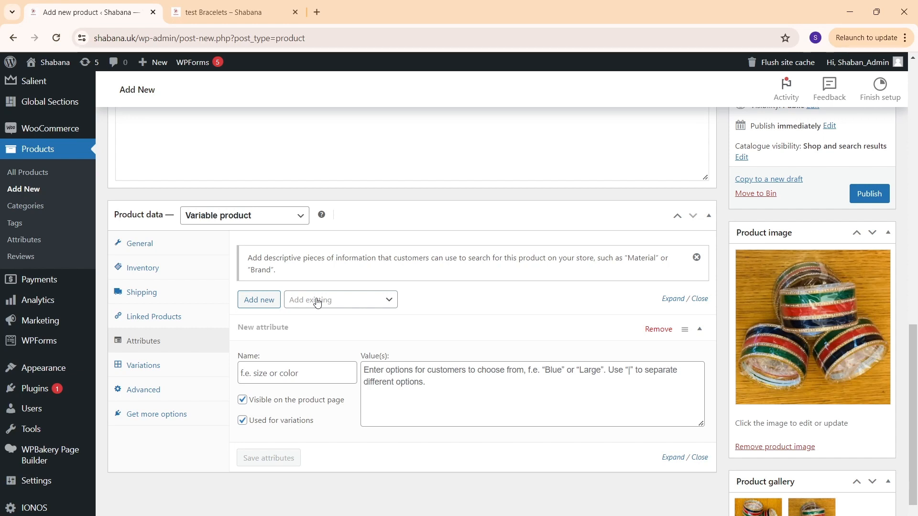
pyautogui.click(337, 305)
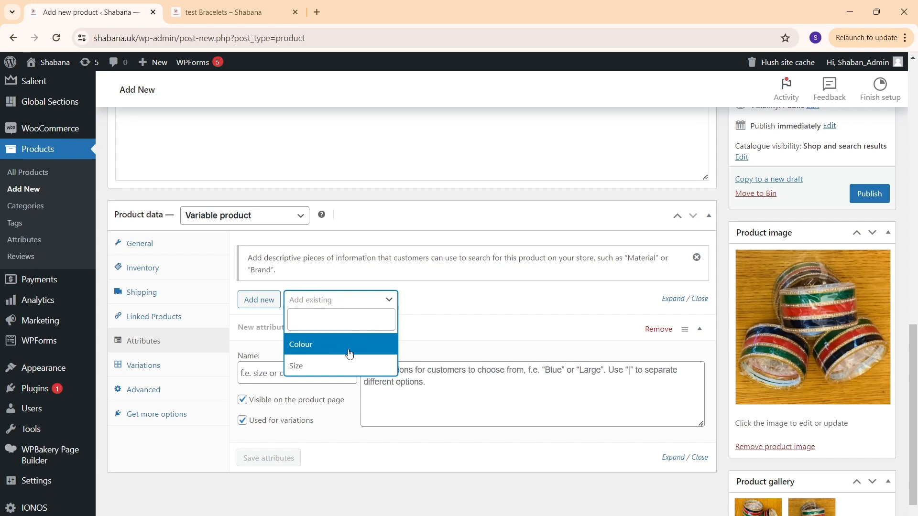
pyautogui.click(445, 295)
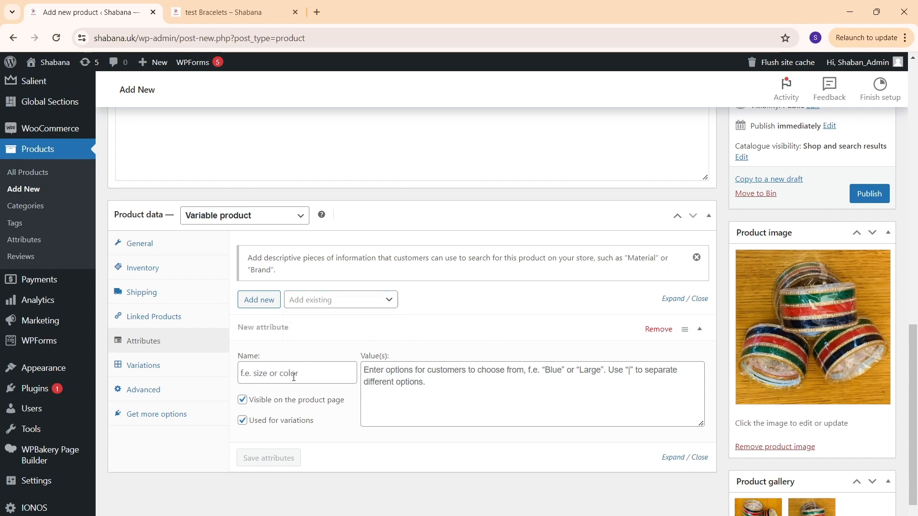
pyautogui.click(542, 385)
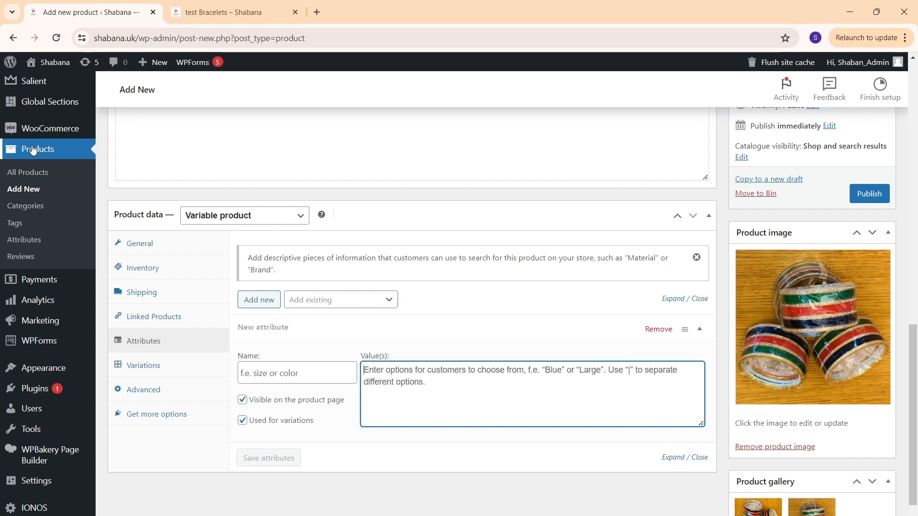
# Open the store's product attributes page in a new browser tab and review the attributes defined there
pyautogui.rightClick(31, 243)
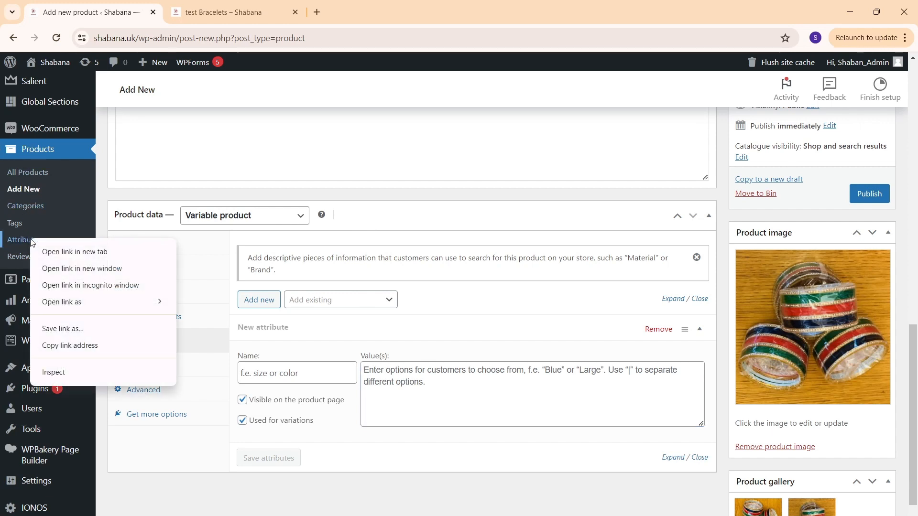
pyautogui.click(83, 253)
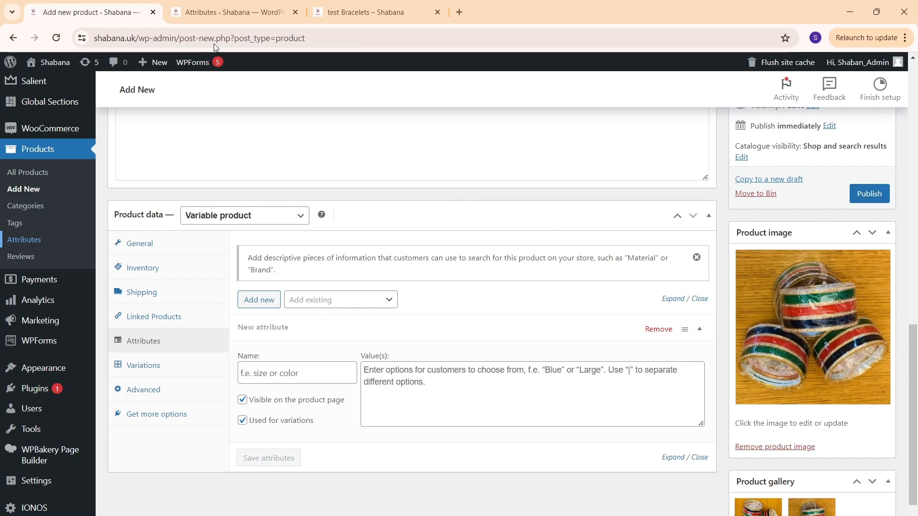
pyautogui.click(230, 8)
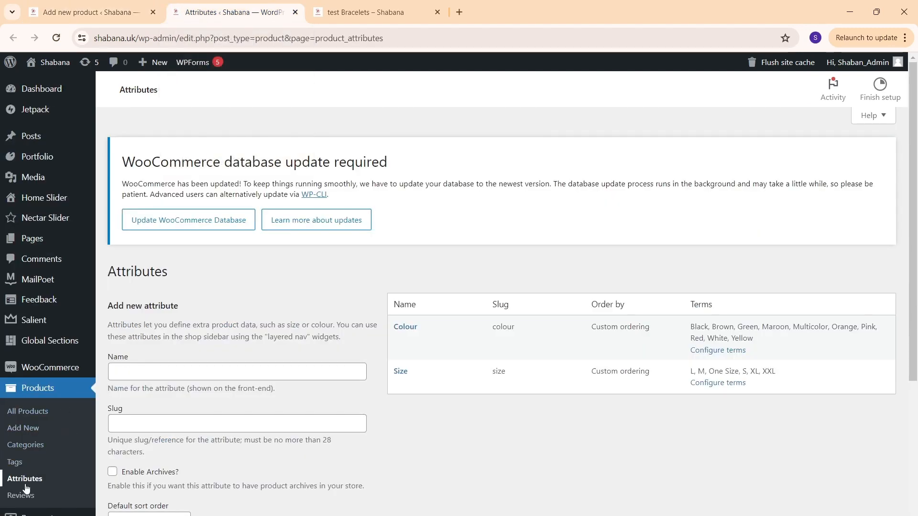
pyautogui.scroll(-1, 204, 349)
pyautogui.moveTo(411, 274)
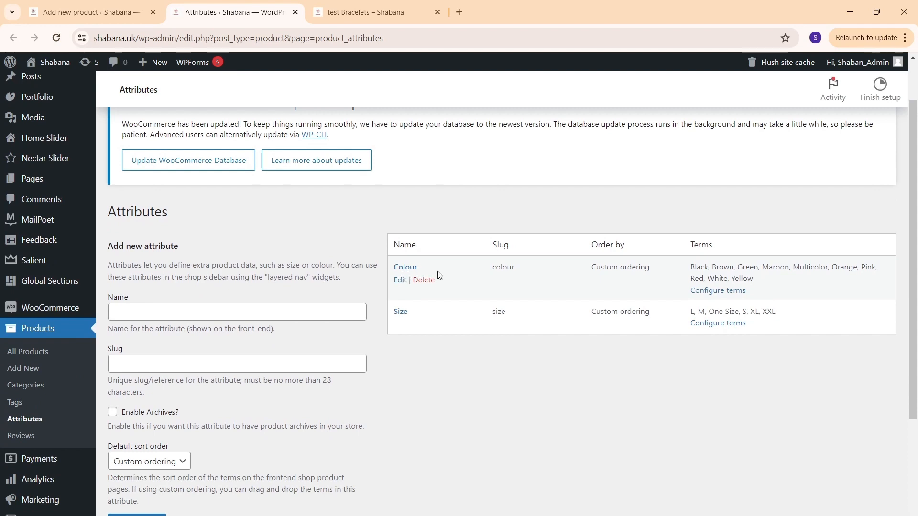
pyautogui.moveTo(419, 318)
# Enter Occasion, correctly spelled, as the name of a new product attribute
pyautogui.click(204, 311)
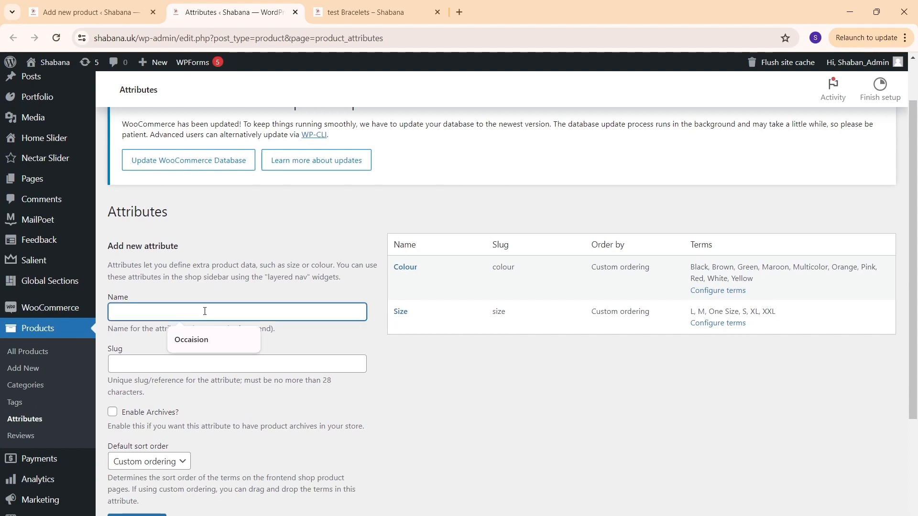
pyautogui.click(192, 340)
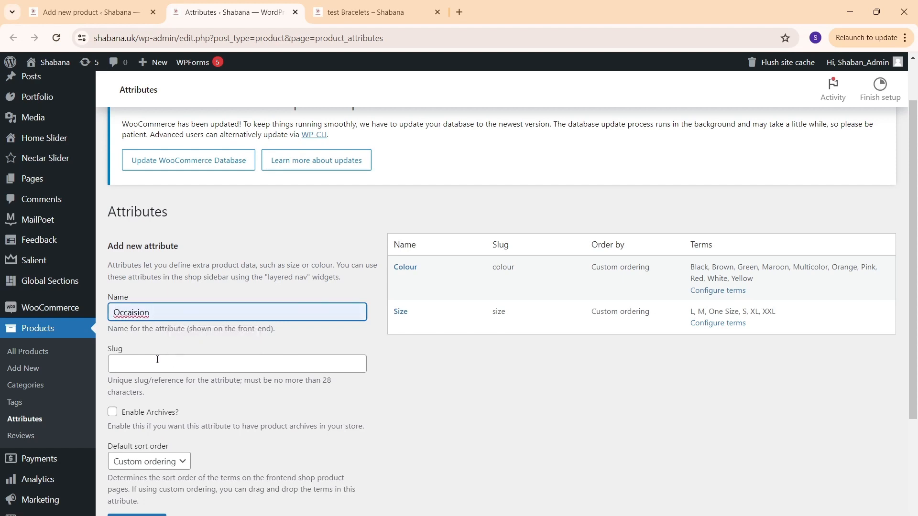
pyautogui.rightClick(141, 313)
pyautogui.click(164, 93)
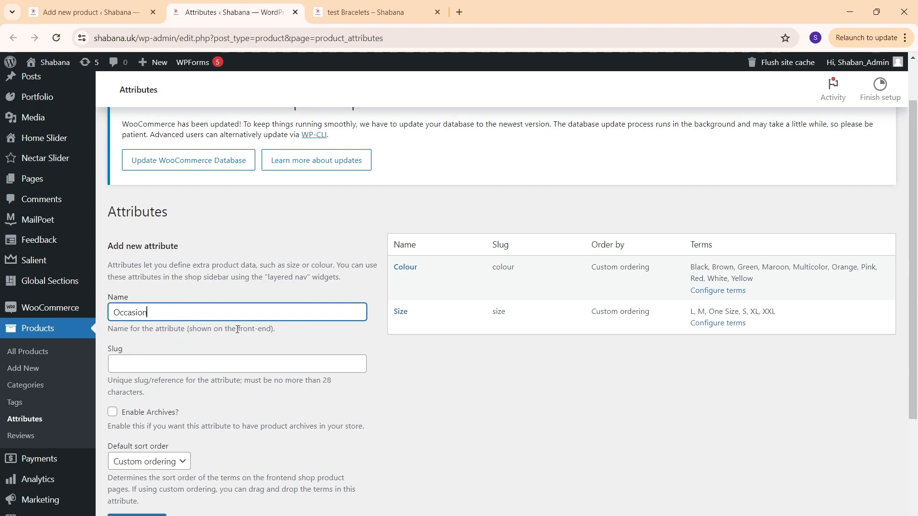
# Set the new attribute's slug to occasion and add the attribute to the store
pyautogui.click(173, 360)
pyautogui.click(195, 383)
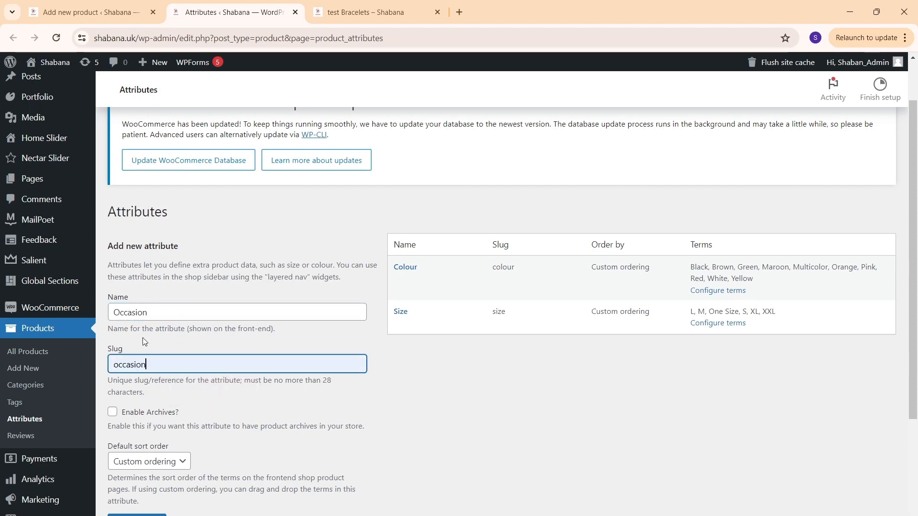
pyautogui.moveTo(119, 313); pyautogui.dragTo(166, 312)
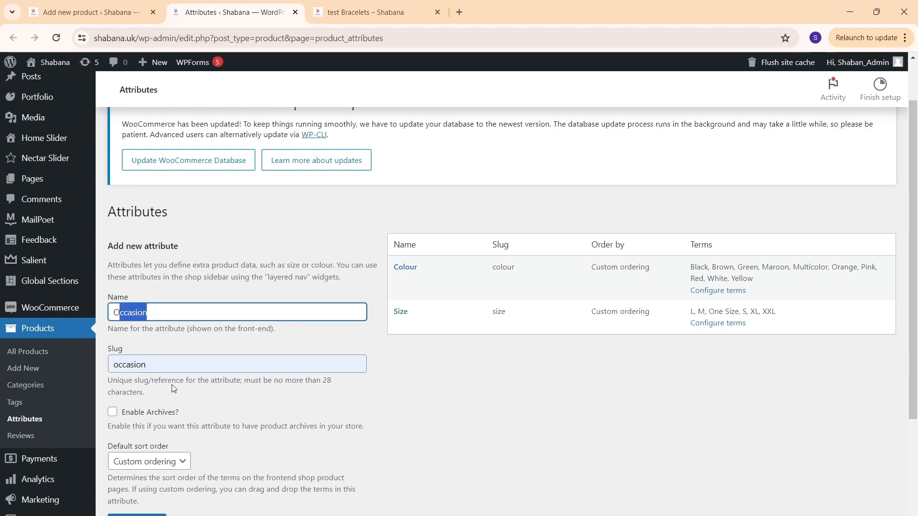
pyautogui.moveTo(157, 364); pyautogui.dragTo(90, 371)
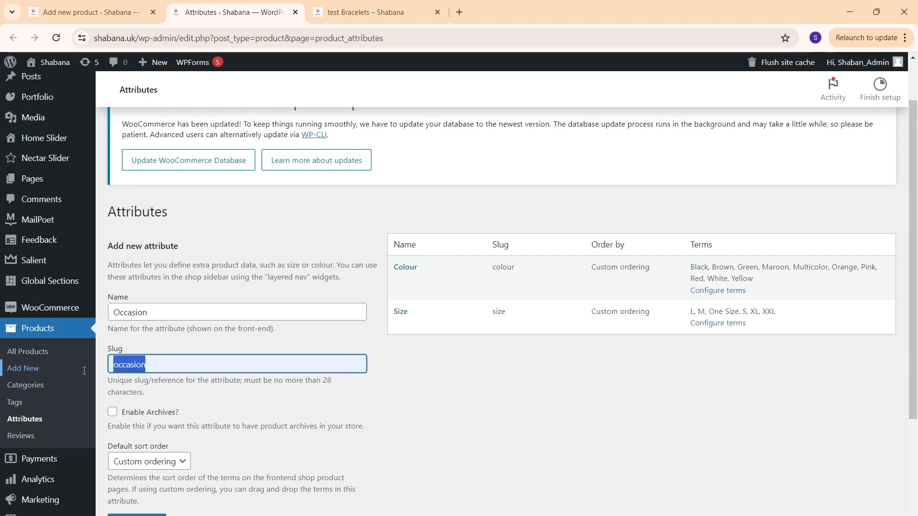
pyautogui.click(152, 312)
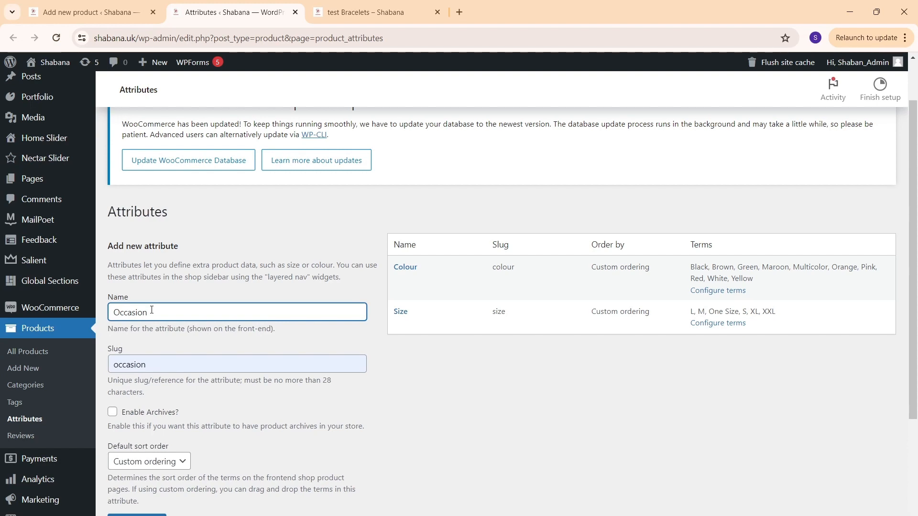
pyautogui.scroll(-1, 154, 382)
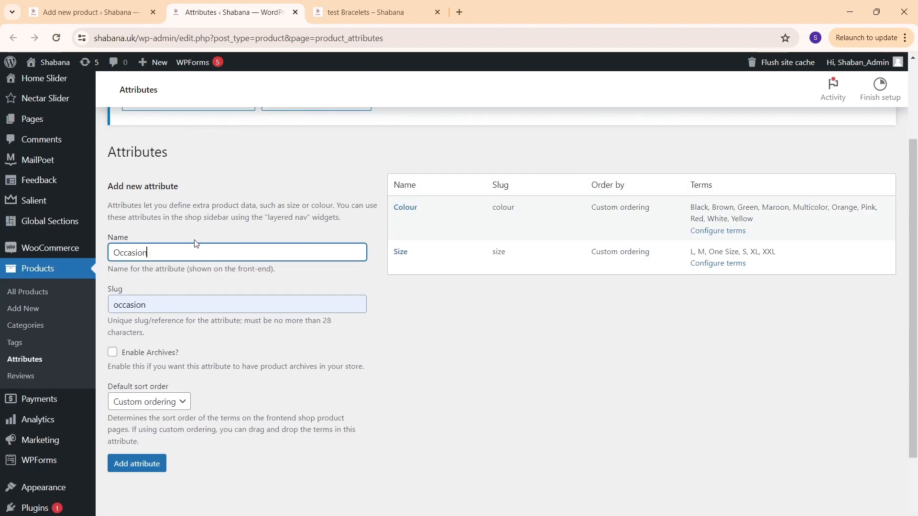
pyautogui.click(140, 468)
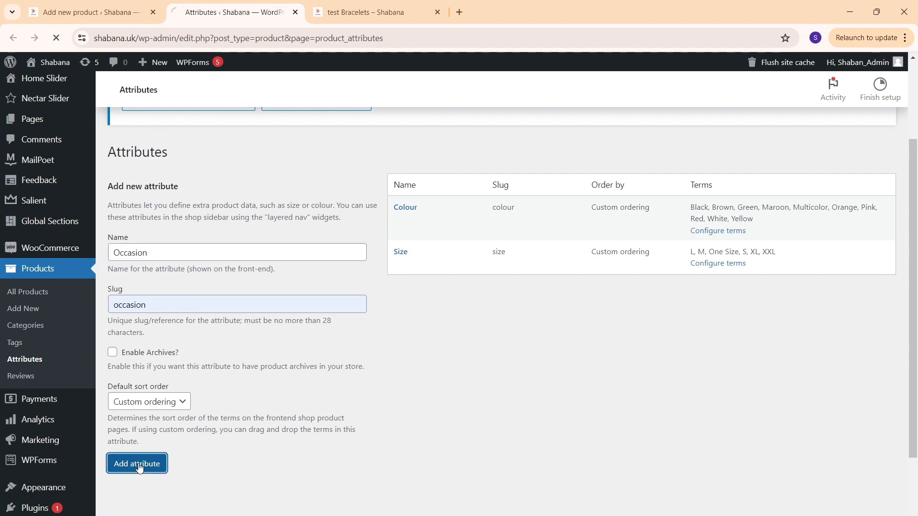
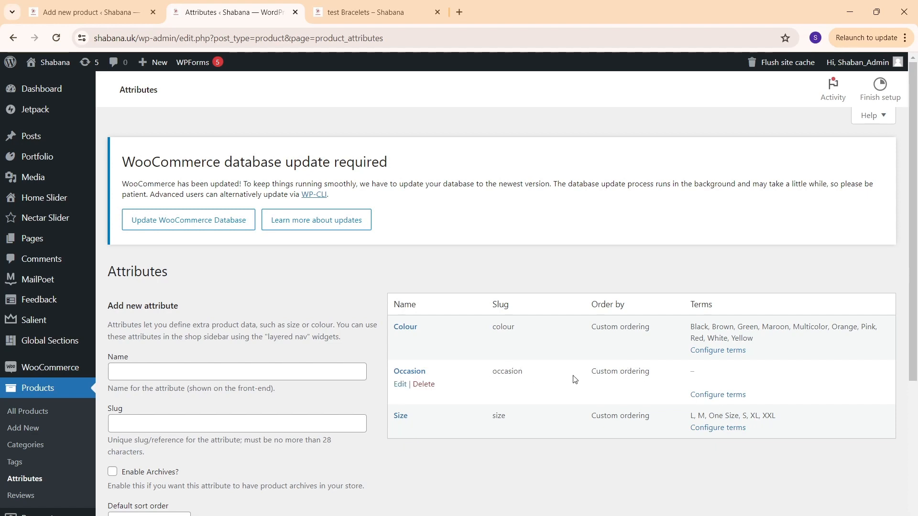
# Open the terms of the Occasion attribute and add a term named Party with the slug party
pyautogui.click(411, 375)
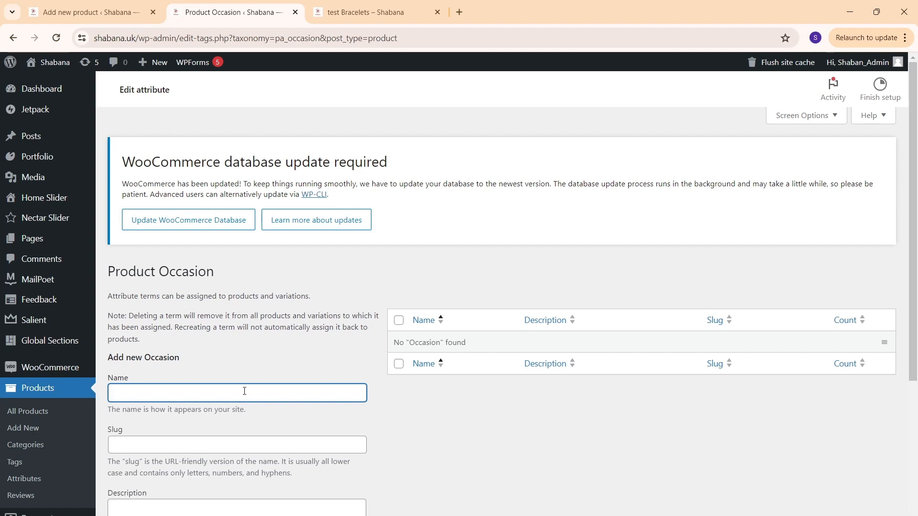
pyautogui.write('Party')
pyautogui.press('Tab')
pyautogui.write('par')
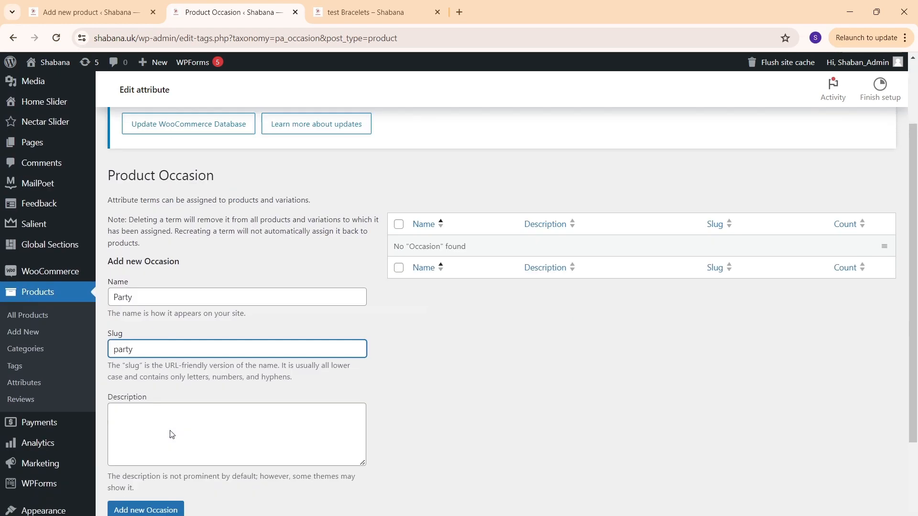
pyautogui.scroll(-2, 170, 433)
pyautogui.click(161, 492)
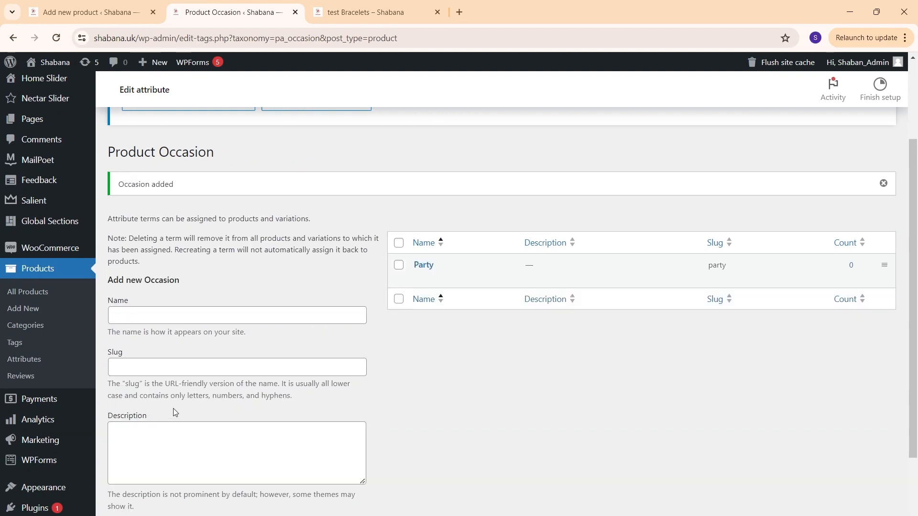
# Add a second Occasion term named Wedding with the slug wedding, correcting any misspelling in the slug
pyautogui.click(224, 312)
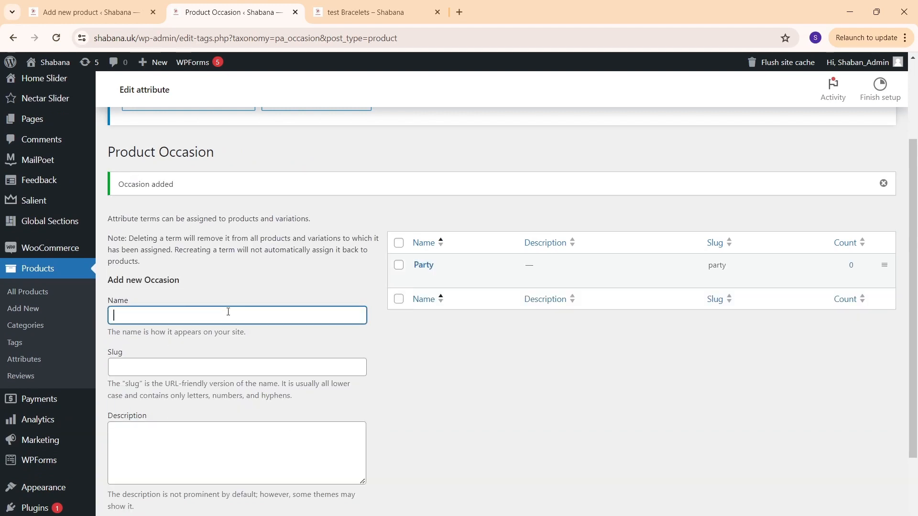
pyautogui.write('we')
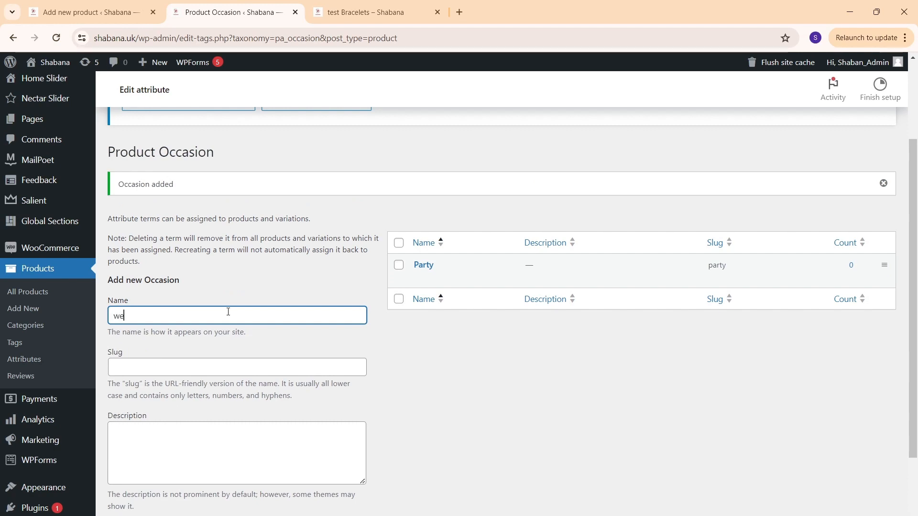
pyautogui.write('ED')
pyautogui.press('BackSpace')
pyautogui.write('dding')
pyautogui.press('Tab')
pyautogui.write('wed')
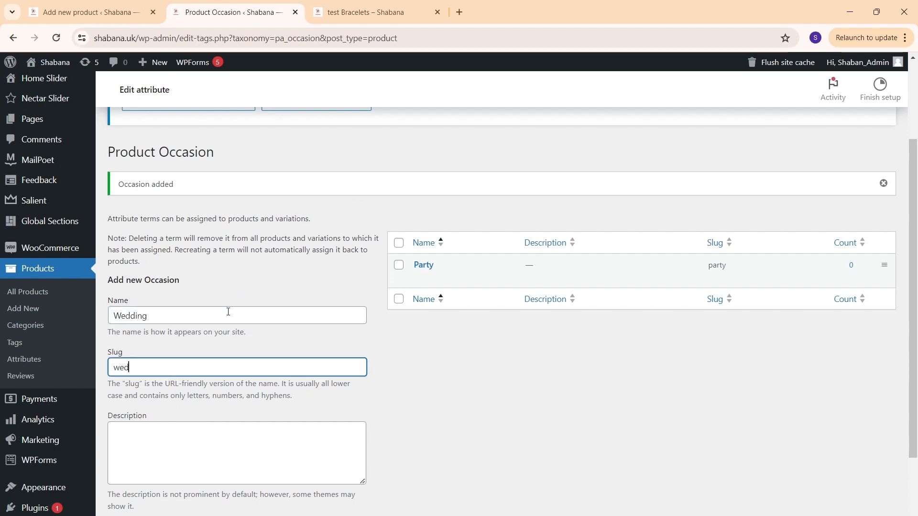
pyautogui.write('ddin')
pyautogui.click(128, 366)
pyautogui.press('BackSpace')
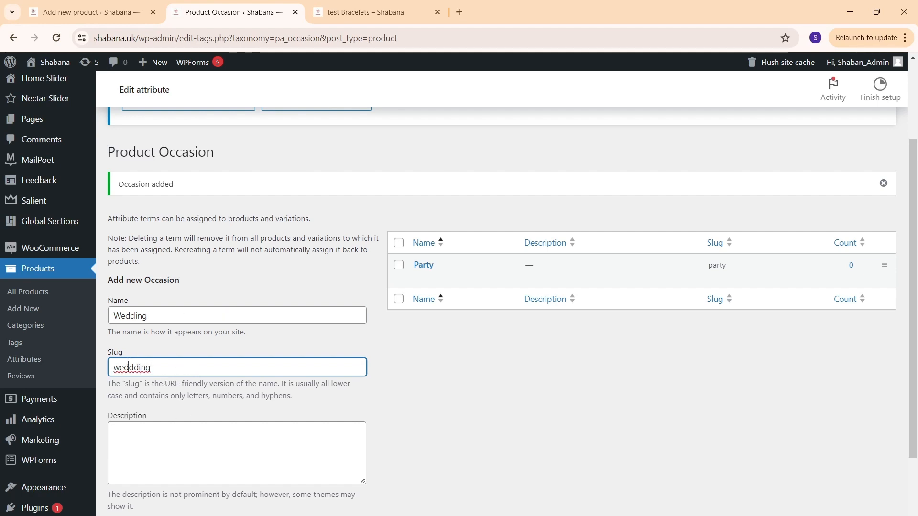
pyautogui.press('BackSpace')
pyautogui.click(431, 409)
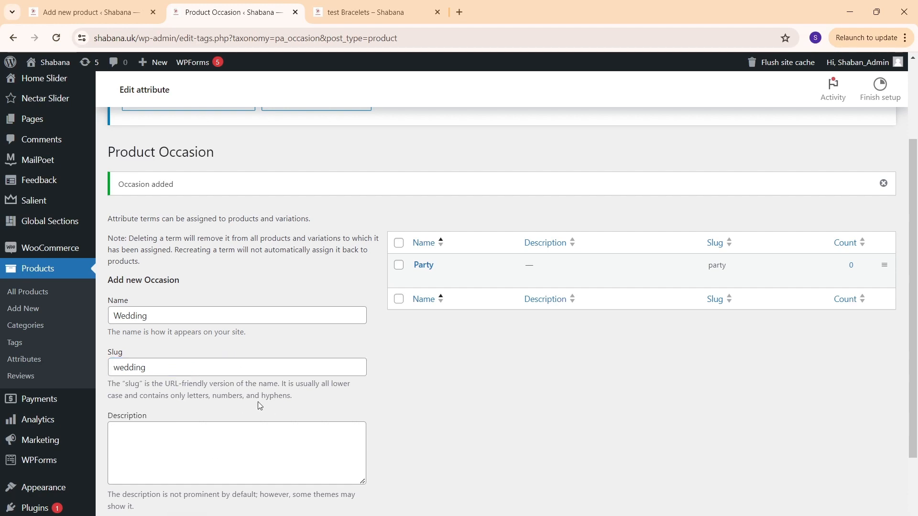
# Add a third Occasion term named Sport with the slug sport and check the list of terms
pyautogui.click(174, 313)
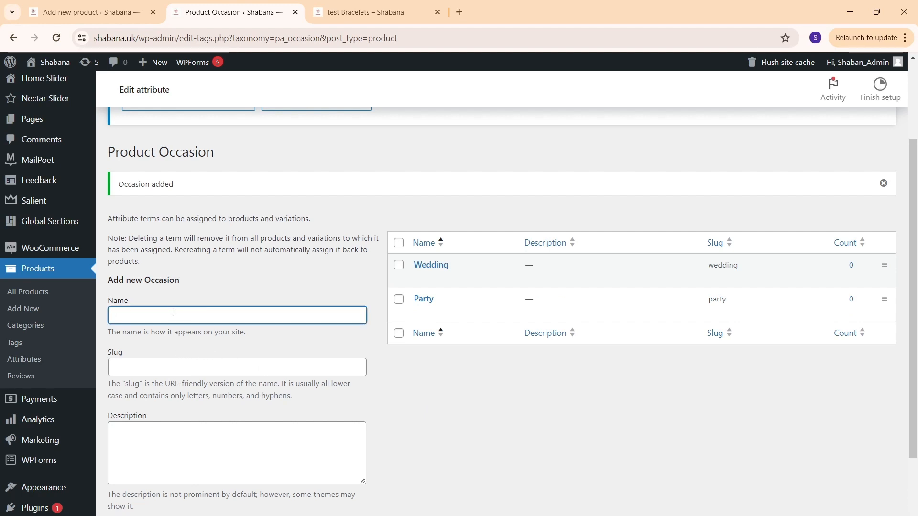
pyautogui.write('Sport')
pyautogui.press('Tab')
pyautogui.write('sp')
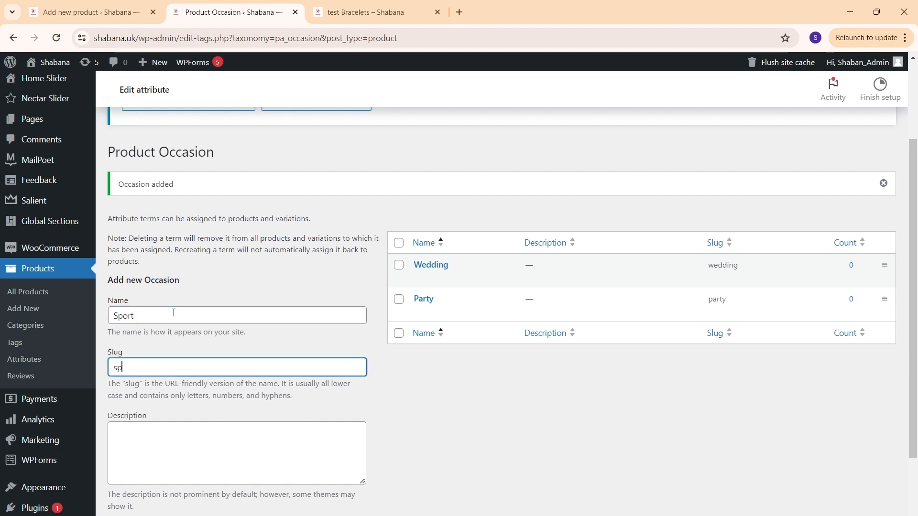
pyautogui.write('ort')
pyautogui.click(168, 515)
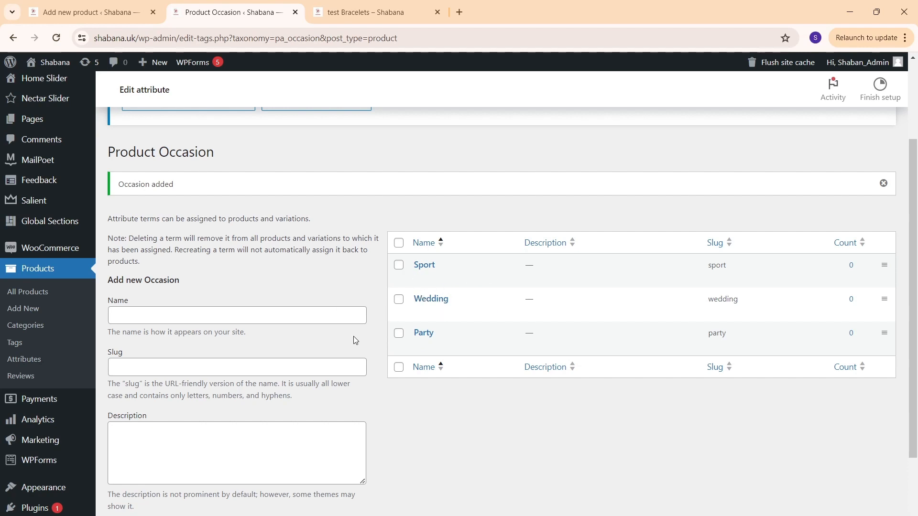
pyautogui.scroll(3, 400, 327)
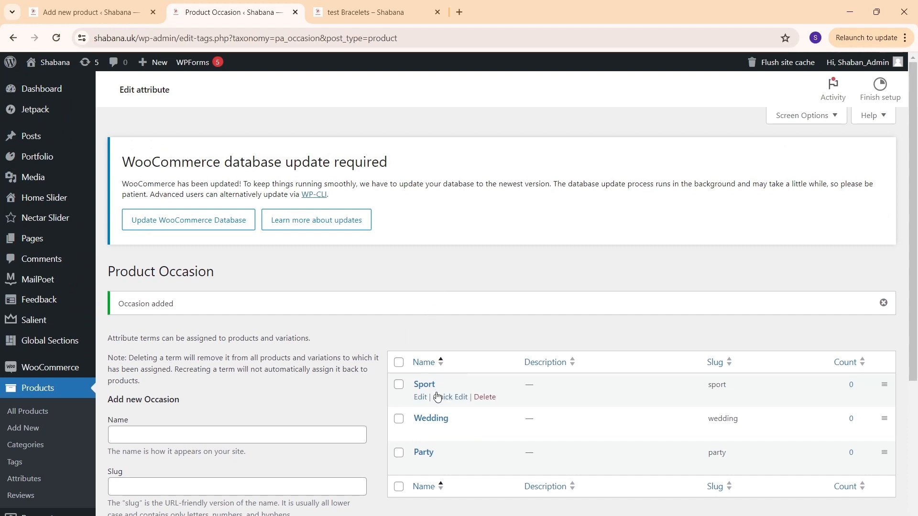
pyautogui.scroll(-3, 436, 362)
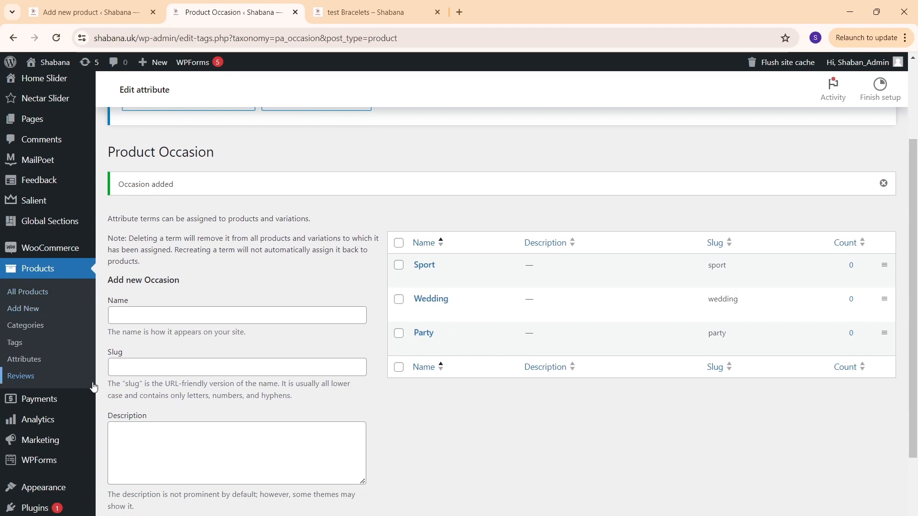
# Review the configured terms in the product attributes list, especially those of Occasion and Colour, and close the list
pyautogui.click(38, 359)
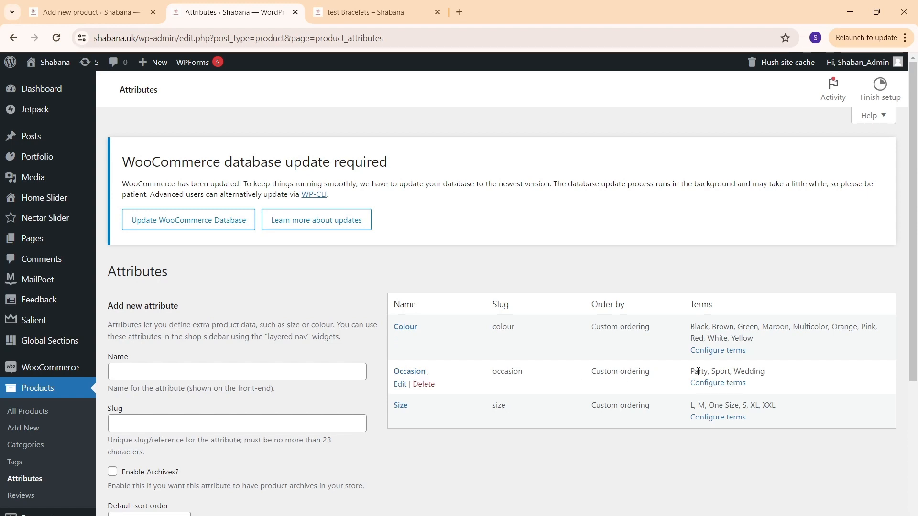
pyautogui.moveTo(689, 371); pyautogui.dragTo(768, 380)
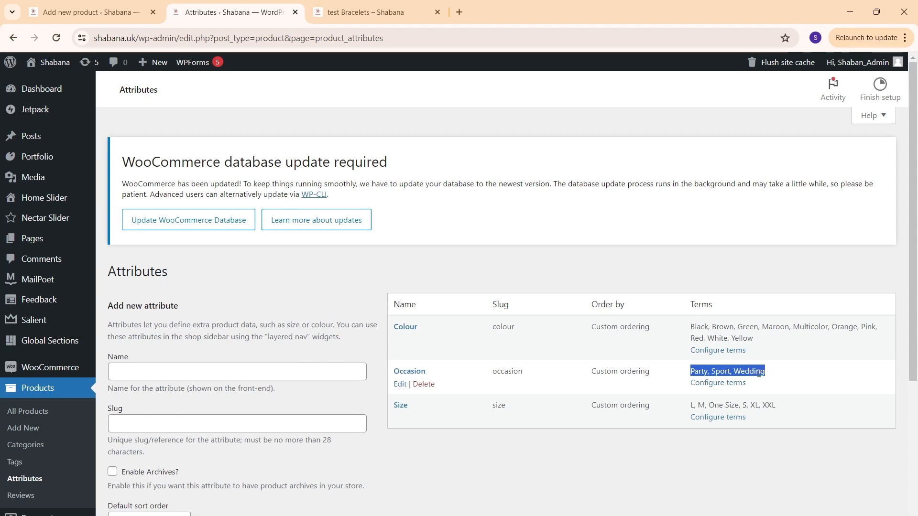
pyautogui.click(473, 373)
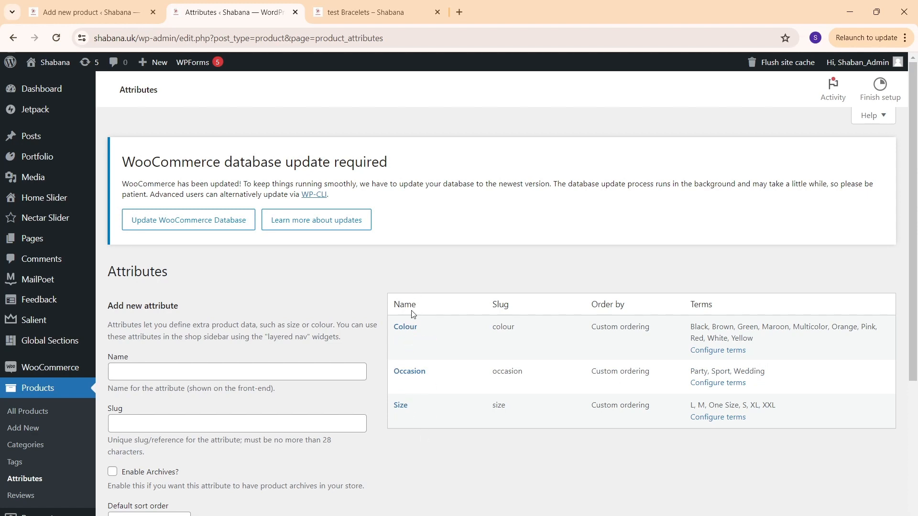
pyautogui.moveTo(419, 383)
pyautogui.moveTo(735, 338); pyautogui.dragTo(685, 326)
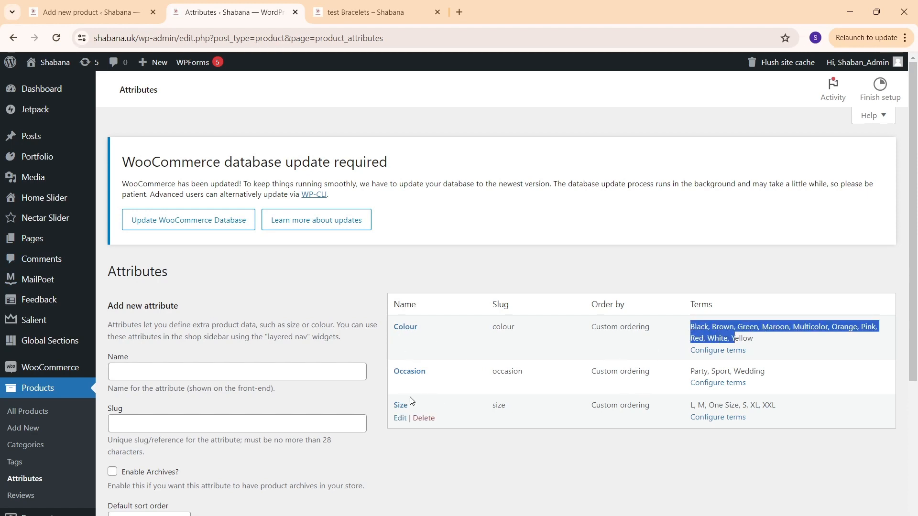
pyautogui.click(463, 431)
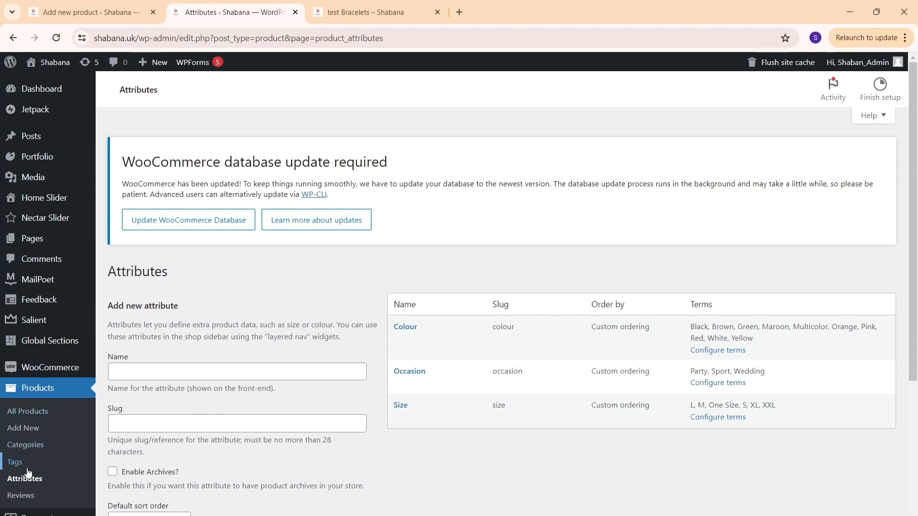
pyautogui.click(295, 12)
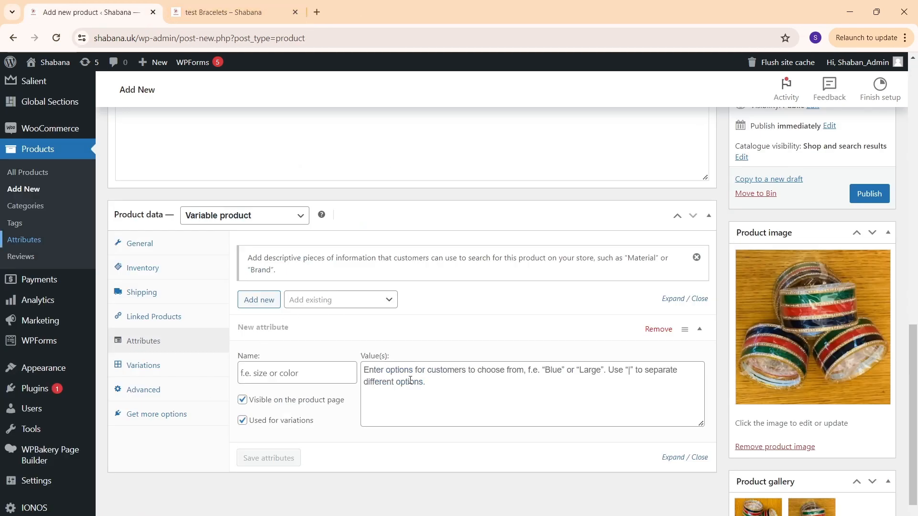
# Look through the new product's General, Inventory and Variations settings, ending on its Attributes settings
pyautogui.click(142, 246)
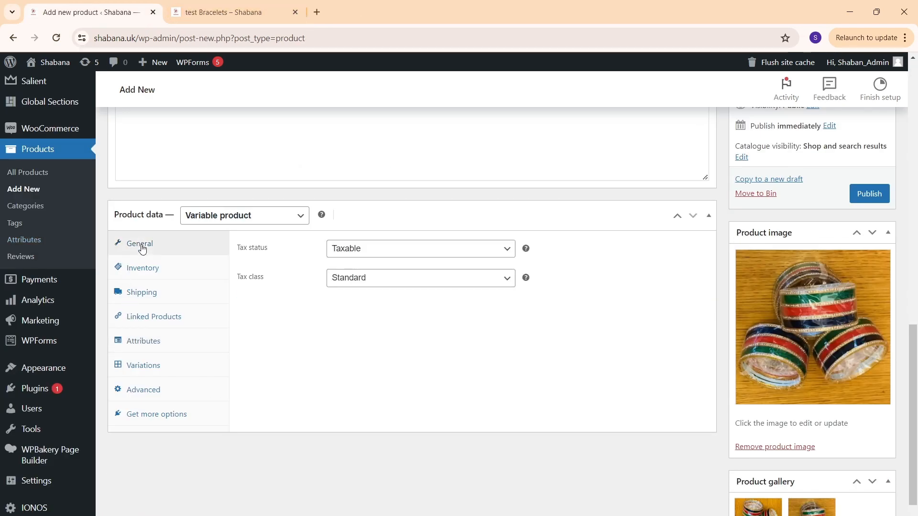
pyautogui.click(148, 269)
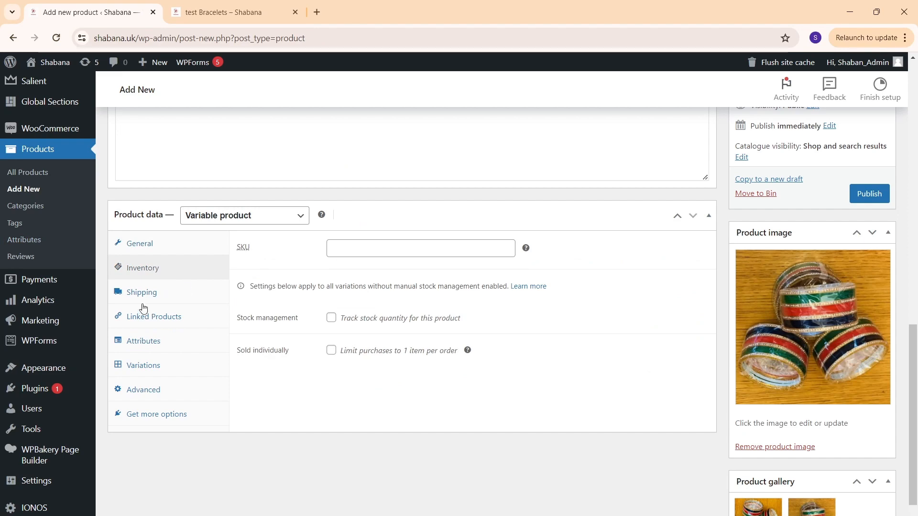
pyautogui.scroll(3, 165, 301)
pyautogui.scroll(-3, 166, 301)
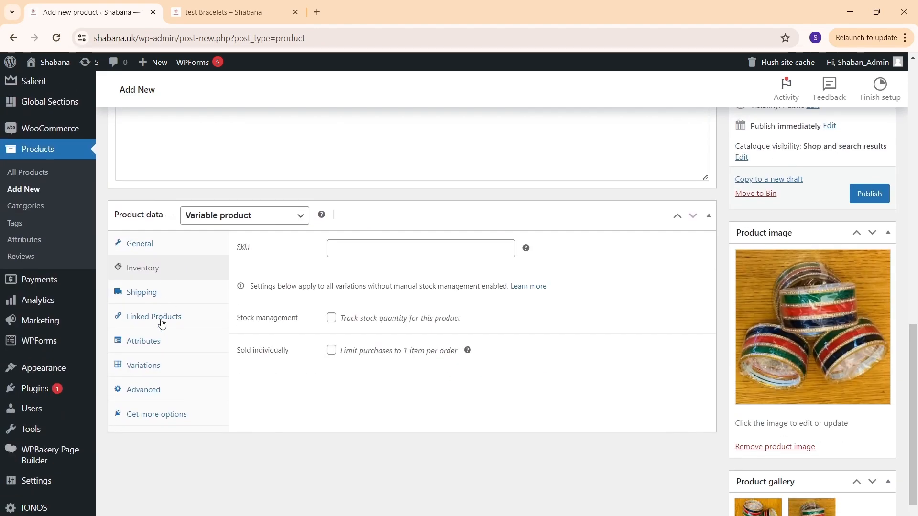
pyautogui.click(154, 377)
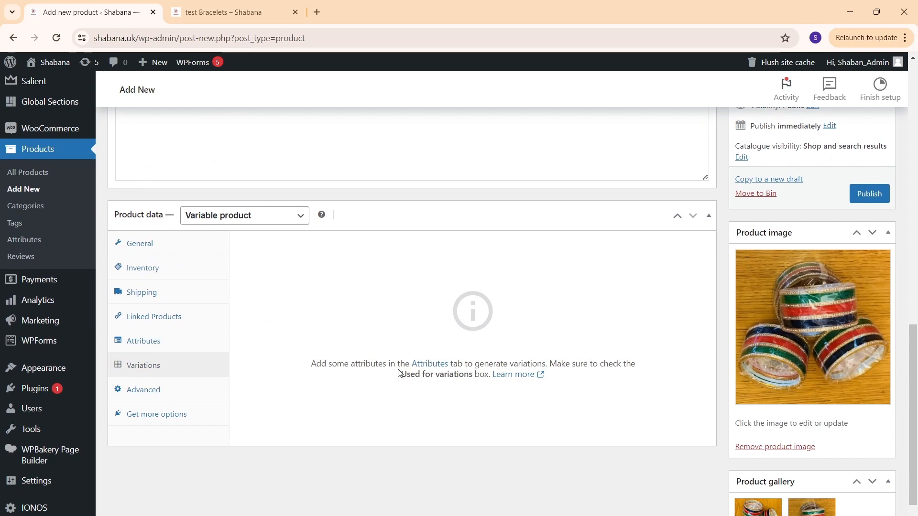
pyautogui.click(167, 344)
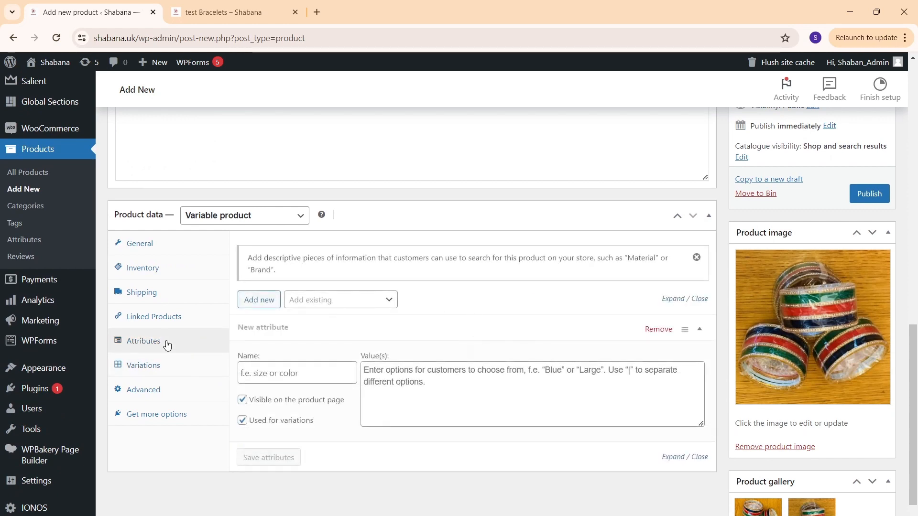
pyautogui.click(353, 302)
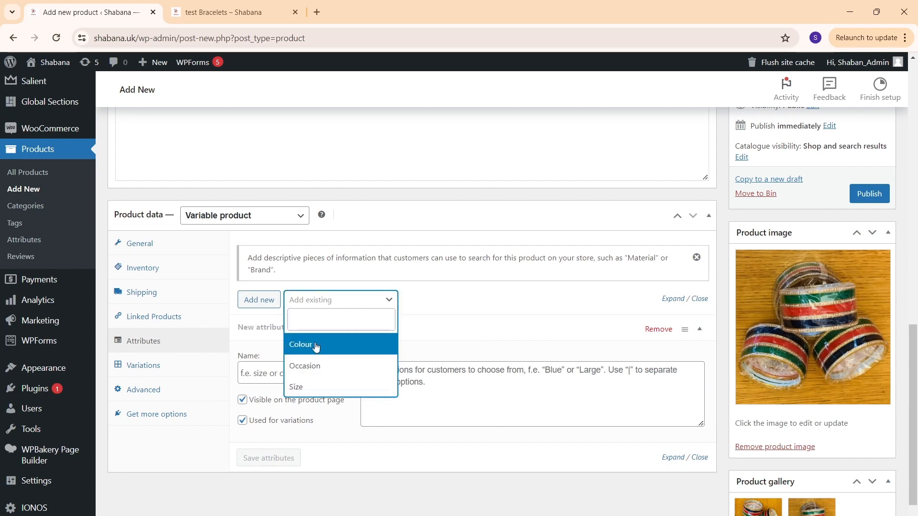
pyautogui.click(319, 372)
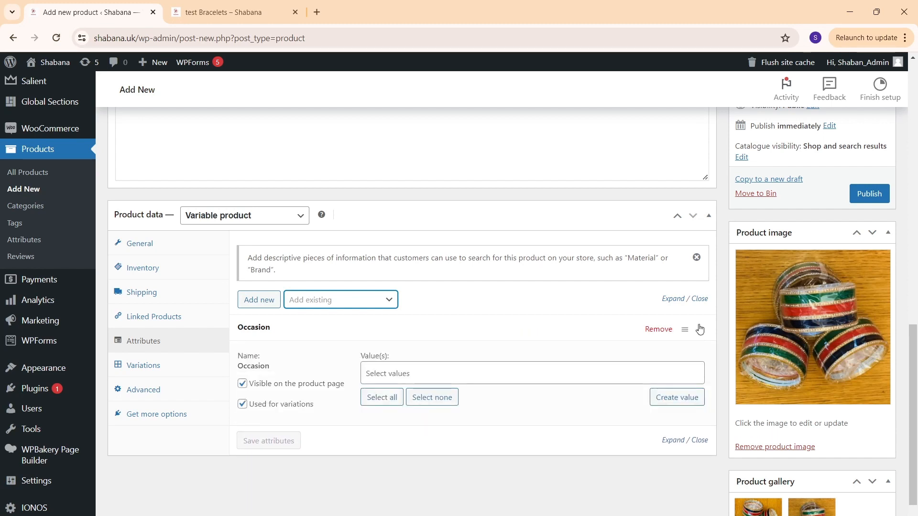
pyautogui.click(415, 378)
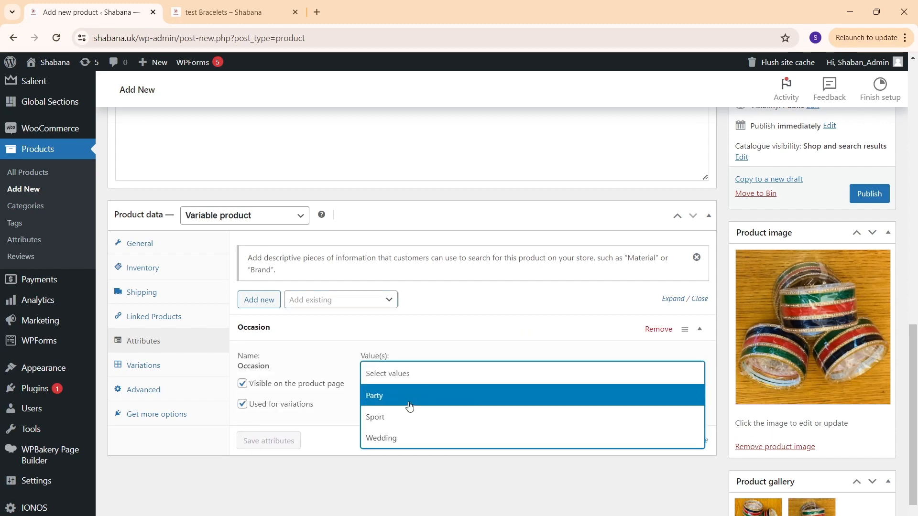
pyautogui.click(658, 329)
pyautogui.click(512, 126)
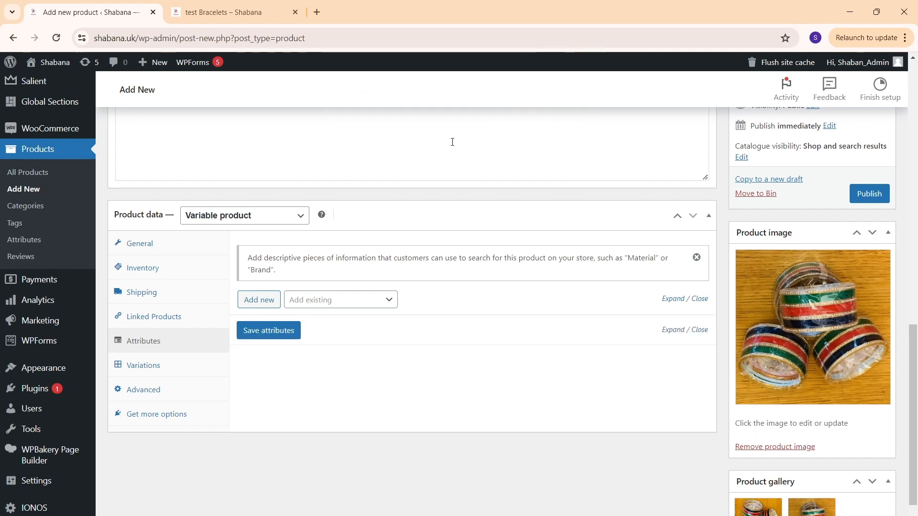
# Add the existing Size attribute to the product with only the values L, M and S
pyautogui.click(365, 306)
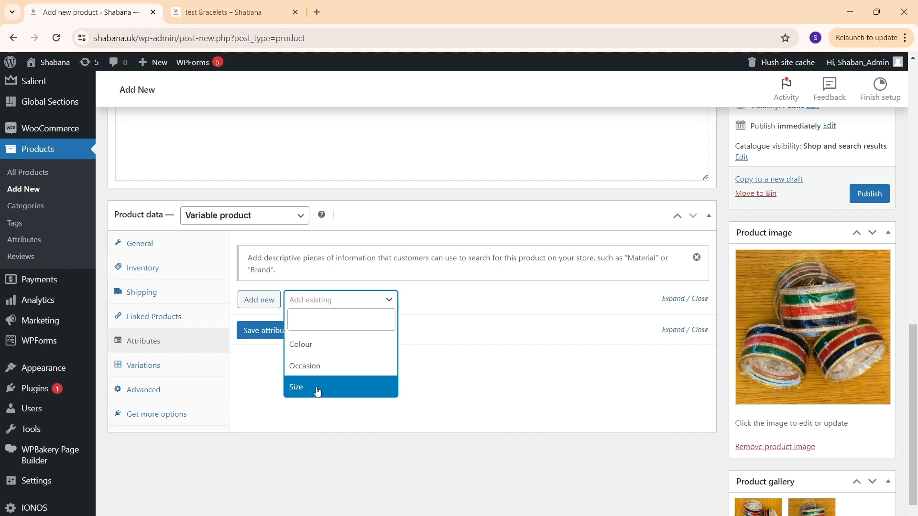
pyautogui.click(317, 391)
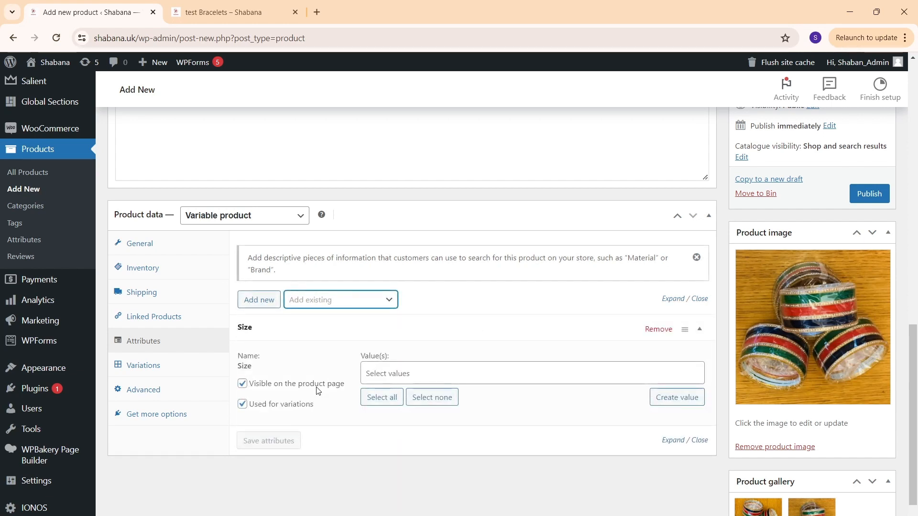
pyautogui.click(435, 371)
pyautogui.click(451, 458)
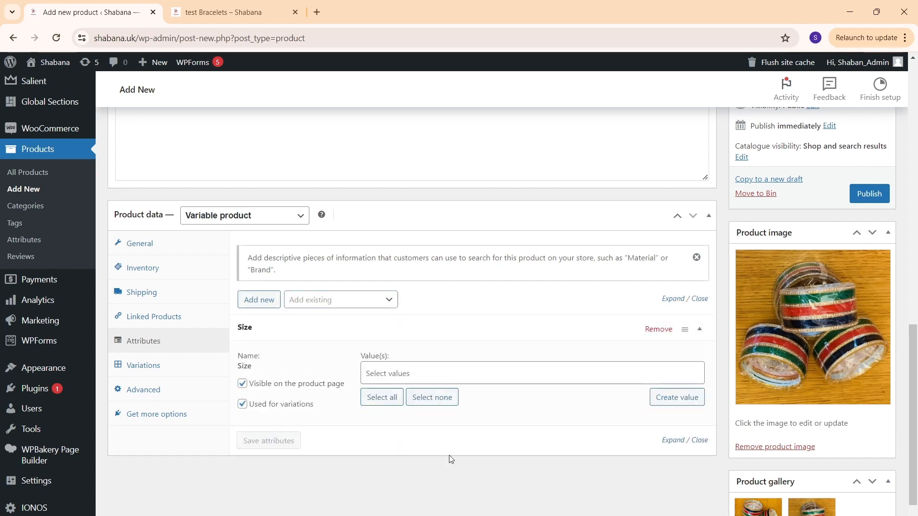
pyautogui.click(382, 398)
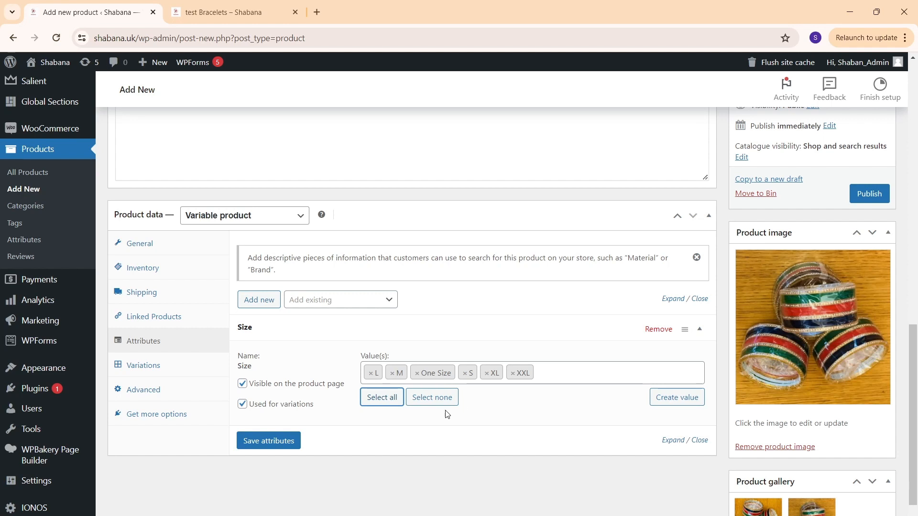
pyautogui.click(417, 374)
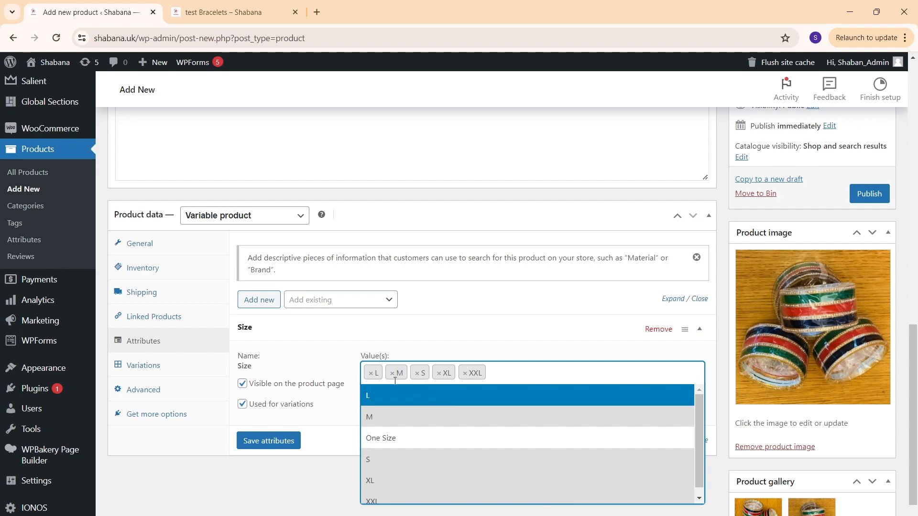
pyautogui.click(439, 373)
pyautogui.click(439, 373)
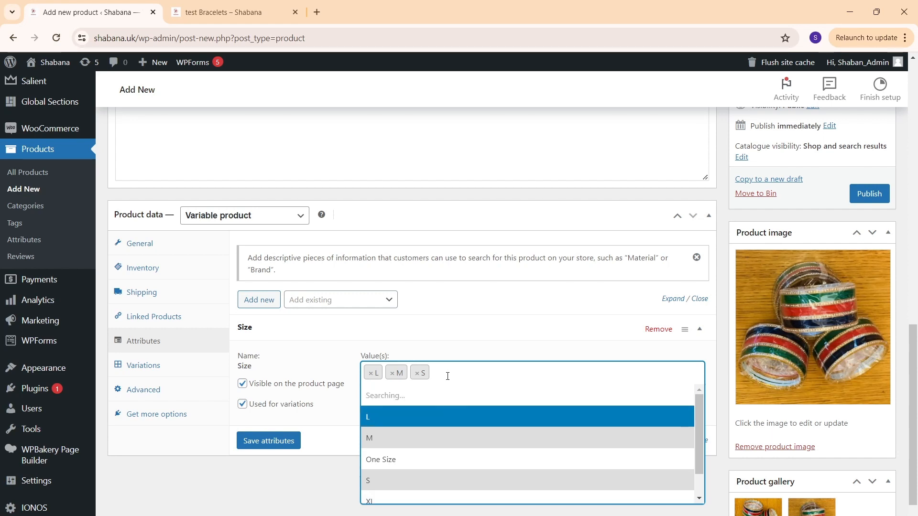
pyautogui.click(488, 338)
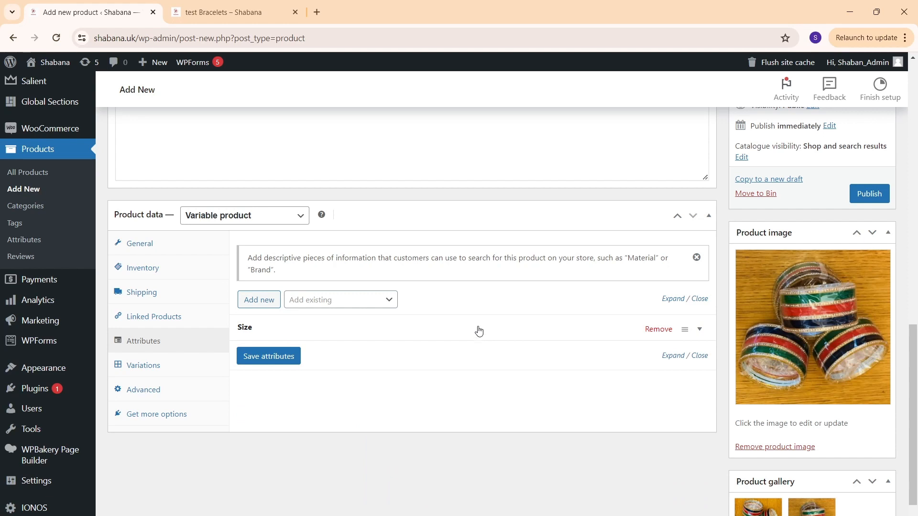
pyautogui.click(479, 330)
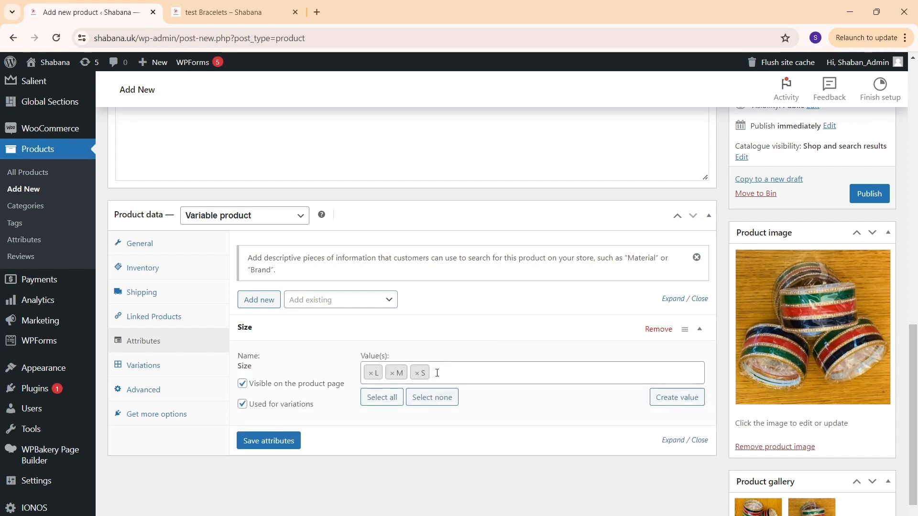
pyautogui.click(468, 374)
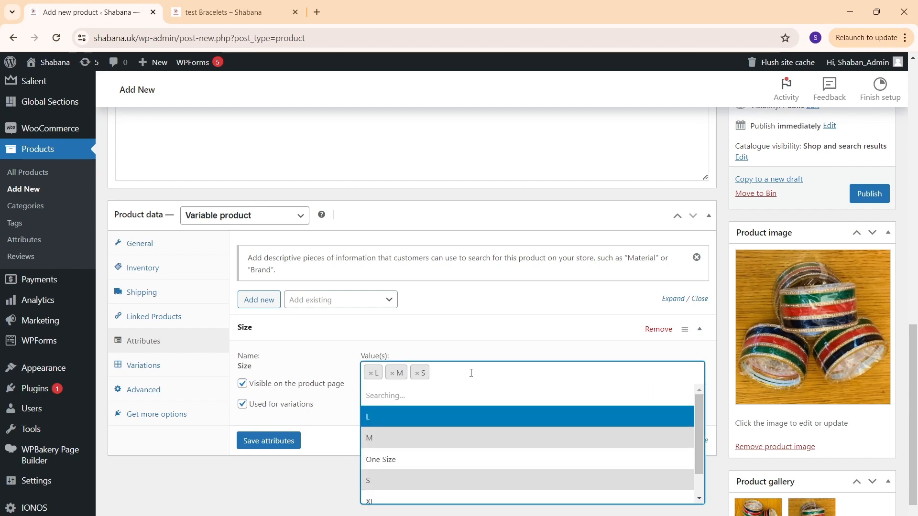
pyautogui.click(404, 479)
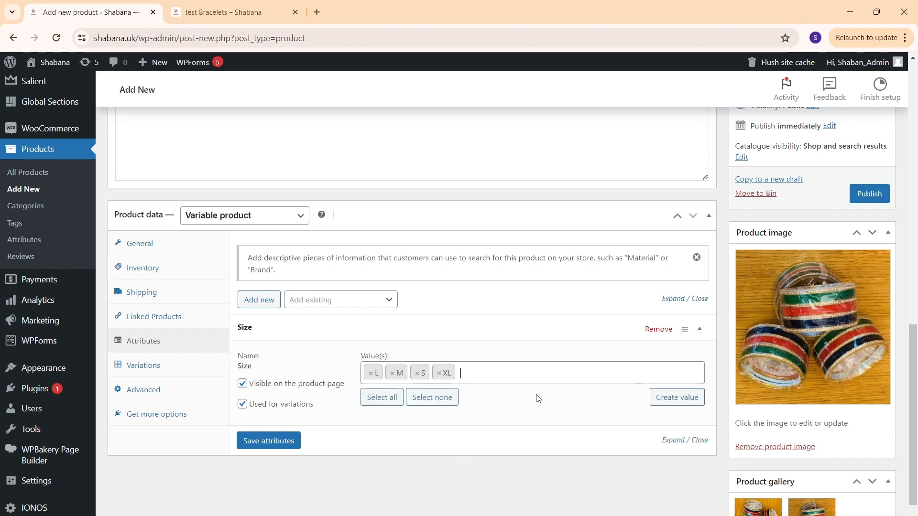
pyautogui.click(440, 375)
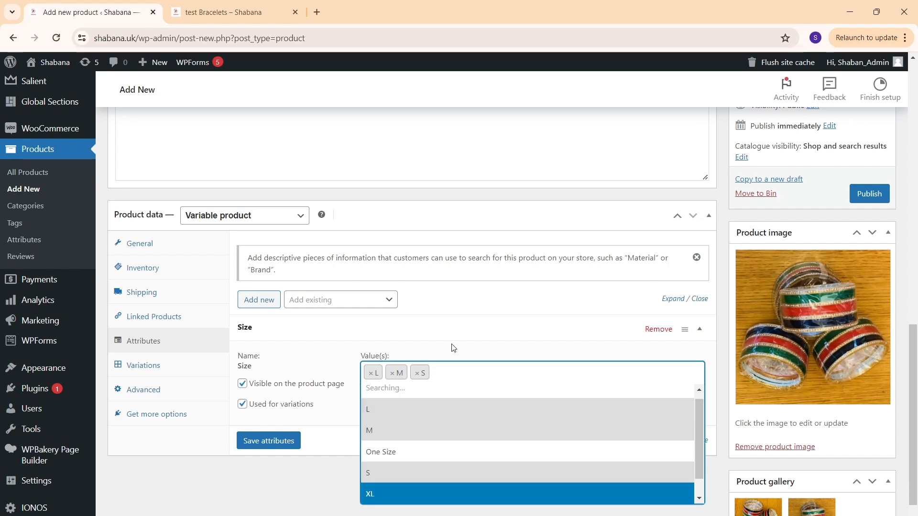
pyautogui.click(301, 479)
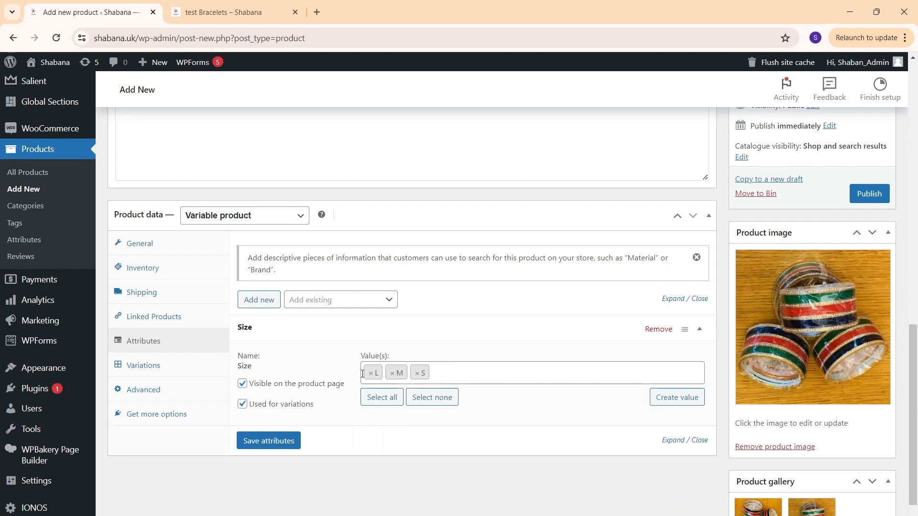
# Save the Size attribute and generate all product variations from it
pyautogui.click(272, 442)
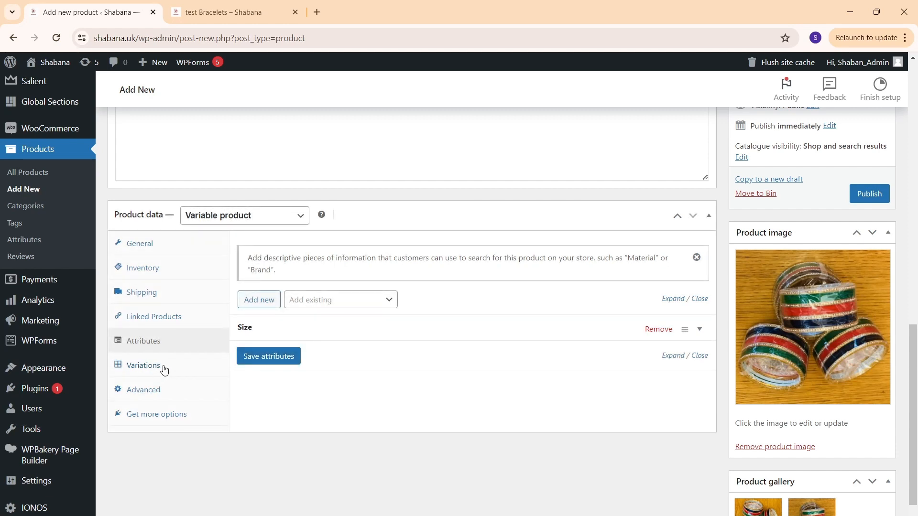
pyautogui.click(164, 370)
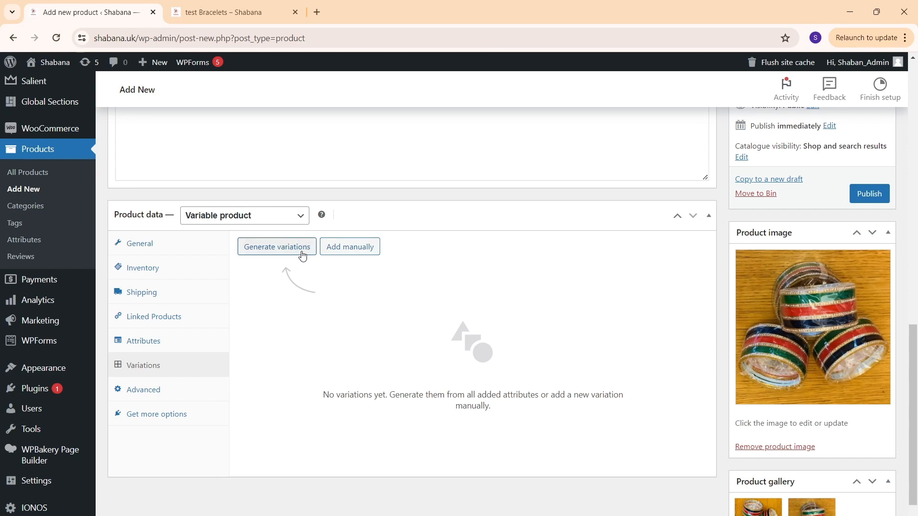
pyautogui.click(271, 252)
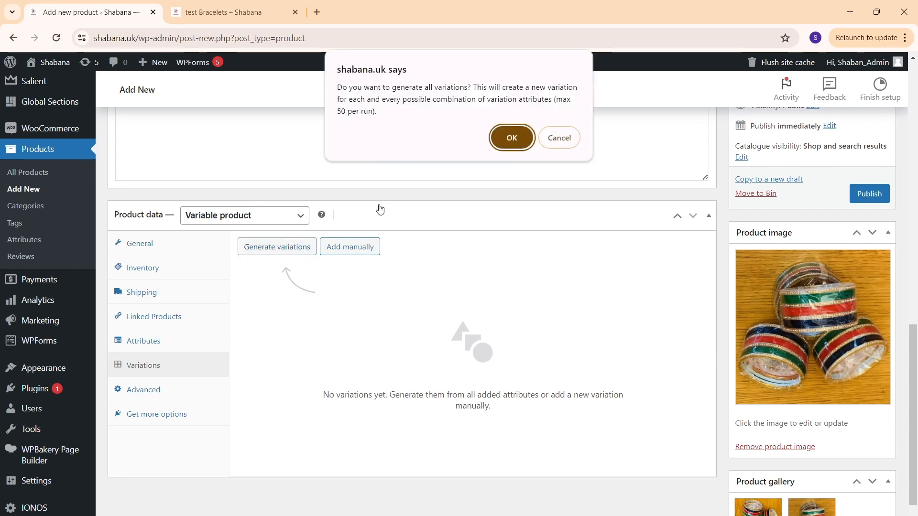
pyautogui.click(517, 139)
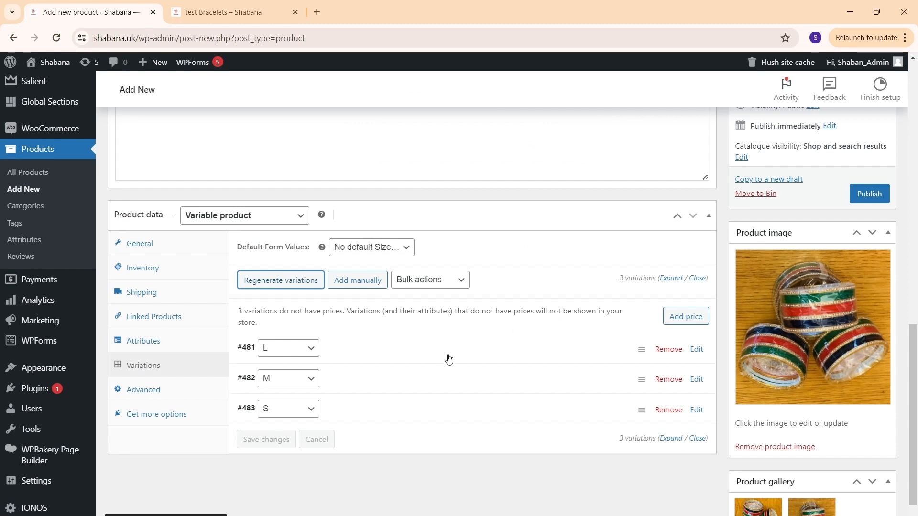
# Set the SKU of the L variation to SN-1345-L and copy it
pyautogui.click(518, 358)
pyautogui.scroll(-2, 521, 359)
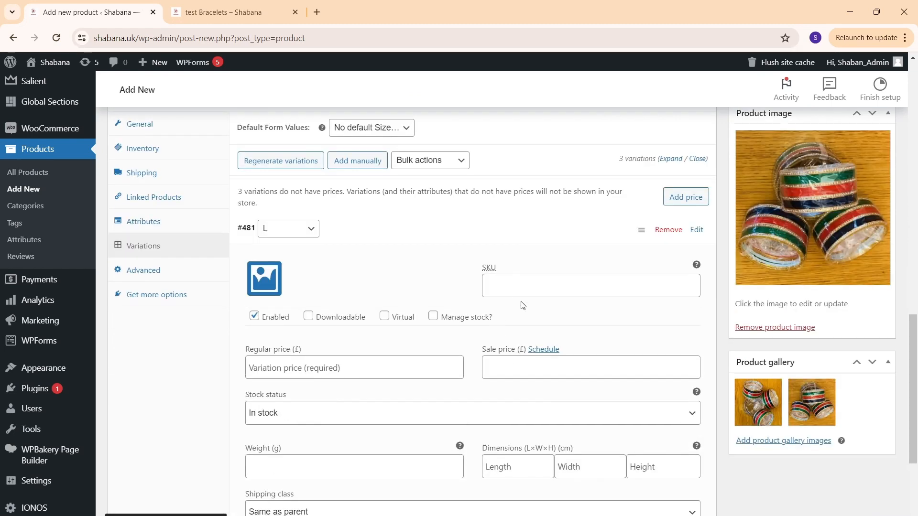
pyautogui.click(526, 285)
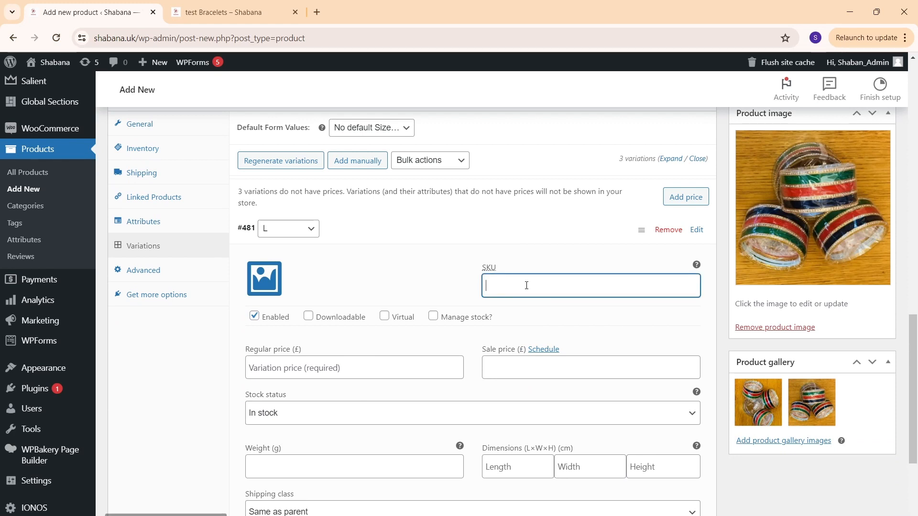
pyautogui.write('SN-')
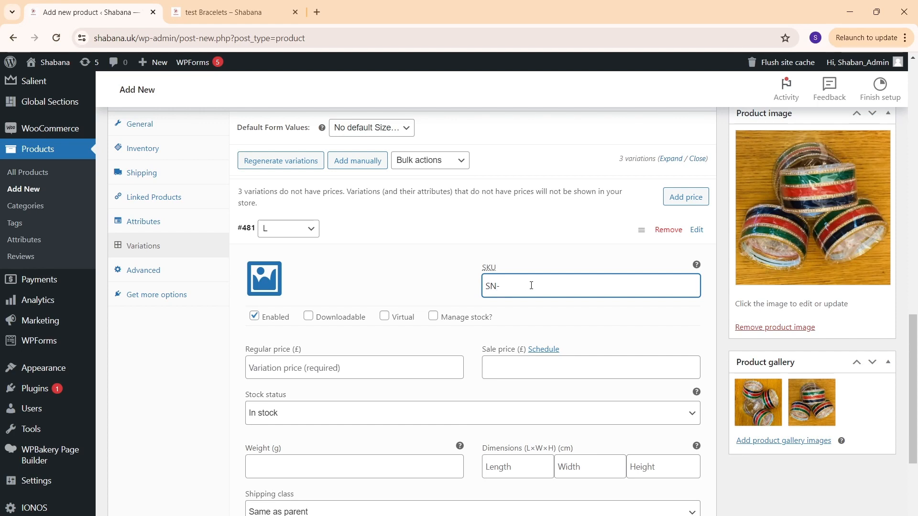
pyautogui.write('1345-L')
pyautogui.hotkey('ctrl', 'a')
pyautogui.hotkey('ctrl', 'c')
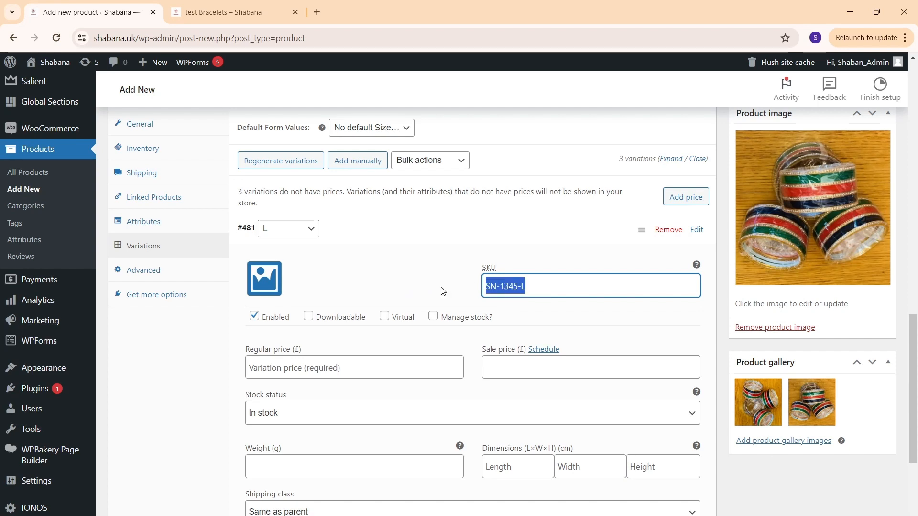
# Expand the M variation and set its SKU to SN-1345-M, based on the copied L variation SKU
pyautogui.scroll(-5, 536, 268)
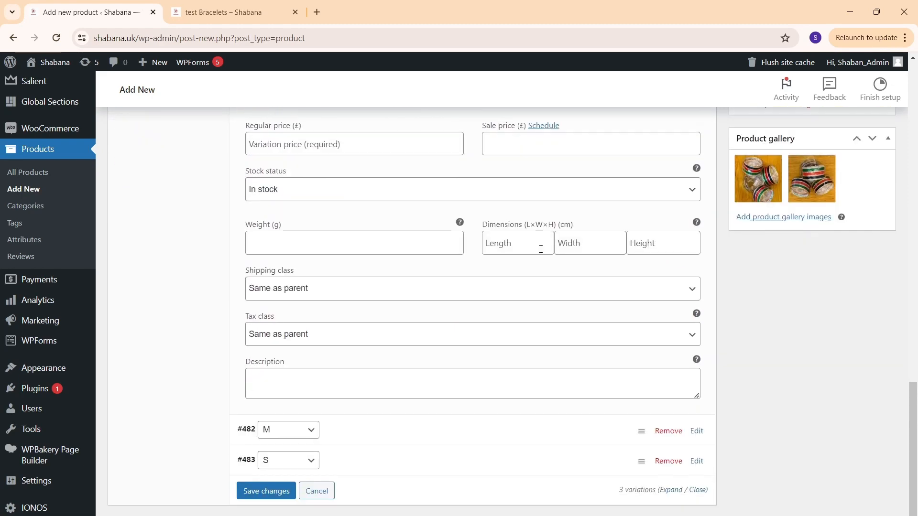
pyautogui.click(597, 421)
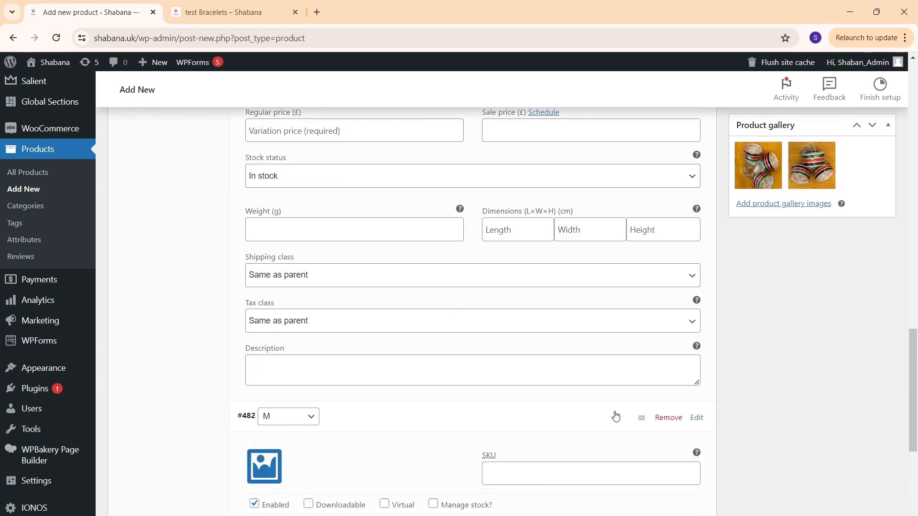
pyautogui.scroll(-2, 607, 382)
pyautogui.click(544, 354)
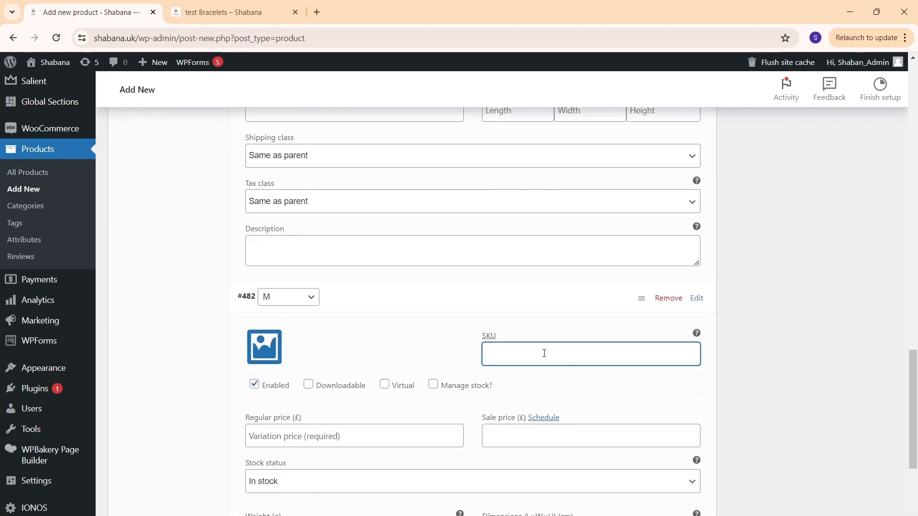
pyautogui.hotkey('ctrl', 'v')
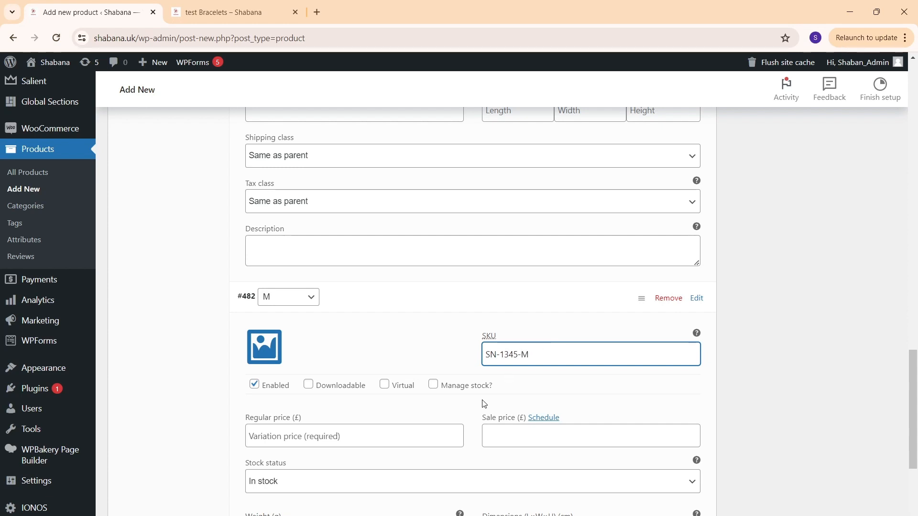
# Expand the S variation and set its SKU to SN-1345-S
pyautogui.scroll(-5, 483, 403)
pyautogui.scroll(-1, 492, 365)
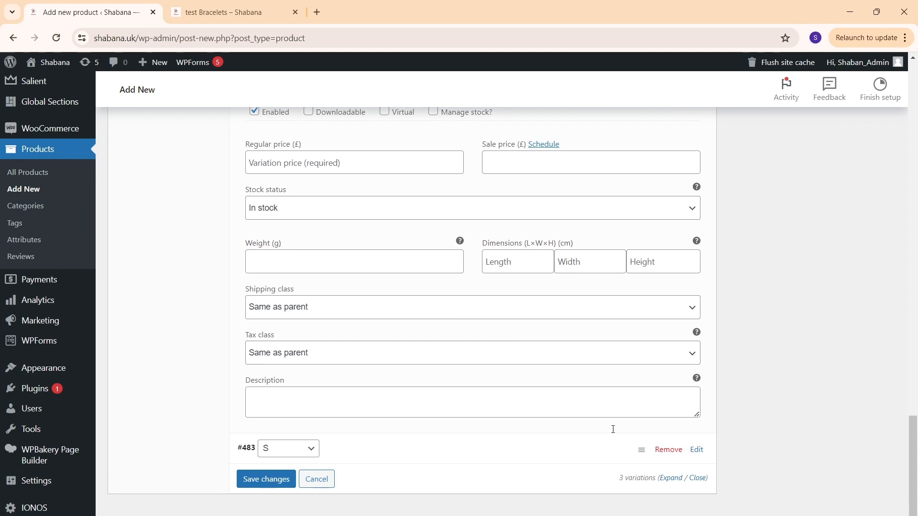
pyautogui.click(613, 453)
pyautogui.click(549, 499)
pyautogui.write('SN-1345-')
pyautogui.write('L')
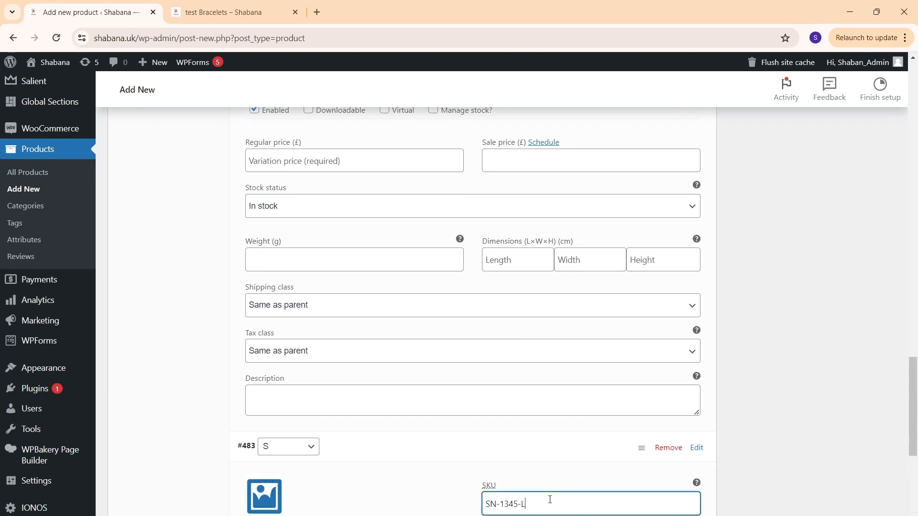
pyautogui.press('BackSpace')
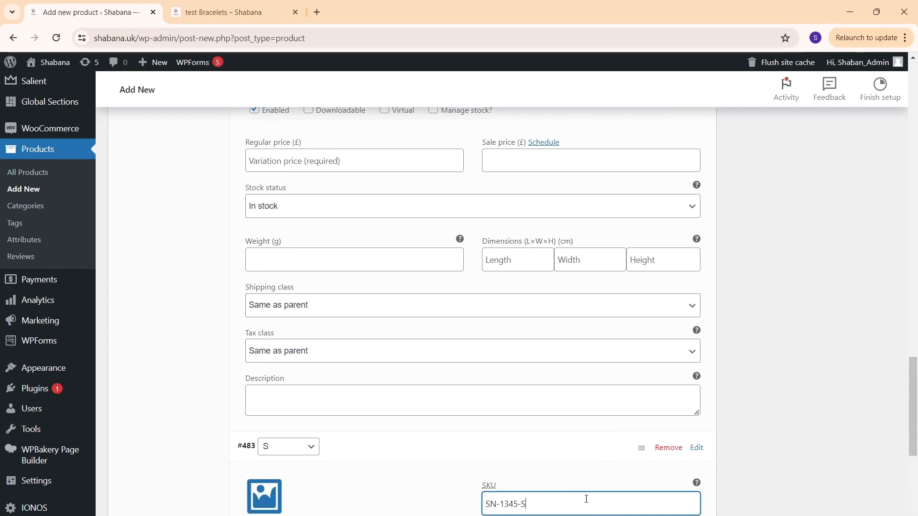
# Set the L variation's regular price to £7 and its sale price to £6
pyautogui.scroll(4, 551, 484)
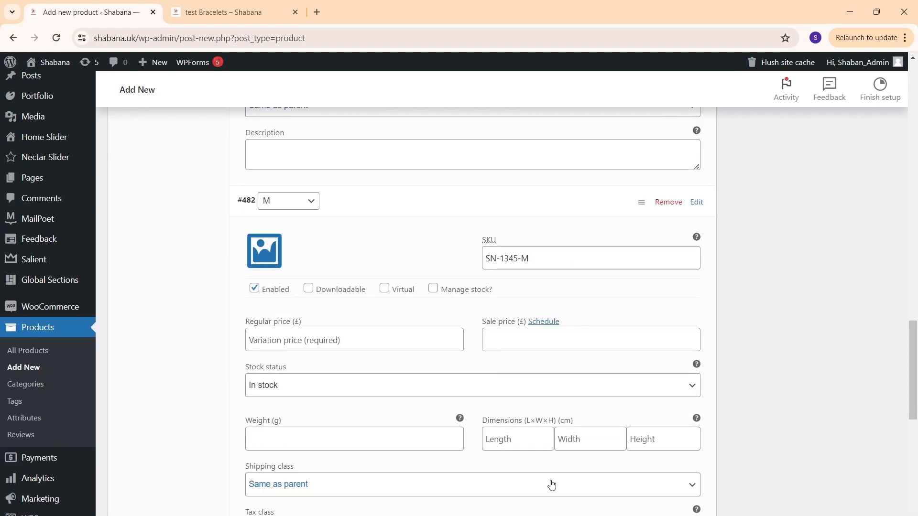
pyautogui.scroll(3, 598, 354)
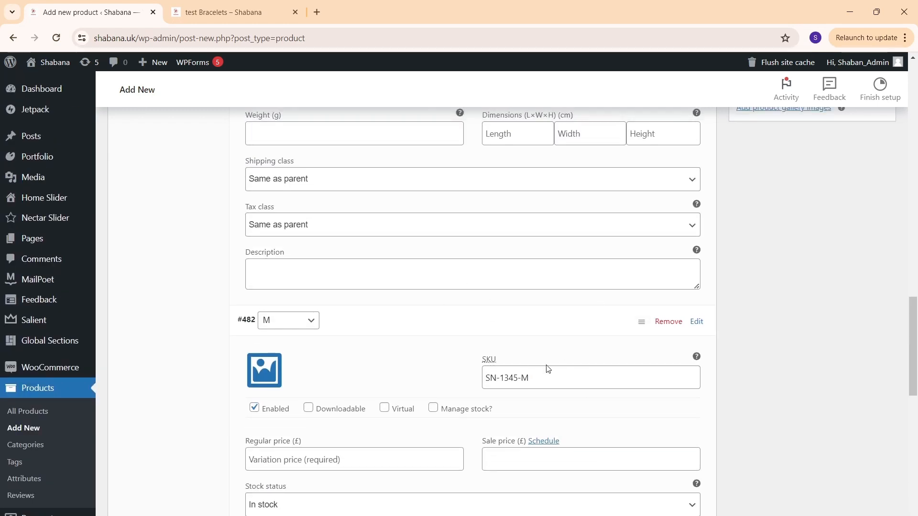
pyautogui.scroll(1, 547, 368)
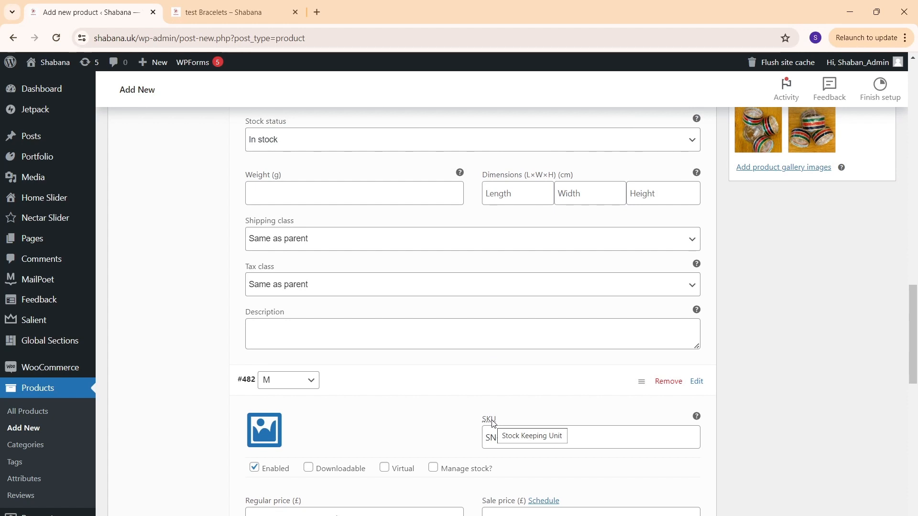
pyautogui.scroll(2, 499, 313)
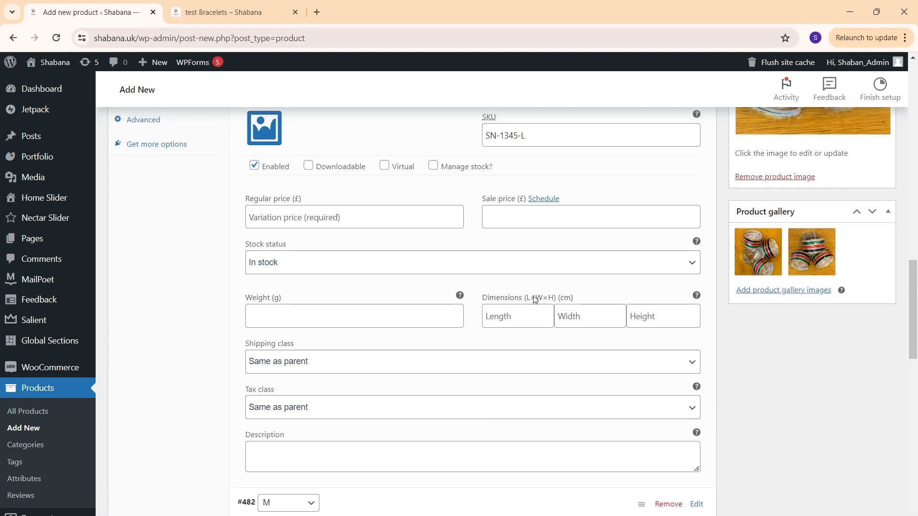
pyautogui.scroll(2, 534, 298)
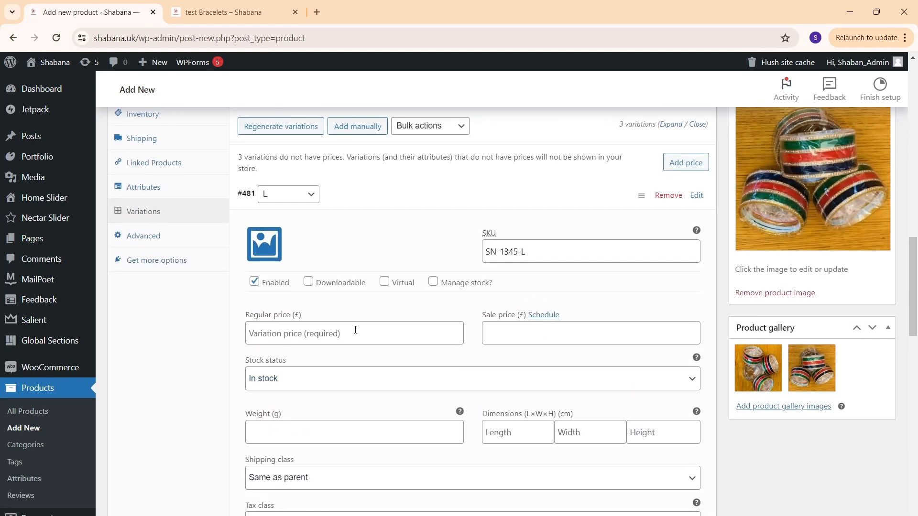
pyautogui.click(412, 331)
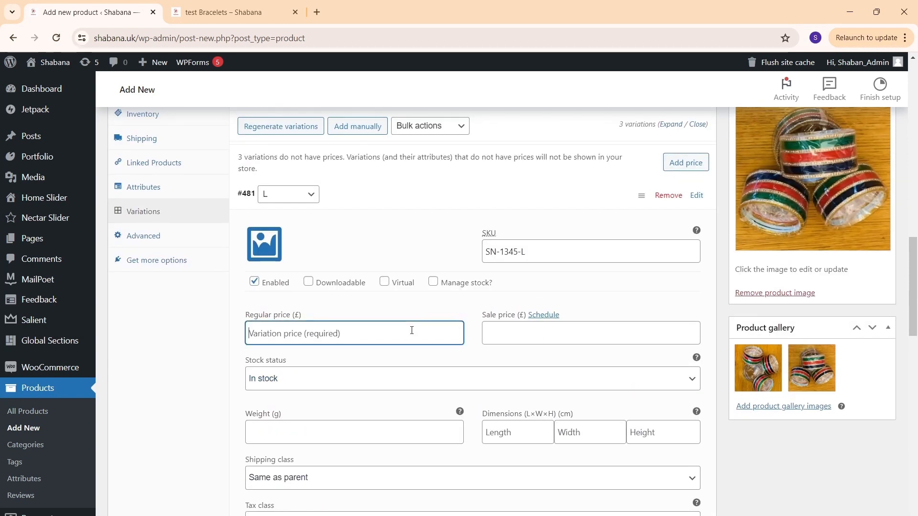
pyautogui.write('7')
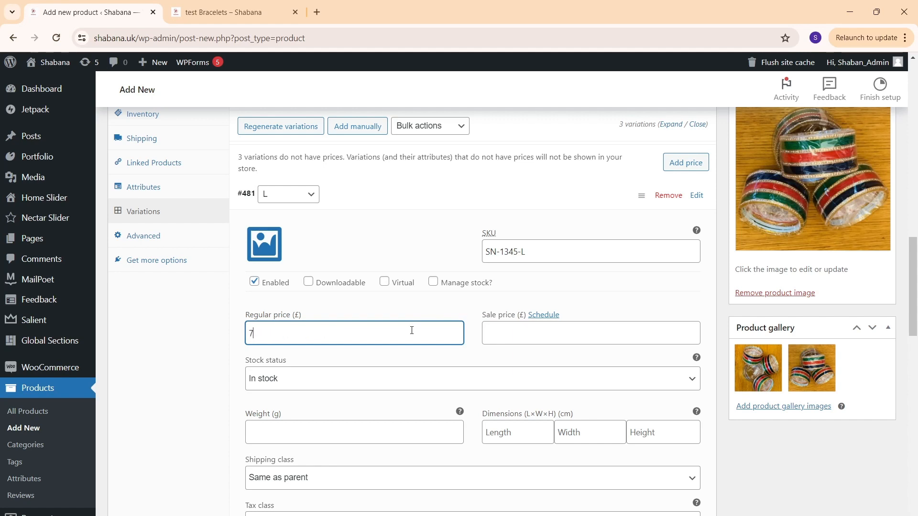
pyautogui.click(514, 336)
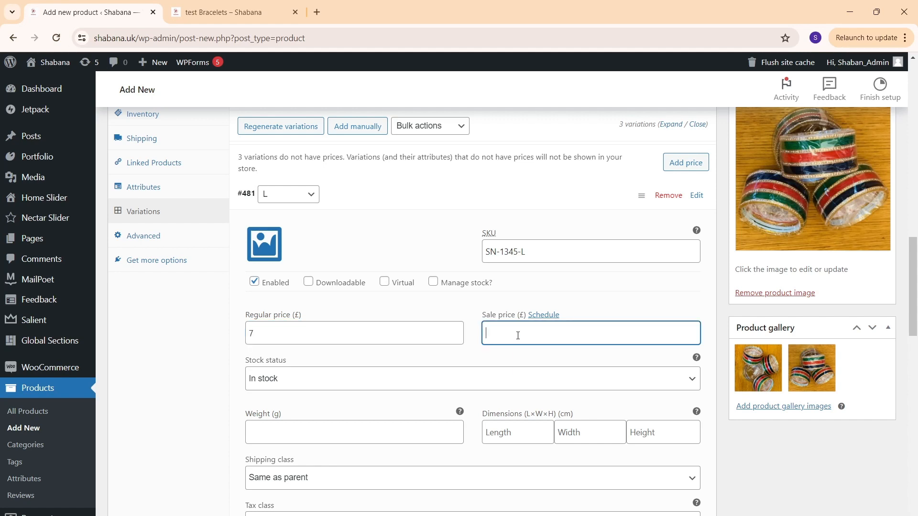
pyautogui.write('6')
pyautogui.click(373, 331)
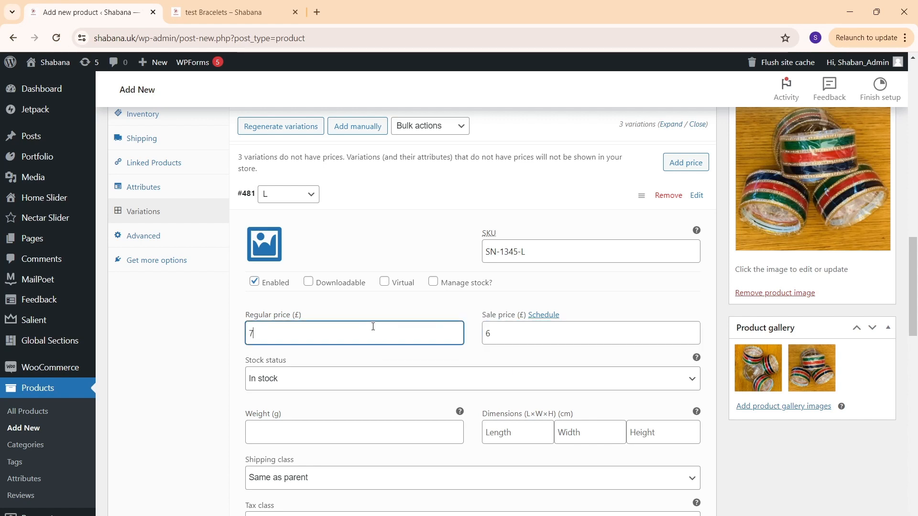
# Enable stock management for the L variation with a stock quantity of 35 and a low stock threshold of 2
pyautogui.click(433, 283)
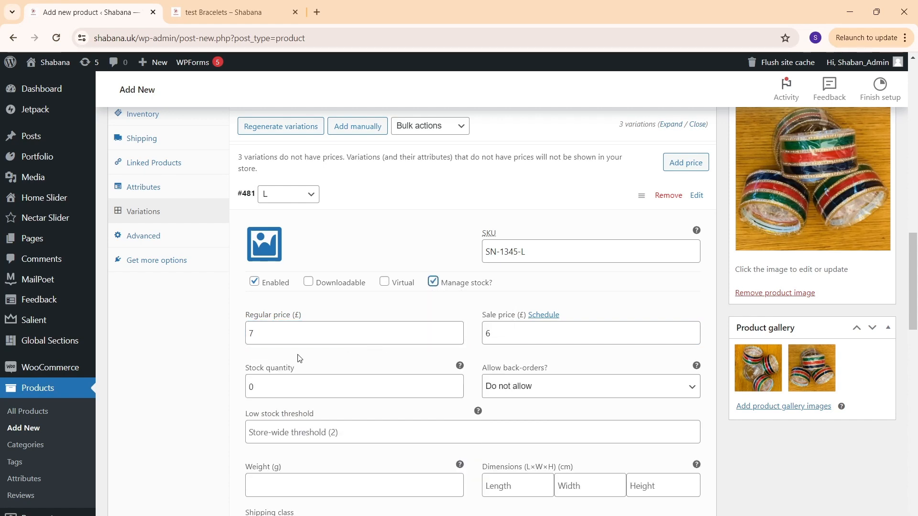
pyautogui.doubleClick(297, 386)
pyautogui.write('35')
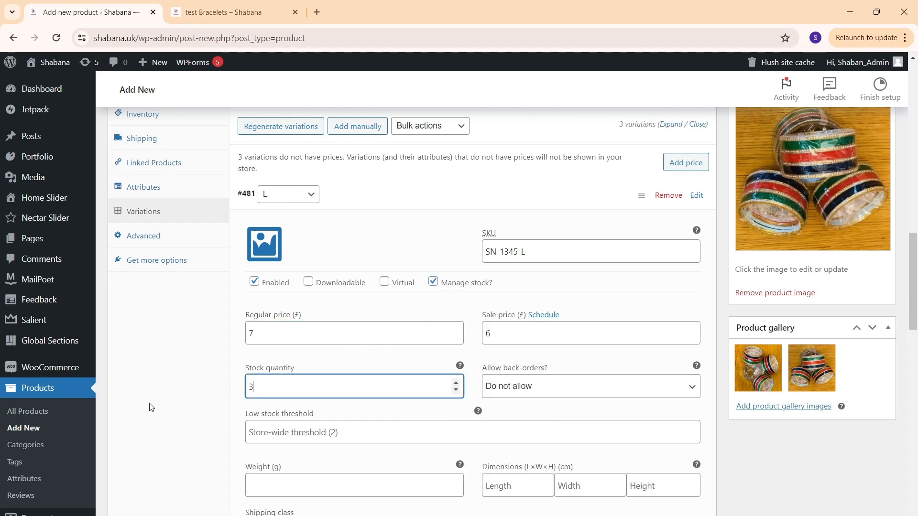
pyautogui.click(183, 390)
pyautogui.scroll(-1, 234, 368)
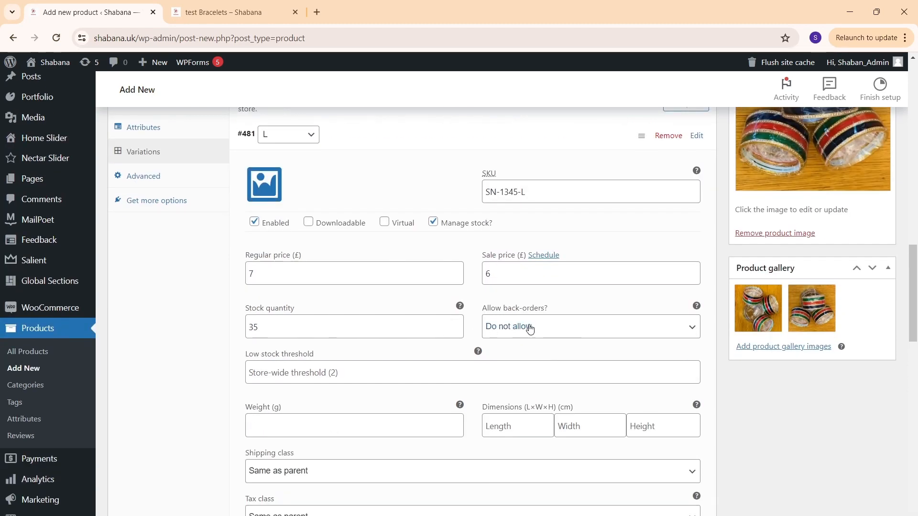
pyautogui.scroll(-2, 454, 316)
pyautogui.click(362, 253)
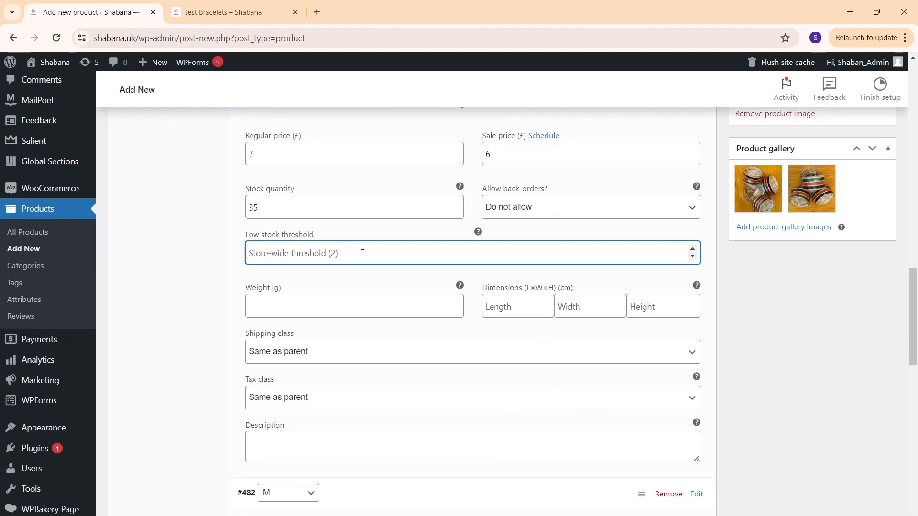
pyautogui.write('2')
pyautogui.click(204, 302)
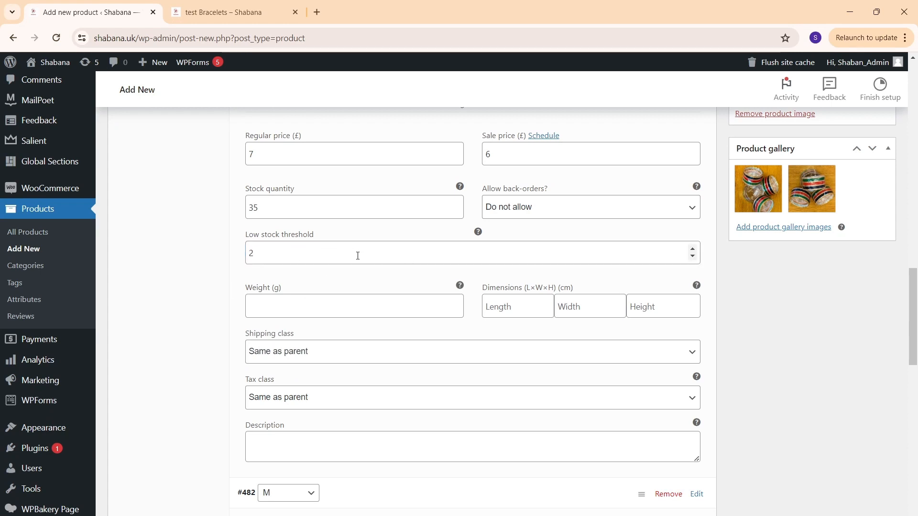
pyautogui.click(347, 313)
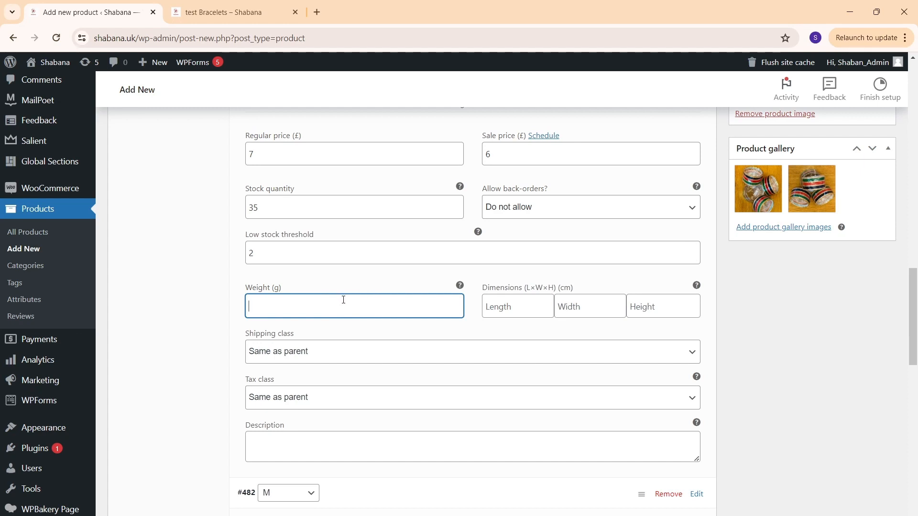
# Set the M variation's regular price to £7 and its sale price to £5
pyautogui.scroll(-3, 281, 302)
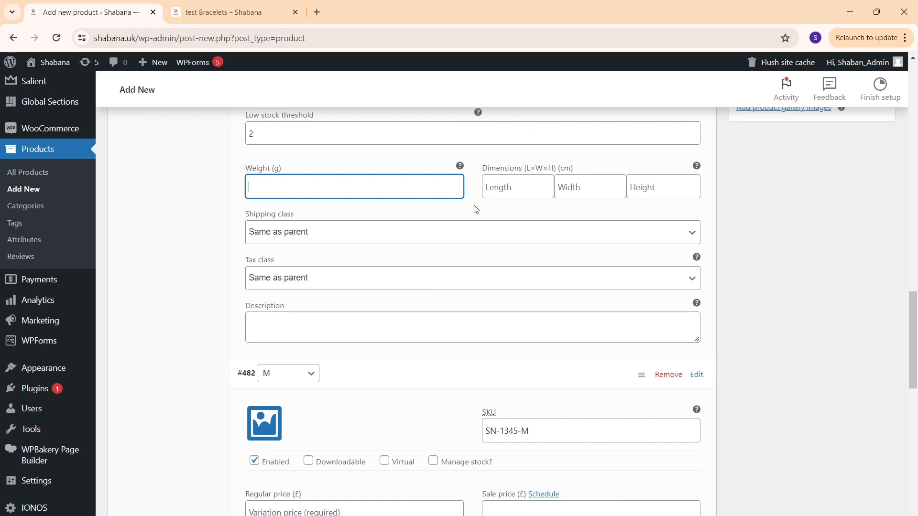
pyautogui.scroll(-5, 431, 289)
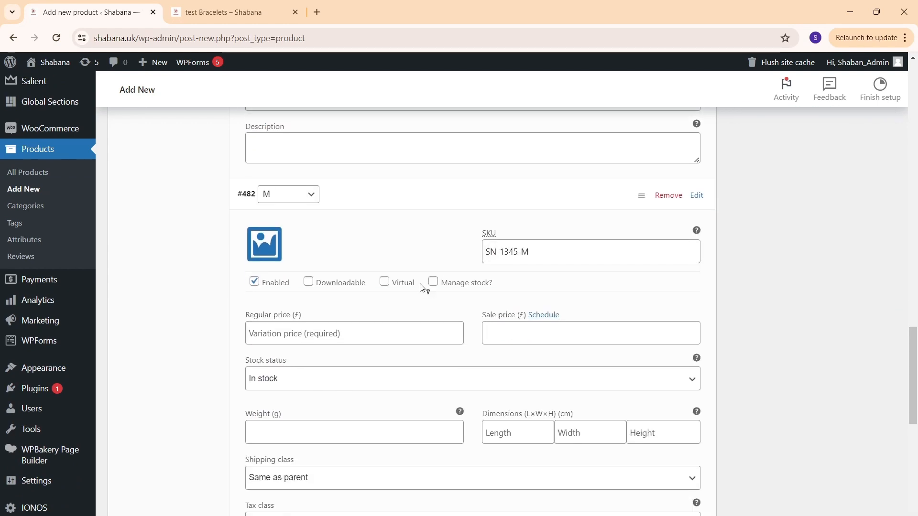
pyautogui.click(298, 280)
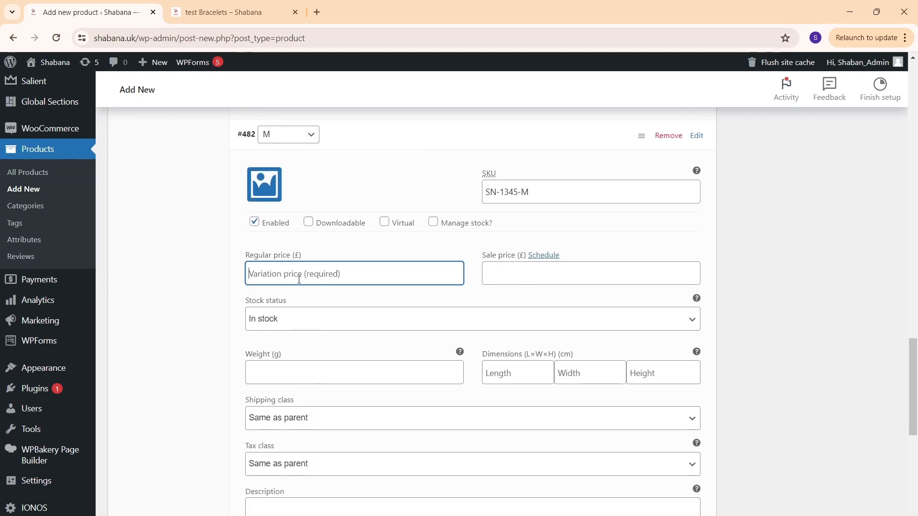
pyautogui.write('7')
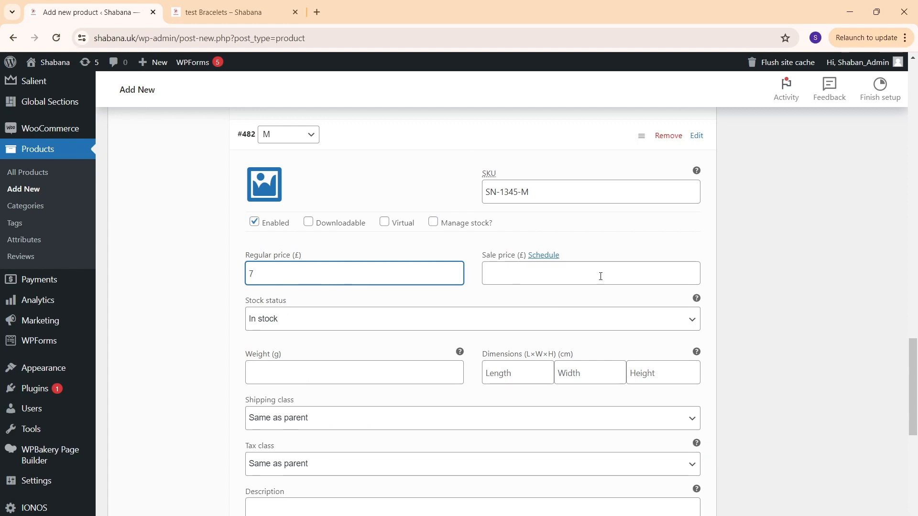
pyautogui.click(574, 280)
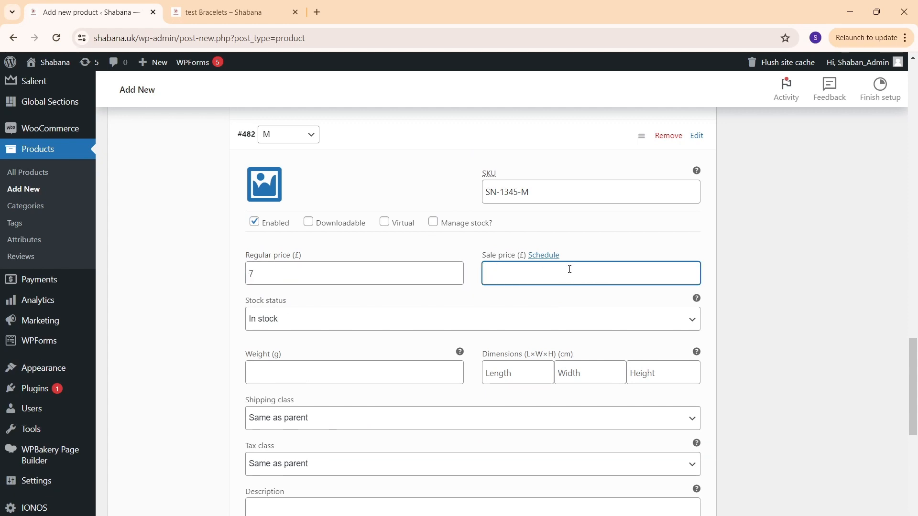
pyautogui.write('5')
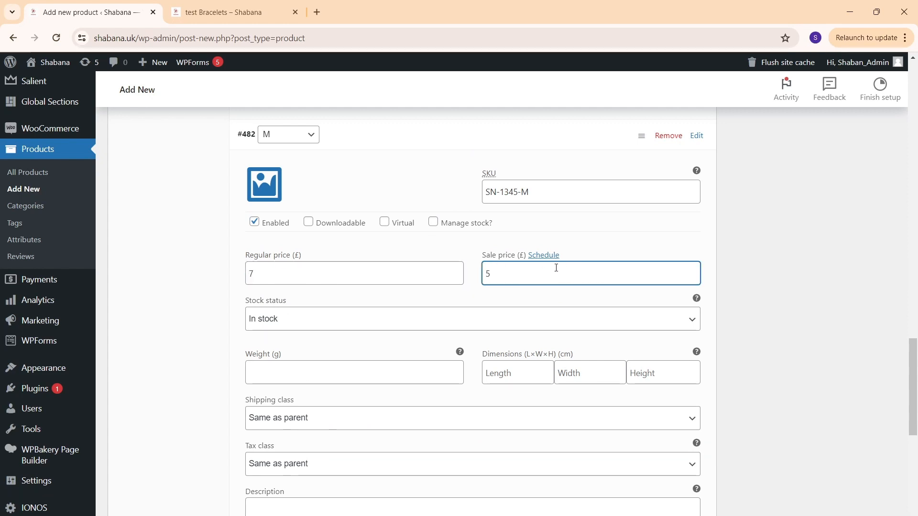
# Schedule the M variation's sale price to run from 2024-05-26 to 2024-06-09
pyautogui.click(548, 256)
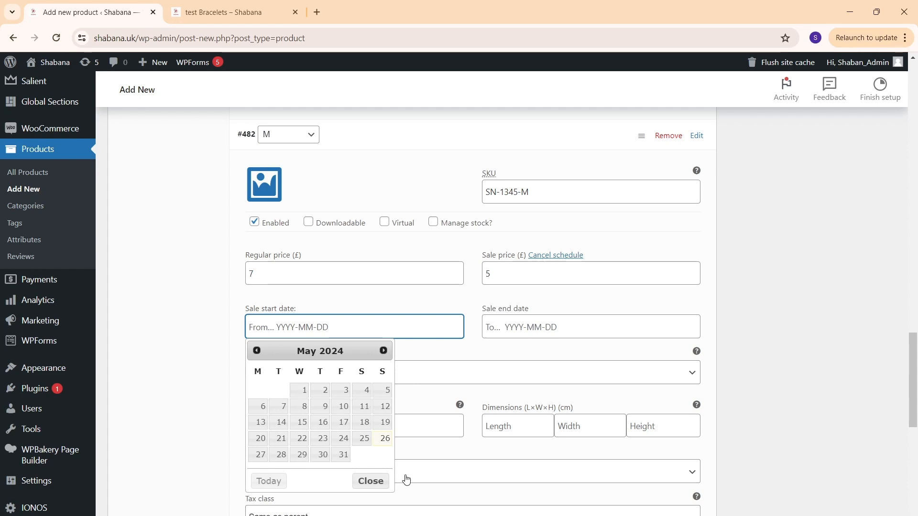
pyautogui.click(383, 438)
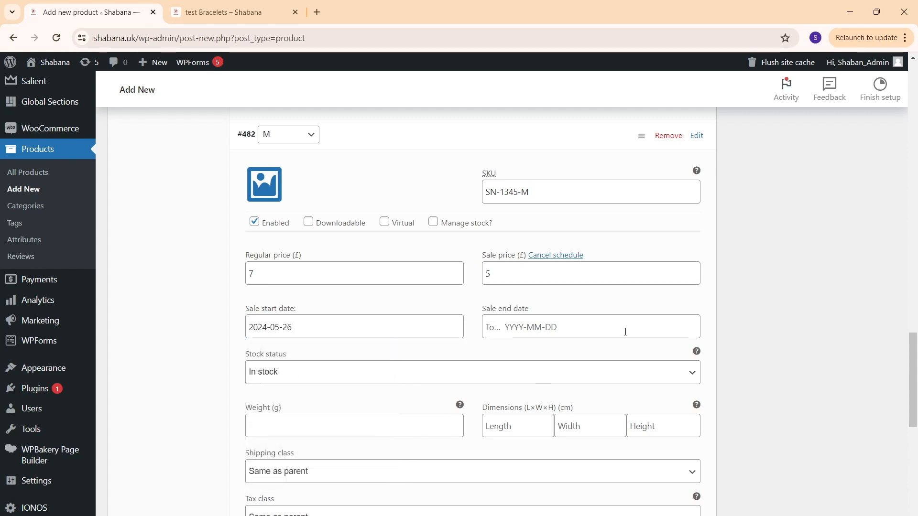
pyautogui.click(624, 329)
pyautogui.click(620, 351)
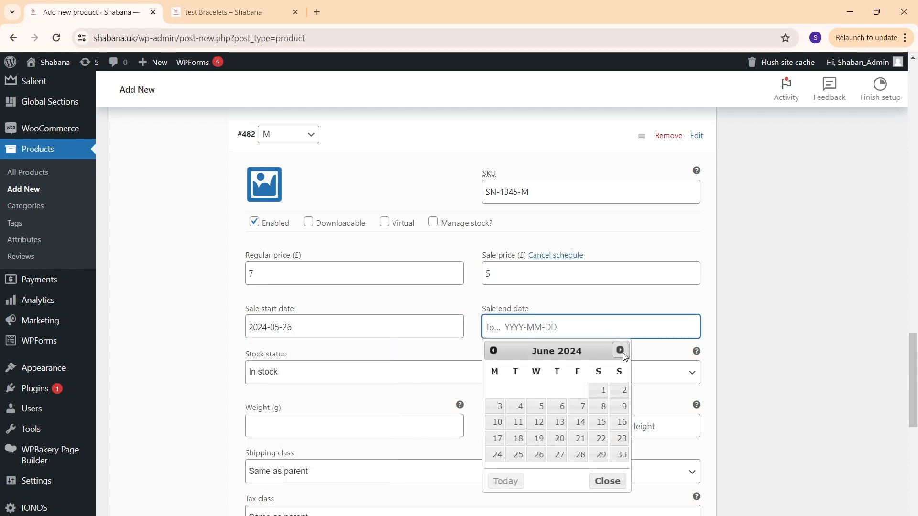
pyautogui.click(623, 408)
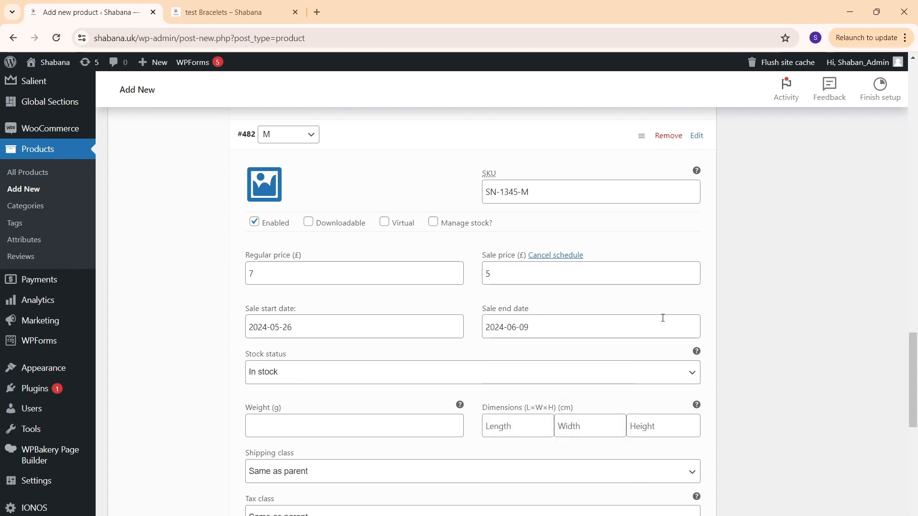
# Enable stock management for the M variation and set its stock quantity to 30
pyautogui.scroll(-3, 780, 312)
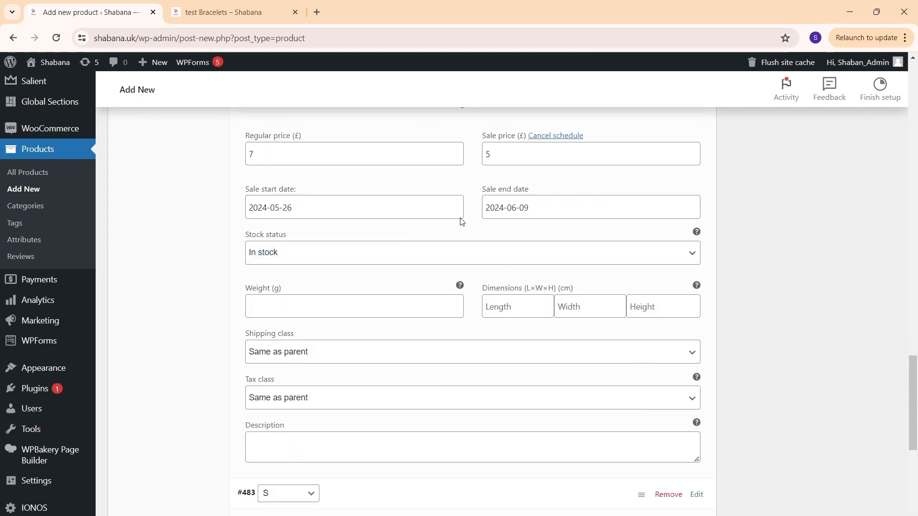
pyautogui.scroll(3, 482, 248)
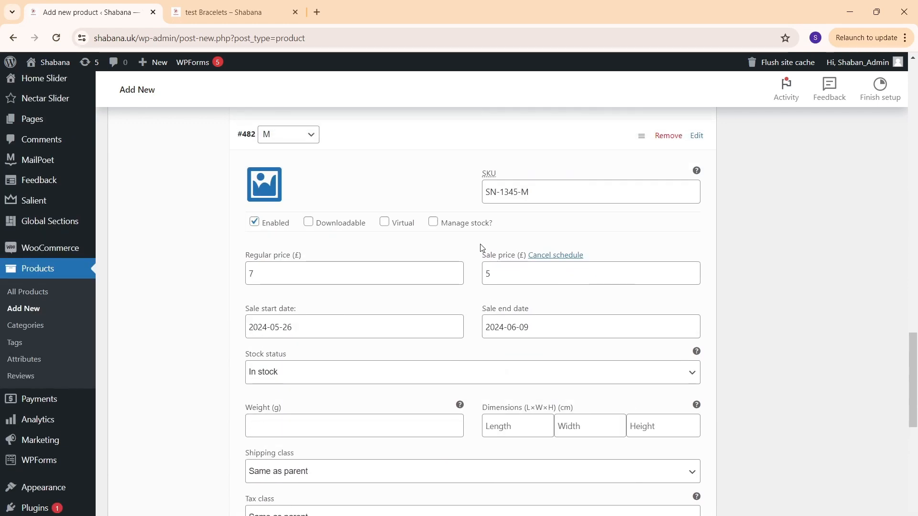
pyautogui.click(433, 223)
pyautogui.moveTo(277, 377); pyautogui.dragTo(172, 385)
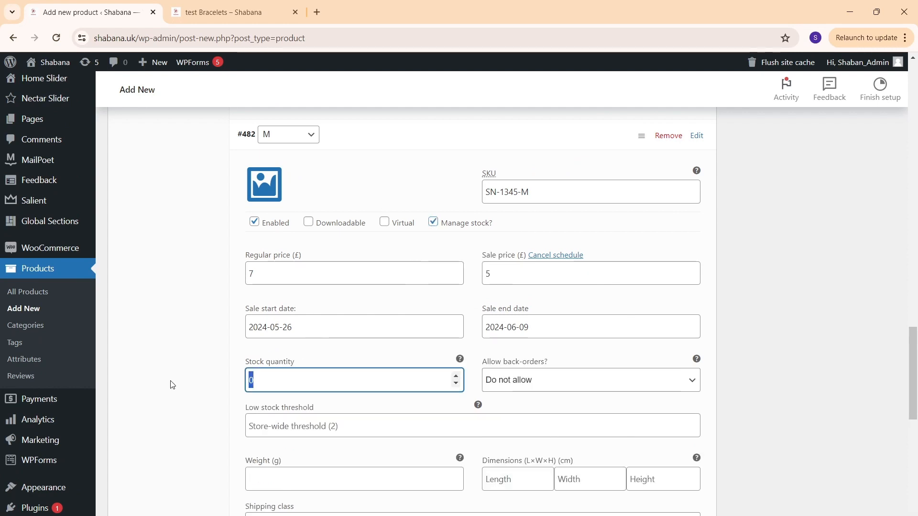
pyautogui.write('30')
pyautogui.click(213, 374)
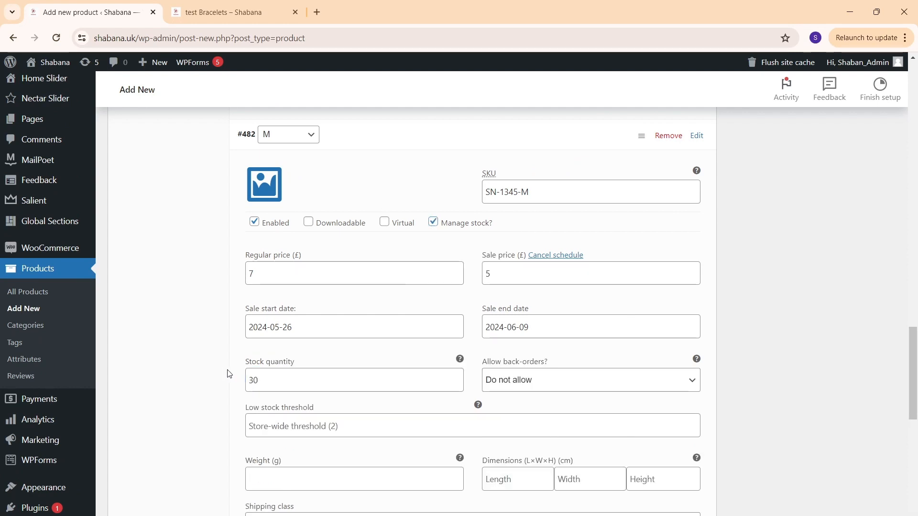
# Enable stock management for the S variation with a stock quantity of 42 and a low stock threshold of 2
pyautogui.scroll(-6, 229, 364)
pyautogui.scroll(-2, 325, 347)
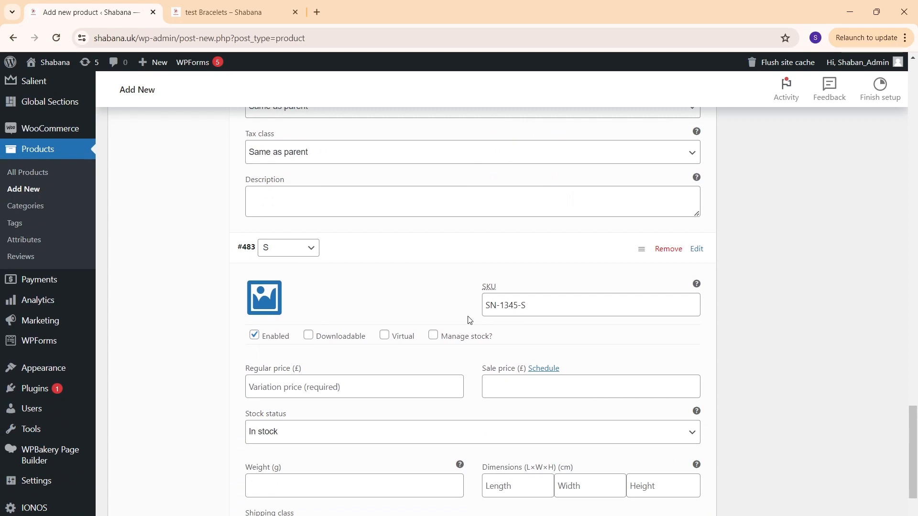
pyautogui.click(433, 336)
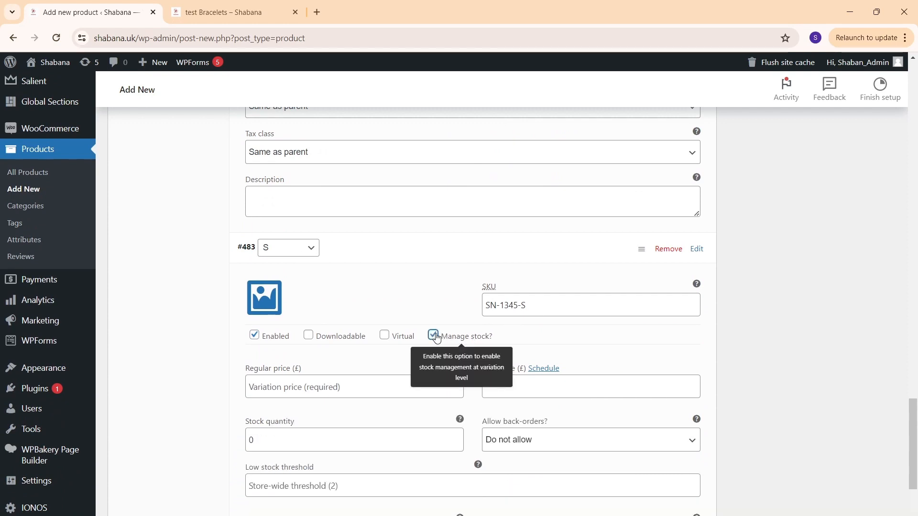
pyautogui.moveTo(282, 438); pyautogui.dragTo(160, 442)
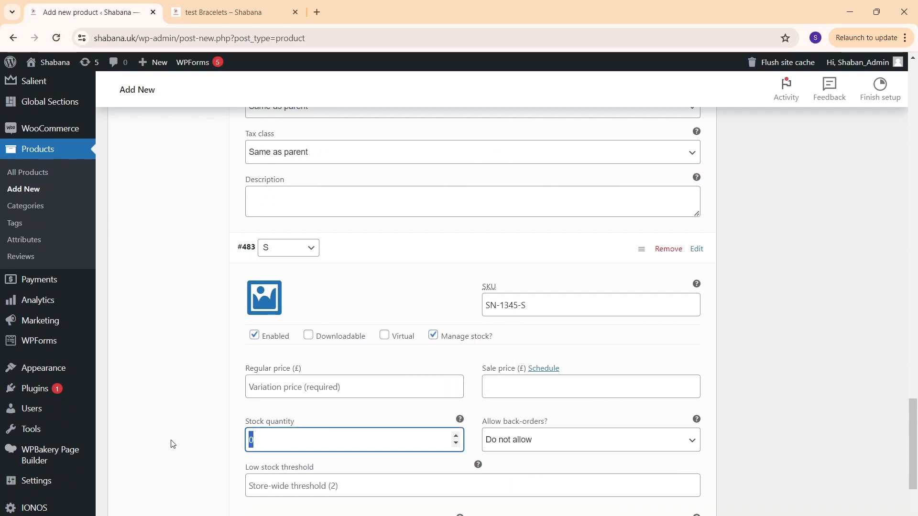
pyautogui.click(164, 427)
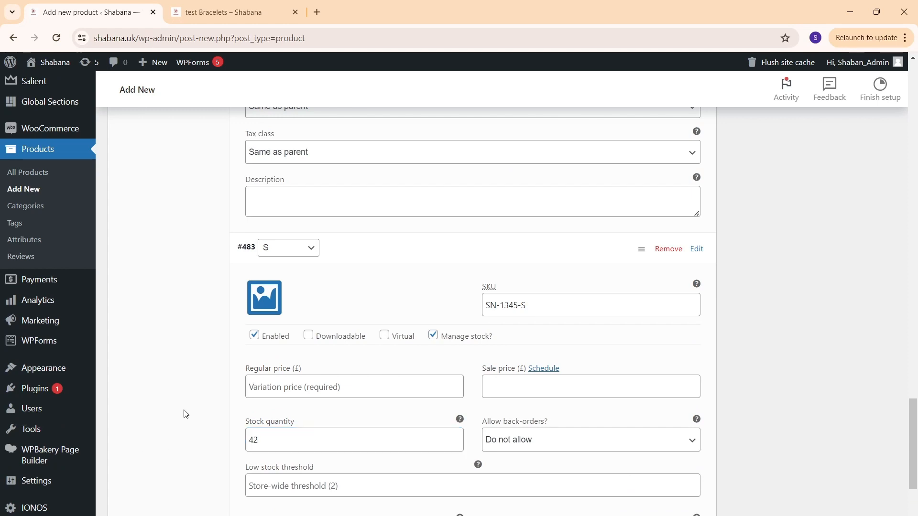
pyautogui.scroll(-2, 187, 413)
pyautogui.click(320, 367)
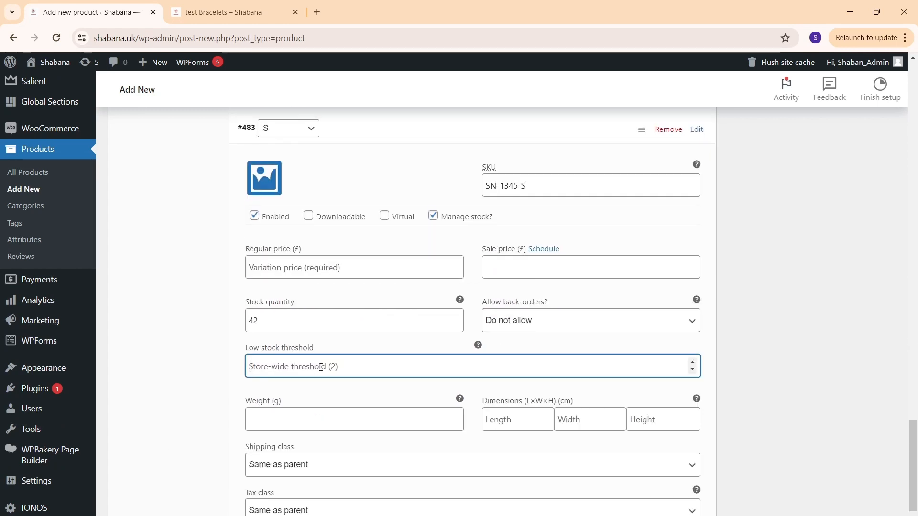
pyautogui.write('2')
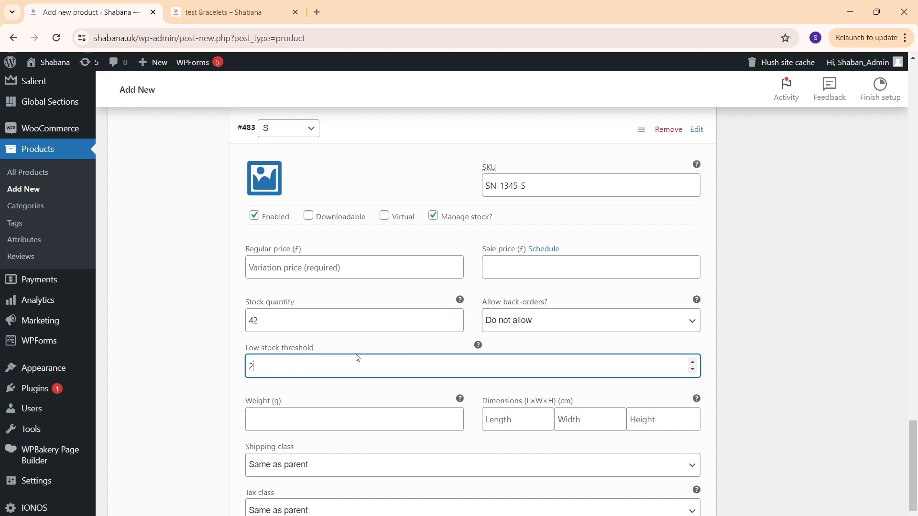
pyautogui.click(174, 345)
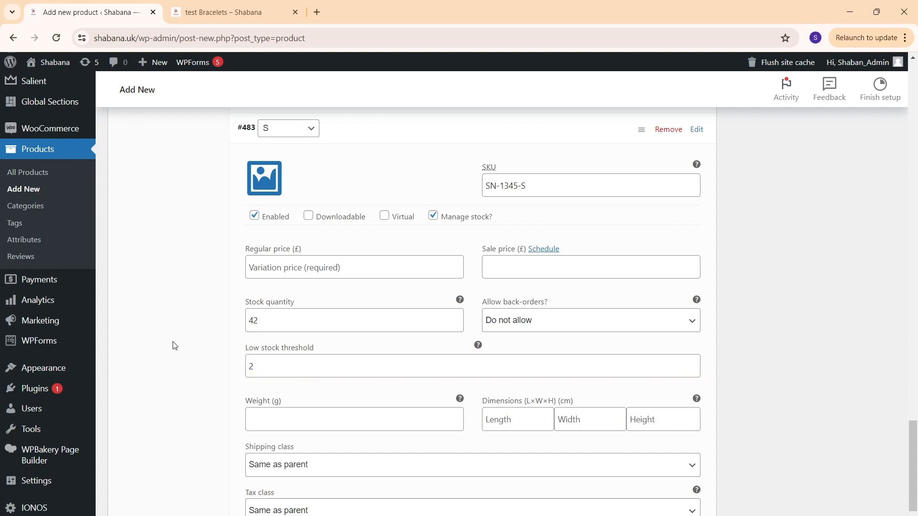
pyautogui.moveTo(281, 321); pyautogui.dragTo(211, 328)
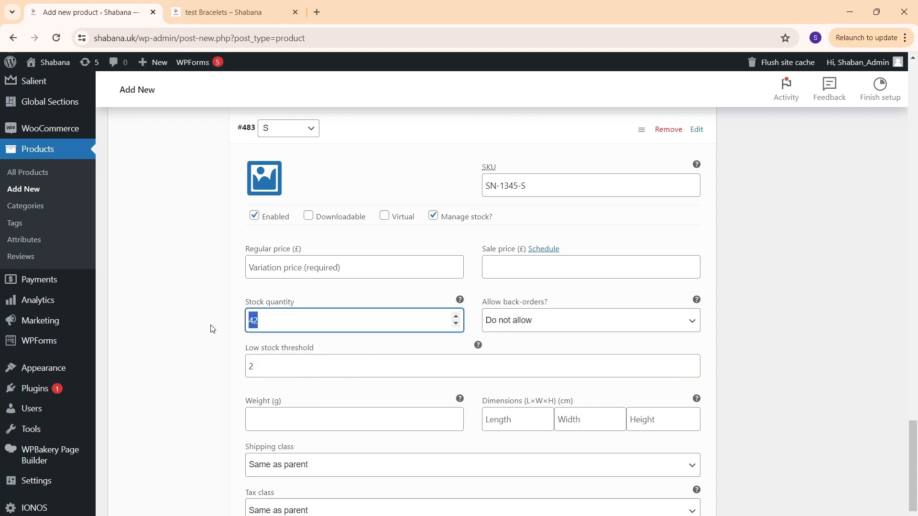
pyautogui.click(276, 361)
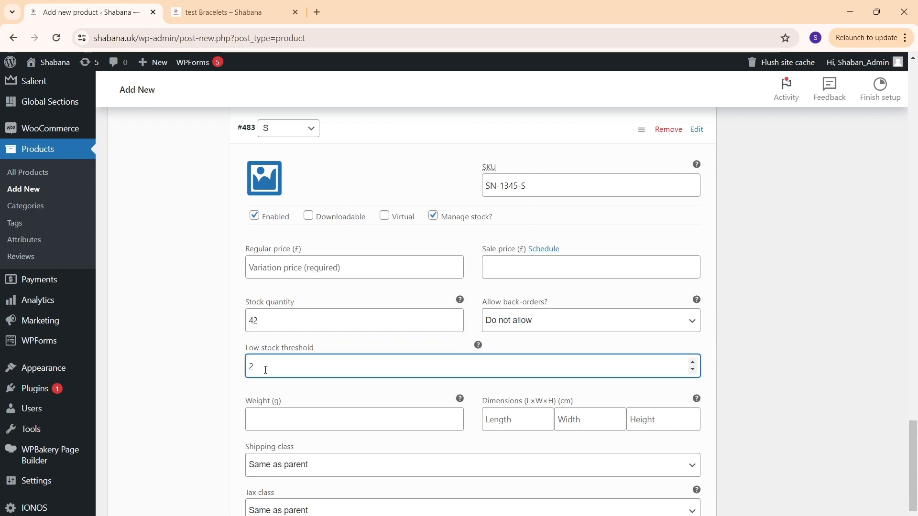
# Set the S variation's regular price to £7 and its sale price to £4.5
pyautogui.click(331, 268)
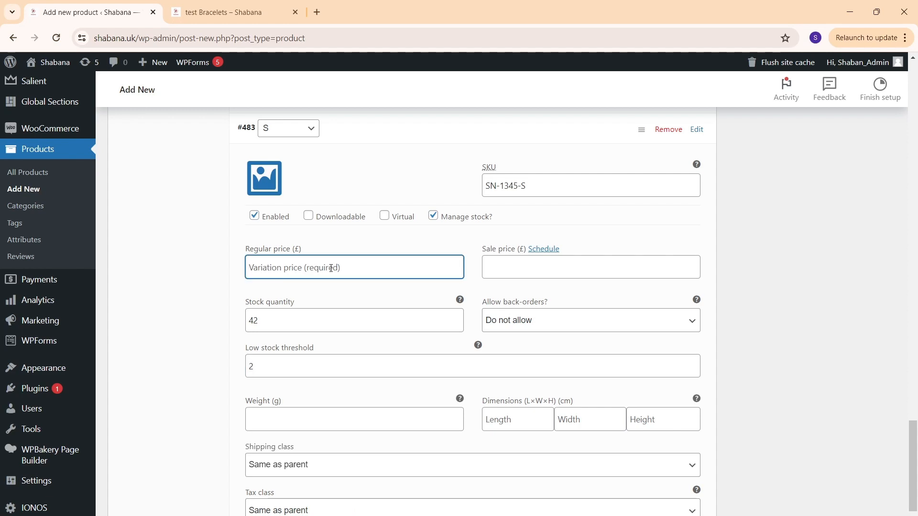
pyautogui.write('7')
pyautogui.click(516, 269)
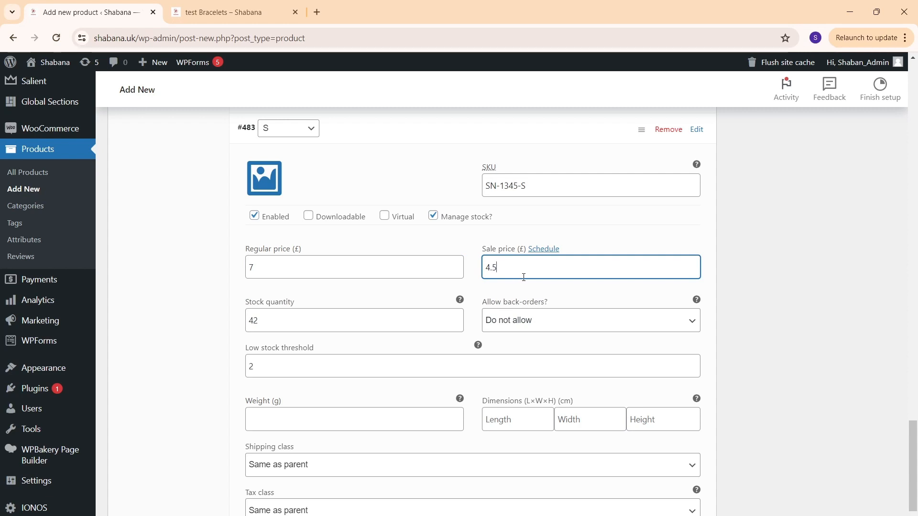
# Schedule the S variation's sale price to run from 2024-05-26 to 2024-06-09
pyautogui.click(549, 249)
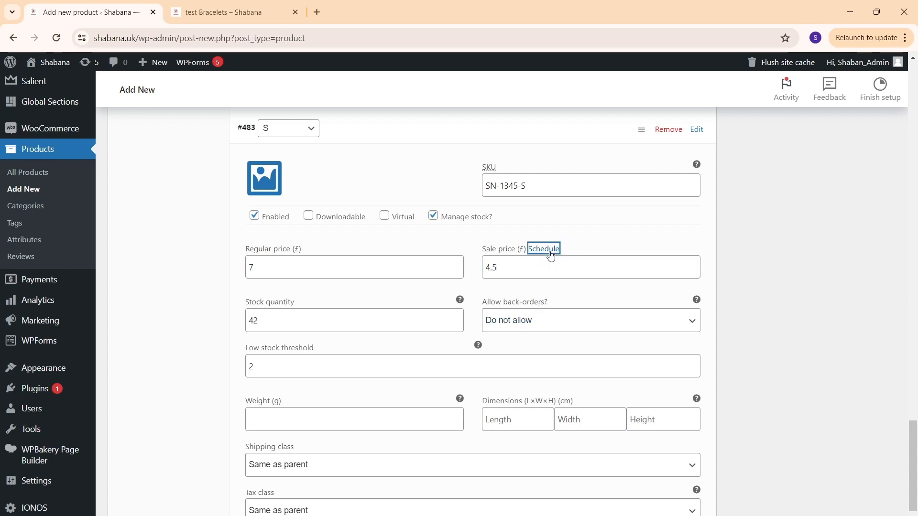
pyautogui.click(379, 318)
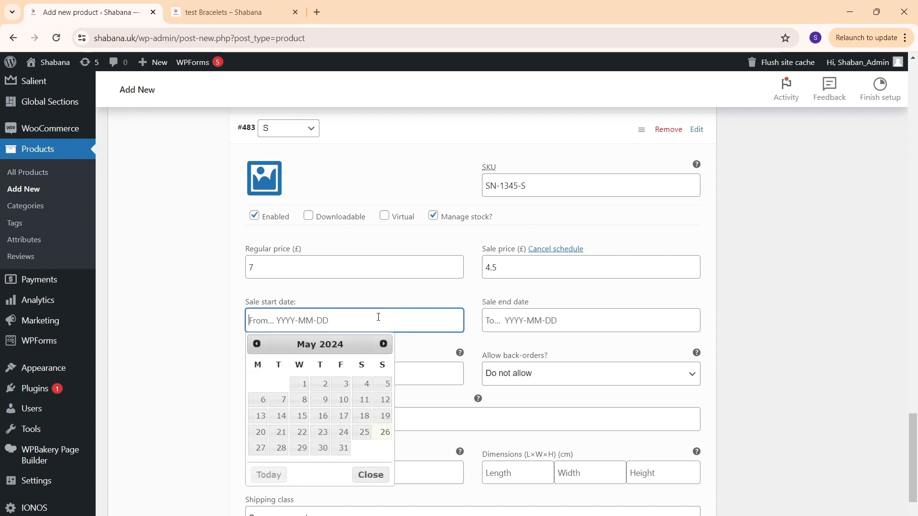
pyautogui.click(386, 433)
pyautogui.click(592, 319)
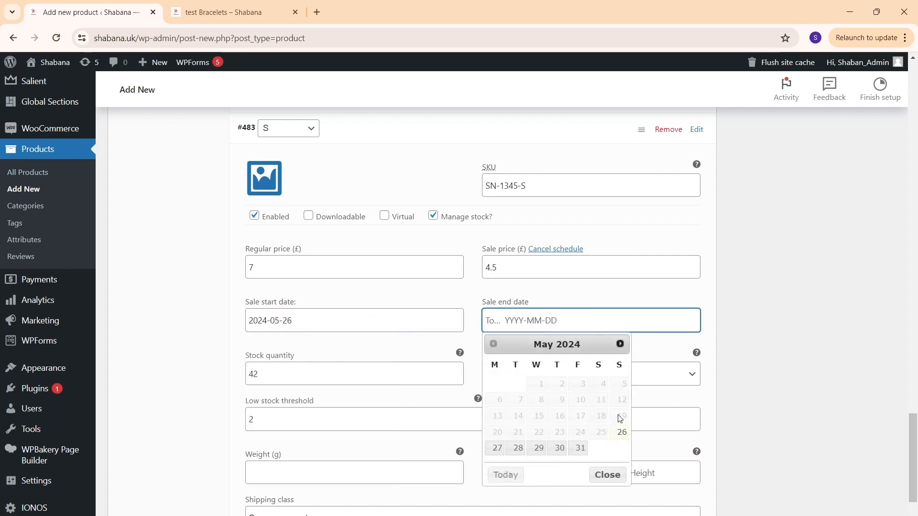
pyautogui.click(620, 344)
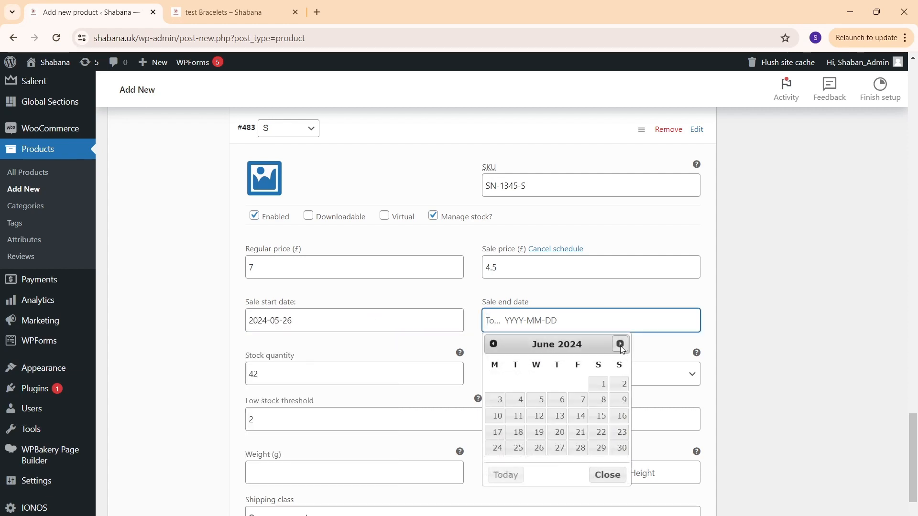
pyautogui.click(622, 400)
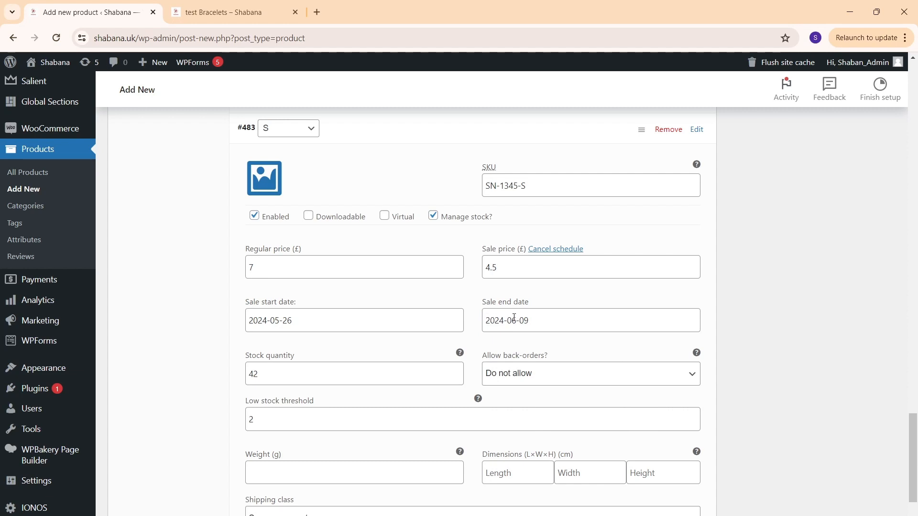
# Review the prices, sale dates, stock settings and remaining fields across the S, L and M variations
pyautogui.scroll(-2, 524, 316)
pyautogui.scroll(-2, 535, 317)
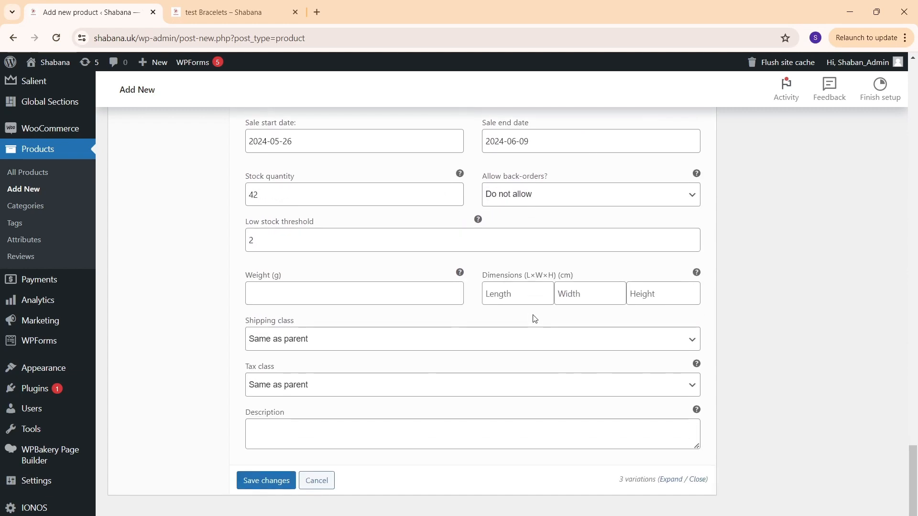
pyautogui.click(274, 426)
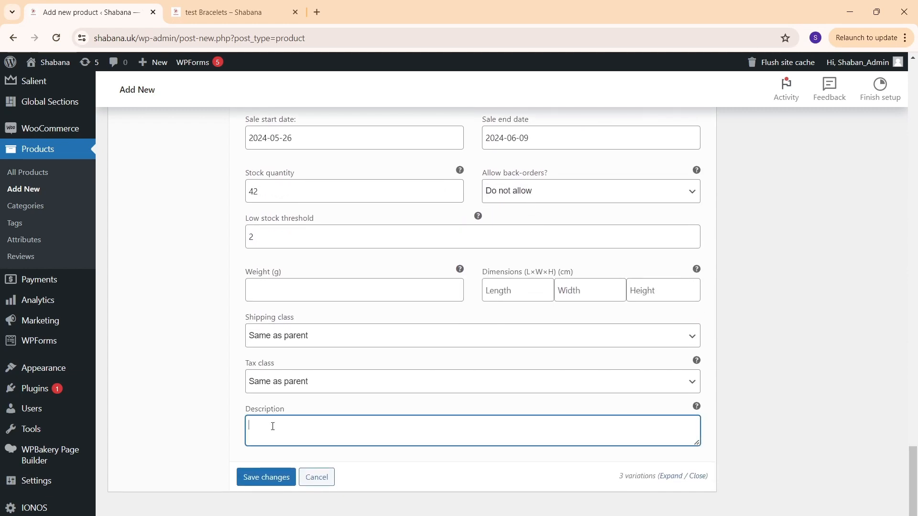
pyautogui.scroll(15, 295, 408)
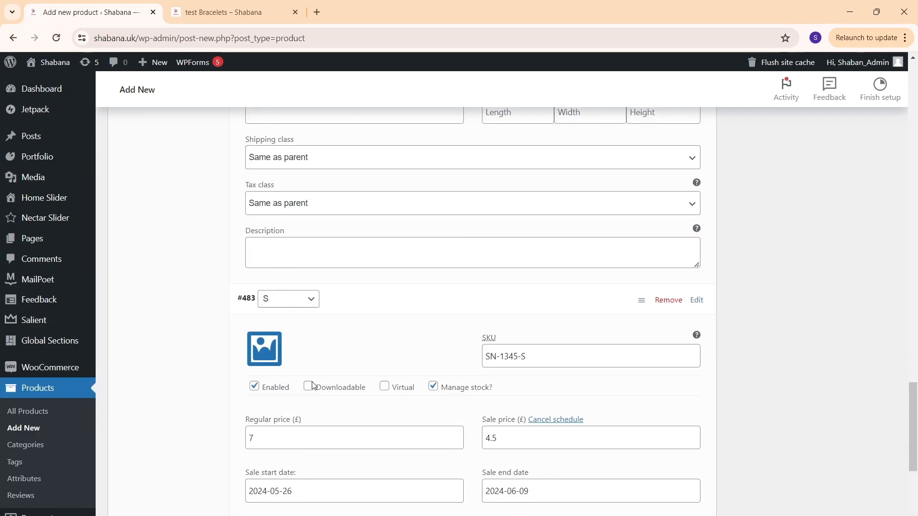
pyautogui.scroll(3, 314, 385)
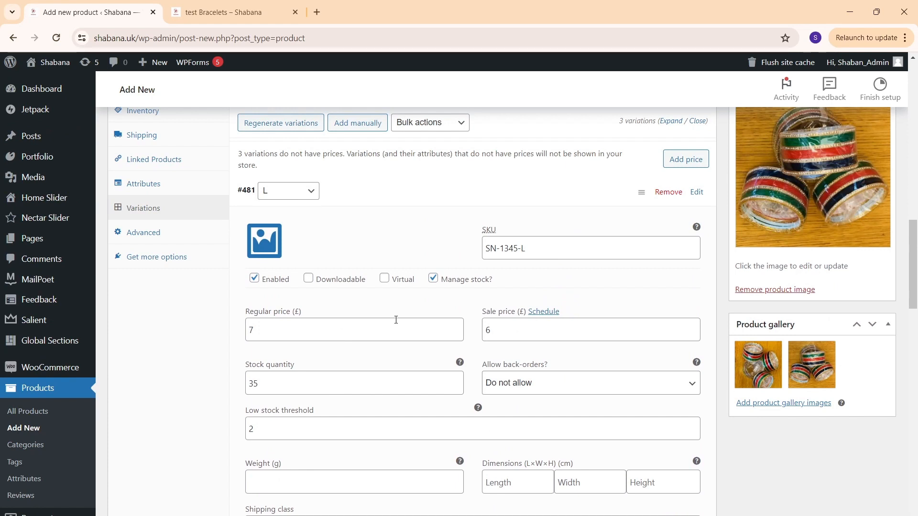
pyautogui.scroll(-1, 526, 261)
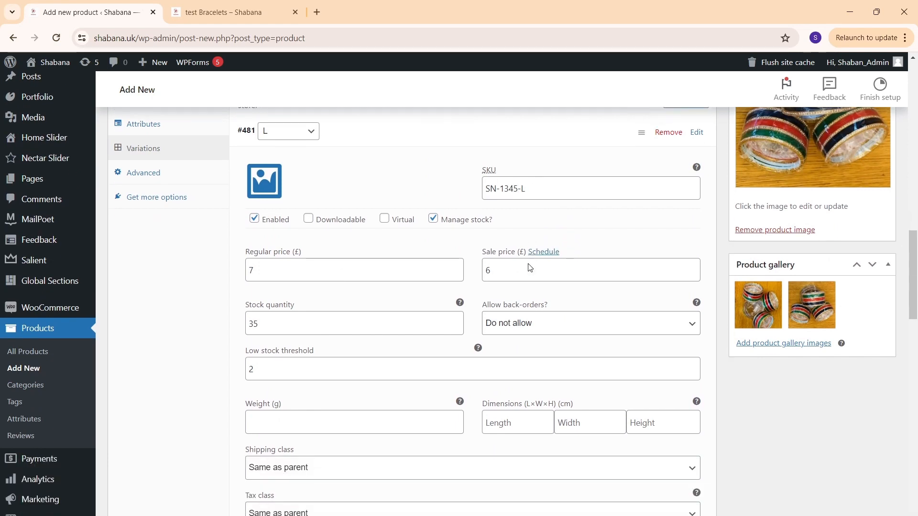
pyautogui.click(515, 272)
pyautogui.click(335, 271)
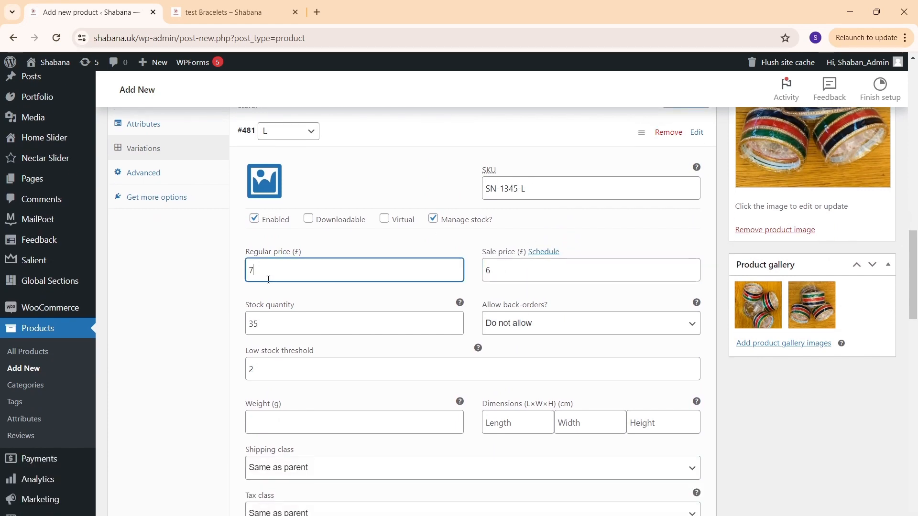
pyautogui.click(305, 318)
pyautogui.scroll(-3, 305, 319)
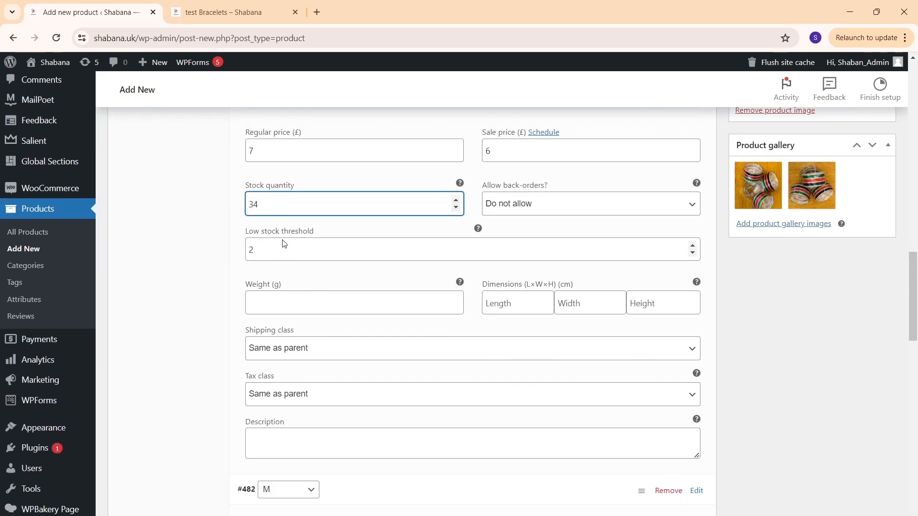
pyautogui.click(331, 258)
pyautogui.scroll(-2, 343, 272)
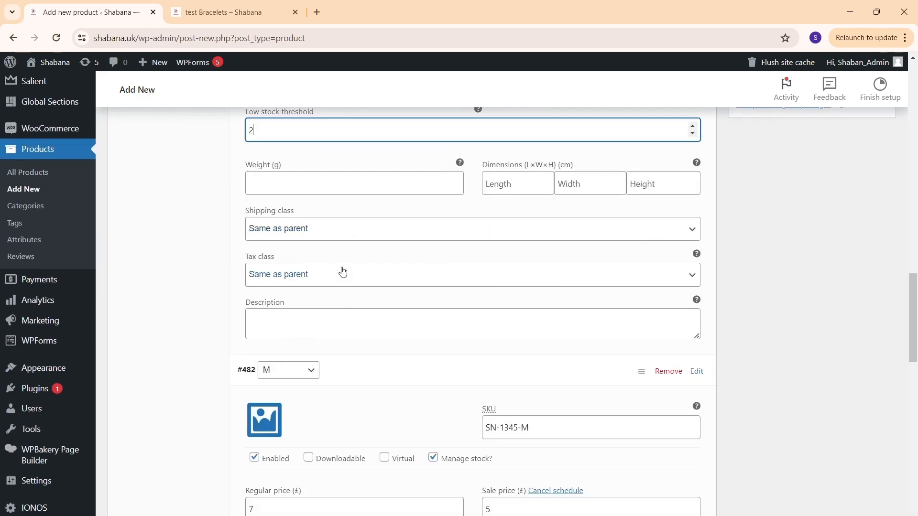
pyautogui.scroll(-5, 343, 272)
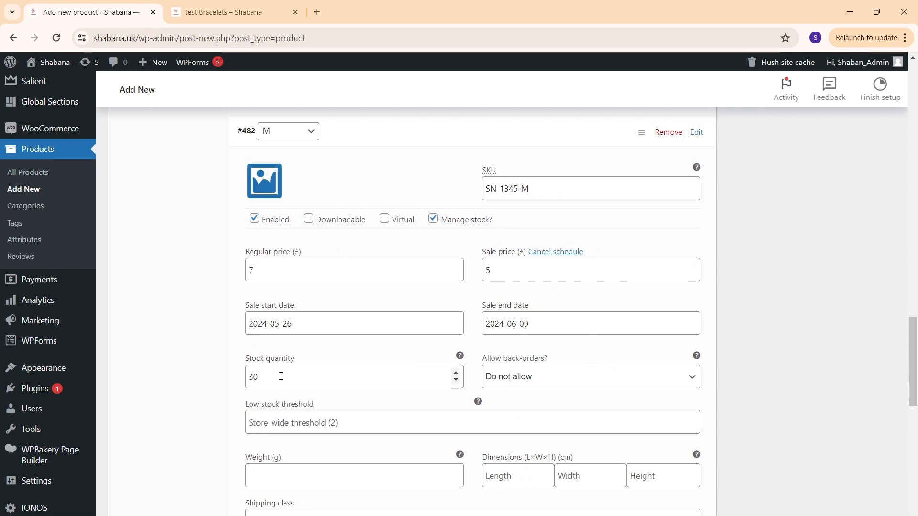
# Schedule the L variation's sale price to run from 2024-05-26 to 2024-06-09
pyautogui.scroll(9, 415, 301)
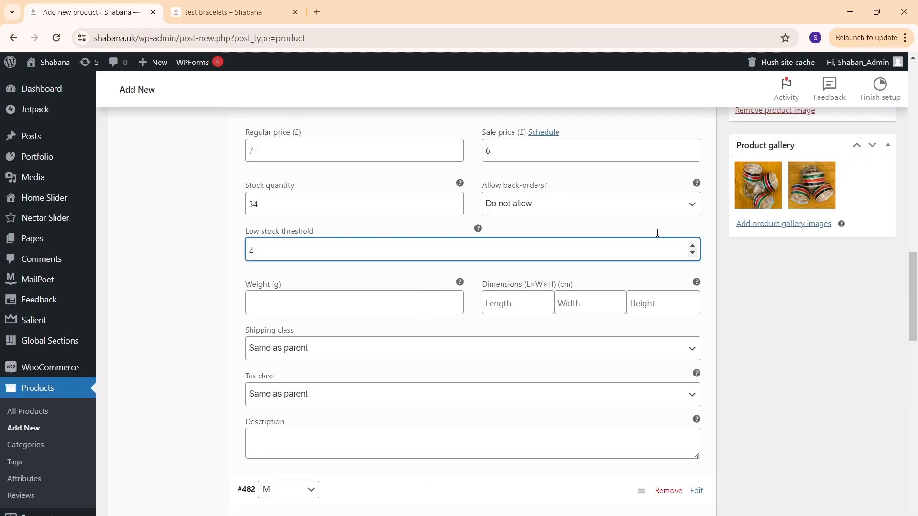
pyautogui.click(543, 192)
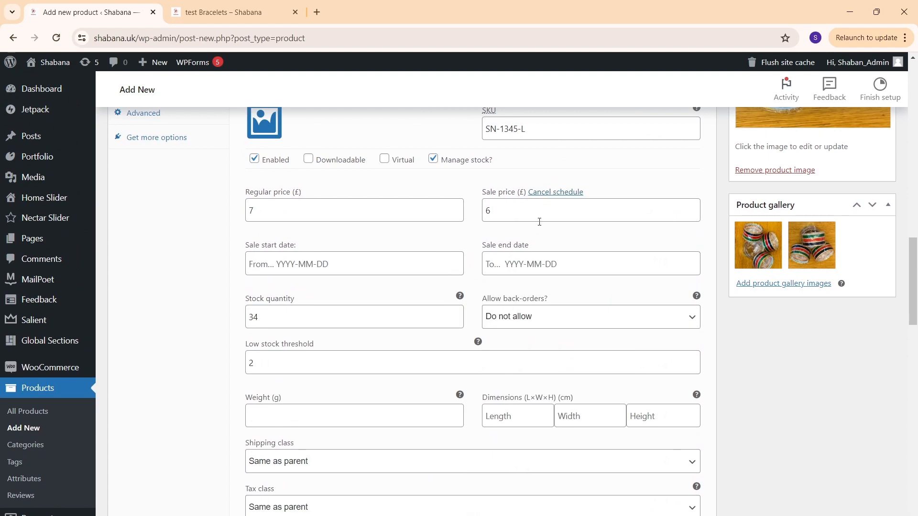
pyautogui.click(369, 265)
pyautogui.click(384, 375)
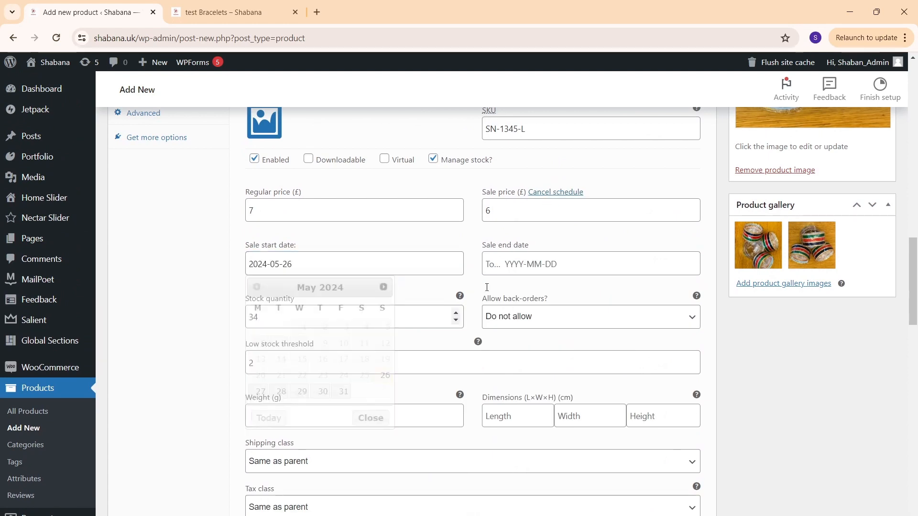
pyautogui.click(576, 263)
pyautogui.click(620, 287)
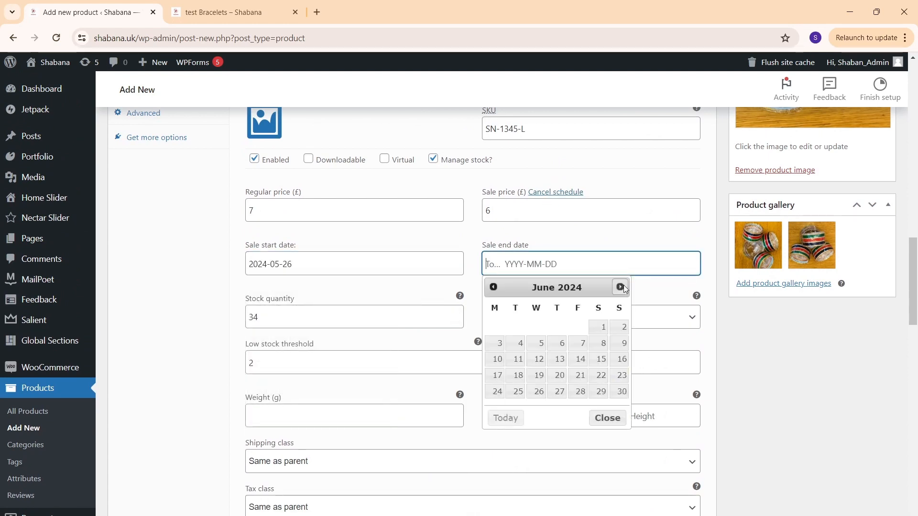
pyautogui.click(622, 343)
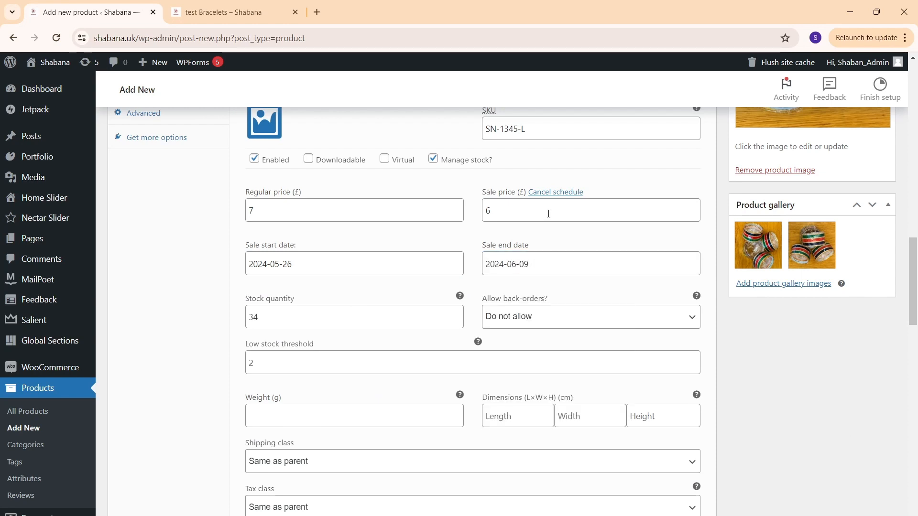
pyautogui.scroll(3, 554, 229)
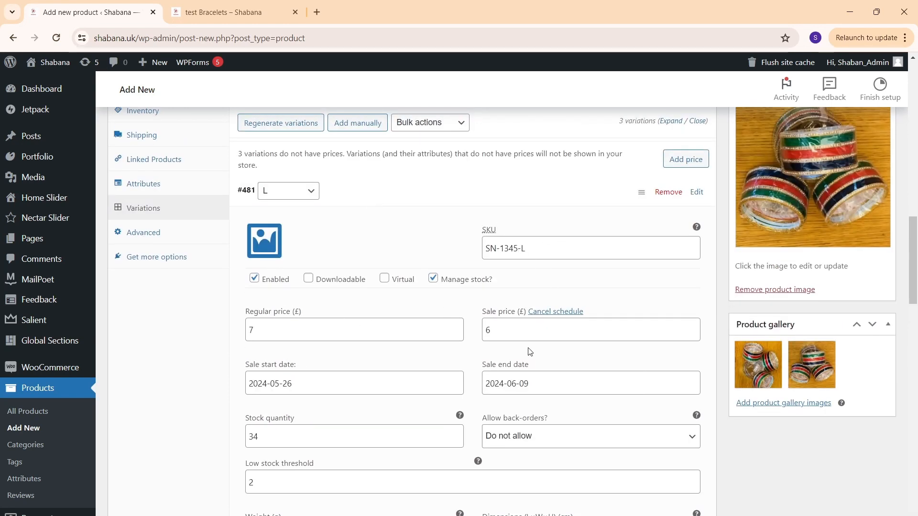
# Check the settings of the L, M and S variations and save the variation changes
pyautogui.scroll(-4, 481, 345)
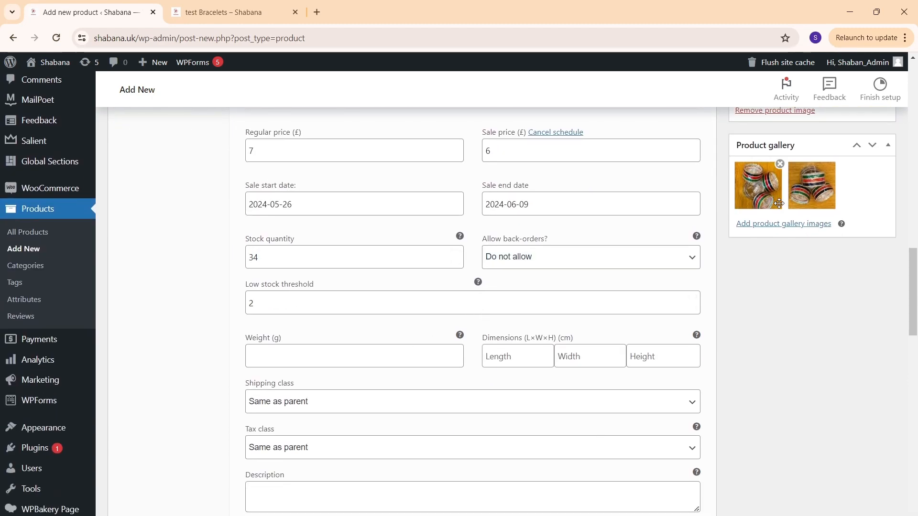
pyautogui.moveTo(763, 174)
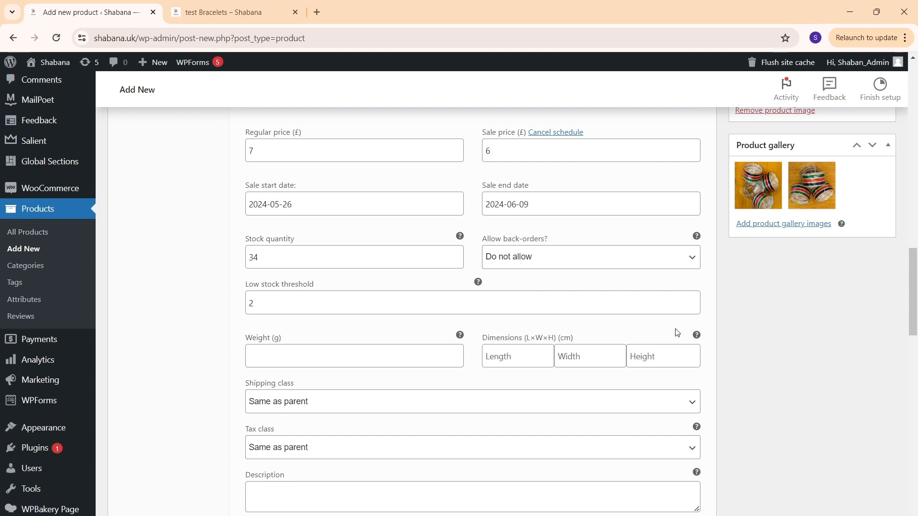
pyautogui.scroll(-13, 511, 270)
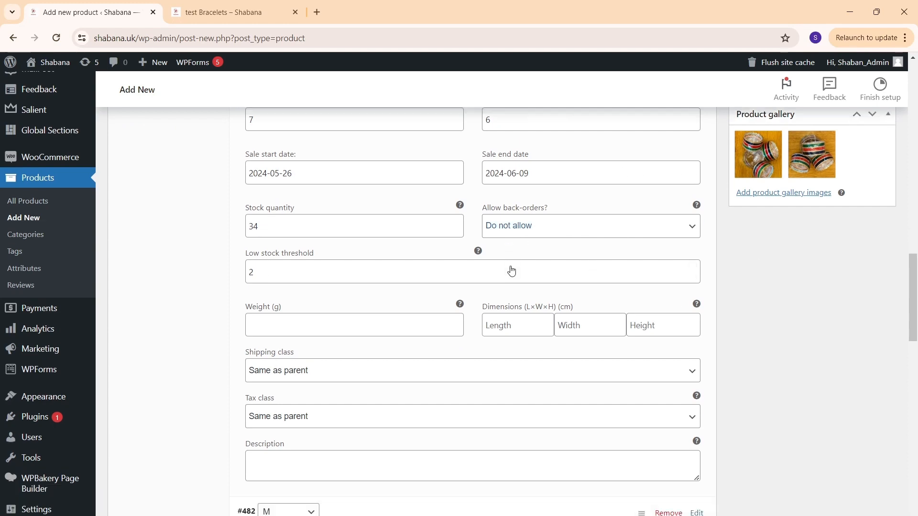
pyautogui.scroll(-6, 511, 266)
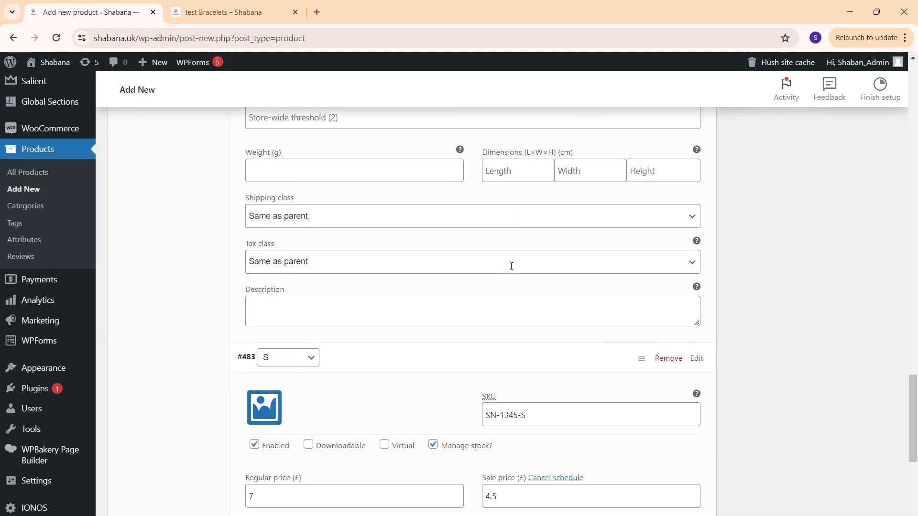
pyautogui.scroll(-4, 516, 258)
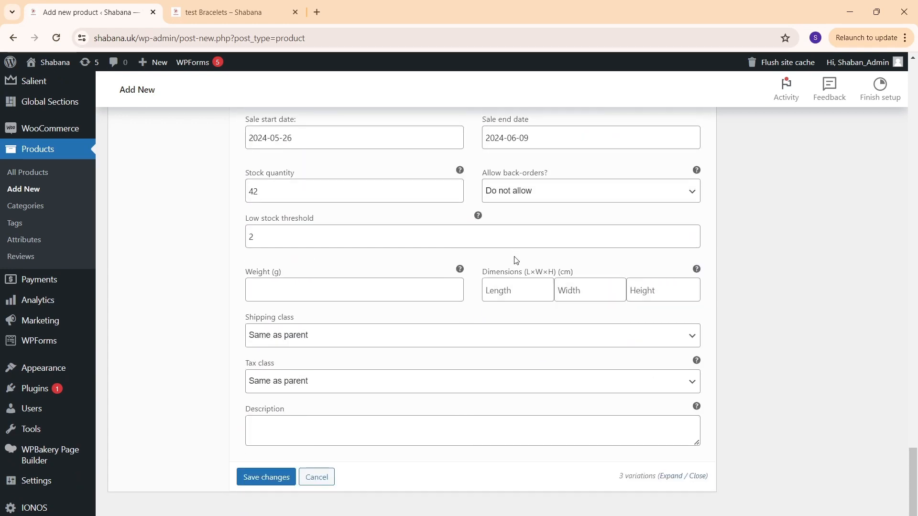
pyautogui.click(257, 480)
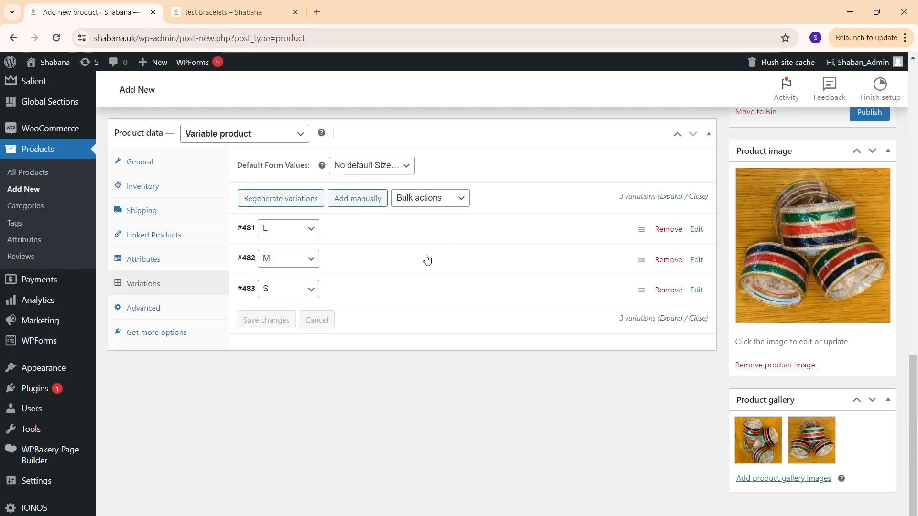
# Review the product's title, description, tags, categories, slug, short description, variations and images before publishing
pyautogui.scroll(1, 331, 272)
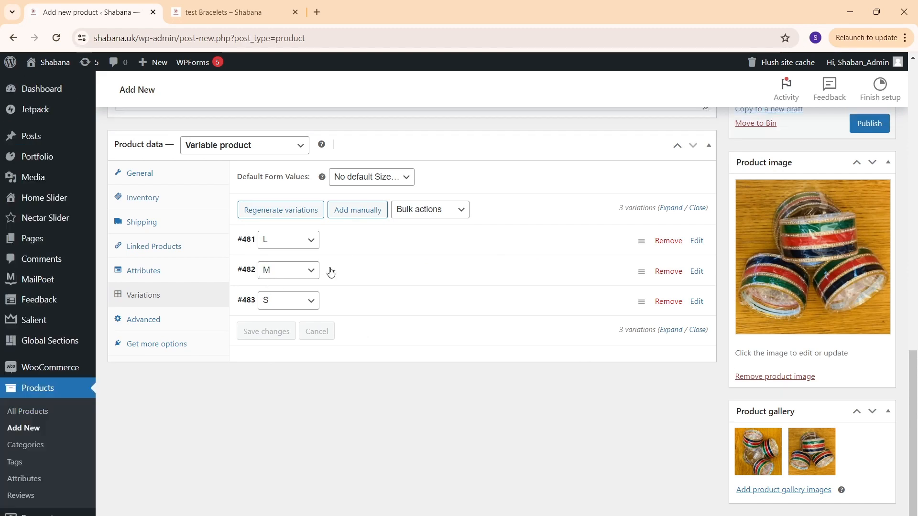
pyautogui.scroll(3, 331, 272)
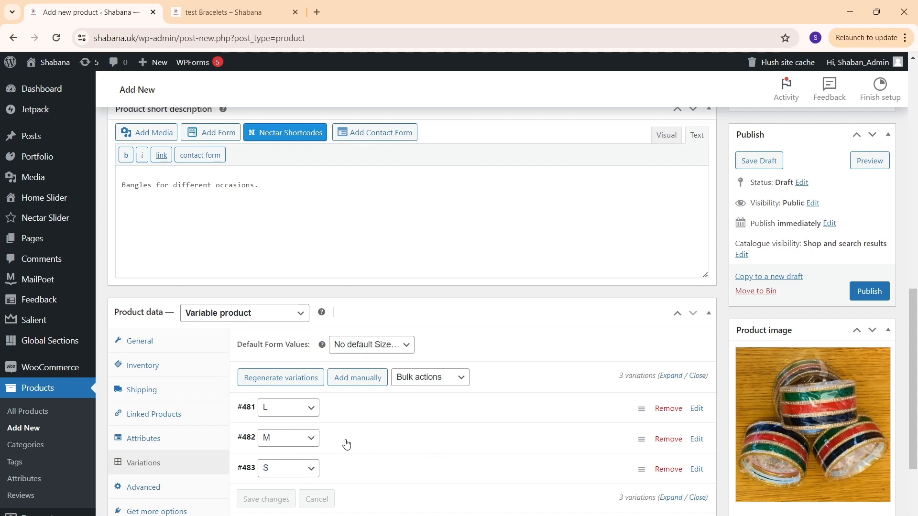
pyautogui.scroll(-1, 378, 439)
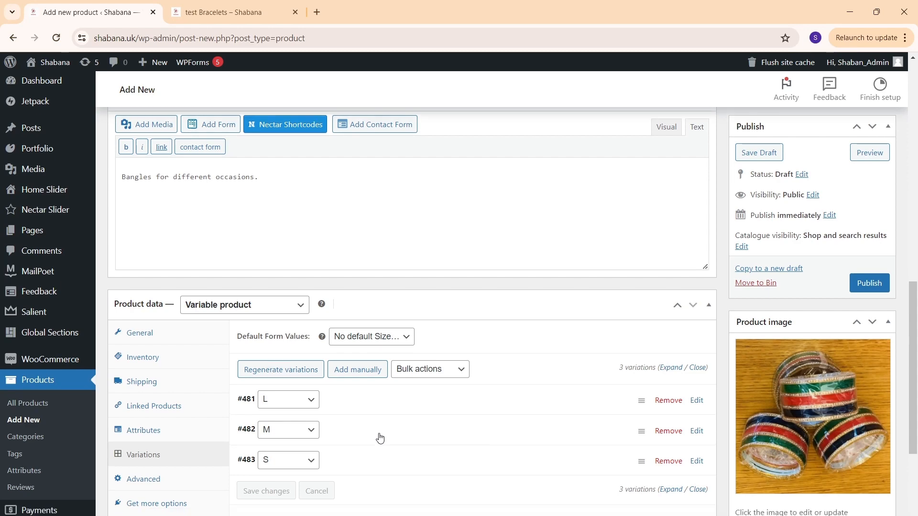
pyautogui.scroll(-4, 380, 438)
pyautogui.scroll(10, 380, 438)
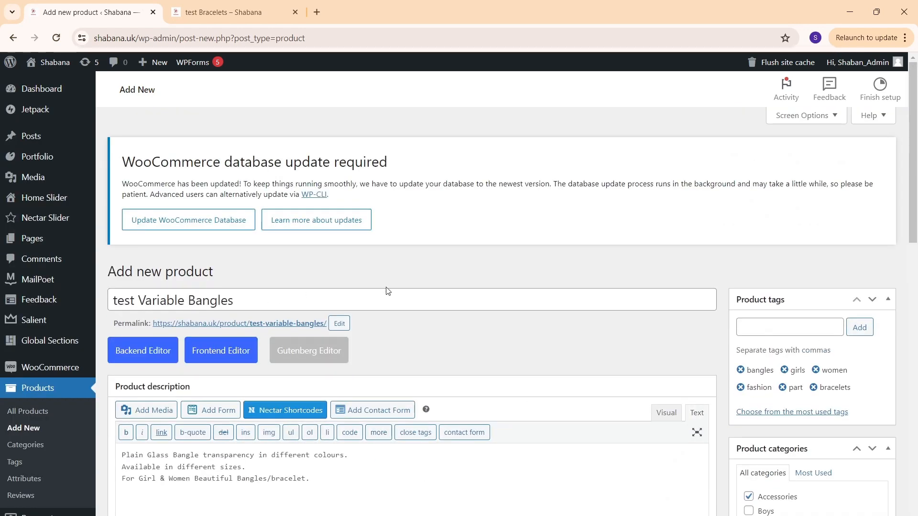
pyautogui.moveTo(251, 306); pyautogui.dragTo(99, 317)
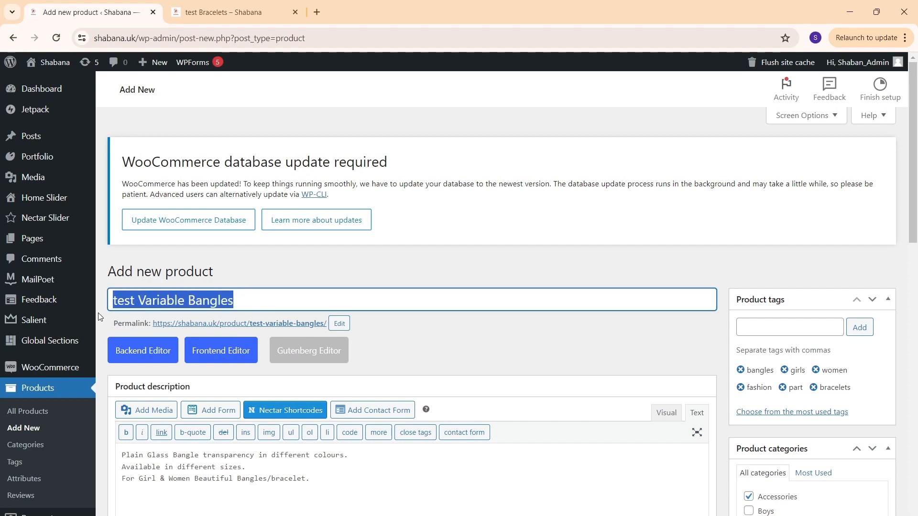
pyautogui.scroll(-3, 196, 286)
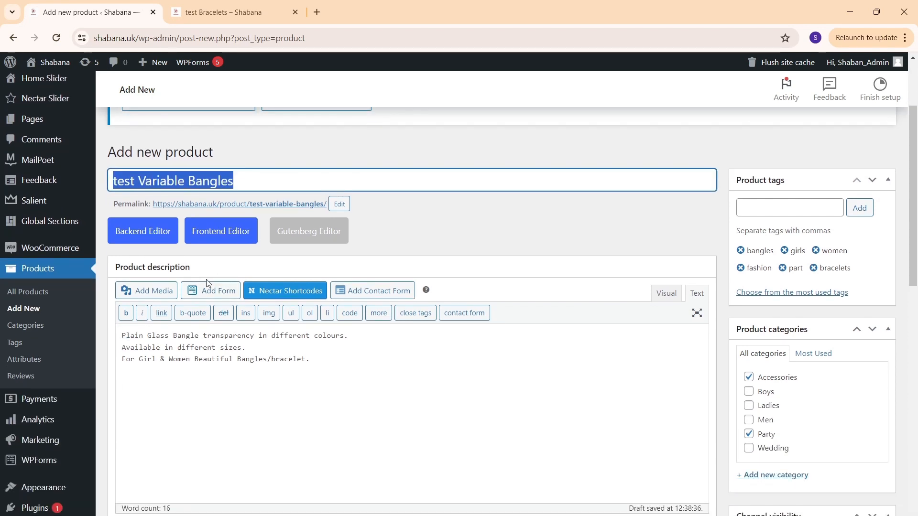
pyautogui.moveTo(302, 361); pyautogui.dragTo(152, 336)
pyautogui.scroll(-1, 304, 336)
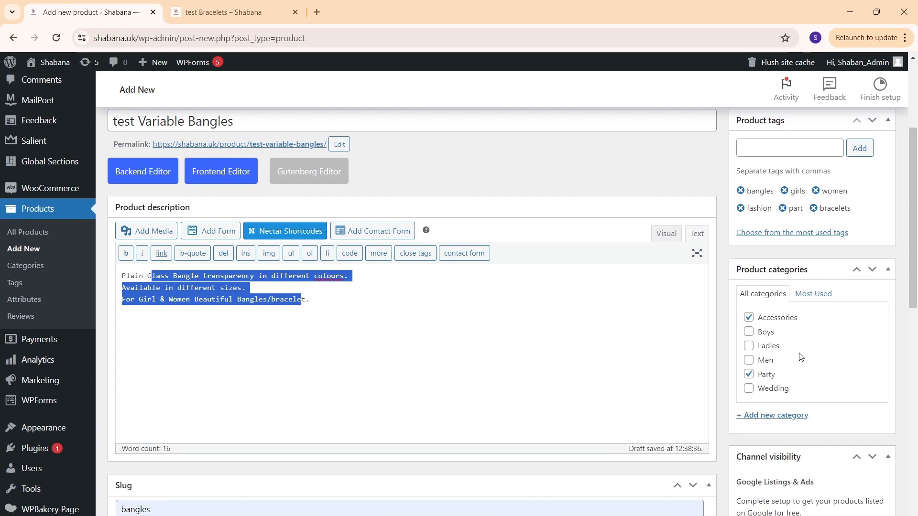
pyautogui.scroll(-3, 790, 337)
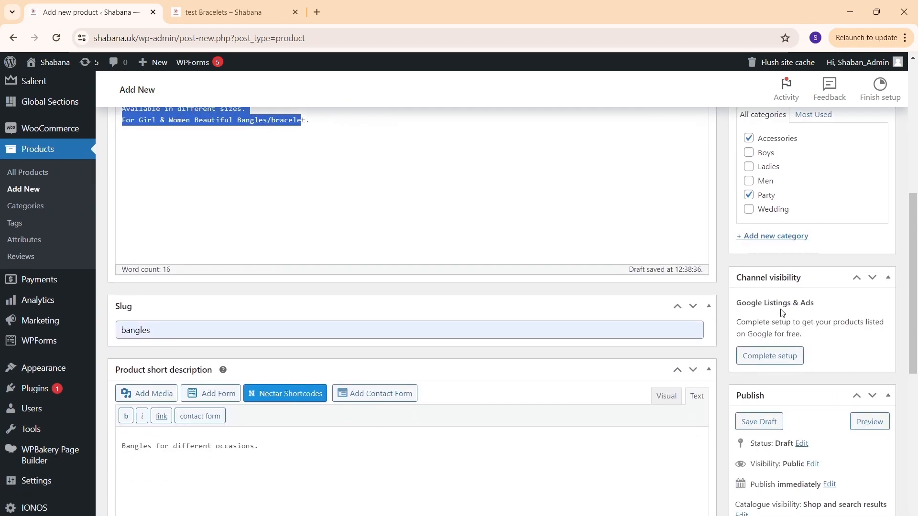
pyautogui.scroll(-1, 781, 313)
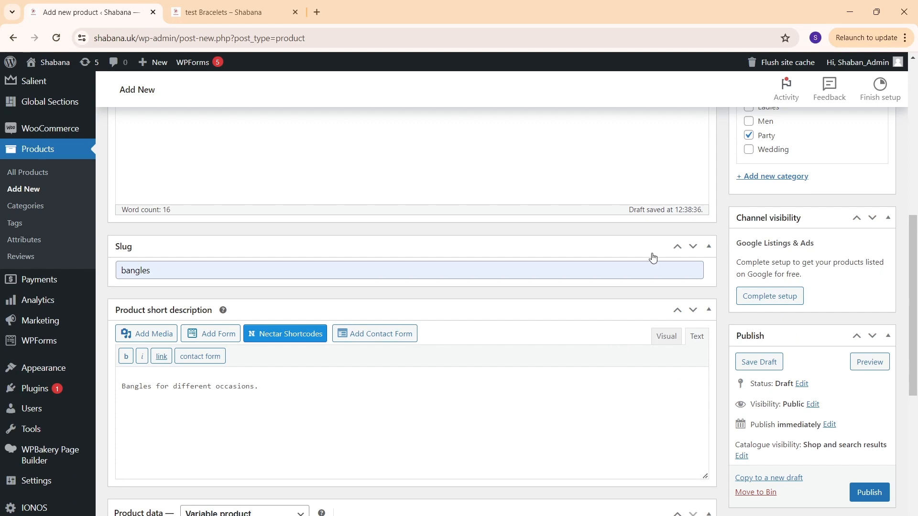
pyautogui.scroll(-1, 448, 325)
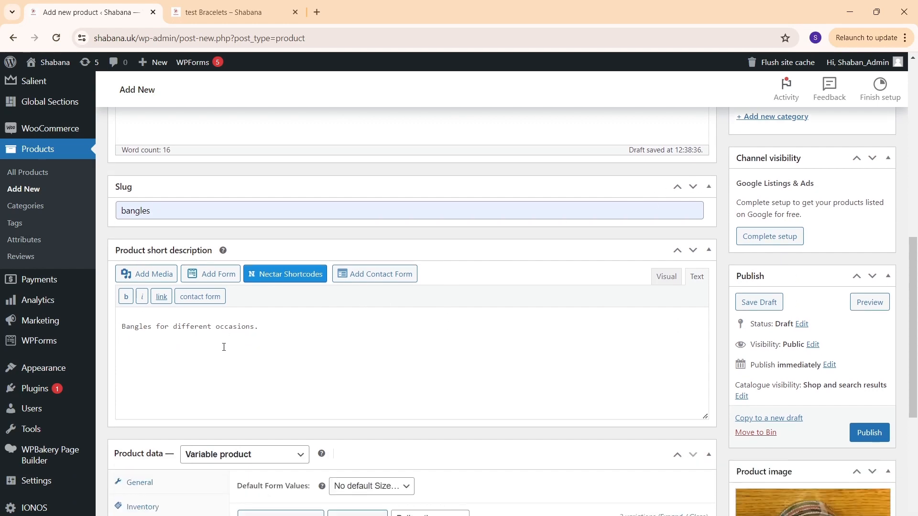
pyautogui.scroll(-2, 336, 318)
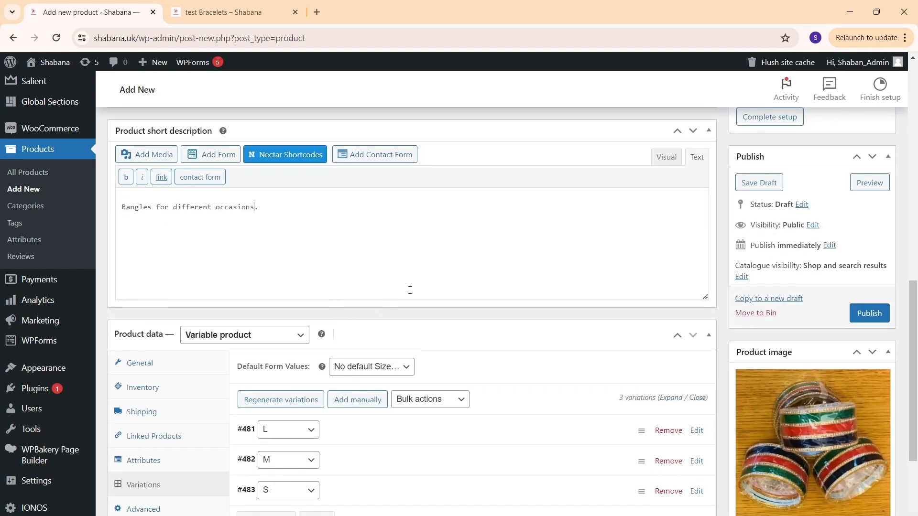
pyautogui.scroll(-3, 832, 343)
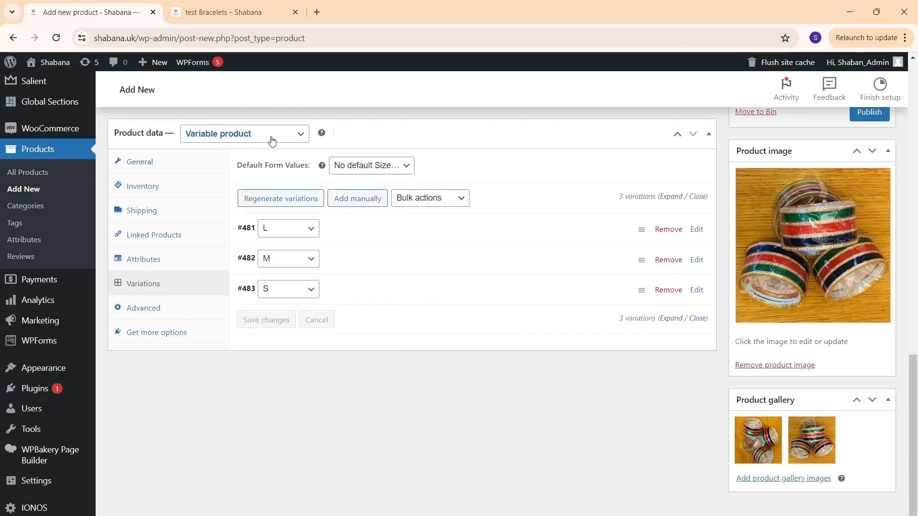
pyautogui.scroll(4, 459, 271)
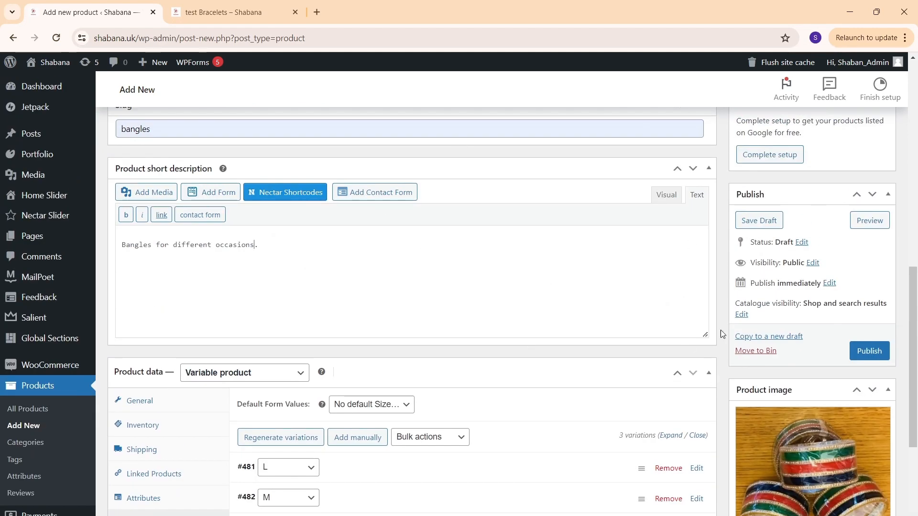
# Publish the test Variable Bangles product and view its live page in a new tab
pyautogui.click(870, 353)
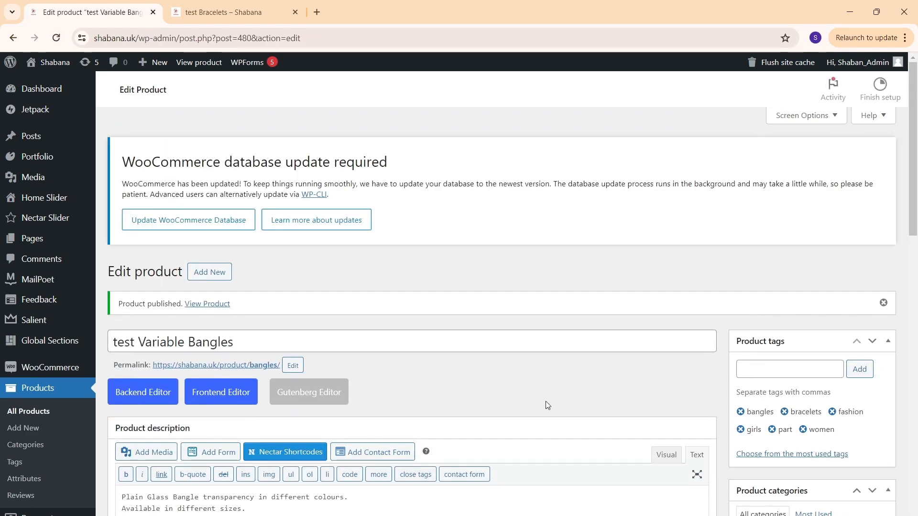
pyautogui.rightClick(203, 366)
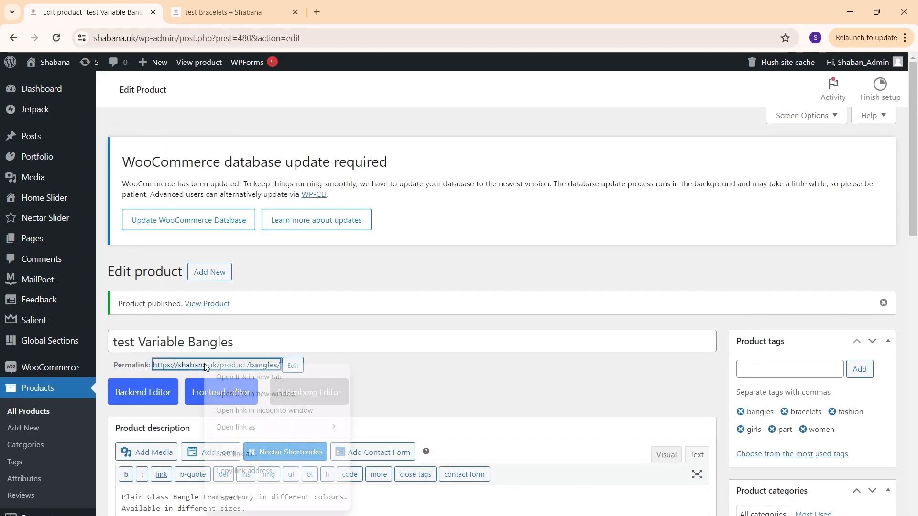
pyautogui.click(237, 375)
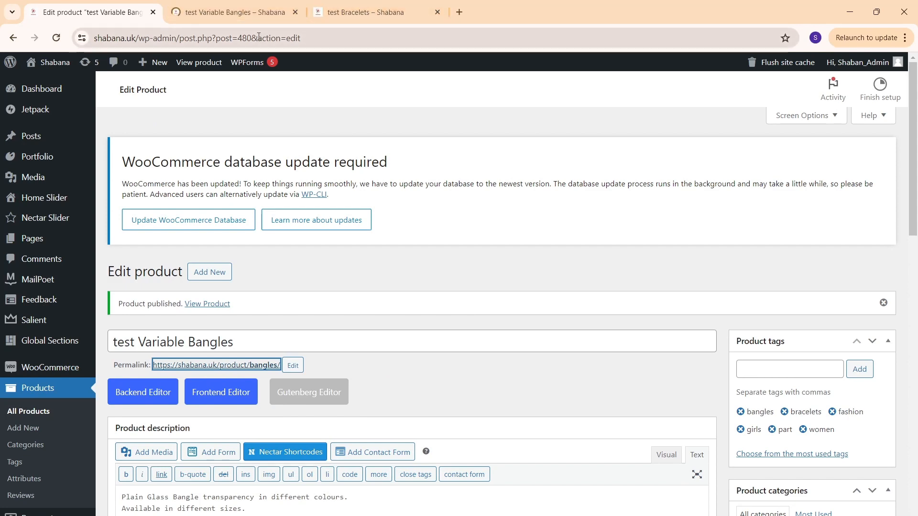
pyautogui.click(234, 12)
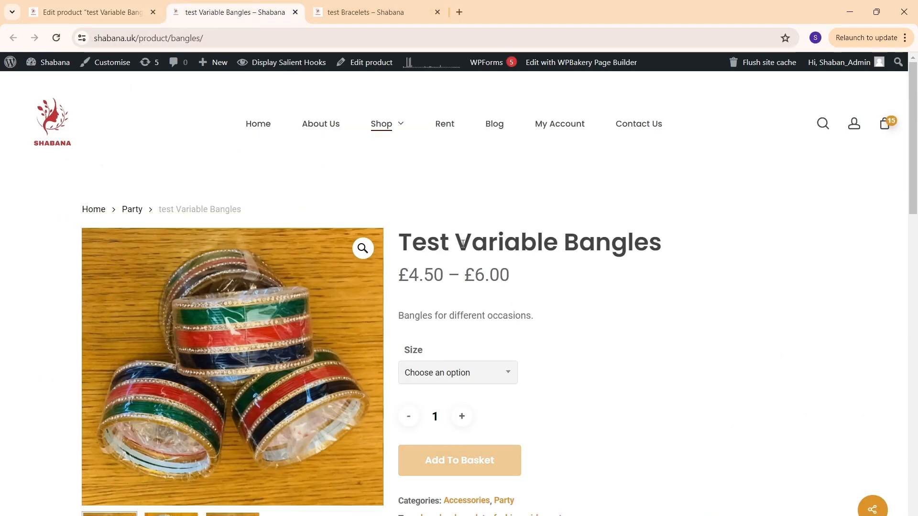
pyautogui.scroll(-5, 463, 245)
pyautogui.scroll(4, 465, 247)
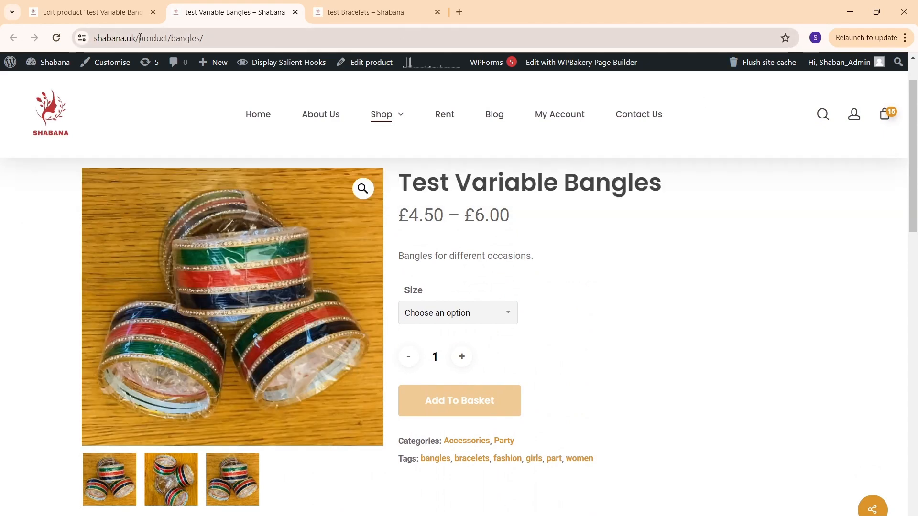
# Go to the storefront's home page and close the test Bracelets page
pyautogui.click(62, 100)
pyautogui.click(440, 16)
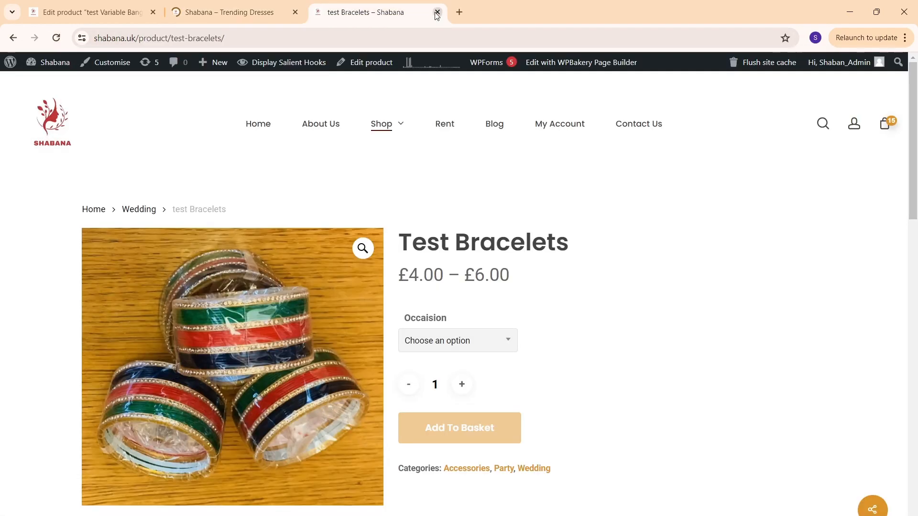
pyautogui.click(437, 12)
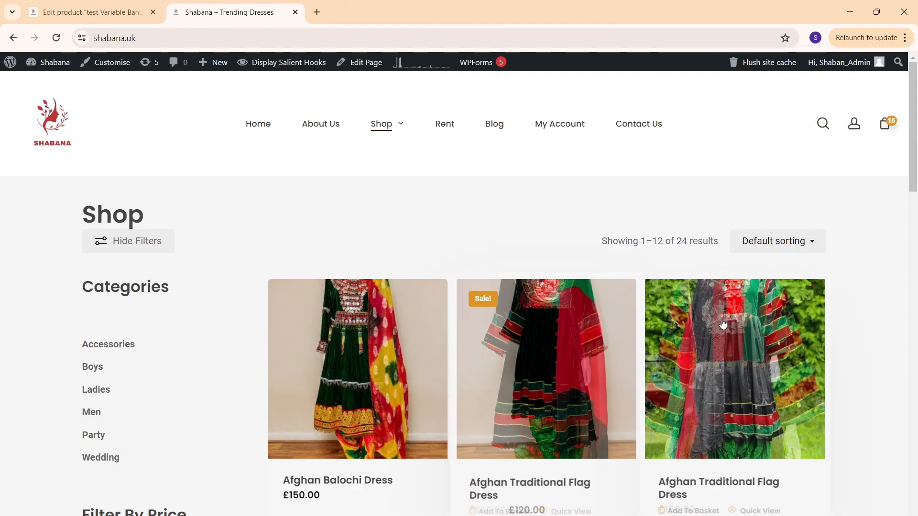
# Sort the shop's products by latest and open the Test Variable Bangles product
pyautogui.click(797, 250)
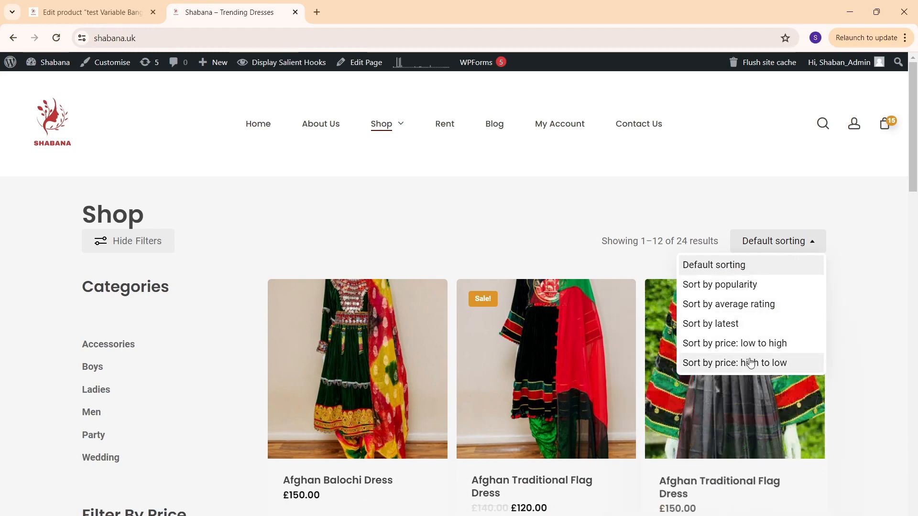
pyautogui.click(721, 322)
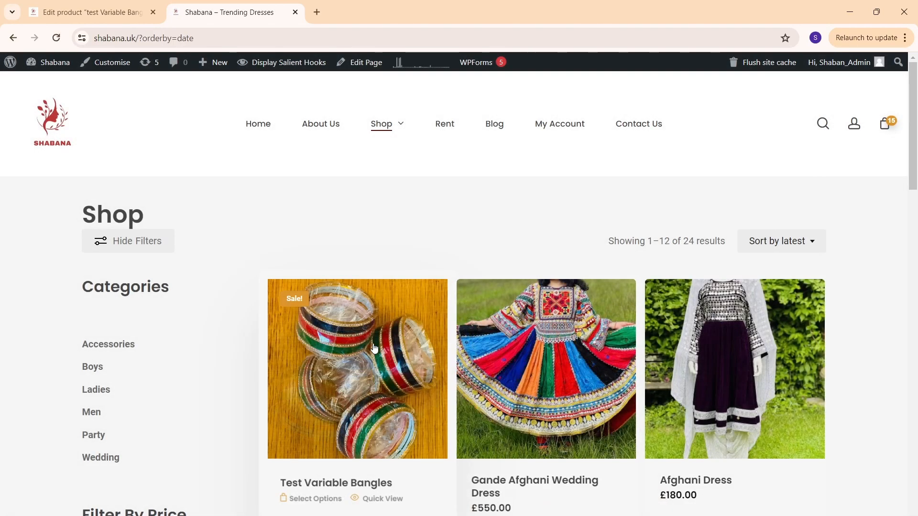
pyautogui.click(374, 348)
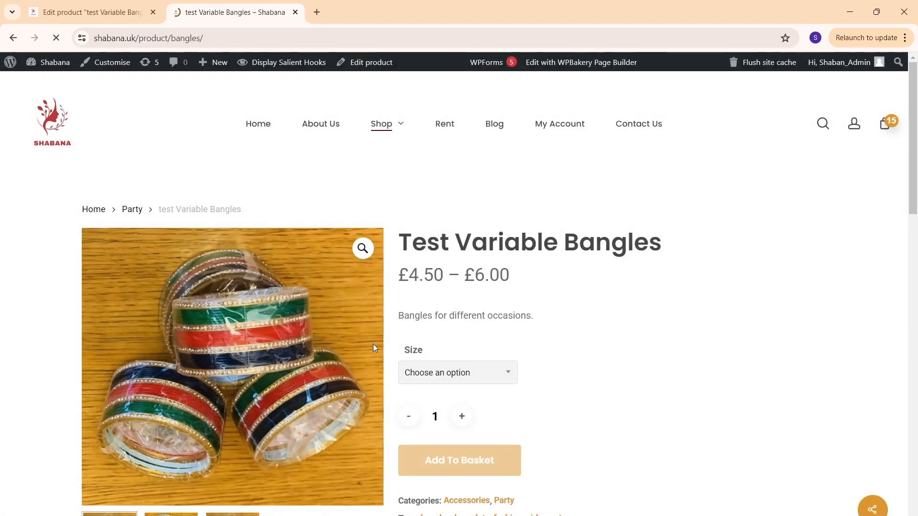
# Choose size L on the product page and check its price and stock
pyautogui.scroll(-3, 526, 308)
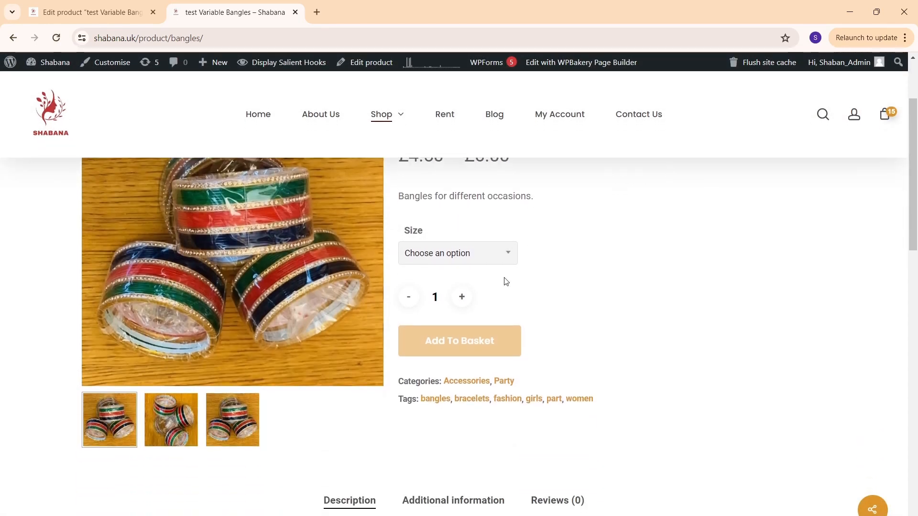
pyautogui.click(481, 259)
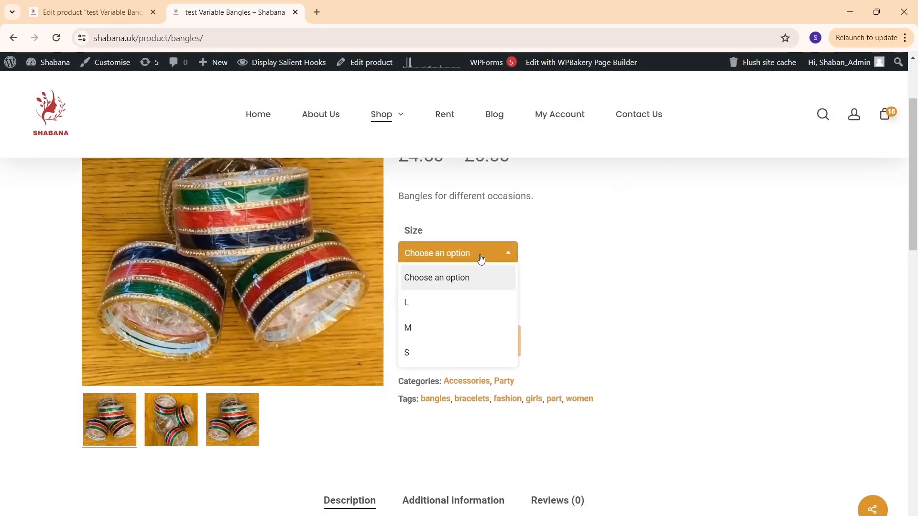
pyautogui.click(429, 306)
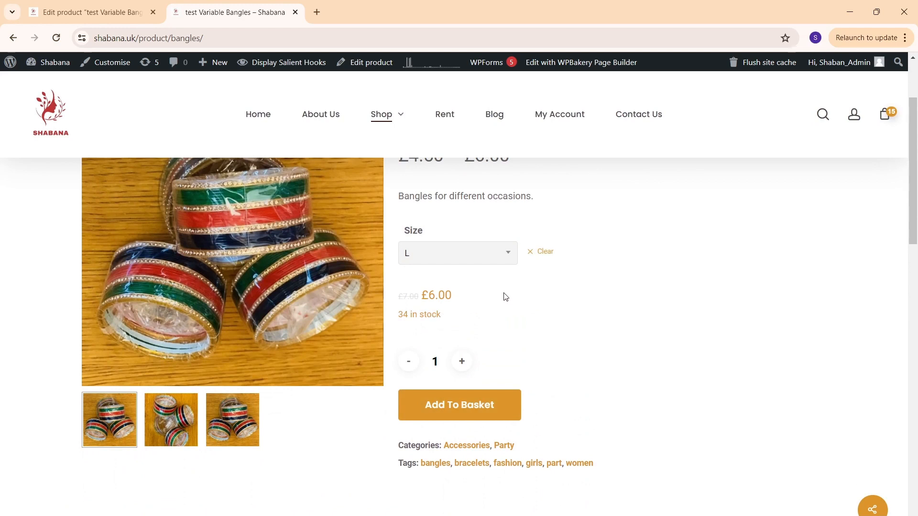
pyautogui.moveTo(448, 295); pyautogui.dragTo(464, 319)
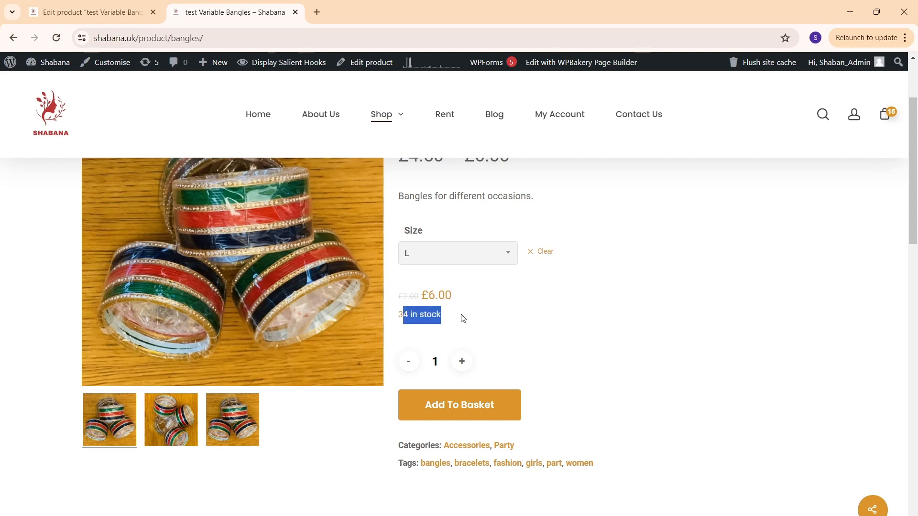
# Switch the product's size to M and check its sale price
pyautogui.click(503, 254)
pyautogui.click(434, 328)
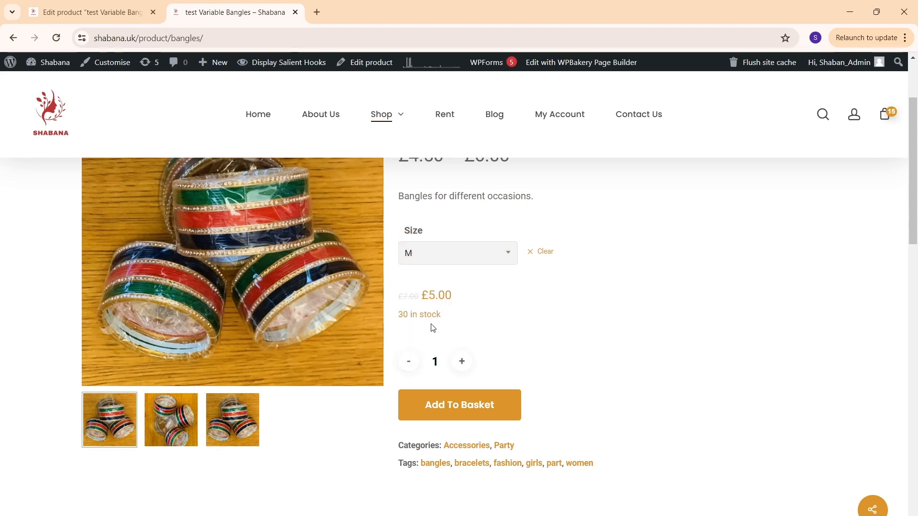
pyautogui.moveTo(421, 295); pyautogui.dragTo(459, 297)
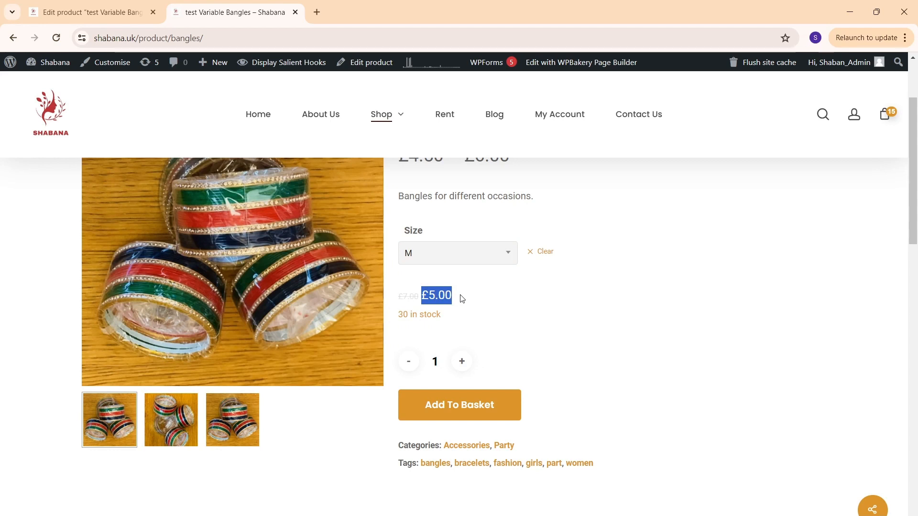
# Check size M's stock on the product page, and switch the size to S and check its stock
pyautogui.moveTo(410, 315); pyautogui.dragTo(442, 316)
pyautogui.click(476, 260)
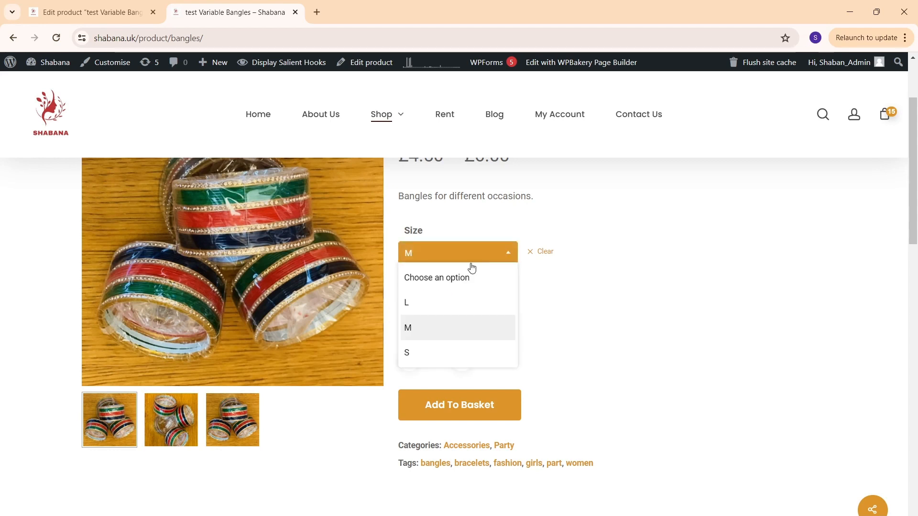
pyautogui.click(425, 352)
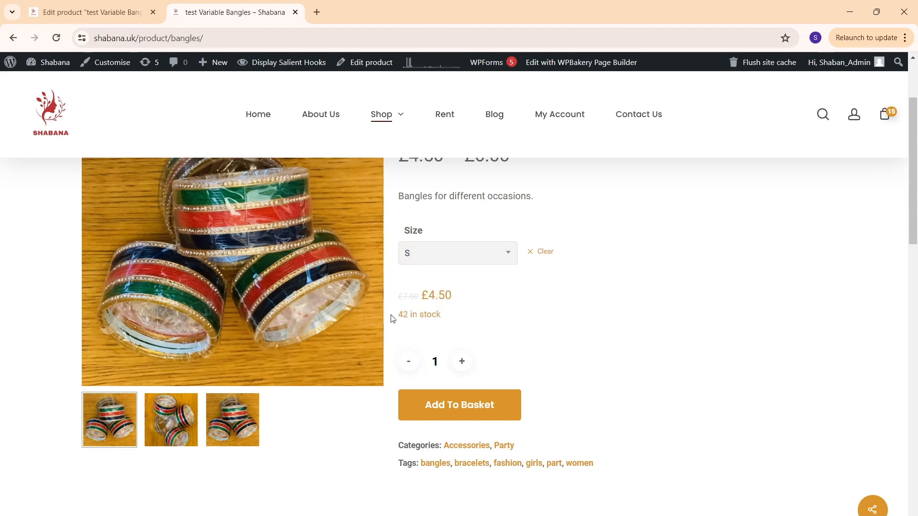
pyautogui.moveTo(391, 315); pyautogui.dragTo(441, 316)
pyautogui.click(441, 315)
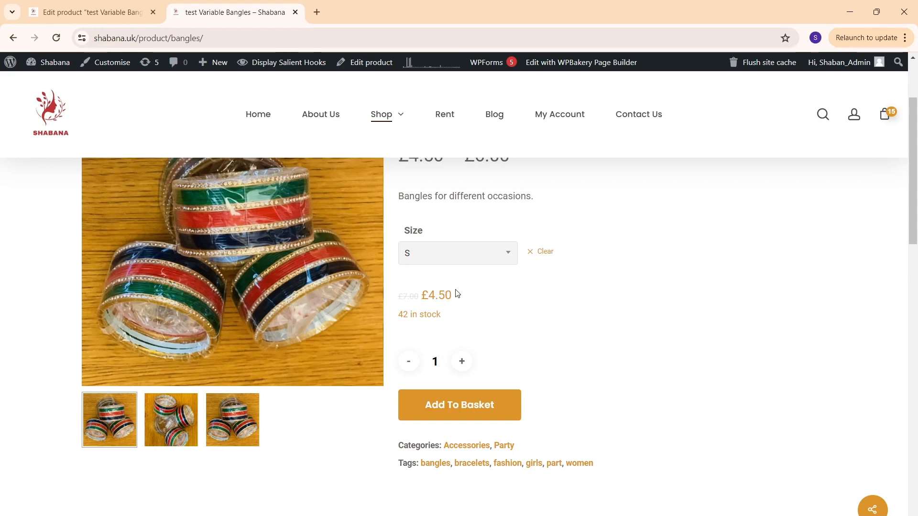
pyautogui.scroll(-3, 476, 286)
pyautogui.scroll(4, 515, 250)
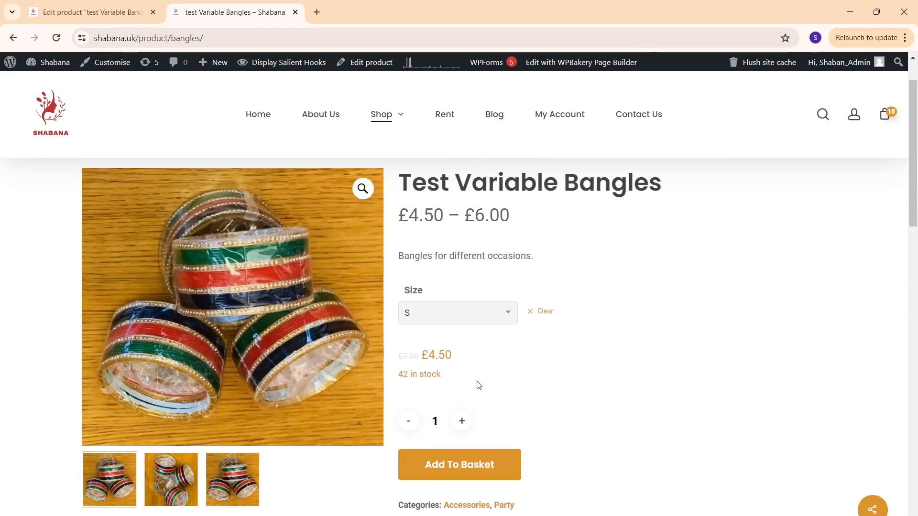
# Add 2 size S Test Variable Bangles to the basket and open the basket to review it
pyautogui.click(462, 421)
pyautogui.click(478, 467)
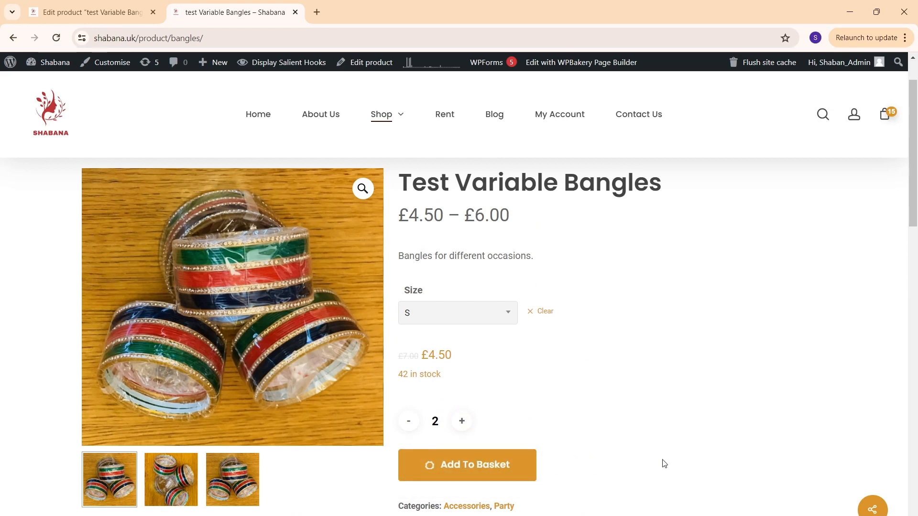
pyautogui.click(891, 116)
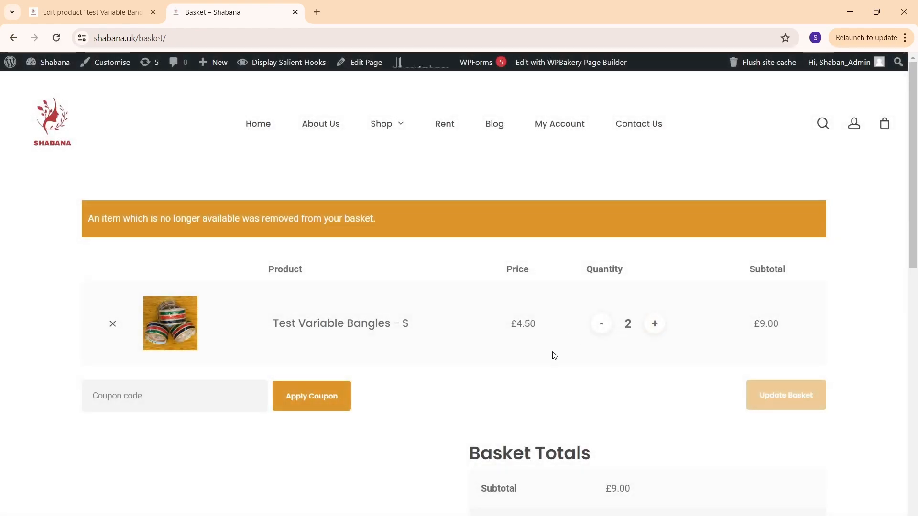
pyautogui.scroll(-3, 552, 344)
pyautogui.scroll(3, 552, 344)
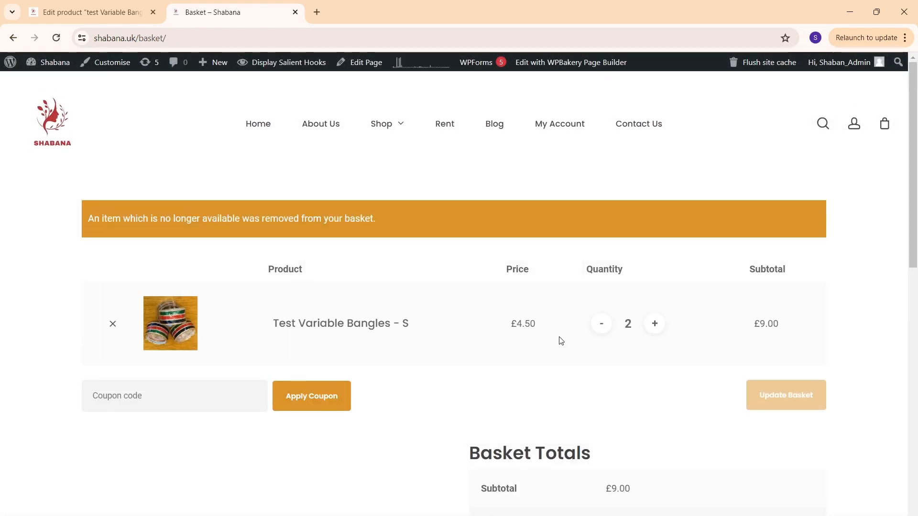
# Raise the bangles' quantity in the basket to 4 and update the basket
pyautogui.click(655, 324)
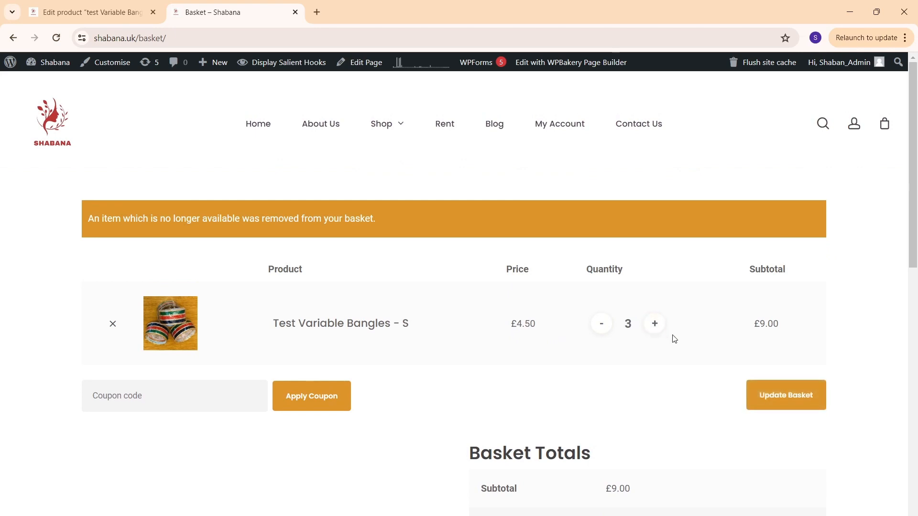
pyautogui.click(655, 324)
pyautogui.click(782, 394)
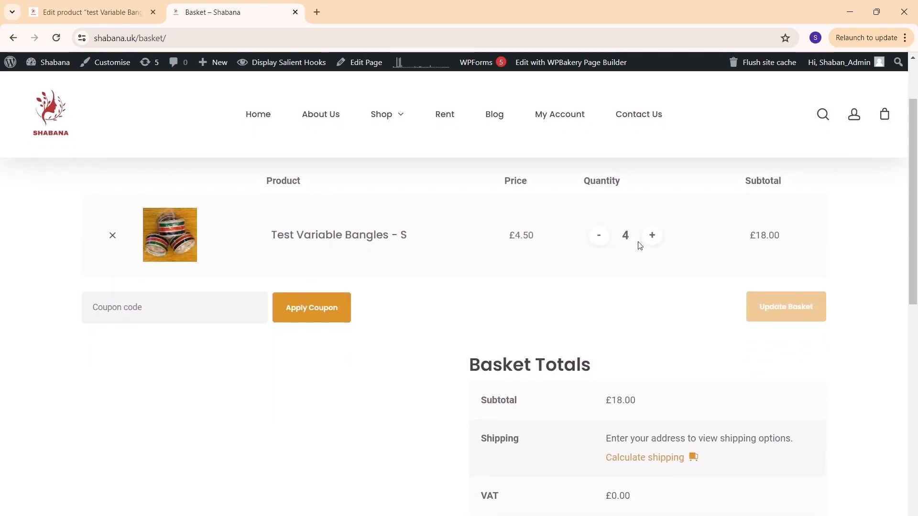
# Lower the bangles' quantity to 2, update the basket and place the cursor in the coupon code field
pyautogui.click(598, 236)
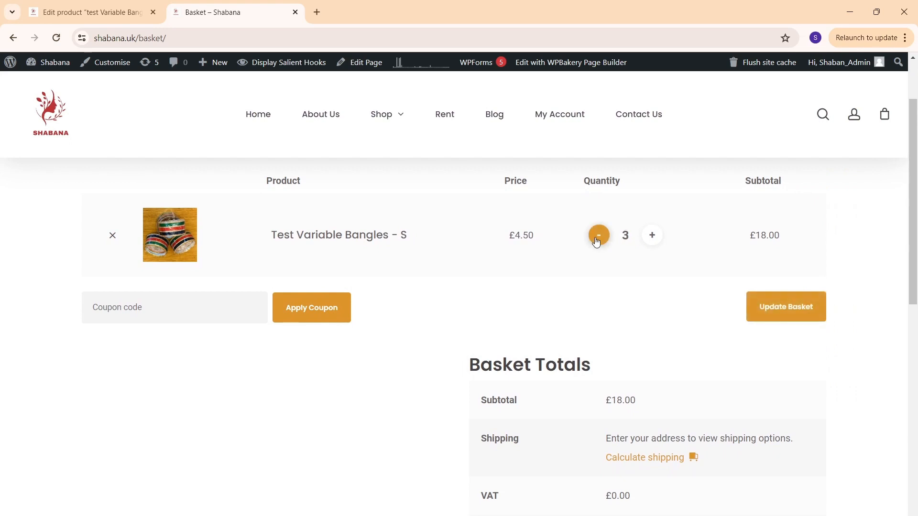
pyautogui.click(795, 307)
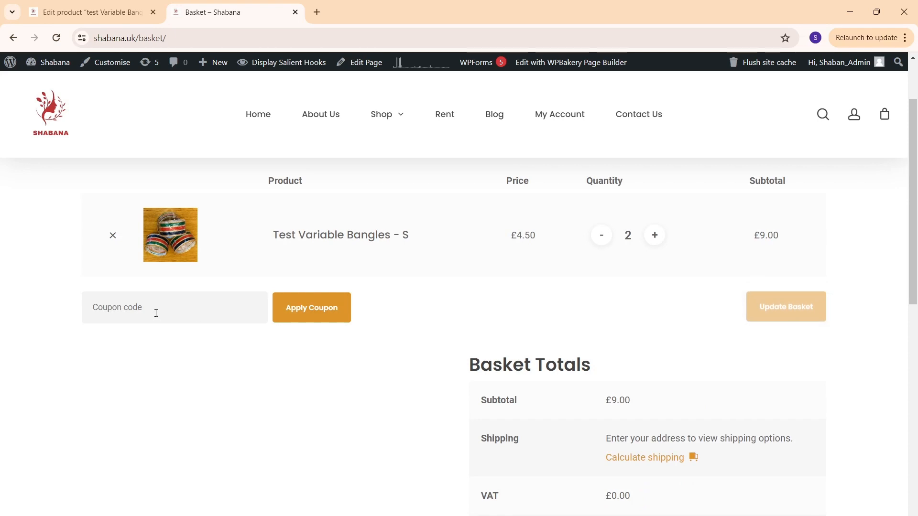
pyautogui.click(155, 310)
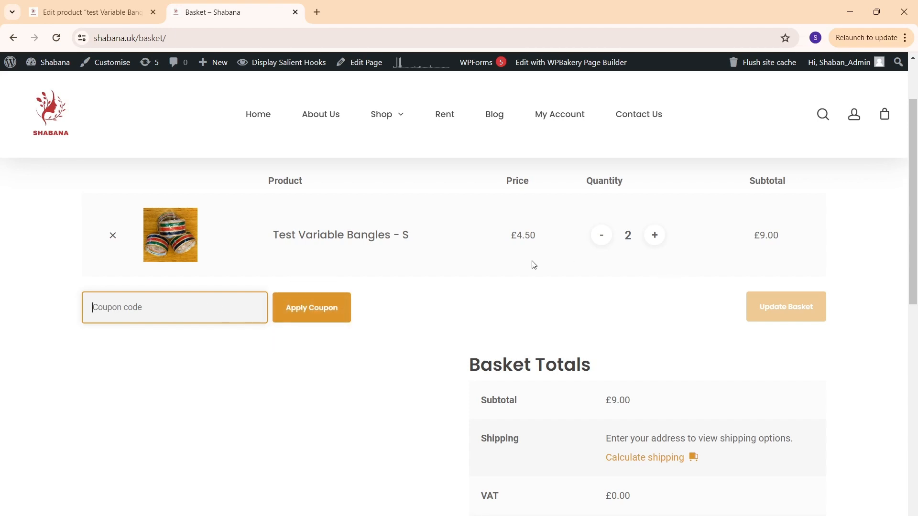
# Switch to the PowerPoint slide show to read the list of WordPress operations, and return to the browser
pyautogui.click(359, 432)
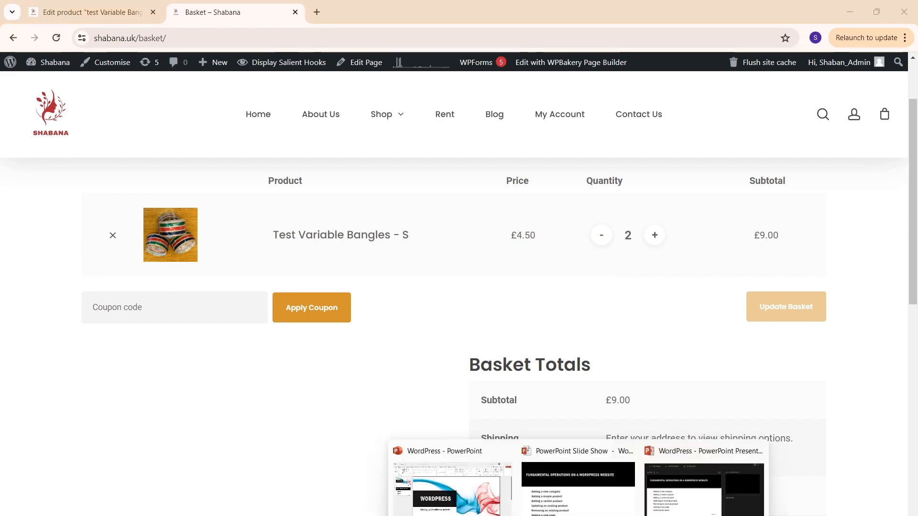
pyautogui.click(589, 492)
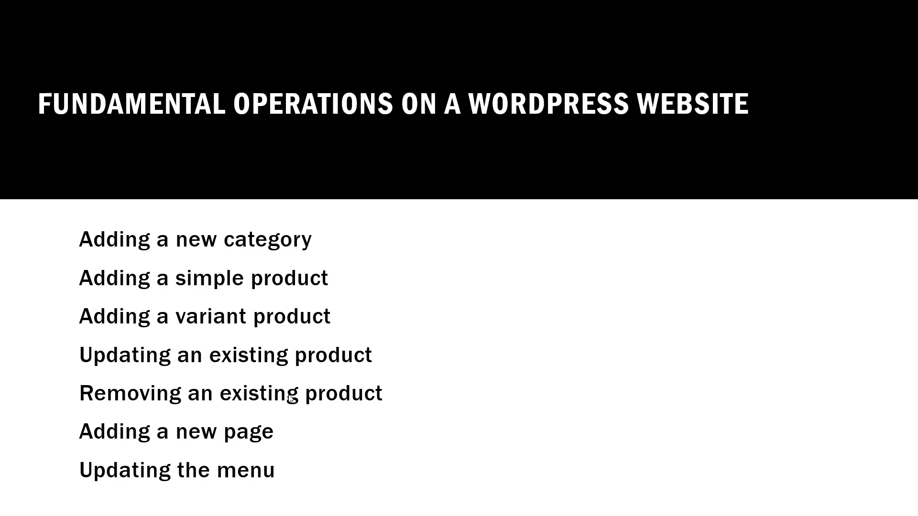
pyautogui.hotkey('alt', 'Tab')
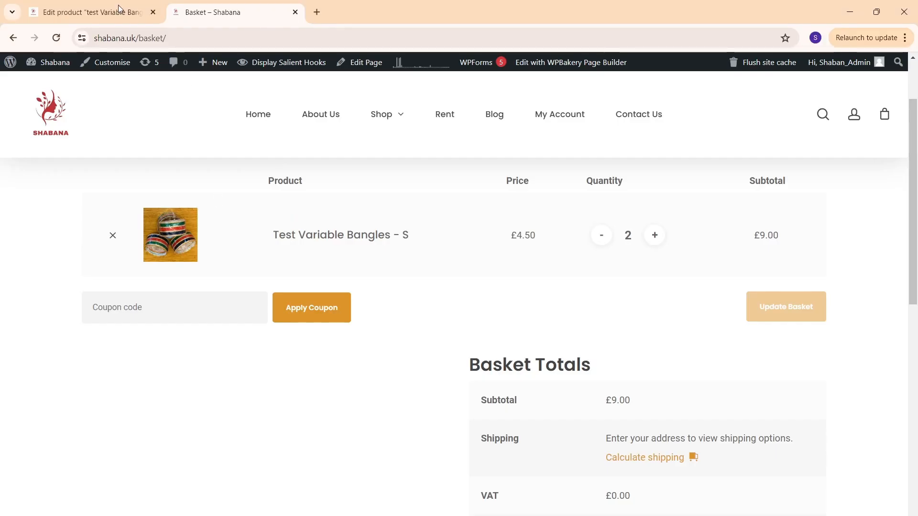
# Open test Variable Bangles for editing from the admin product list and review its short and full descriptions
pyautogui.click(99, 4)
pyautogui.scroll(-3, 263, 214)
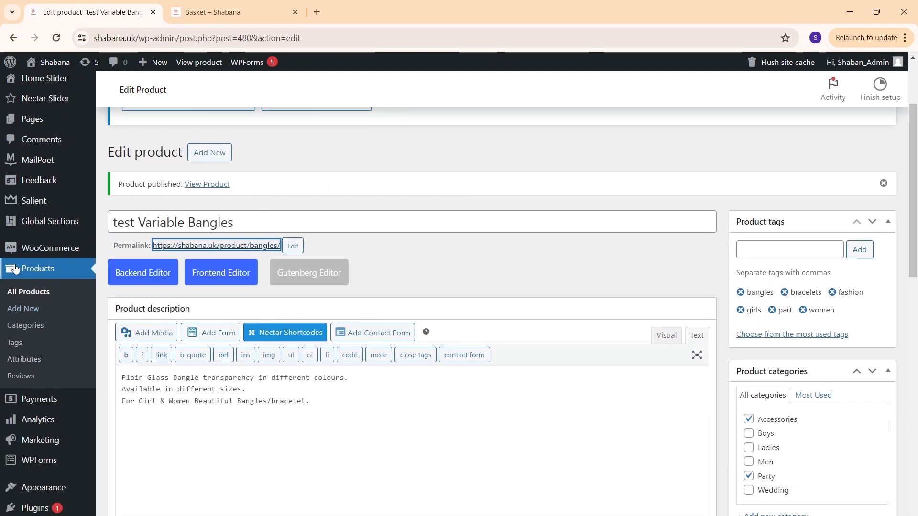
pyautogui.click(38, 294)
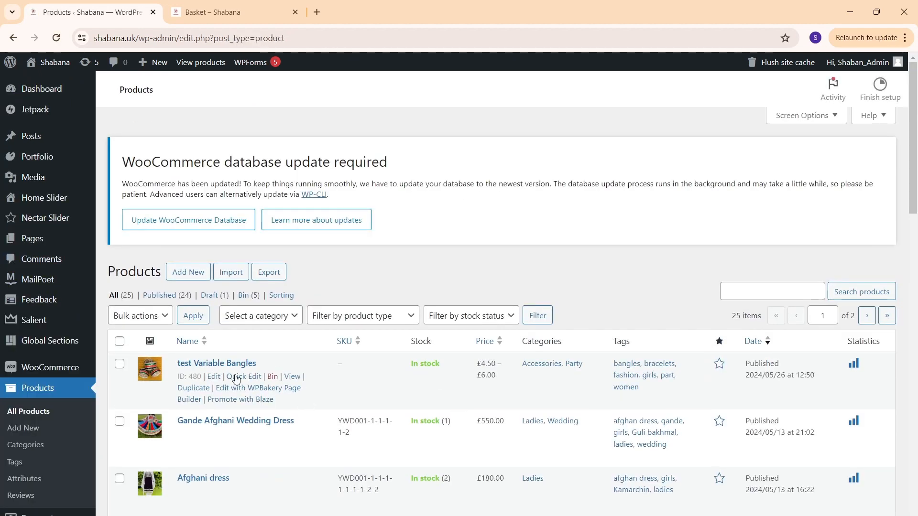
pyautogui.click(214, 377)
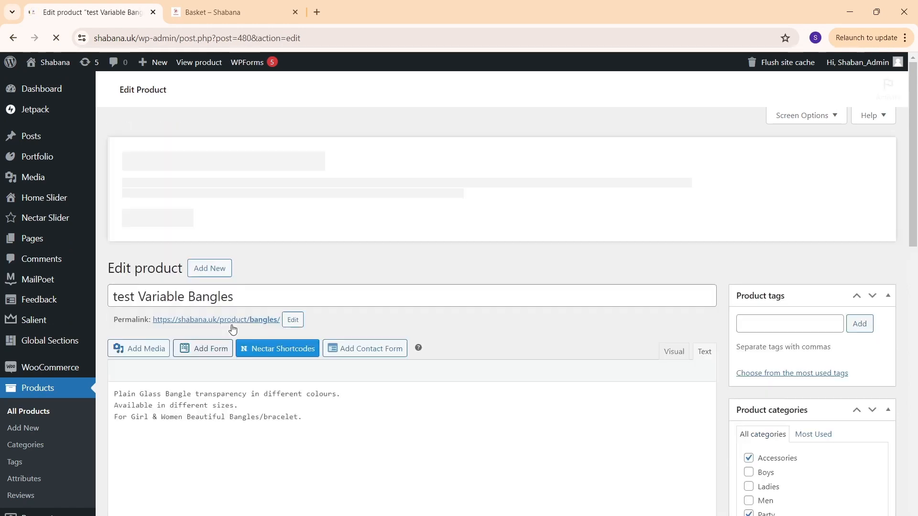
pyautogui.scroll(-15, 413, 286)
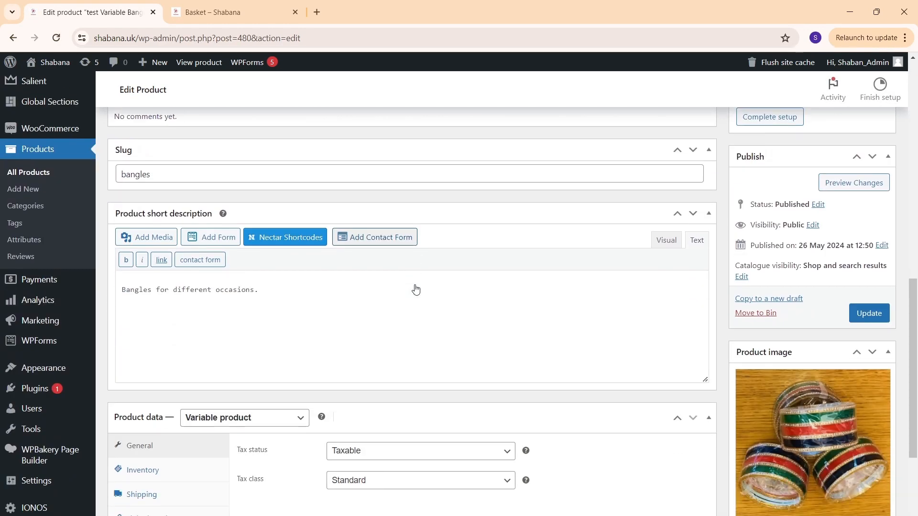
pyautogui.scroll(5, 416, 289)
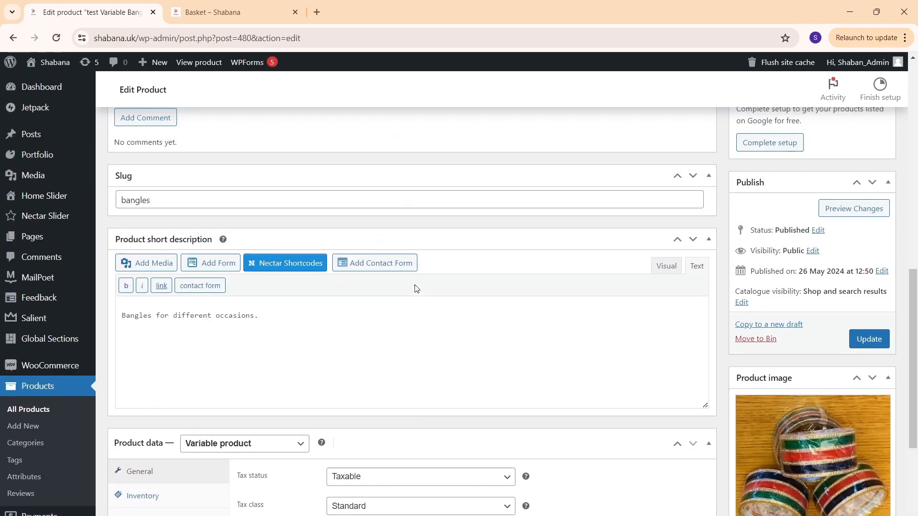
pyautogui.moveTo(396, 329); pyautogui.dragTo(122, 314)
pyautogui.scroll(5, 351, 308)
pyautogui.scroll(2, 671, 262)
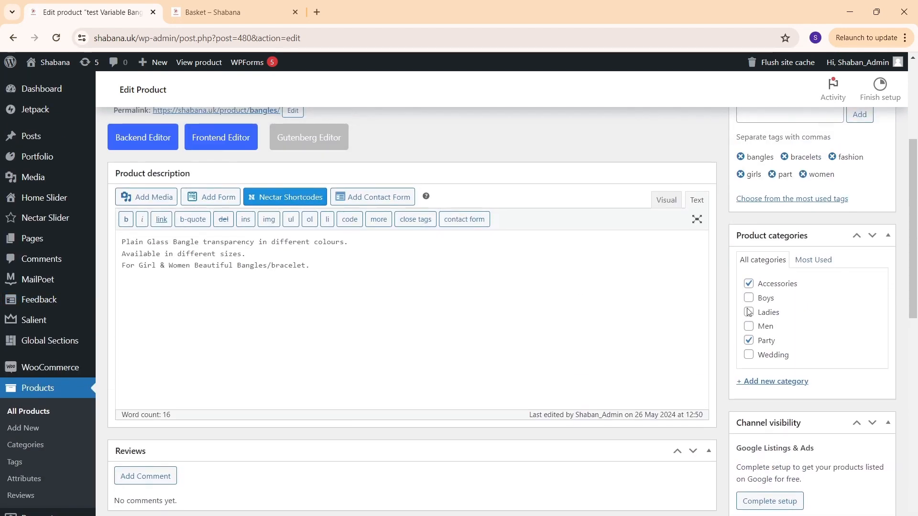
# Replace the product's Party category with Wedding, and return to the full product list without updating the product
pyautogui.click(749, 341)
pyautogui.click(748, 354)
pyautogui.scroll(3, 730, 300)
pyautogui.scroll(-9, 728, 302)
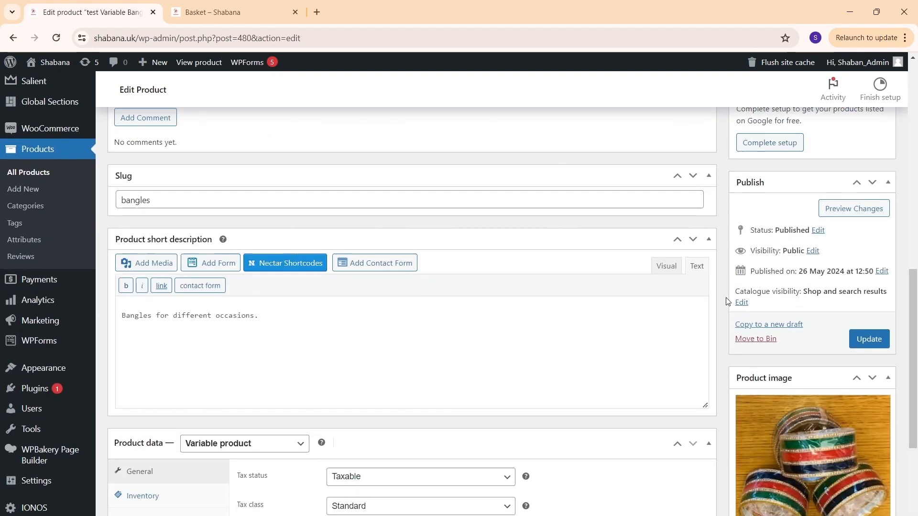
pyautogui.scroll(3, 825, 281)
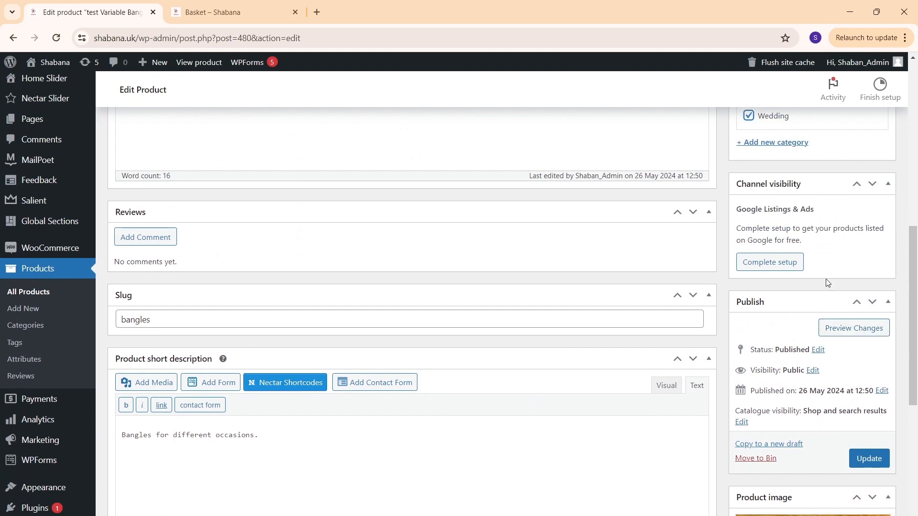
pyautogui.scroll(-5, 827, 278)
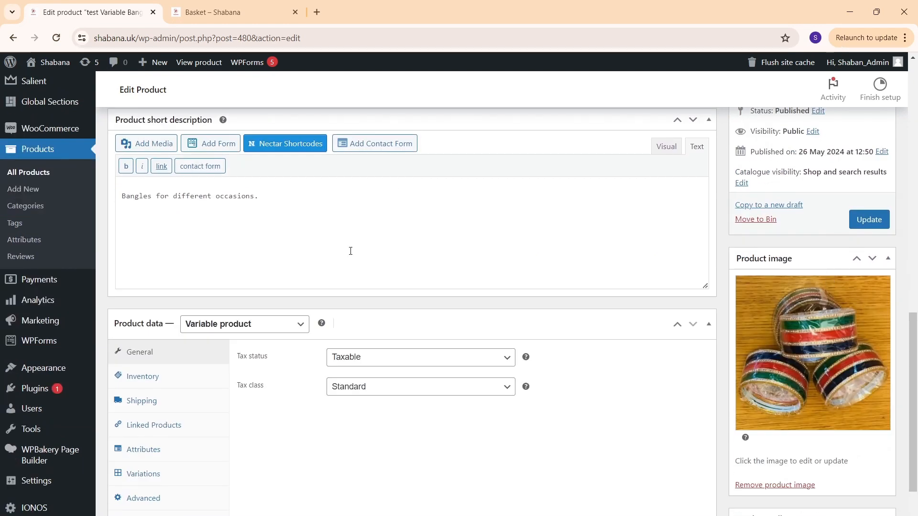
pyautogui.click(20, 175)
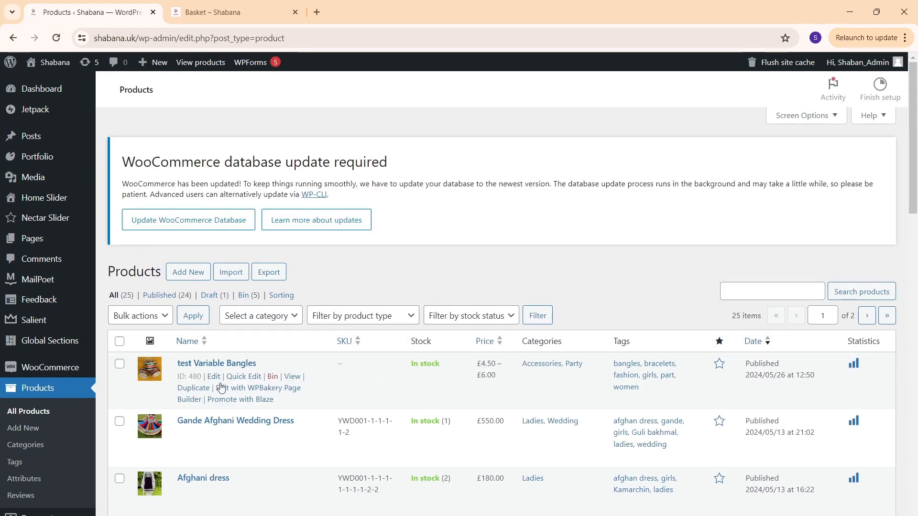
# Open Quick Edit for test Variable Bangles, examine its fields and stock status options, and cancel without changes
pyautogui.click(244, 377)
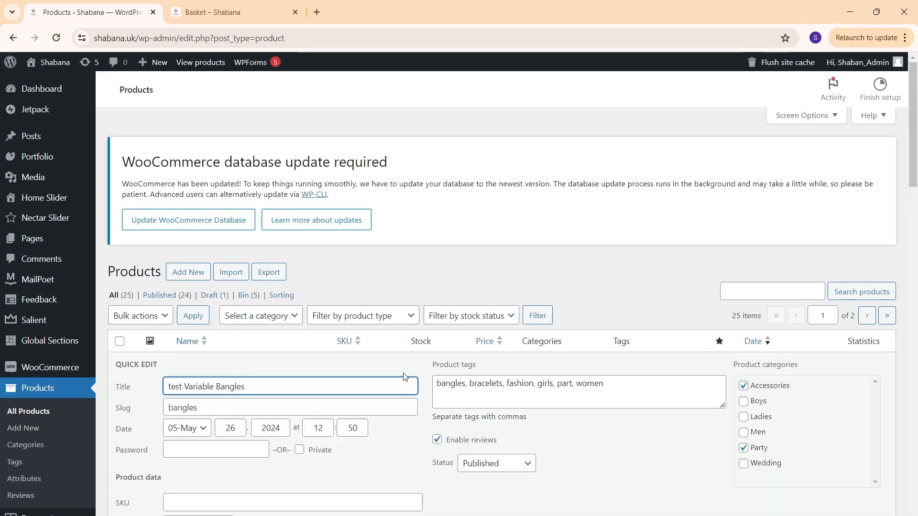
pyautogui.scroll(-2, 404, 376)
pyautogui.scroll(-5, 405, 313)
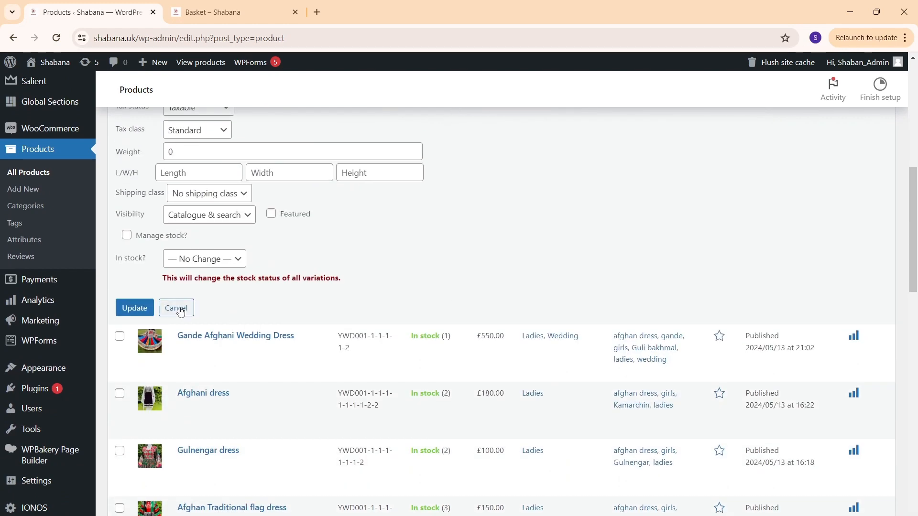
pyautogui.click(205, 256)
pyautogui.click(207, 252)
pyautogui.click(234, 258)
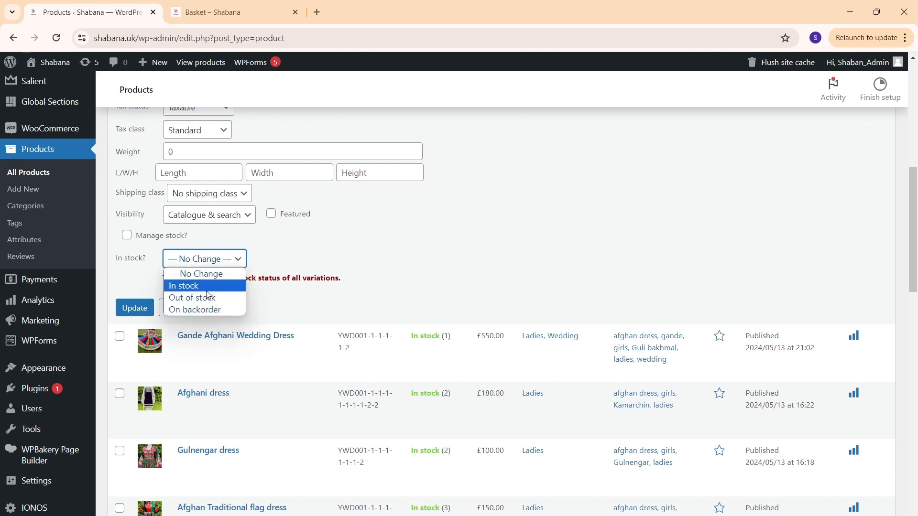
pyautogui.click(408, 266)
pyautogui.click(185, 311)
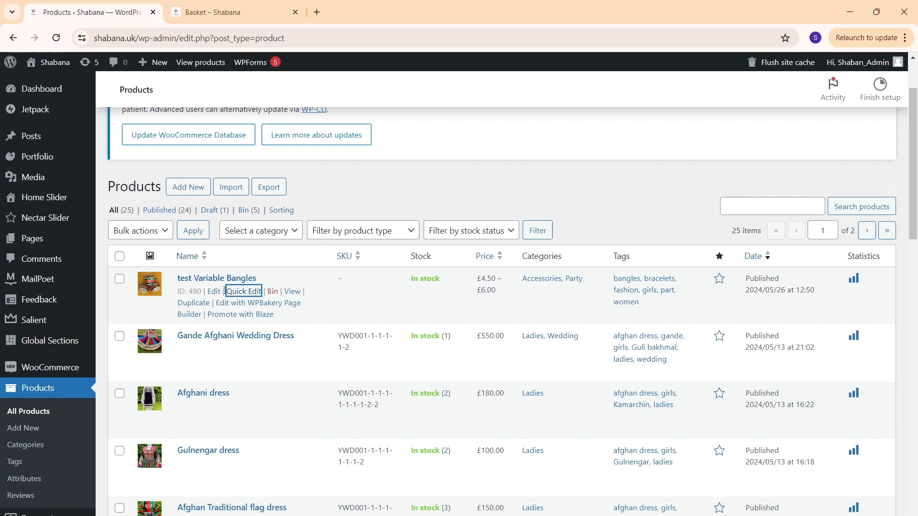
# Duplicate the test Variable Bangles product and change the copy's title to "test Bracelets"
pyautogui.click(196, 305)
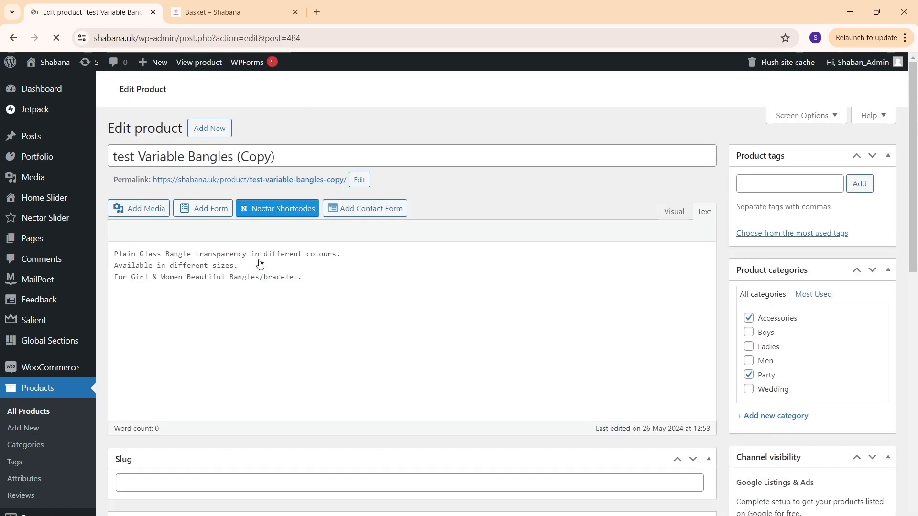
pyautogui.click(291, 297)
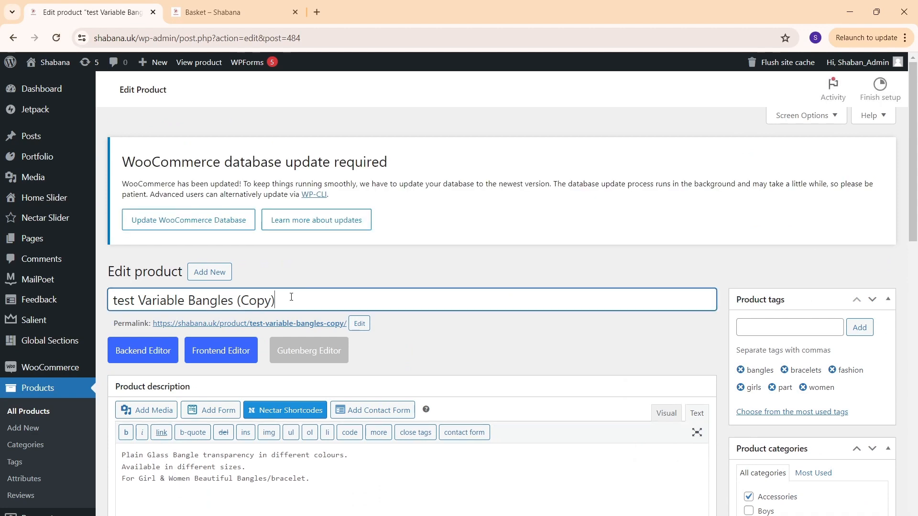
pyautogui.moveTo(292, 297); pyautogui.dragTo(138, 300)
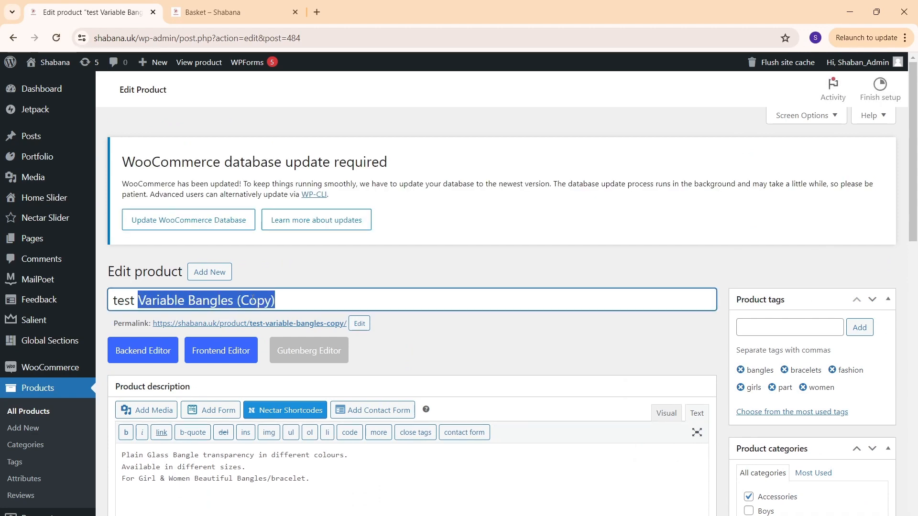
pyautogui.write('Bracelets')
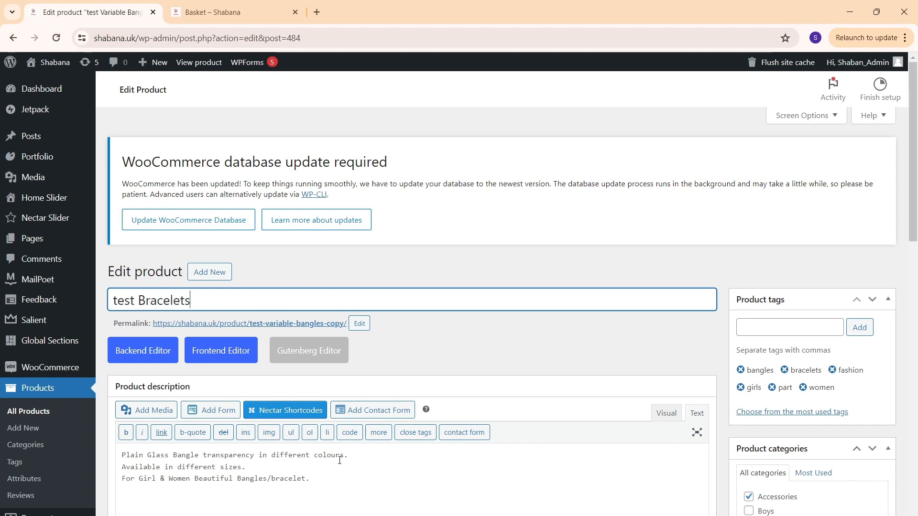
pyautogui.moveTo(380, 485); pyautogui.dragTo(96, 454)
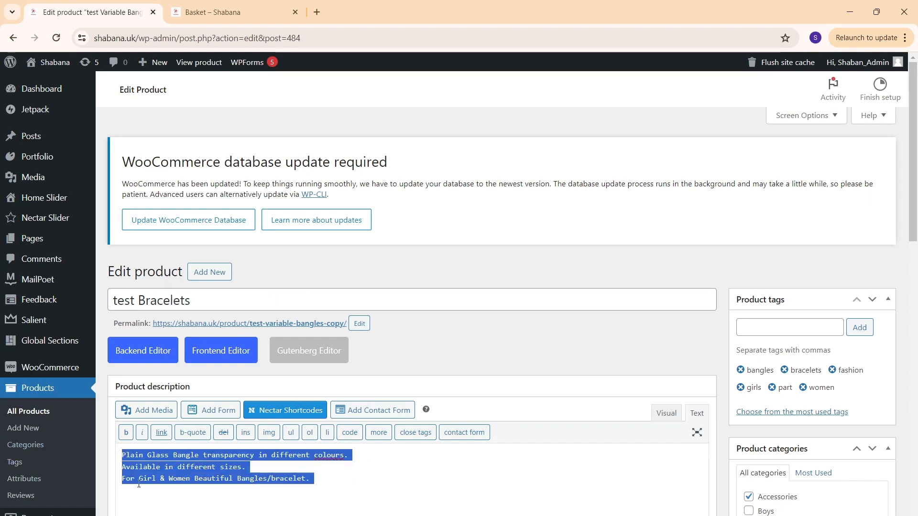
pyautogui.click(126, 456)
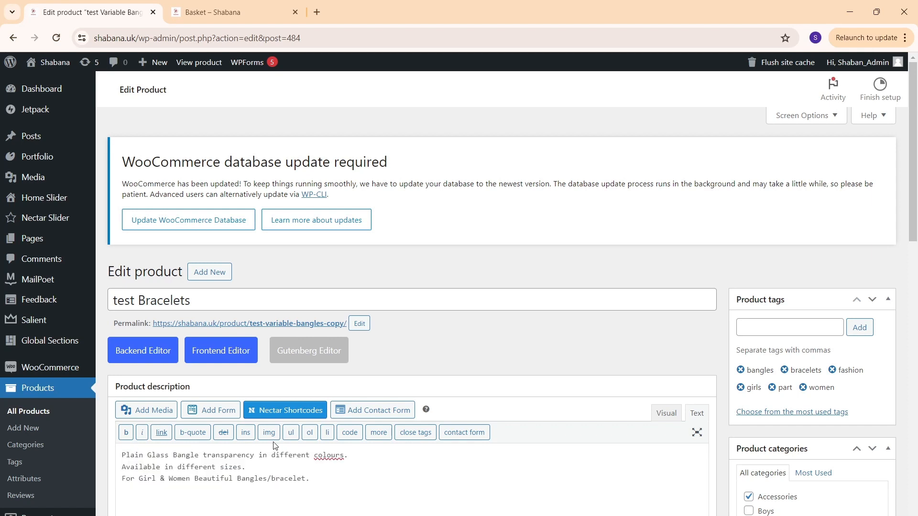
# Add the line "New description for bracelets...." at the start of the product description
pyautogui.press('Return')
pyautogui.write('New')
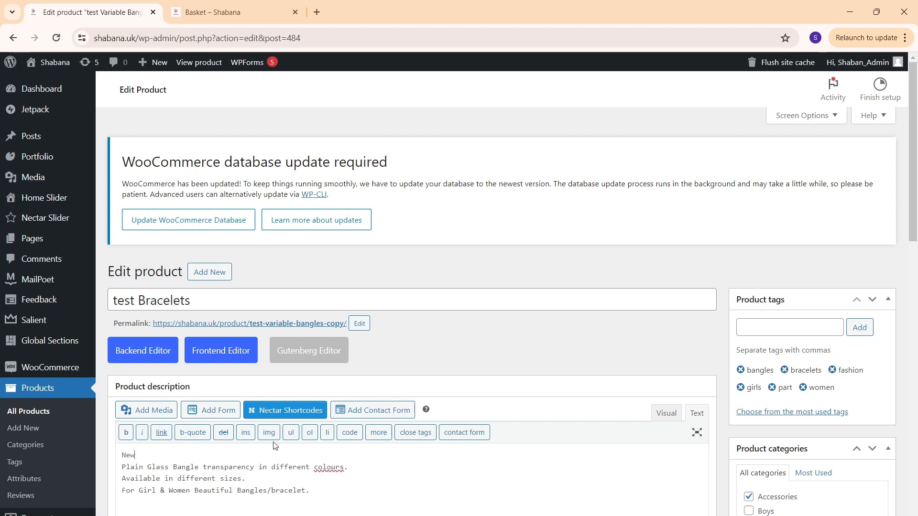
pyautogui.write(' description for')
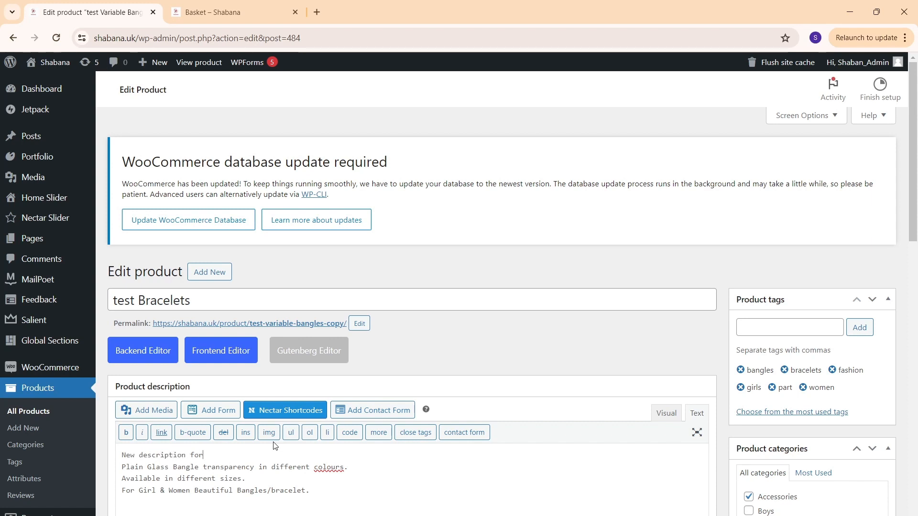
pyautogui.write(' bracelets....')
# Replace the product tags bangles and part with party, and switch the product category from Party to Wedding
pyautogui.scroll(-4, 507, 296)
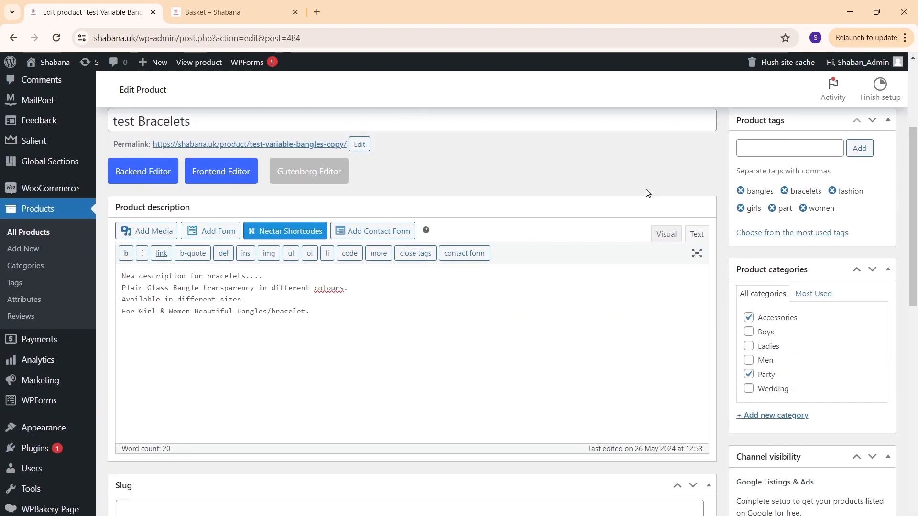
pyautogui.click(778, 156)
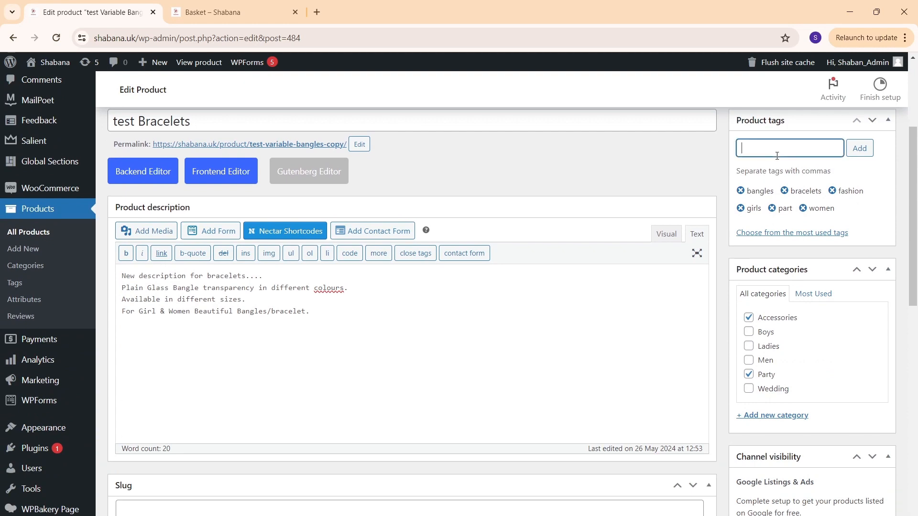
pyautogui.click(741, 191)
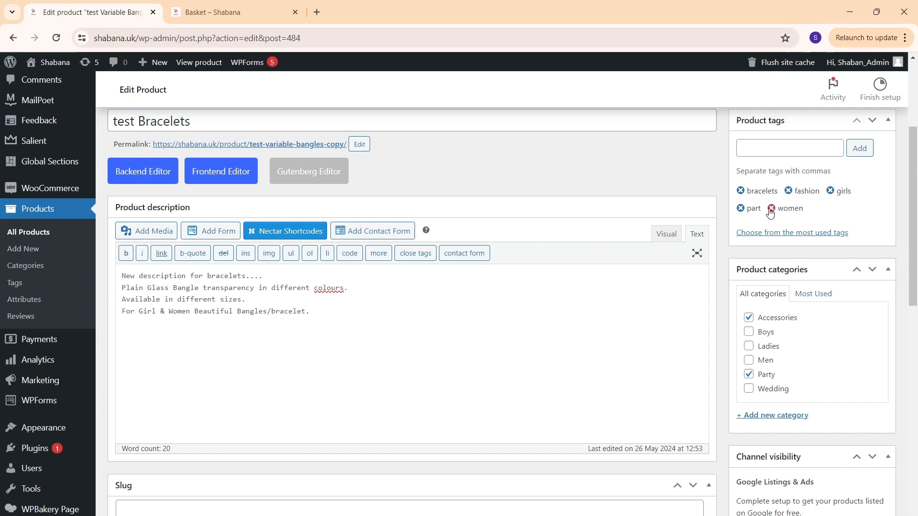
pyautogui.click(741, 208)
pyautogui.click(771, 147)
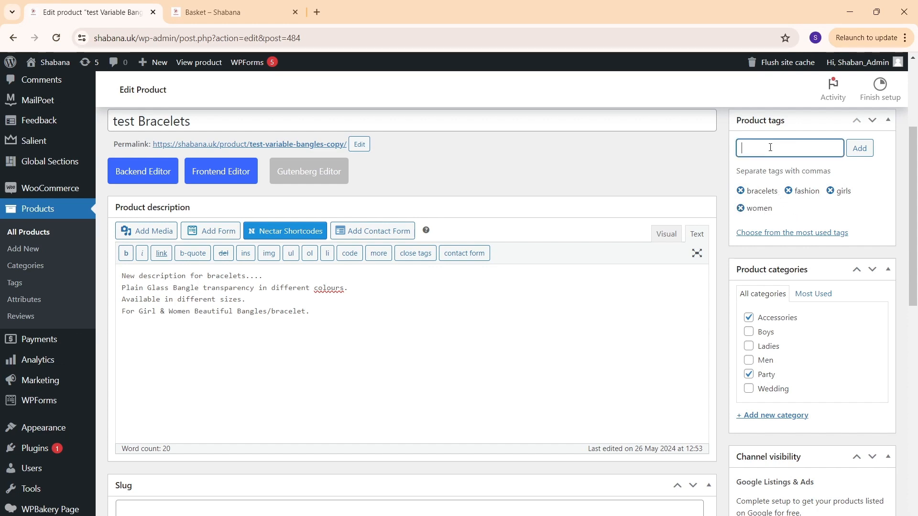
pyautogui.write('party')
pyautogui.press('Return')
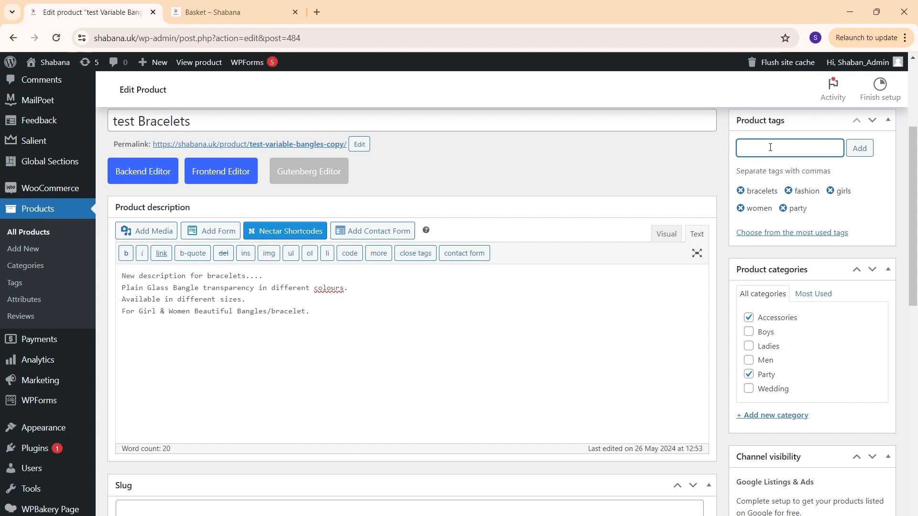
pyautogui.click(753, 387)
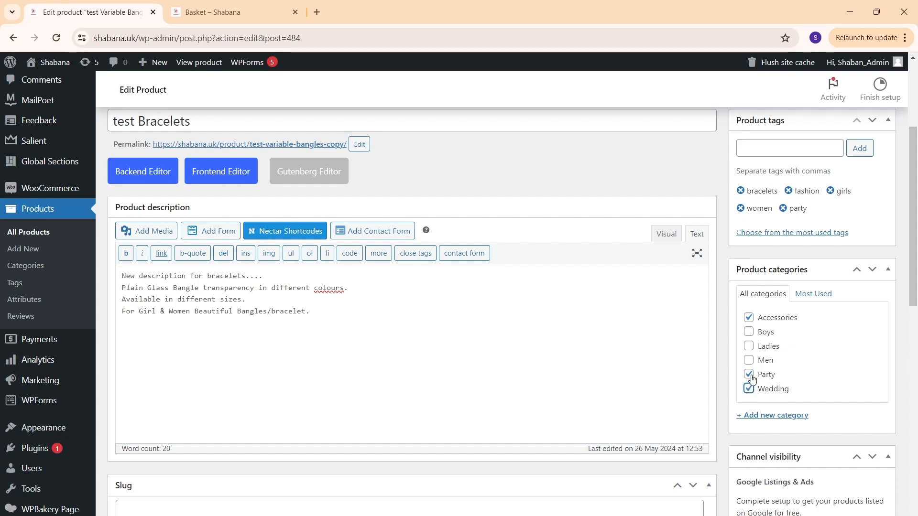
pyautogui.click(749, 374)
# Change the word "Bangles" to "Bracelets" in the product short description
pyautogui.scroll(-3, 434, 300)
pyautogui.scroll(-2, 409, 278)
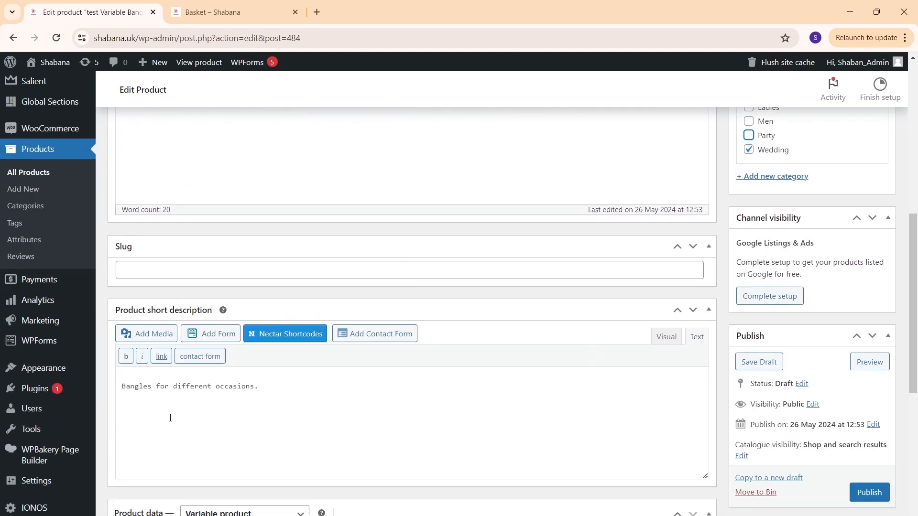
pyautogui.doubleClick(138, 386)
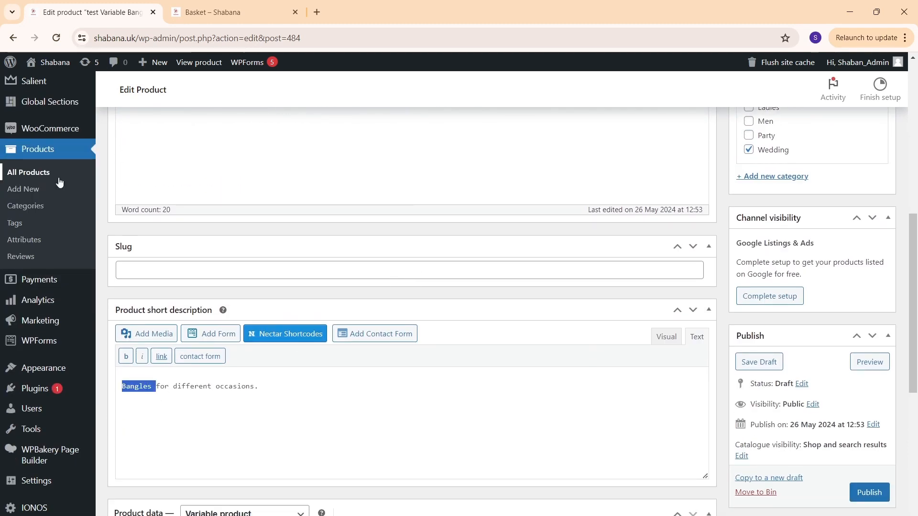
pyautogui.write('Bracelets')
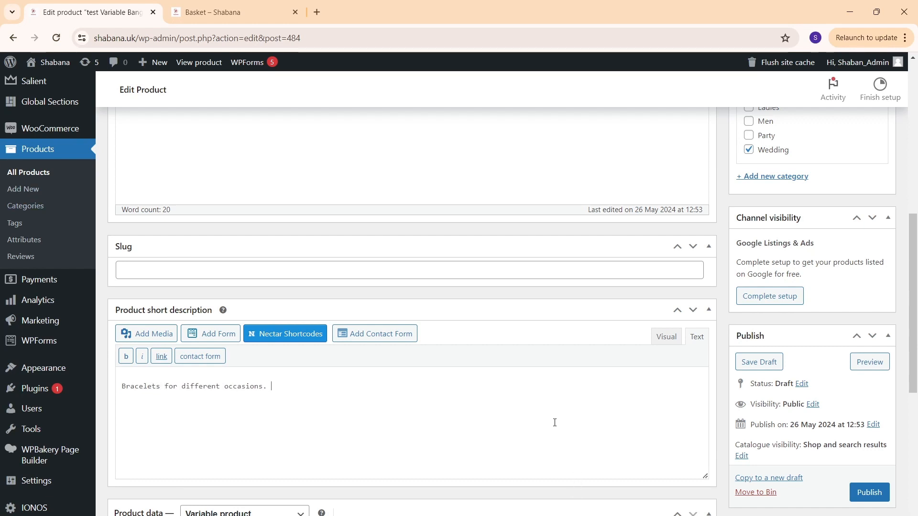
# Remove the current product image and set the second bangles photo from the media library as the product image
pyautogui.scroll(-4, 521, 349)
pyautogui.scroll(-4, 736, 349)
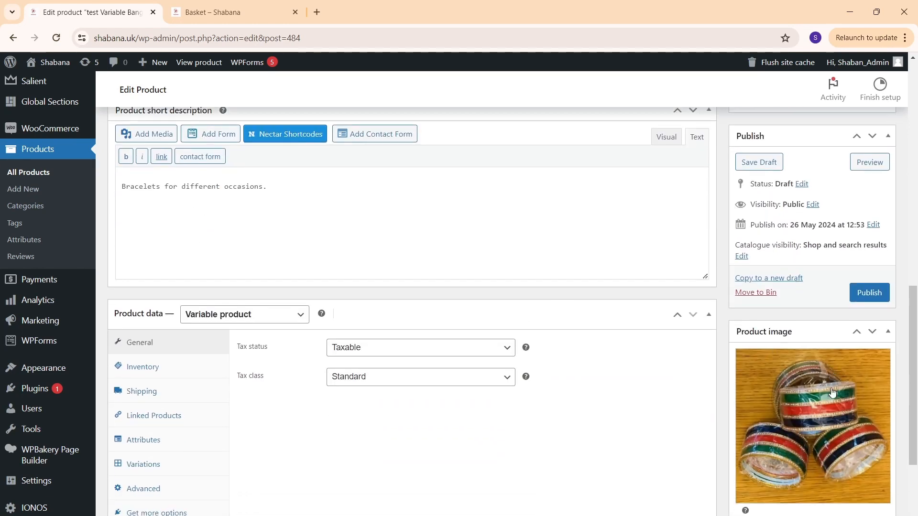
pyautogui.click(786, 400)
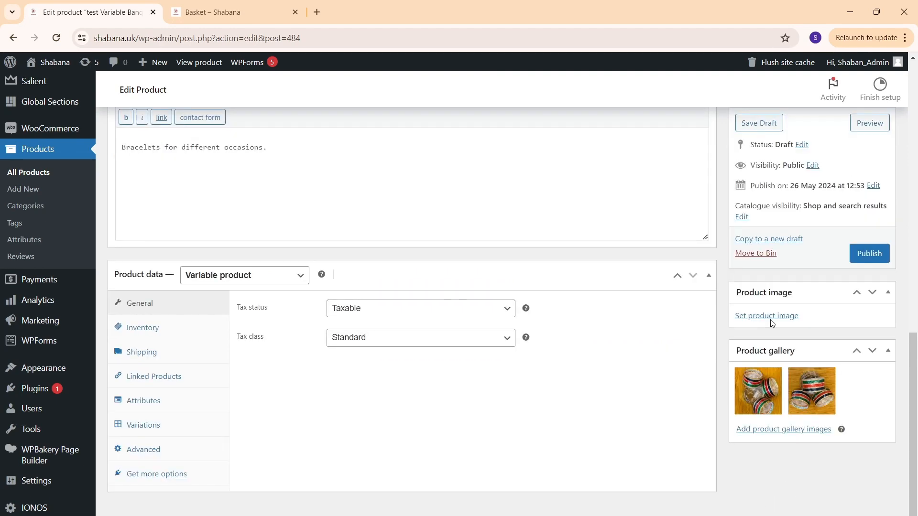
pyautogui.click(768, 316)
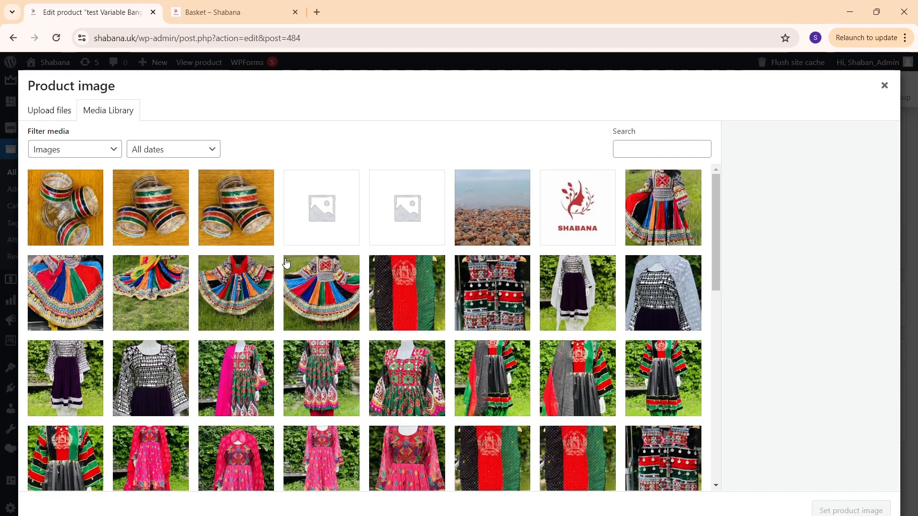
pyautogui.click(143, 221)
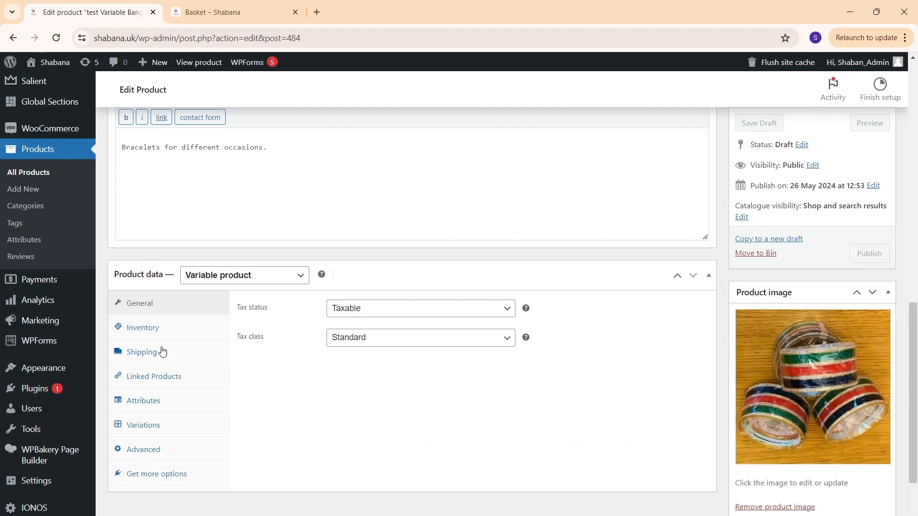
# Examine the Size attribute's selected and available values without changing them
pyautogui.click(153, 403)
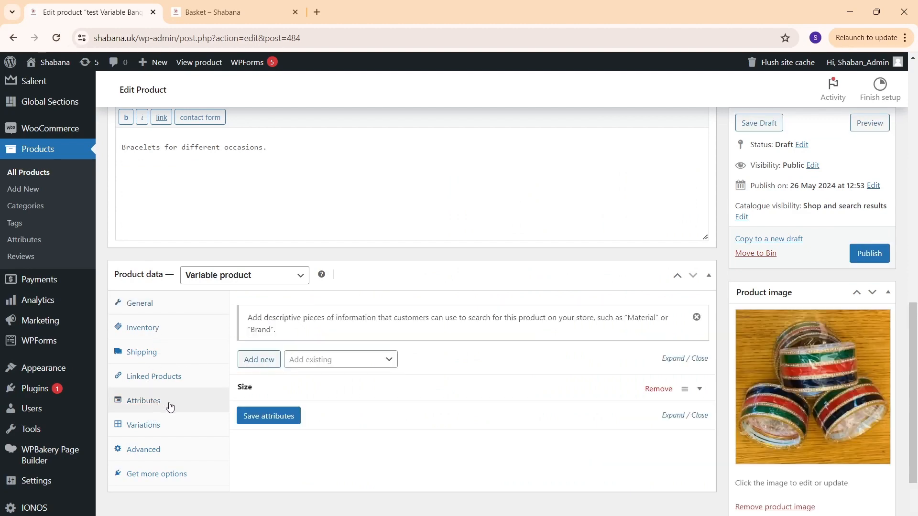
pyautogui.click(354, 388)
pyautogui.scroll(-3, 459, 406)
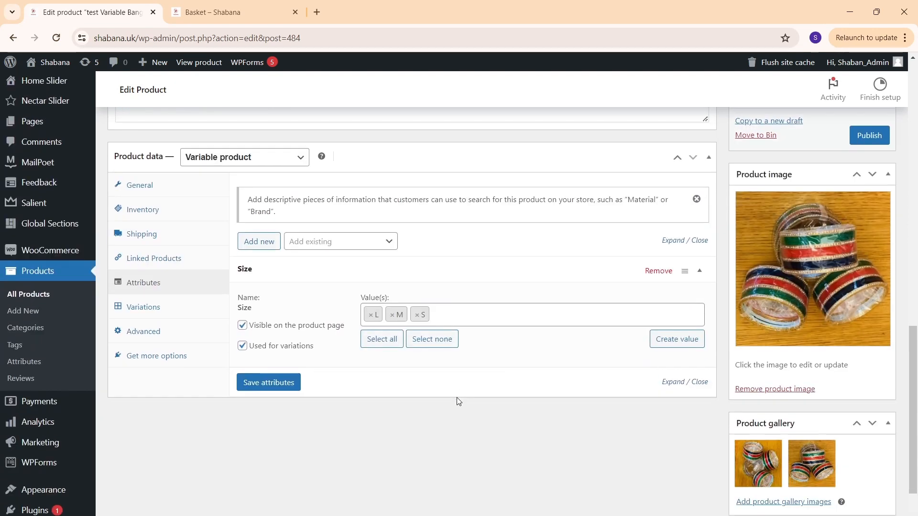
pyautogui.click(491, 315)
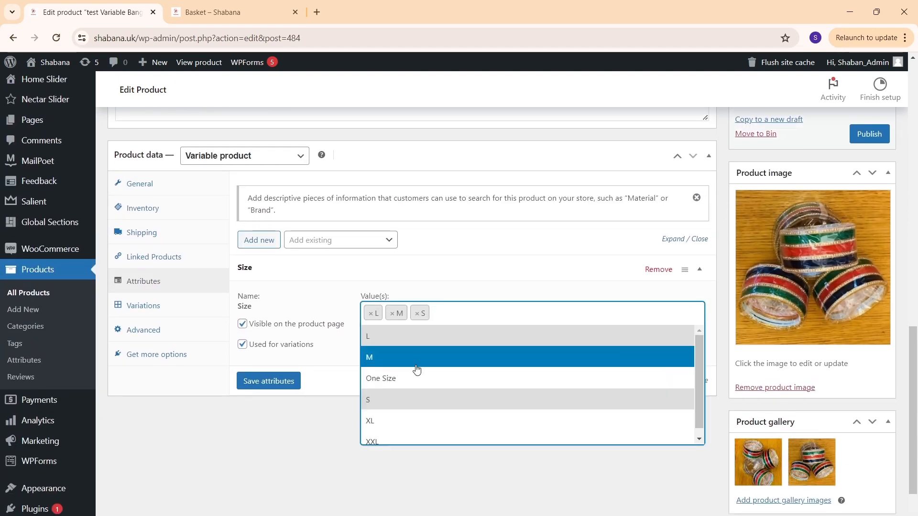
pyautogui.click(305, 457)
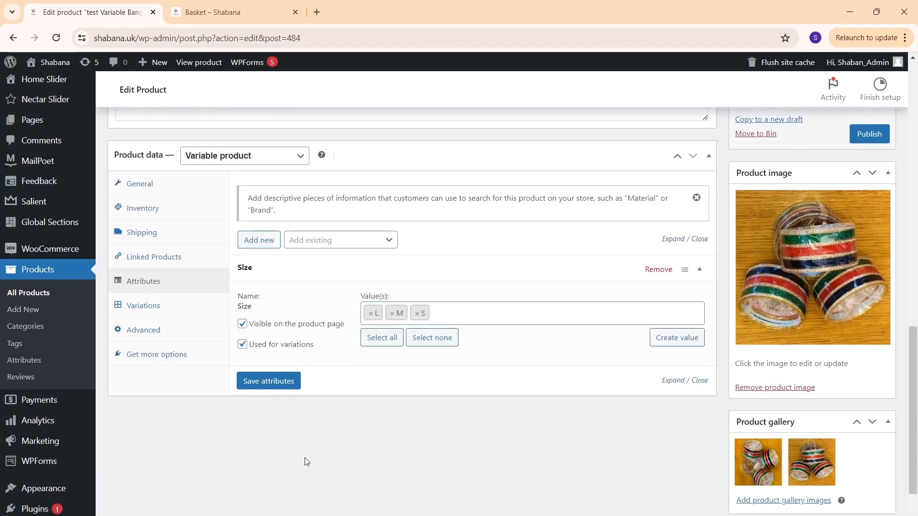
# Expand the M and L size variations and set the L variation's regular price to 12 and sale price to 10
pyautogui.click(163, 311)
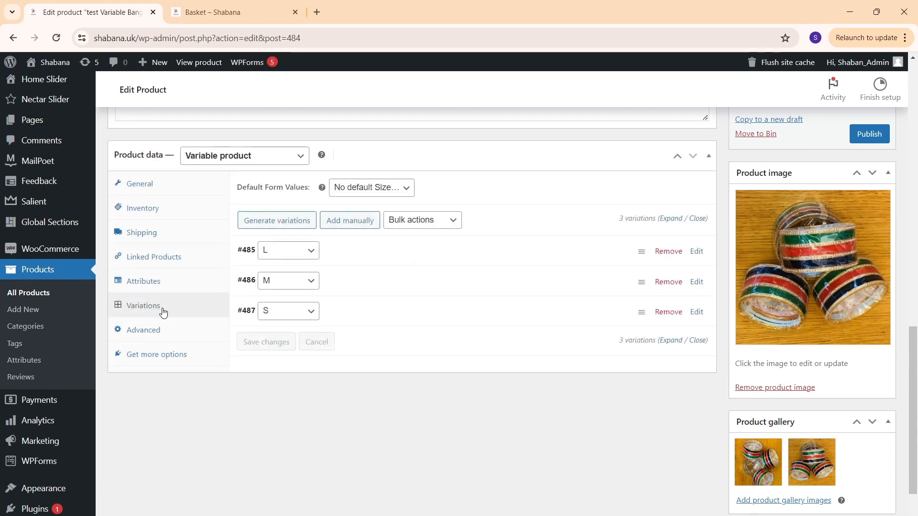
pyautogui.click(407, 272)
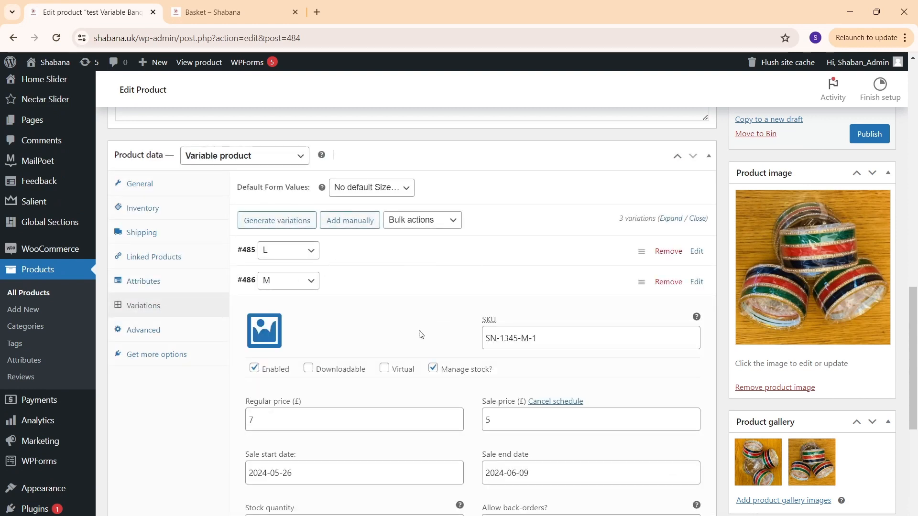
pyautogui.click(413, 256)
pyautogui.scroll(-2, 514, 338)
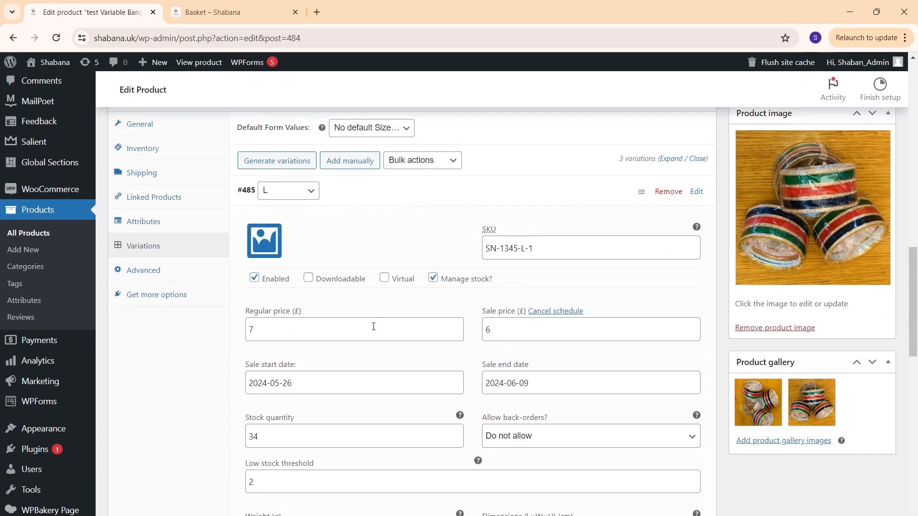
pyautogui.doubleClick(321, 328)
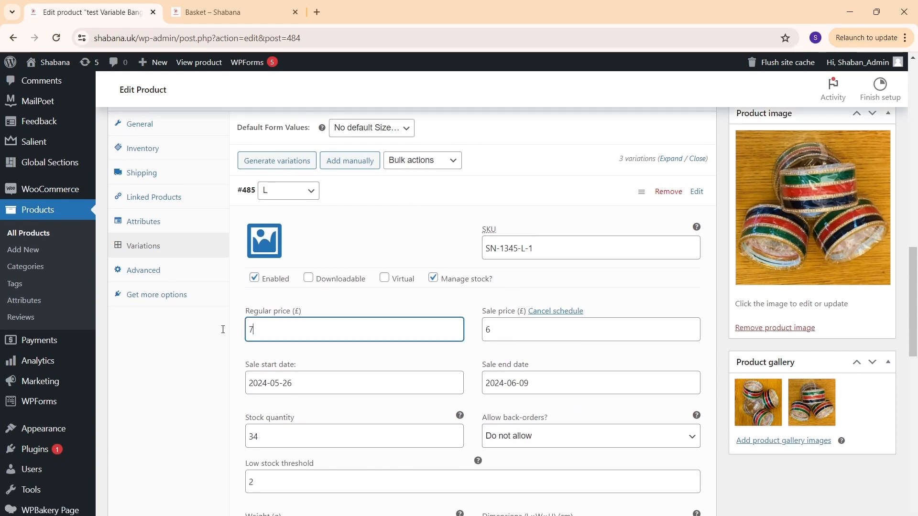
pyautogui.write('12')
pyautogui.doubleClick(527, 330)
pyautogui.write('1')
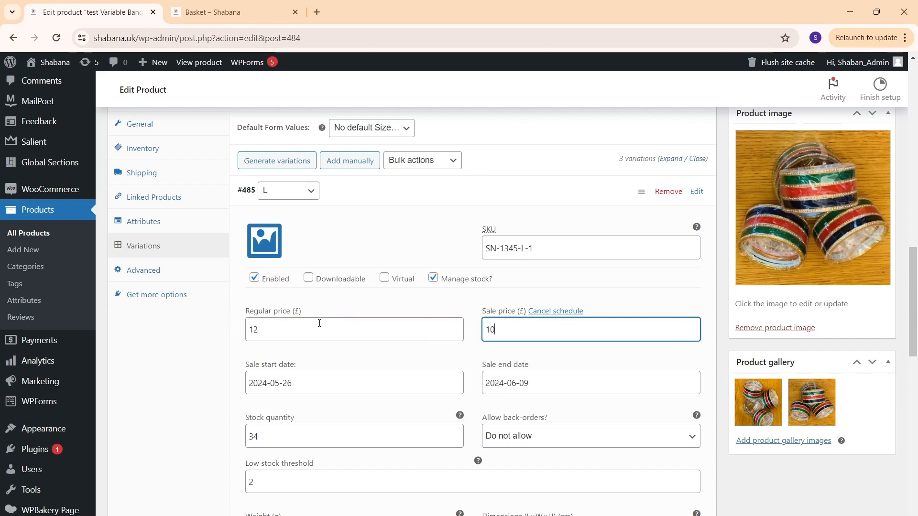
# Set the L variation's stock quantity to 20 and its low stock threshold to 1
pyautogui.scroll(-3, 320, 323)
pyautogui.doubleClick(253, 317)
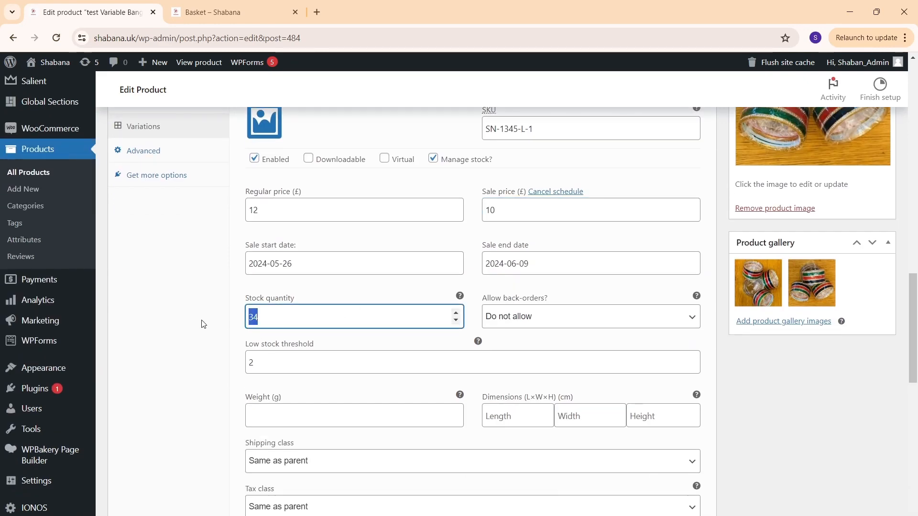
pyautogui.write('3')
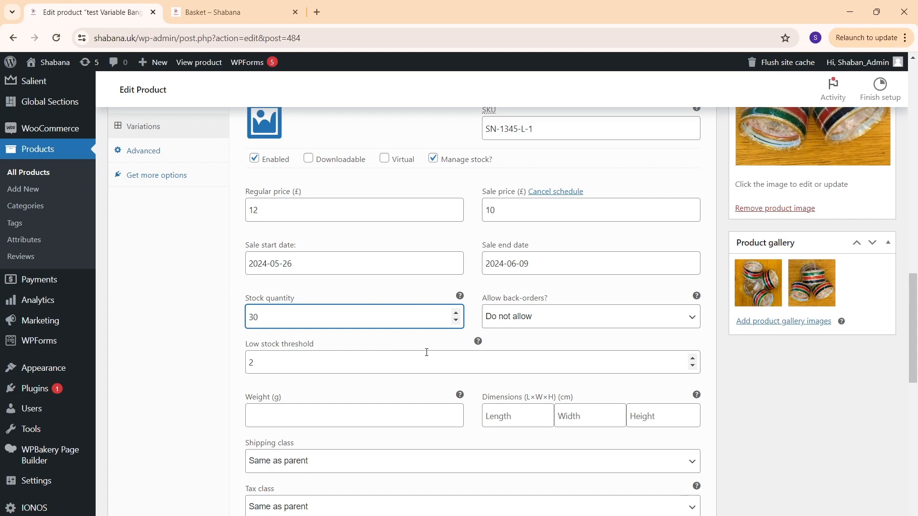
pyautogui.write('0')
pyautogui.hotkey('ctrl', 'a')
pyautogui.write('20')
pyautogui.press('Tab')
pyautogui.press('Tab')
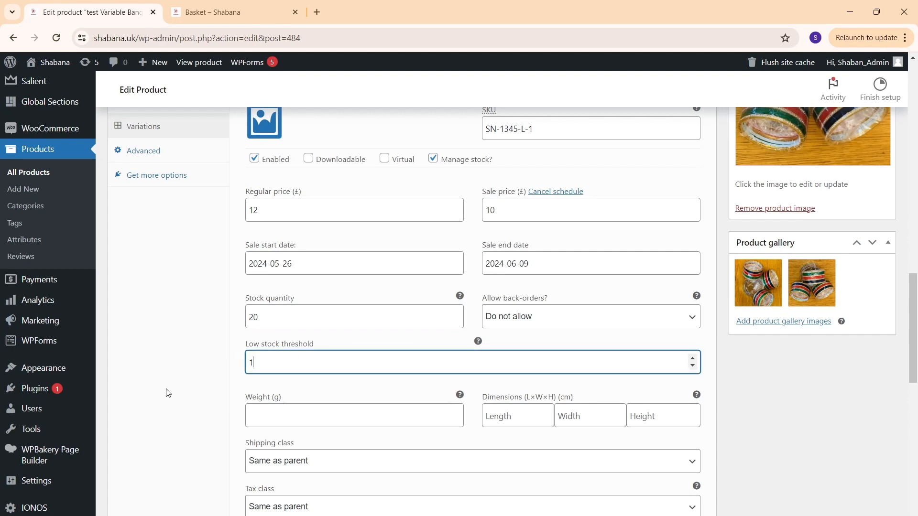
# Set the M variation's regular price to 12 and sale price to 10
pyautogui.scroll(-10, 167, 393)
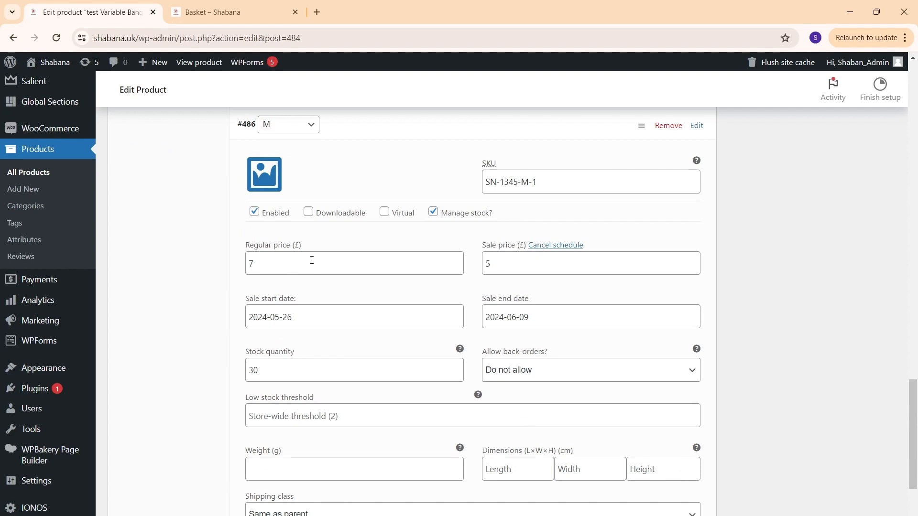
pyautogui.doubleClick(253, 264)
pyautogui.press('BackSpace')
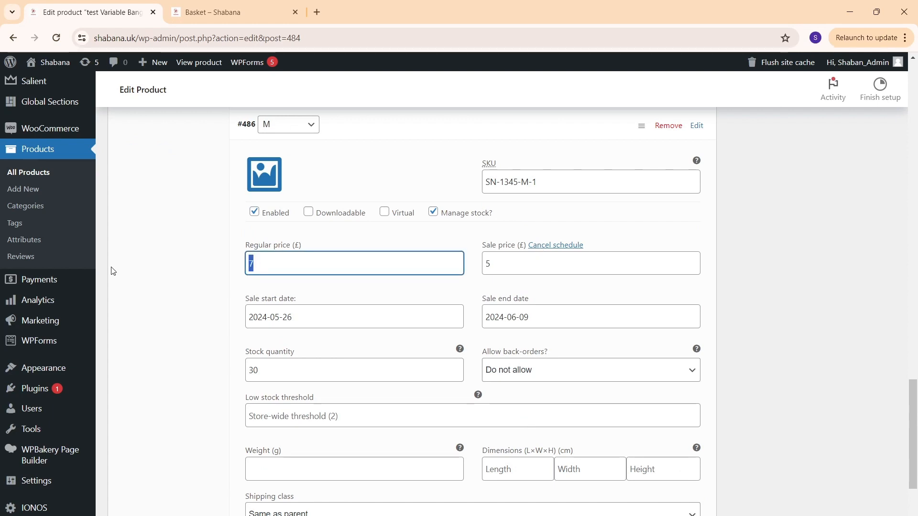
pyautogui.write('12')
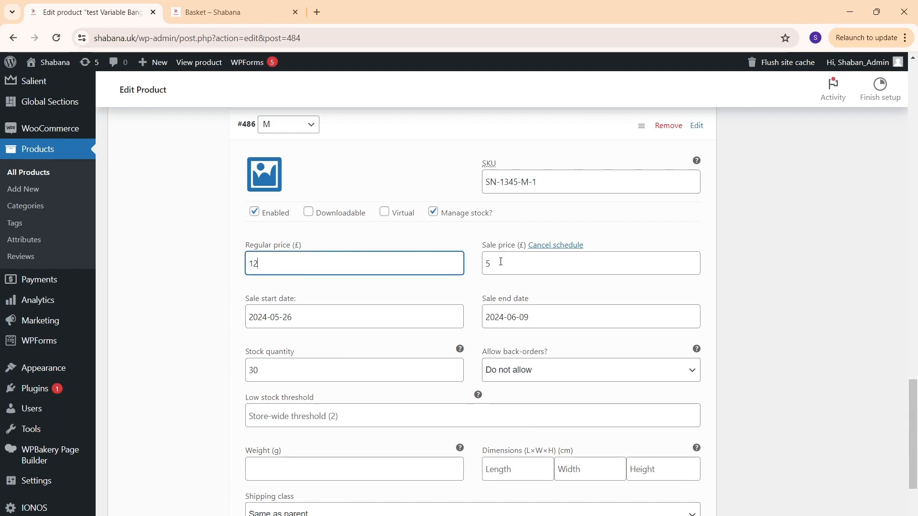
pyautogui.click(501, 261)
pyautogui.press('BackSpace')
pyautogui.write('10')
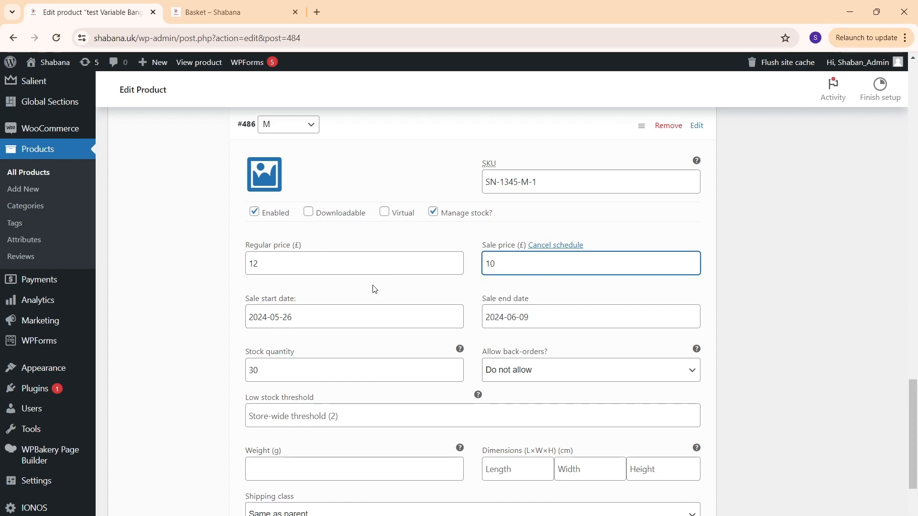
# Set the M variation's stock quantity to 10
pyautogui.doubleClick(253, 370)
pyautogui.moveTo(78, 374)
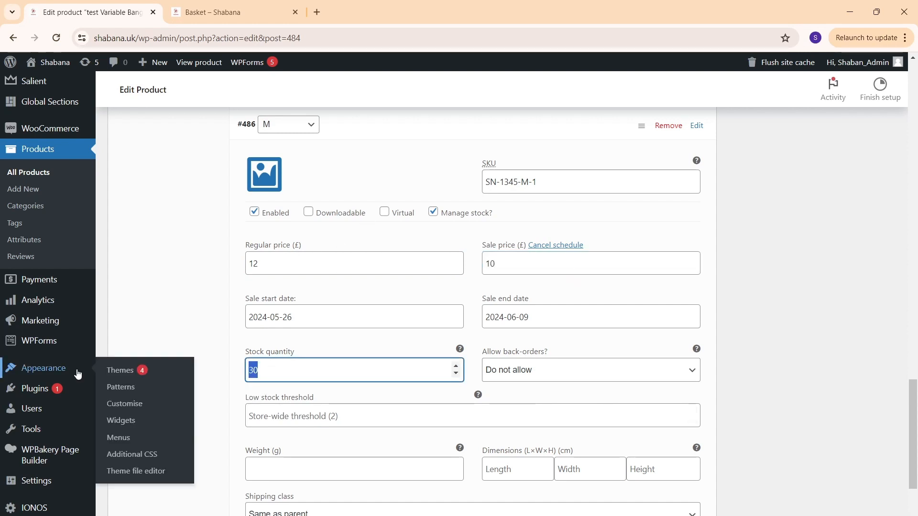
pyautogui.write('10')
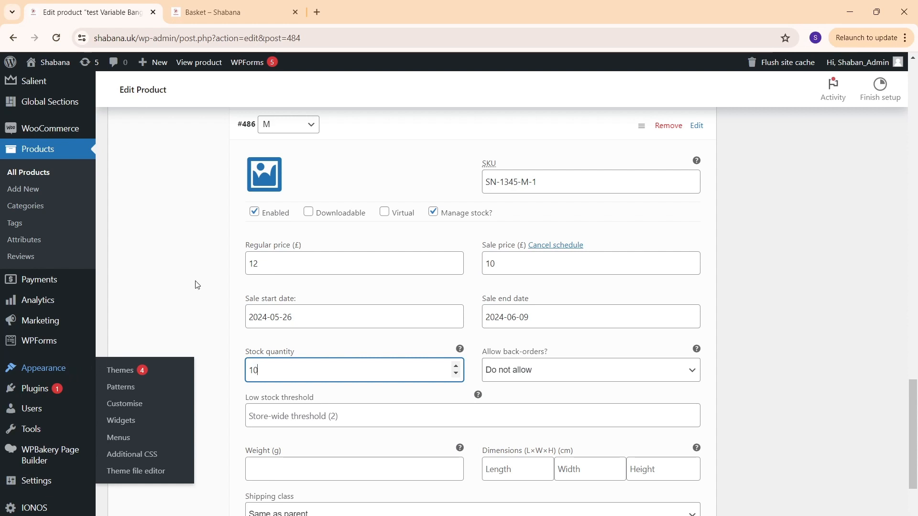
pyautogui.click(216, 295)
# Expand the S size variation and set its regular price to 12 and sale price to 8
pyautogui.scroll(-4, 218, 297)
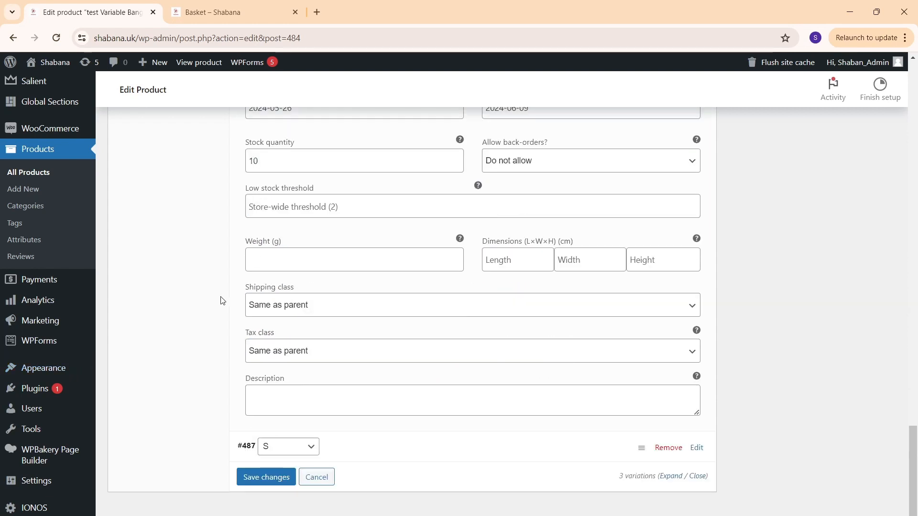
pyautogui.click(408, 455)
pyautogui.scroll(-6, 465, 402)
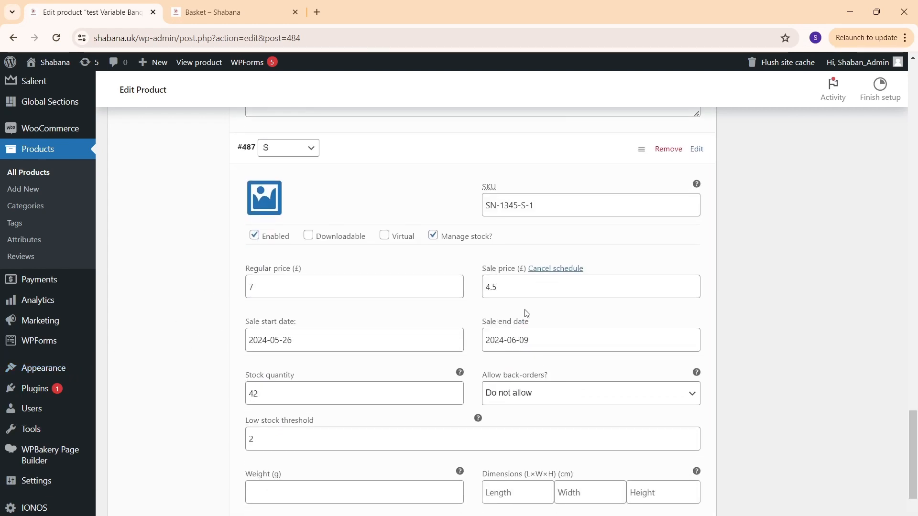
pyautogui.doubleClick(280, 292)
pyautogui.moveTo(54, 316)
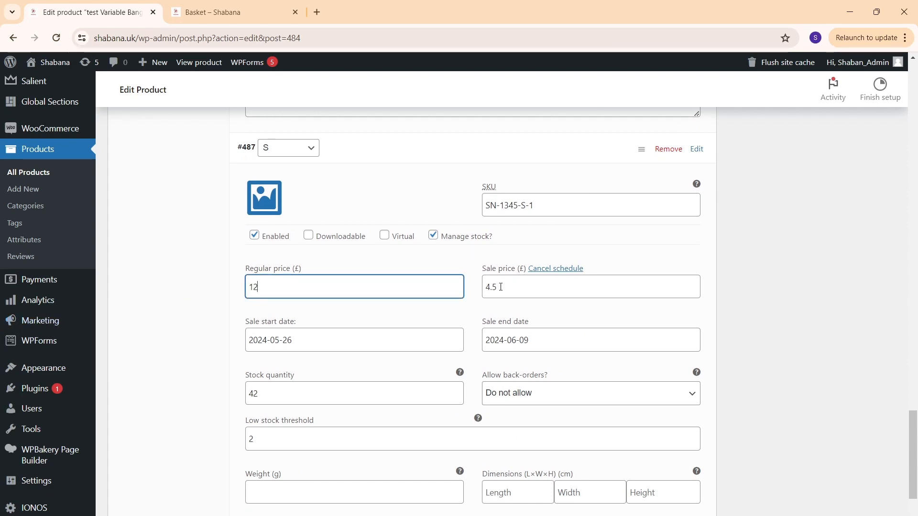
pyautogui.press('Tab')
pyautogui.write('8')
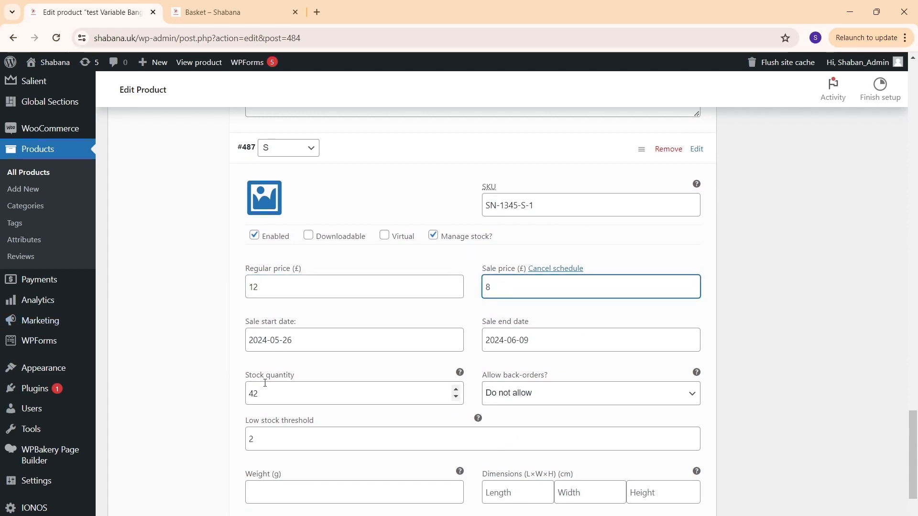
# Set the S variation's stock quantity to 10 and its low stock threshold to 1
pyautogui.moveTo(274, 398); pyautogui.dragTo(176, 399)
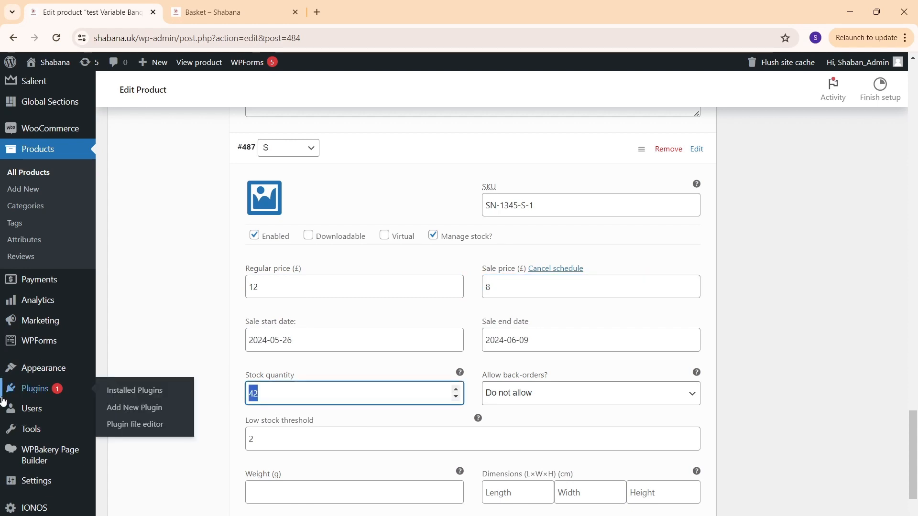
pyautogui.write('10')
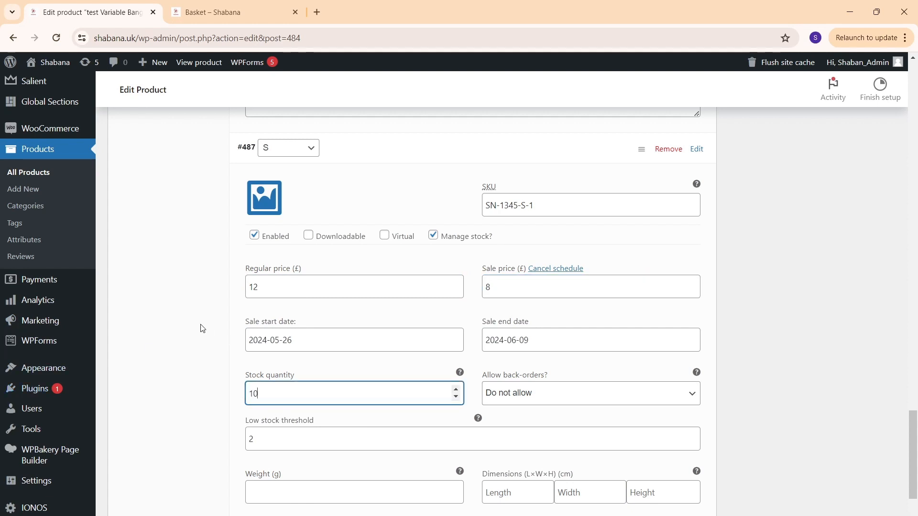
pyautogui.press('Tab')
pyautogui.press('Tab')
pyautogui.moveTo(20, 447)
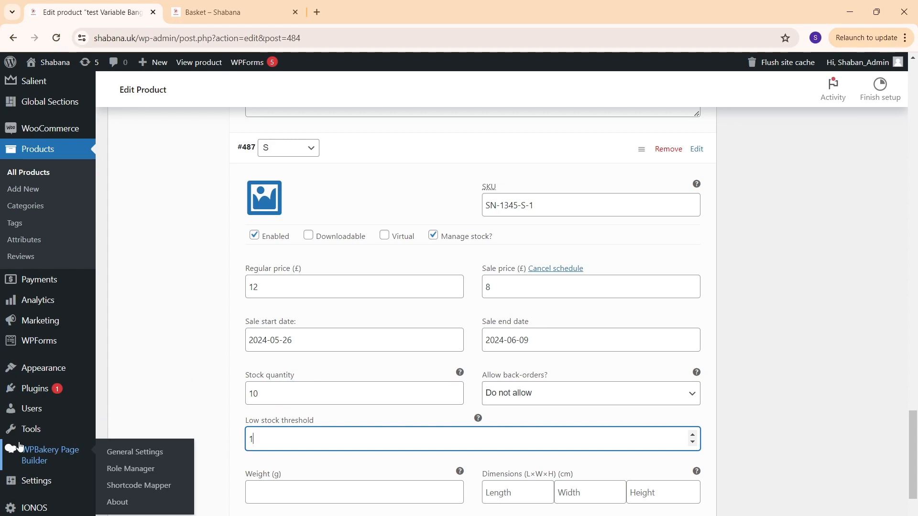
# Save the variation changes and publish the test Bracelets product
pyautogui.click(213, 316)
pyautogui.scroll(-4, 213, 322)
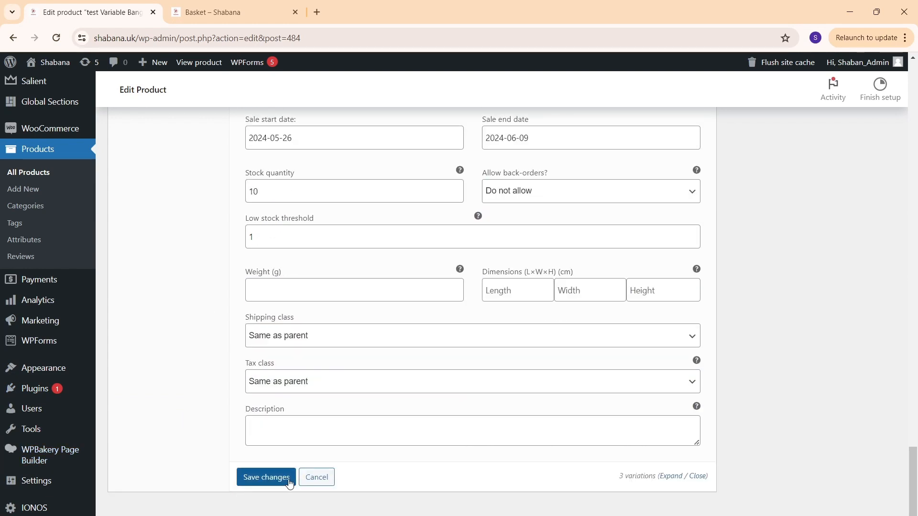
pyautogui.click(274, 479)
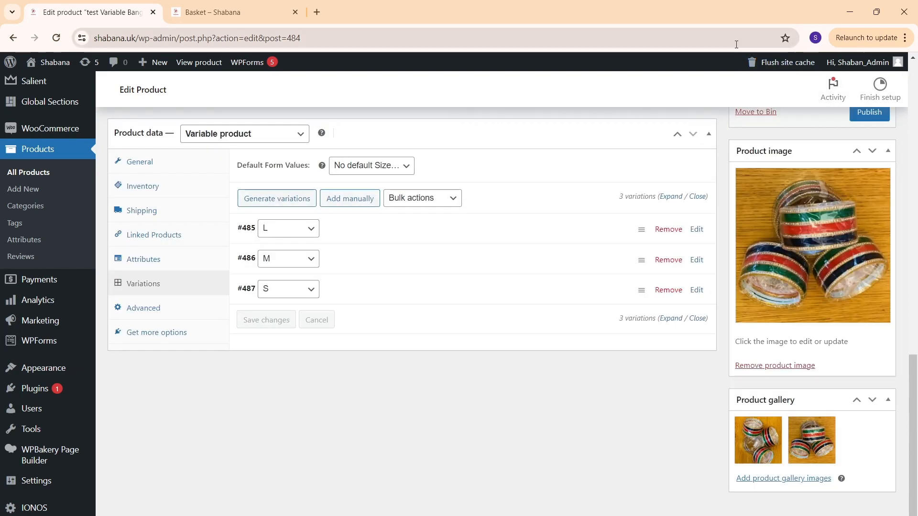
pyautogui.scroll(9, 676, 219)
pyautogui.scroll(-4, 670, 252)
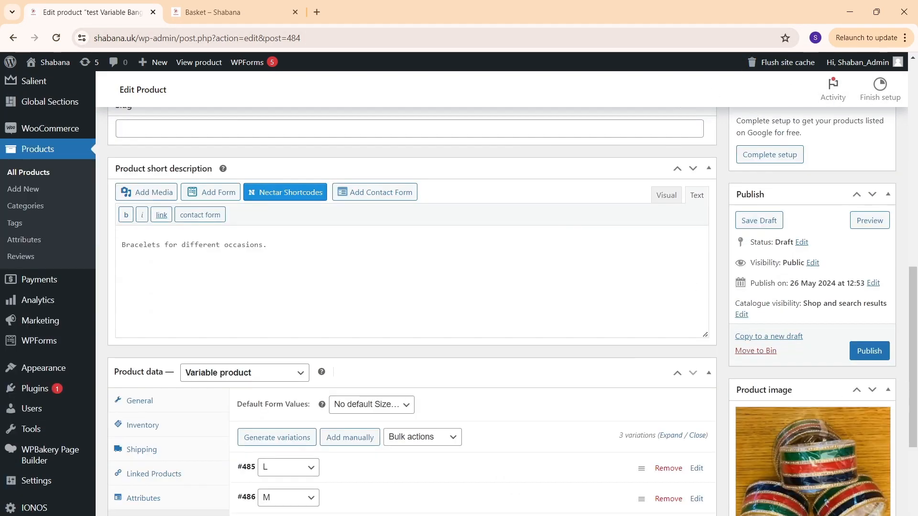
pyautogui.click(869, 351)
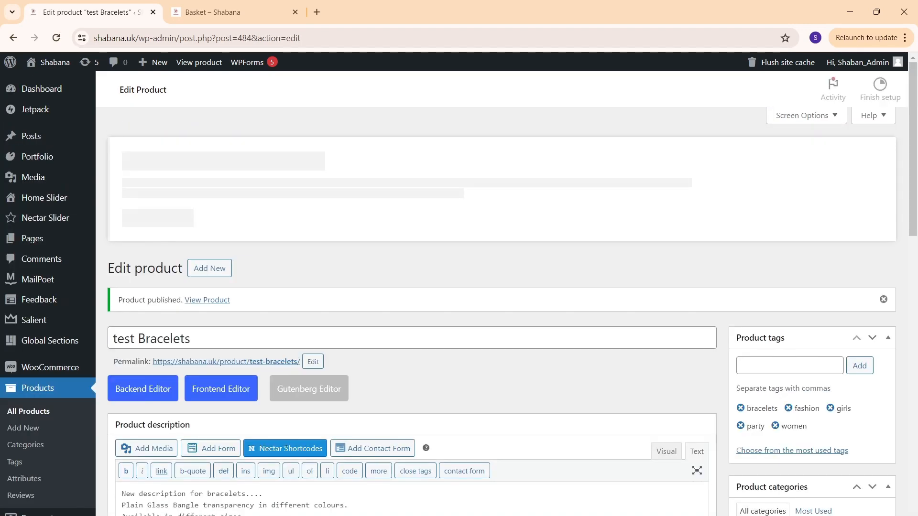
# Switch to the storefront, sort the shop's products by latest, and open the Test Bracelets product page
pyautogui.click(216, 10)
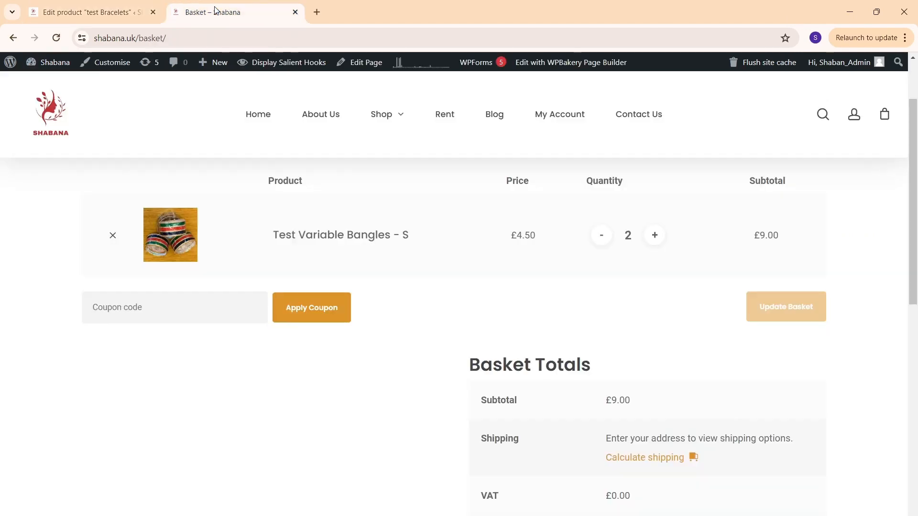
pyautogui.click(53, 111)
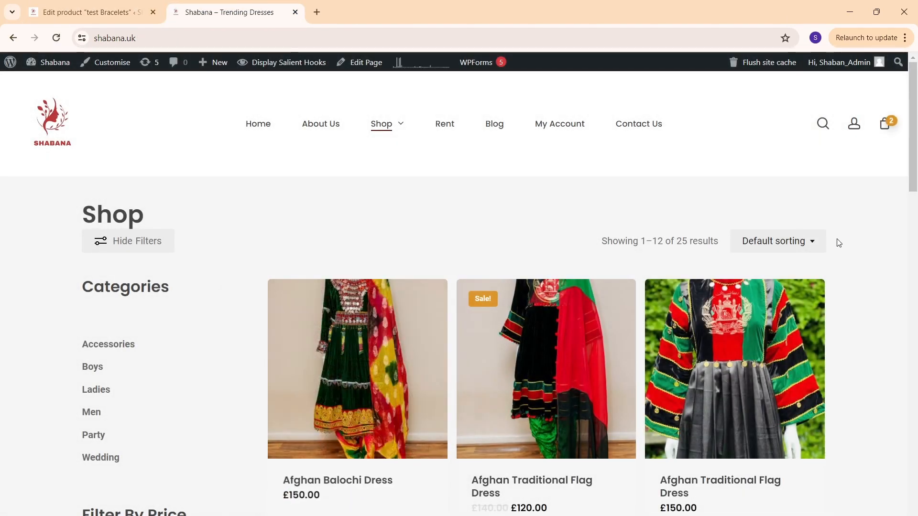
pyautogui.click(814, 245)
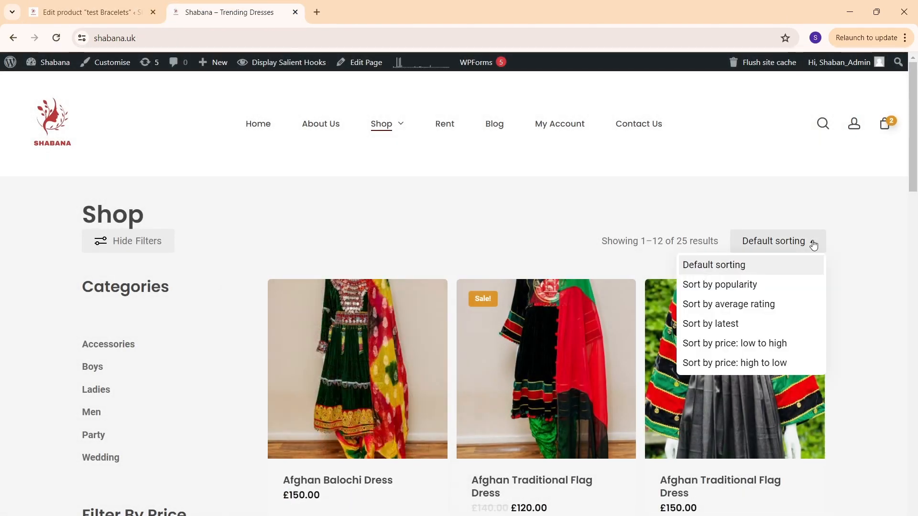
pyautogui.click(730, 325)
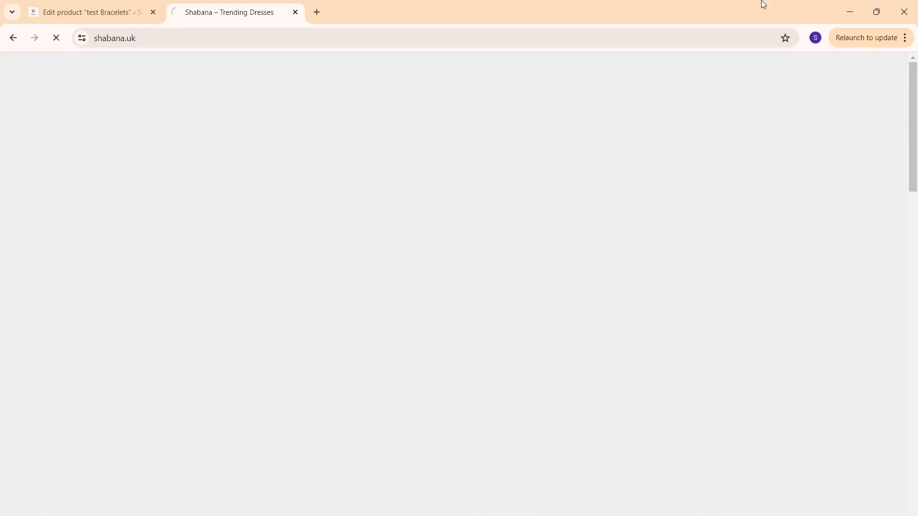
pyautogui.scroll(-2, 361, 383)
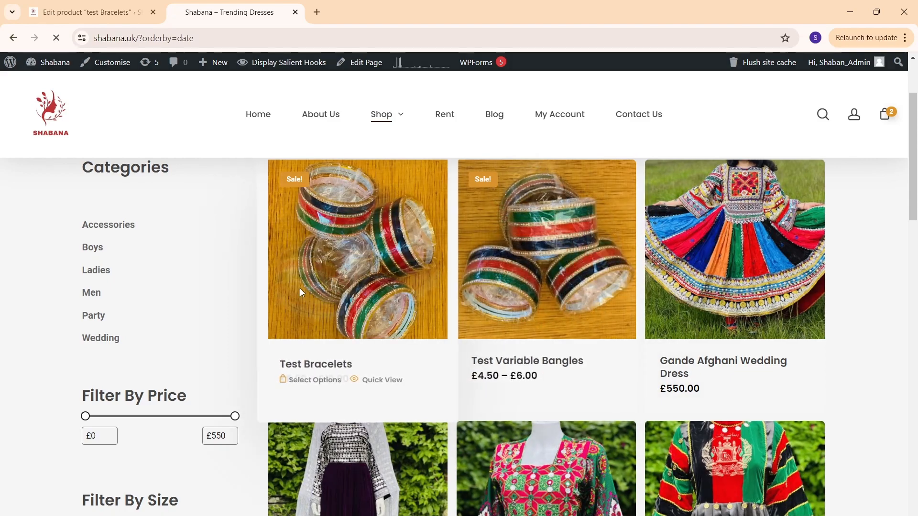
pyautogui.click(300, 291)
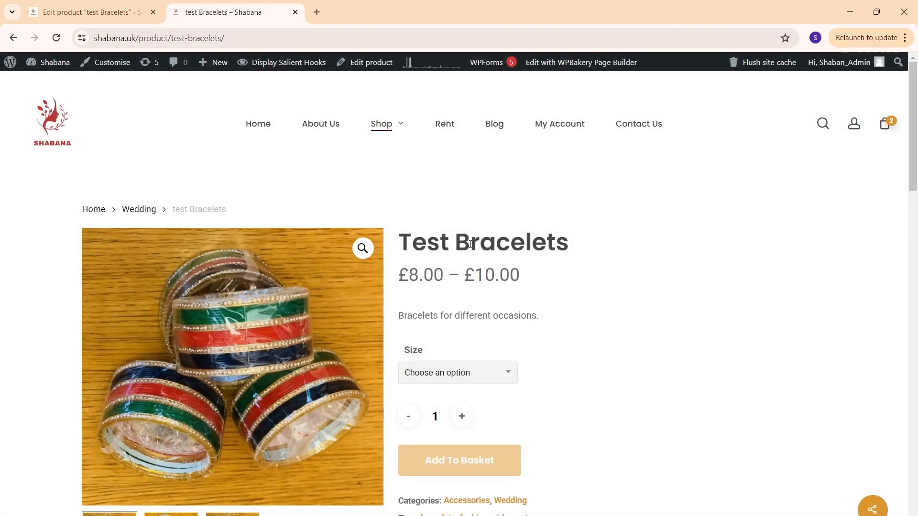
# Check the title, price range and short description on the Test Bracelets product page
pyautogui.moveTo(441, 242); pyautogui.dragTo(572, 244)
pyautogui.click(645, 329)
pyautogui.tripleClick(469, 317)
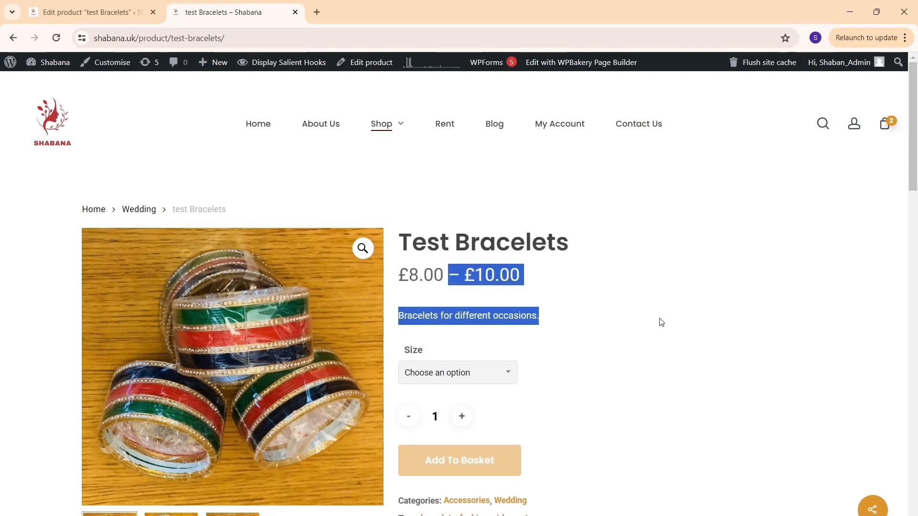
# Choose sizes L, M and S in turn to check each variation's price and stock
pyautogui.scroll(-2, 656, 318)
pyautogui.click(485, 255)
pyautogui.click(436, 306)
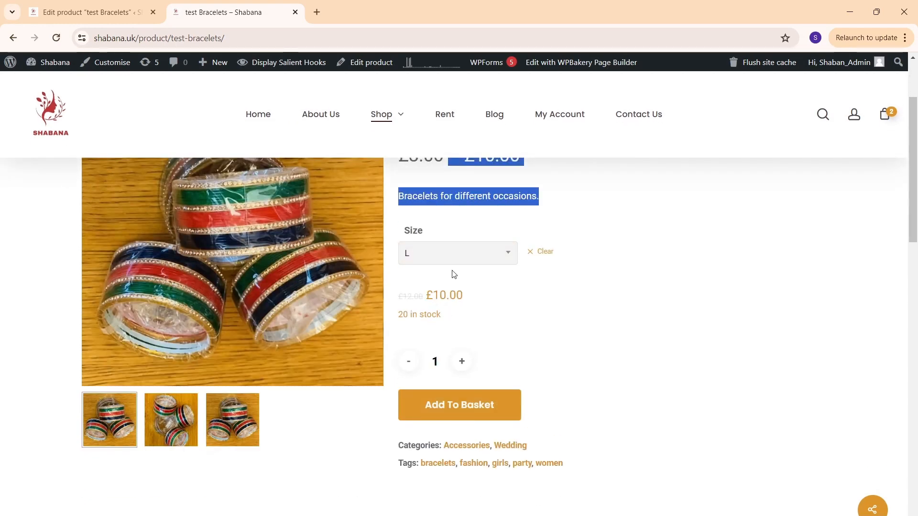
pyautogui.click(454, 256)
pyautogui.click(431, 330)
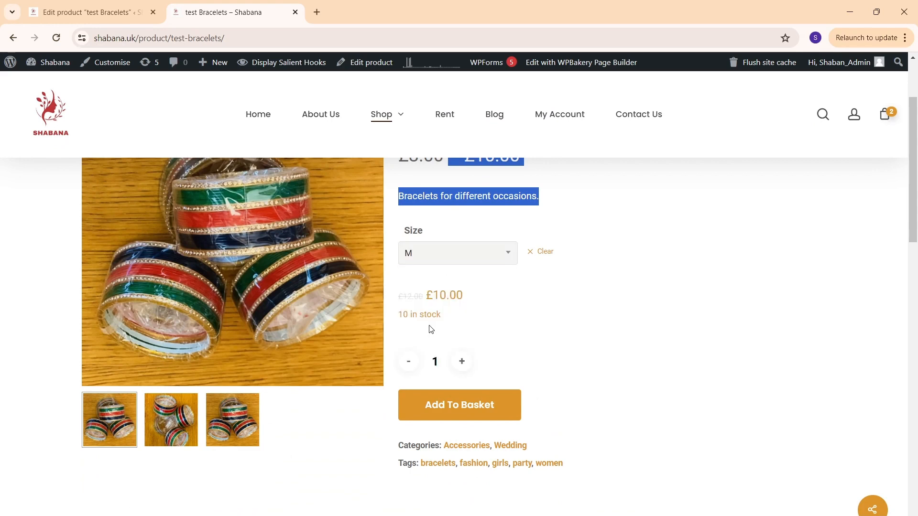
pyautogui.click(460, 257)
pyautogui.click(431, 354)
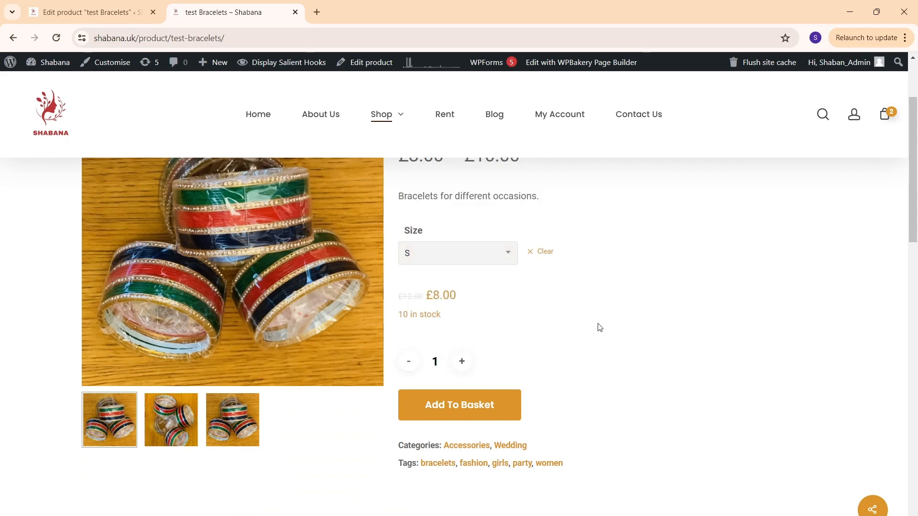
# Review the product's categories, tags, full description and images on the storefront page
pyautogui.scroll(-2, 598, 326)
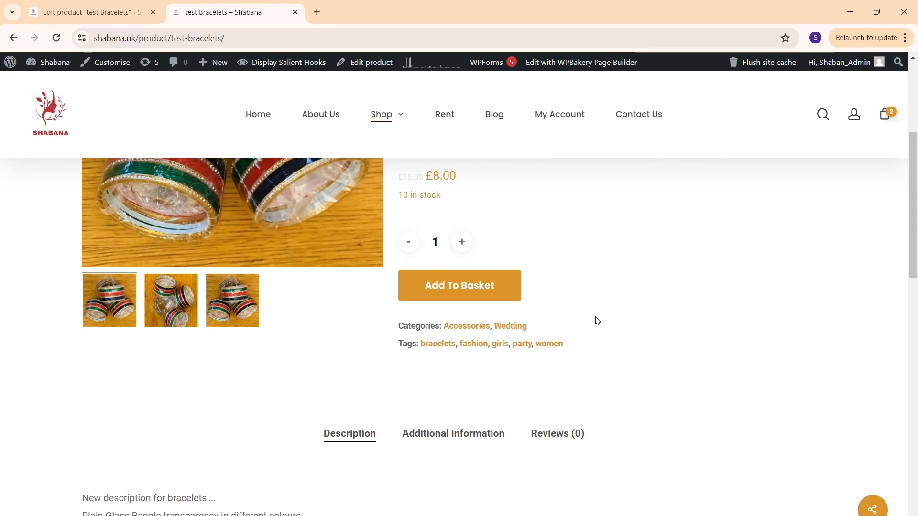
pyautogui.scroll(-2, 597, 325)
pyautogui.moveTo(282, 433); pyautogui.dragTo(93, 384)
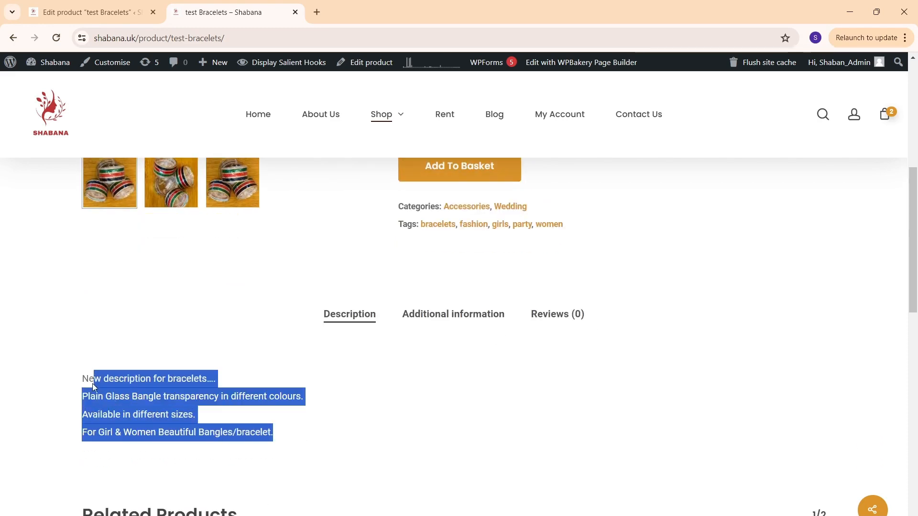
pyautogui.scroll(5, 145, 370)
pyautogui.scroll(2, 145, 370)
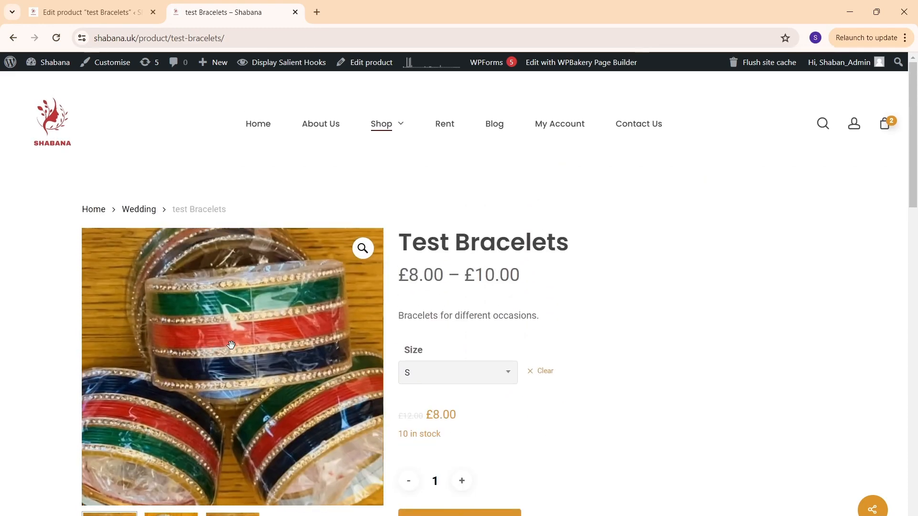
pyautogui.scroll(-4, 281, 401)
pyautogui.scroll(-7, 280, 401)
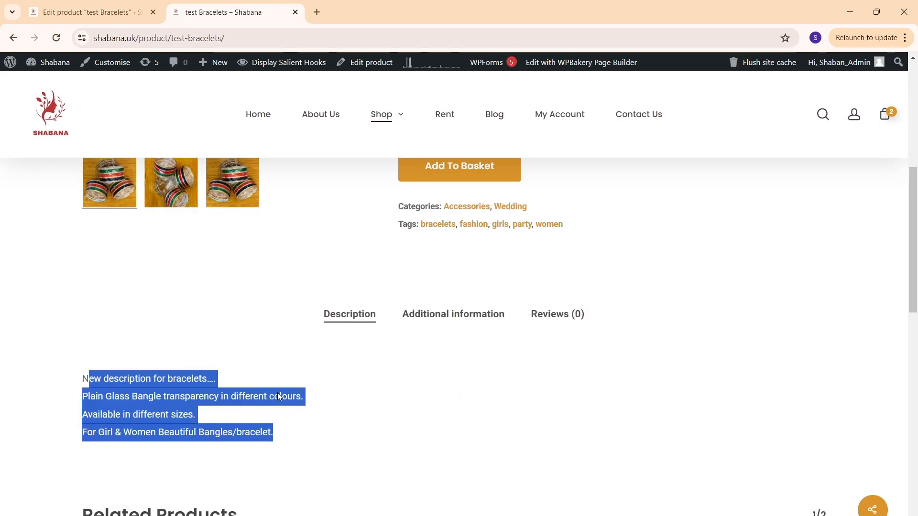
pyautogui.click(285, 264)
pyautogui.scroll(7, 246, 312)
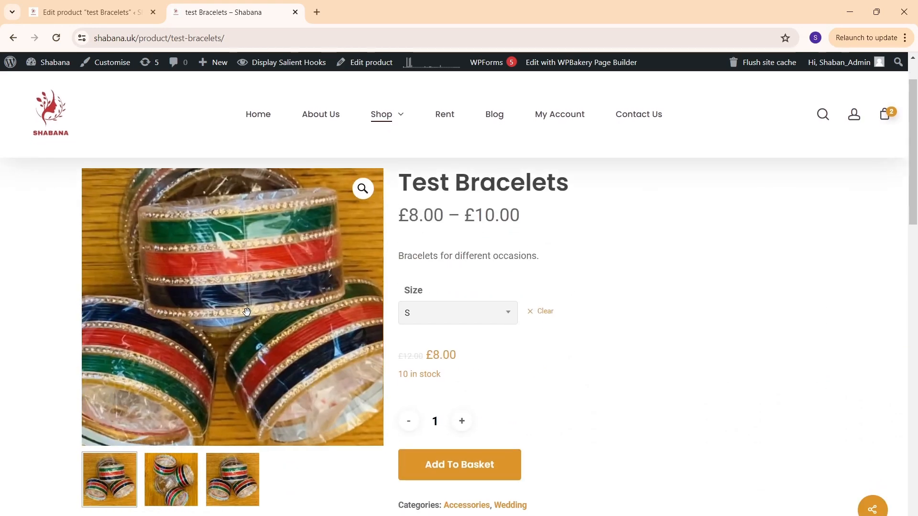
# Return to the admin product list and open the test Variable Bangles product for editing
pyautogui.click(106, 15)
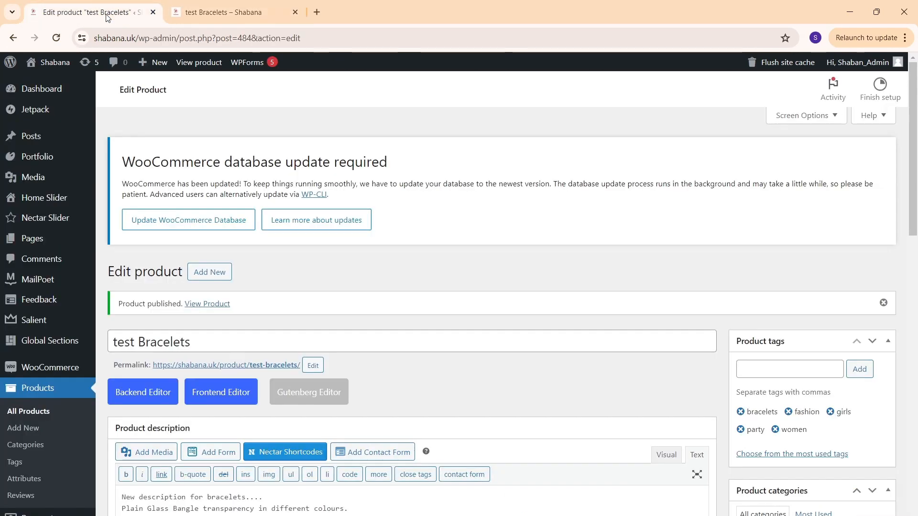
pyautogui.click(43, 390)
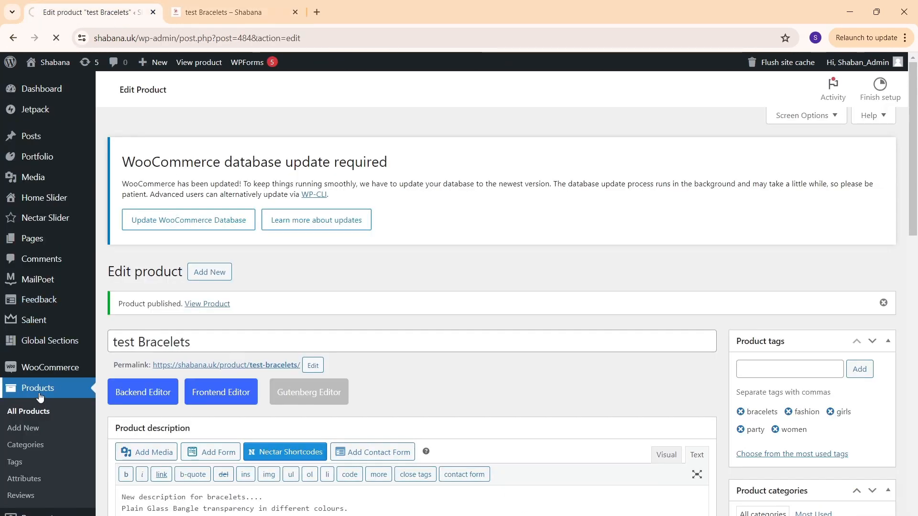
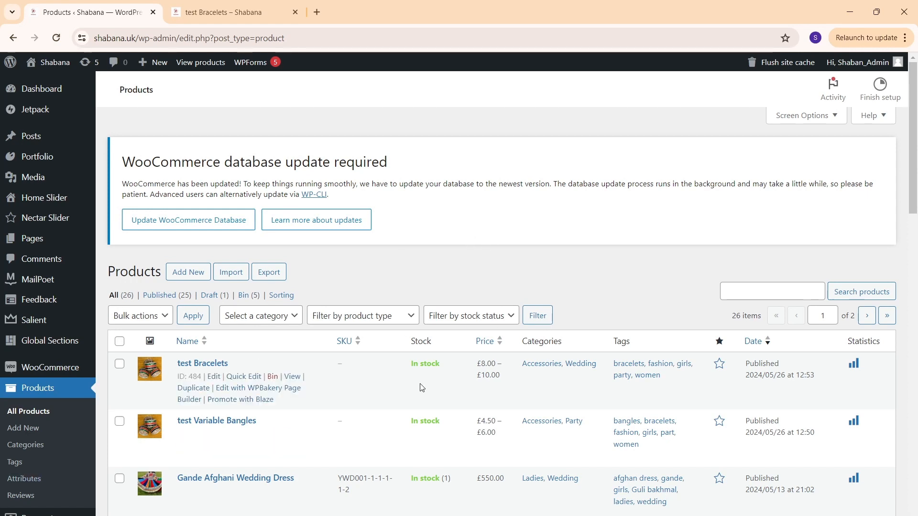
pyautogui.click(230, 423)
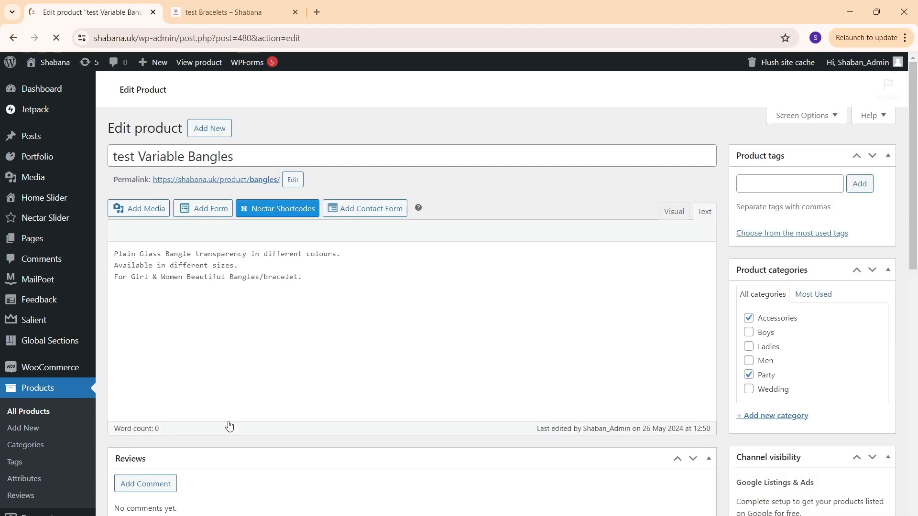
# Expand the S variation of test Variable Bangles and examine its regular price, sale price and stock settings
pyautogui.scroll(-4, 357, 275)
pyautogui.scroll(-10, 356, 274)
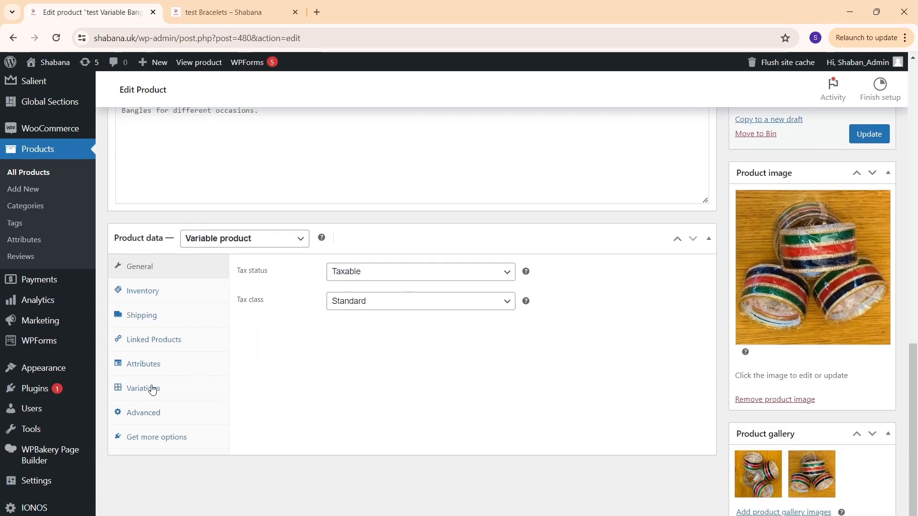
pyautogui.click(152, 391)
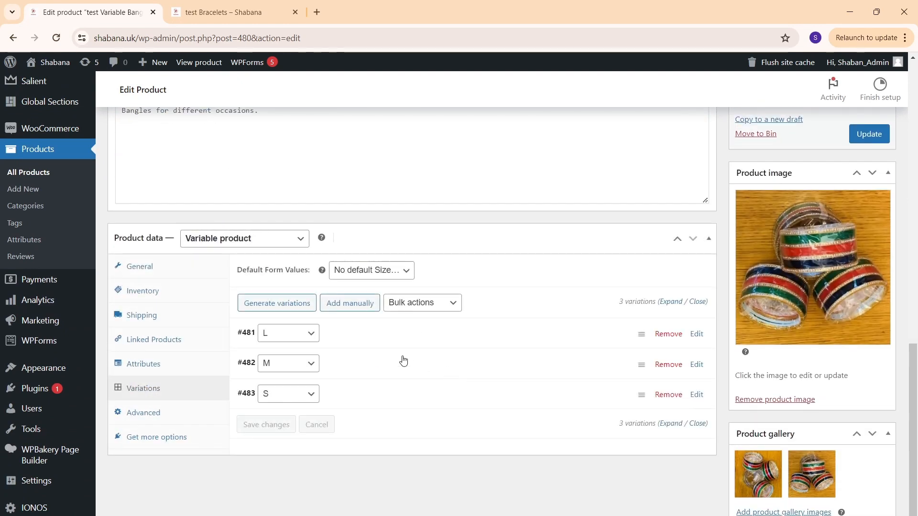
pyautogui.click(414, 396)
pyautogui.scroll(-3, 479, 373)
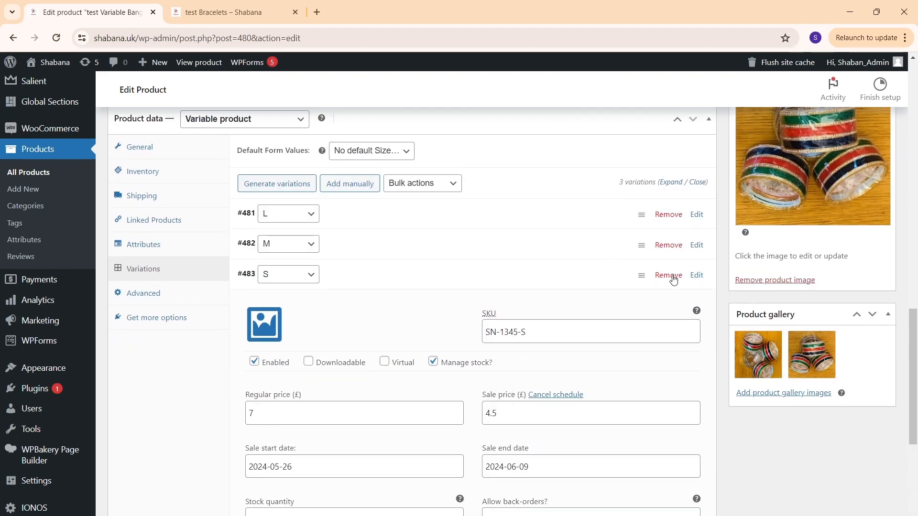
pyautogui.scroll(-2, 641, 287)
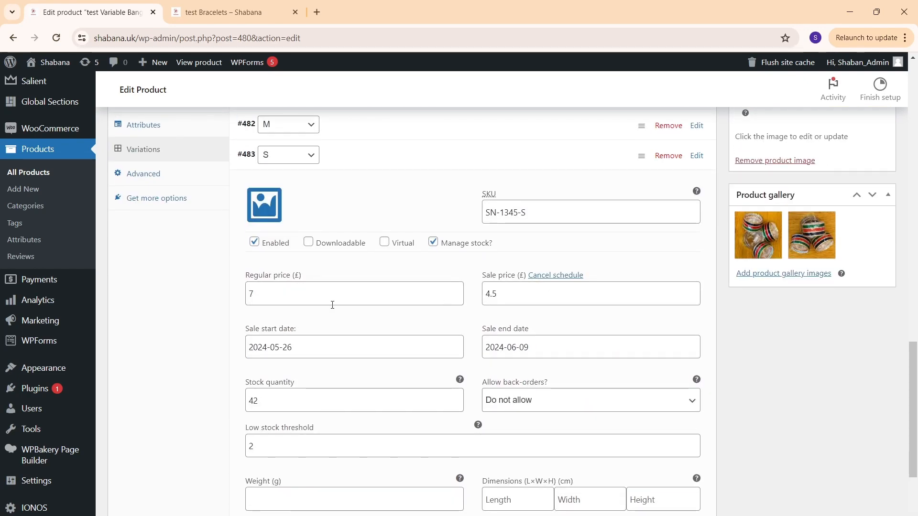
pyautogui.doubleClick(506, 295)
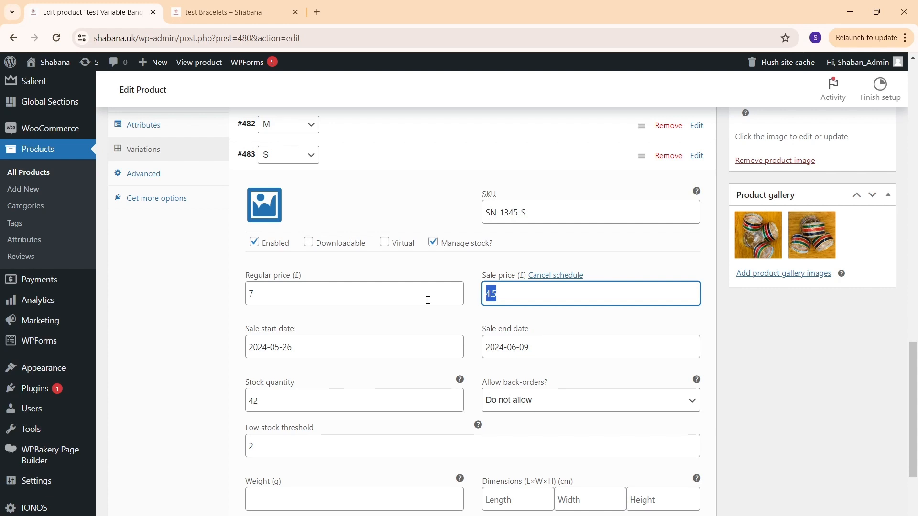
# Set the S variation's sale price to 3.5
pyautogui.write('3')
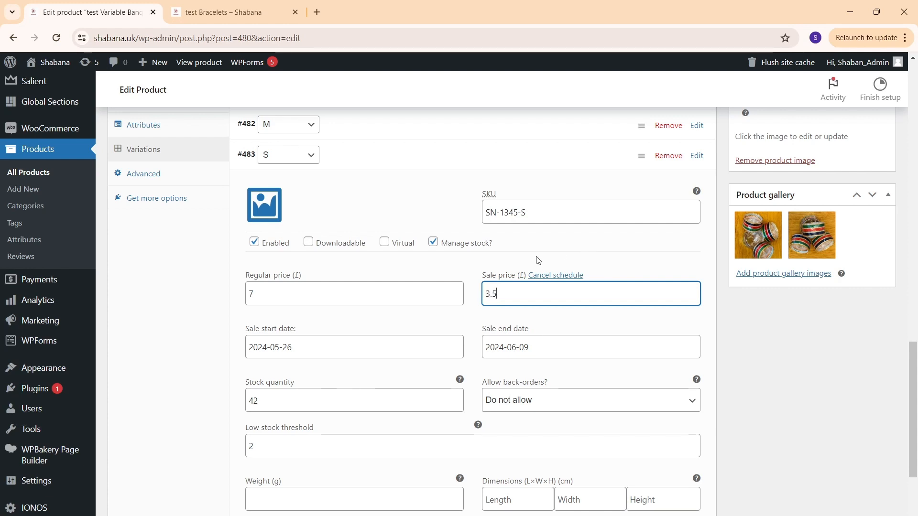
pyautogui.write('.5')
pyautogui.click(190, 293)
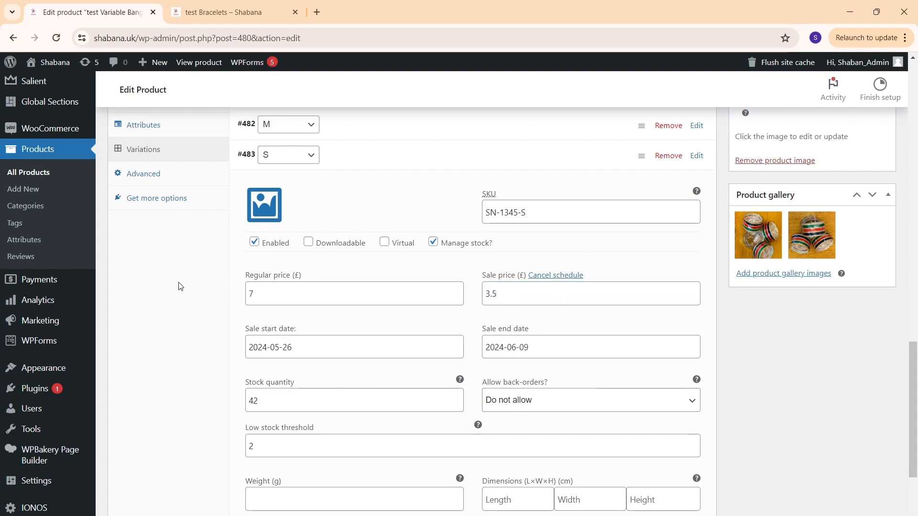
# Expand the M variation and set its sale price to 6
pyautogui.scroll(4, 540, 280)
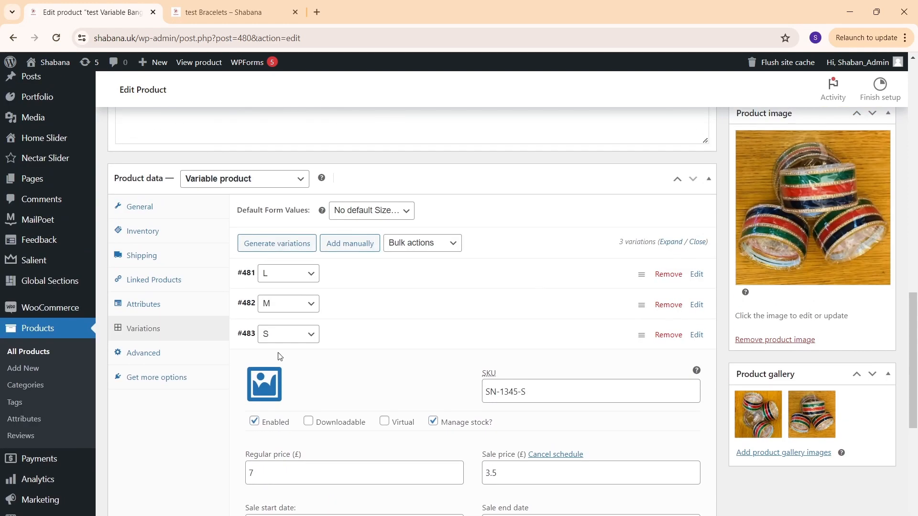
pyautogui.click(448, 314)
pyautogui.scroll(-3, 455, 325)
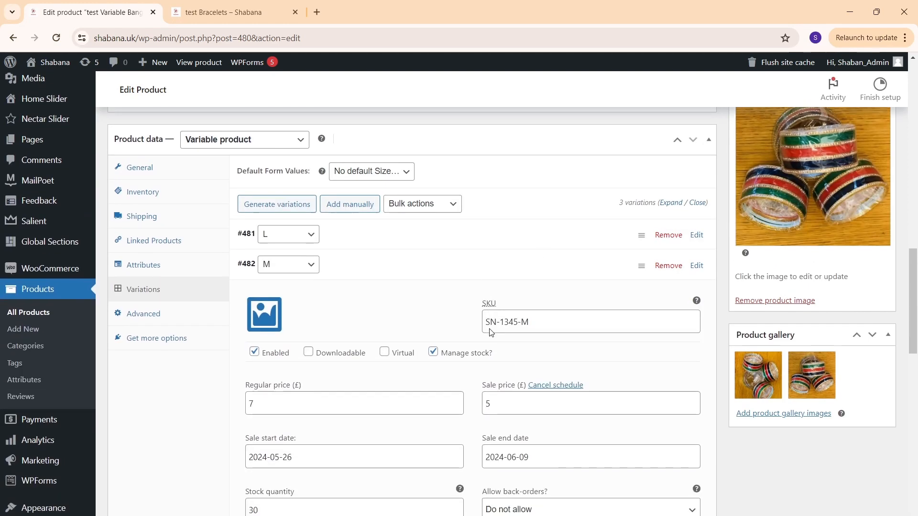
pyautogui.moveTo(506, 325); pyautogui.dragTo(326, 324)
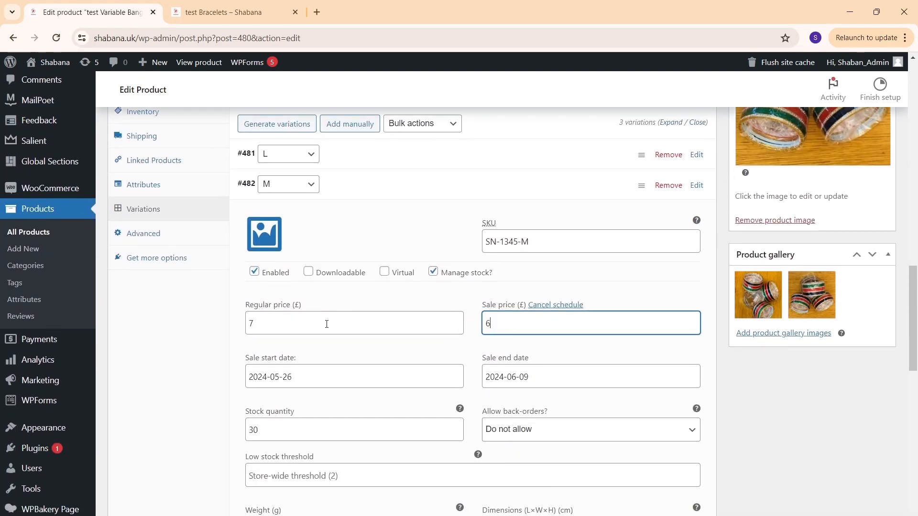
pyautogui.write('6')
# Expand the L variation and set its sale price to 5 and its stock quantity to 22
pyautogui.scroll(3, 530, 299)
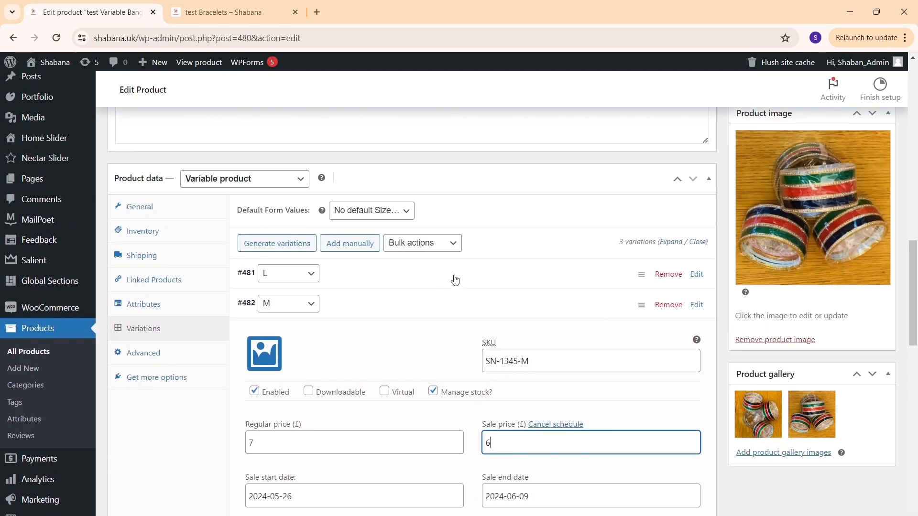
pyautogui.click(453, 274)
pyautogui.scroll(-1, 388, 321)
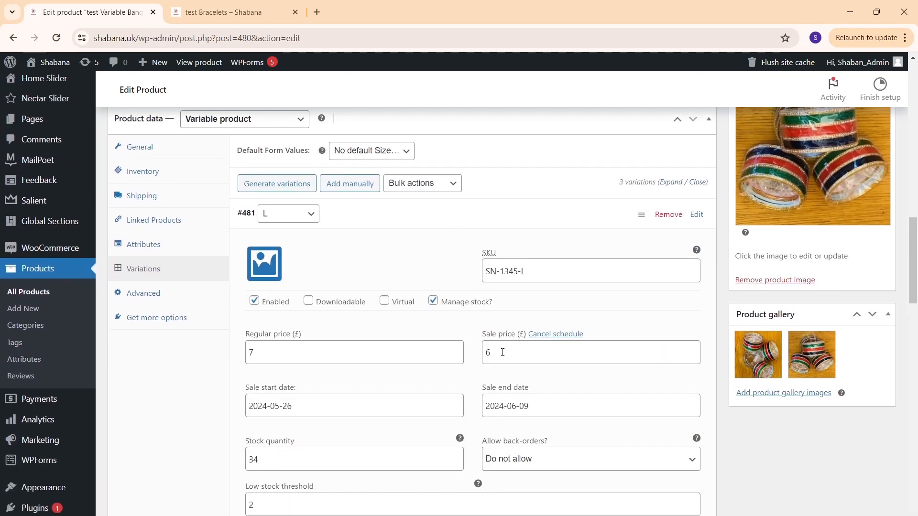
pyautogui.moveTo(502, 353); pyautogui.dragTo(403, 353)
pyautogui.write('5')
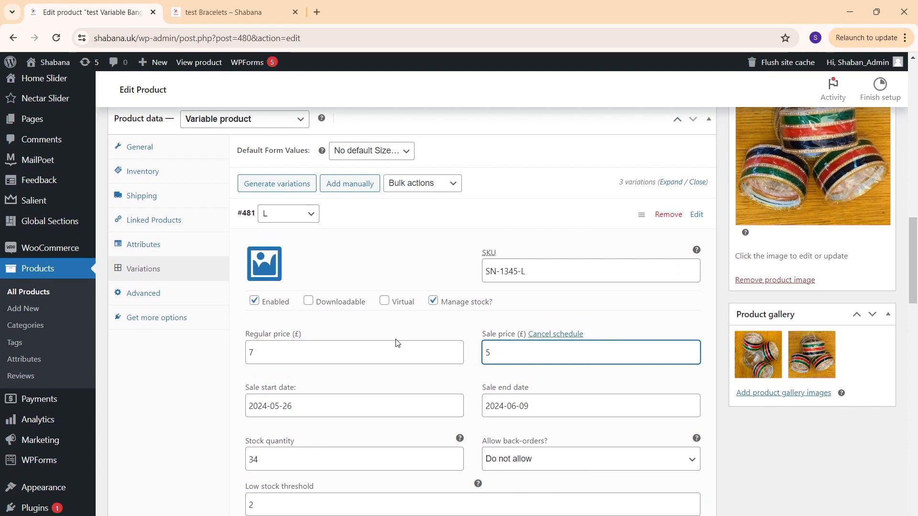
pyautogui.moveTo(269, 458); pyautogui.dragTo(192, 461)
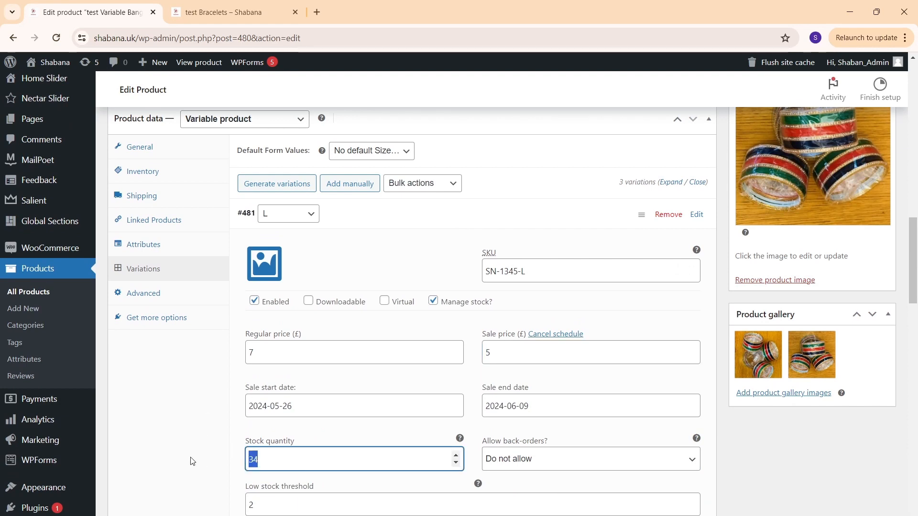
pyautogui.write('22')
pyautogui.click(179, 414)
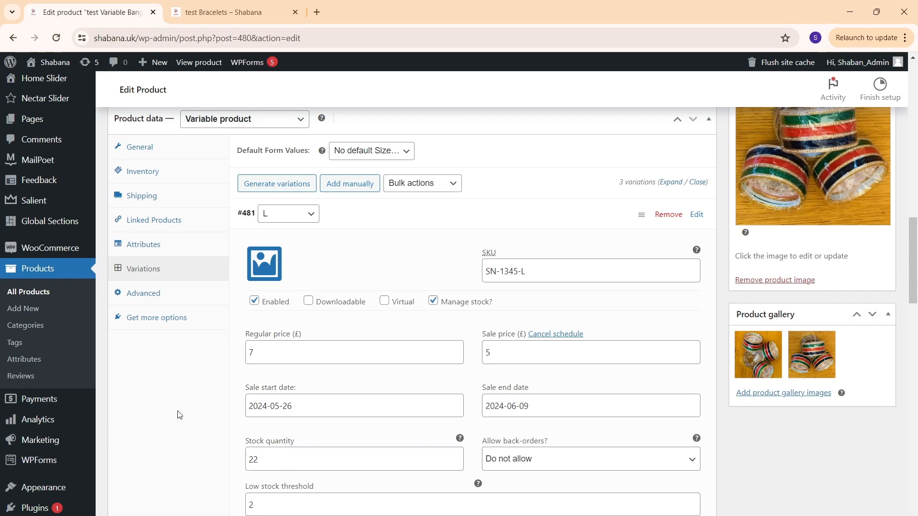
# Update the test Variable Bangles product to save the edited variations
pyautogui.scroll(10, 295, 332)
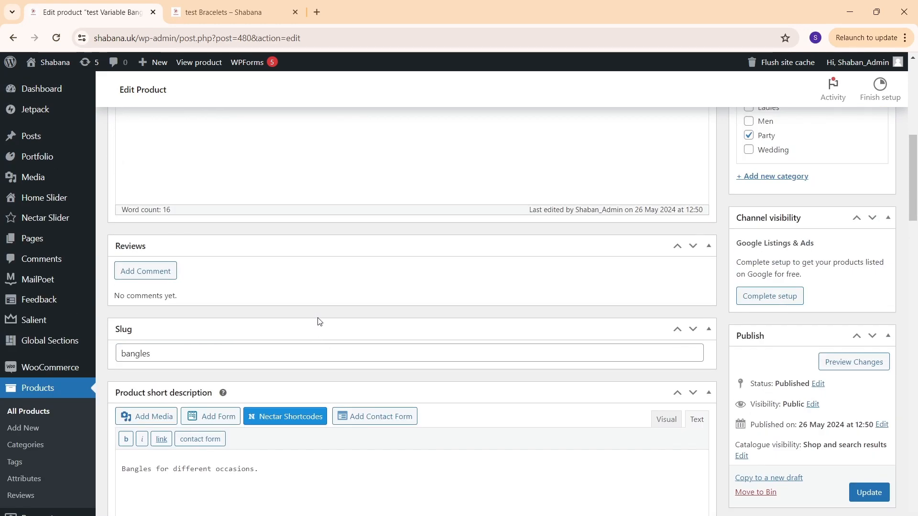
pyautogui.scroll(-15, 320, 321)
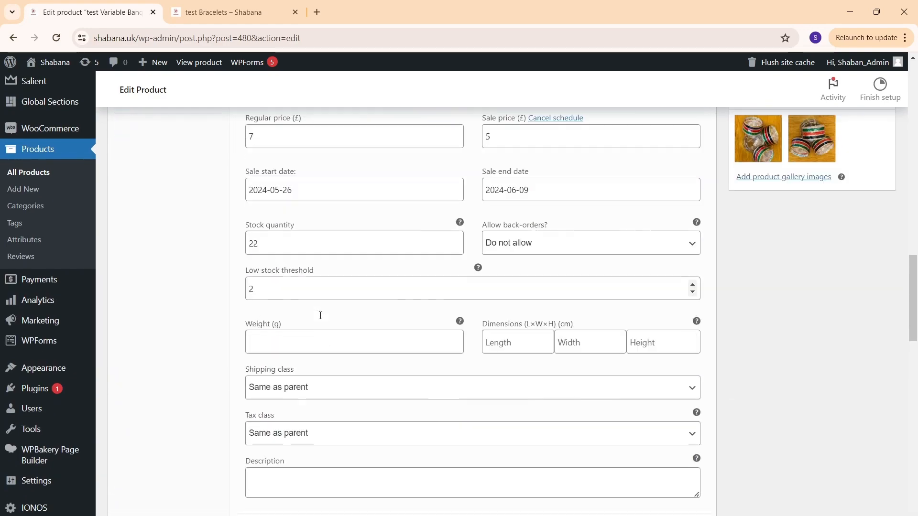
pyautogui.scroll(20, 320, 315)
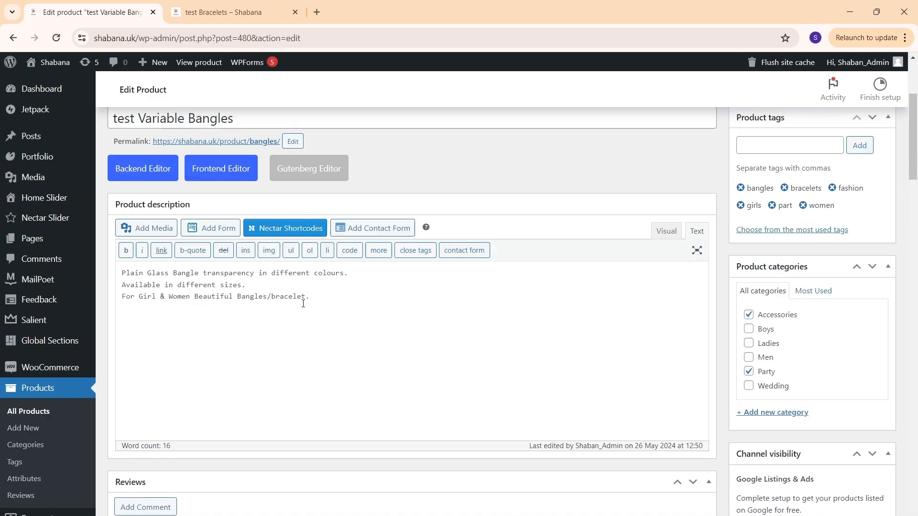
pyautogui.scroll(3, 306, 302)
pyautogui.scroll(-10, 332, 299)
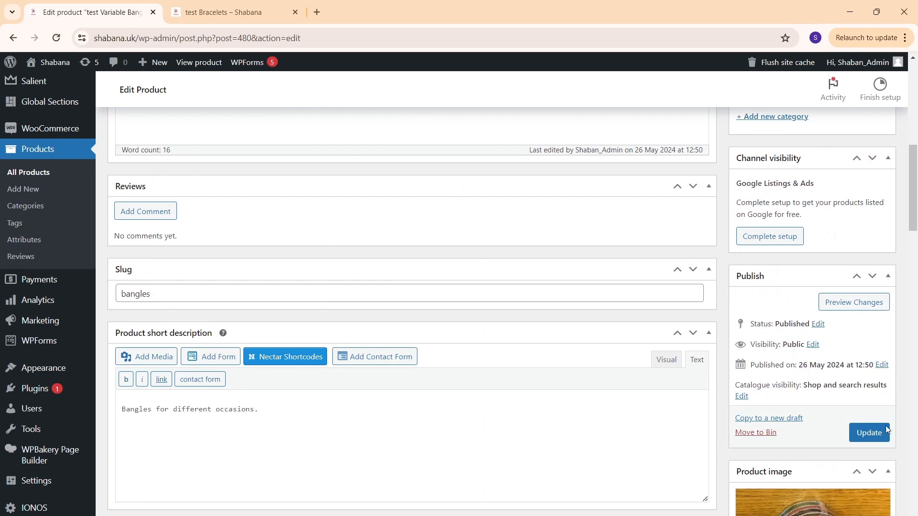
pyautogui.click(871, 439)
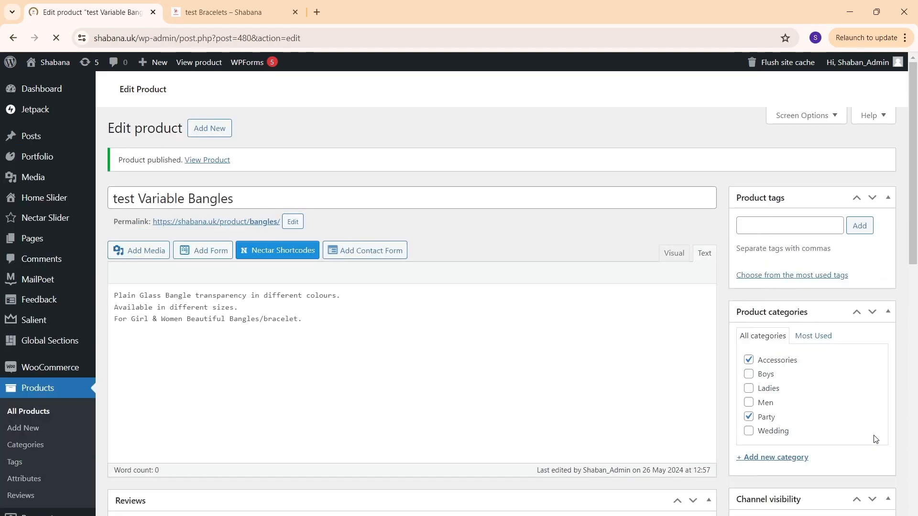
# Switch to the storefront, filter the shop by the Accessories category and open the Test Variable Bangles product page
pyautogui.click(216, 9)
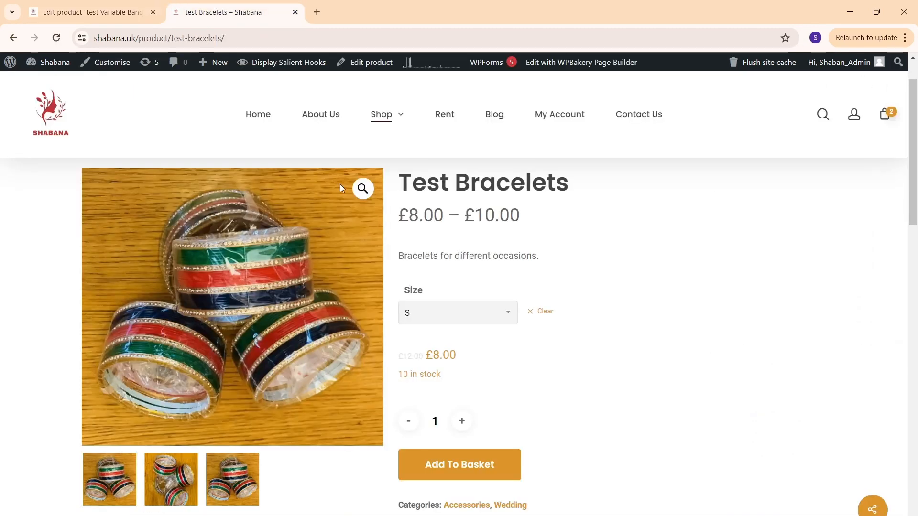
pyautogui.click(51, 114)
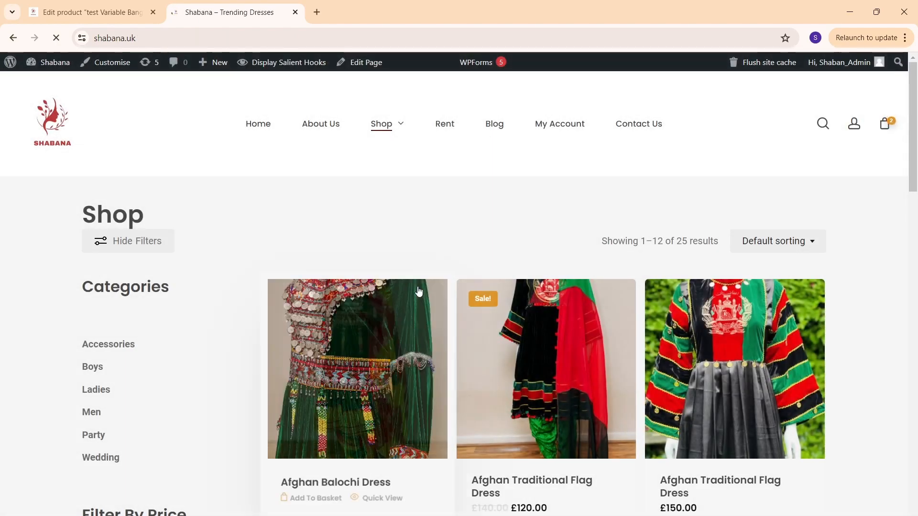
pyautogui.click(114, 344)
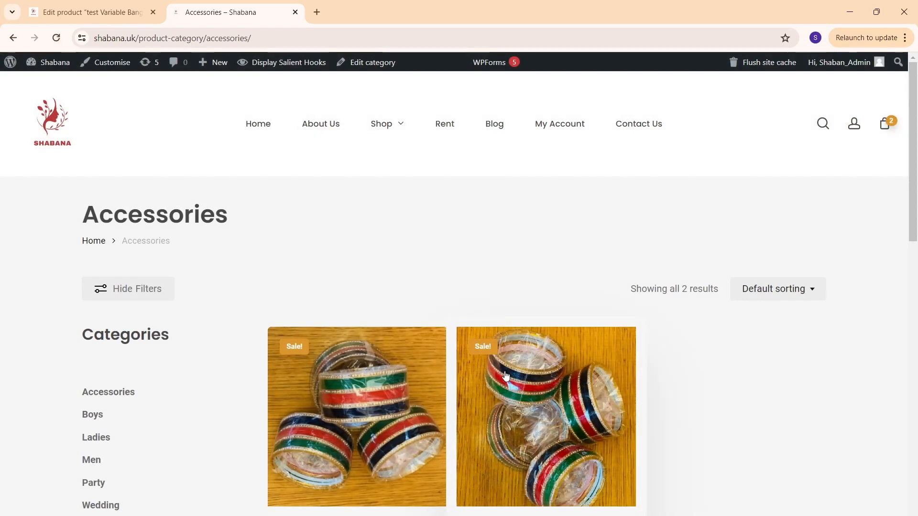
pyautogui.scroll(-3, 512, 325)
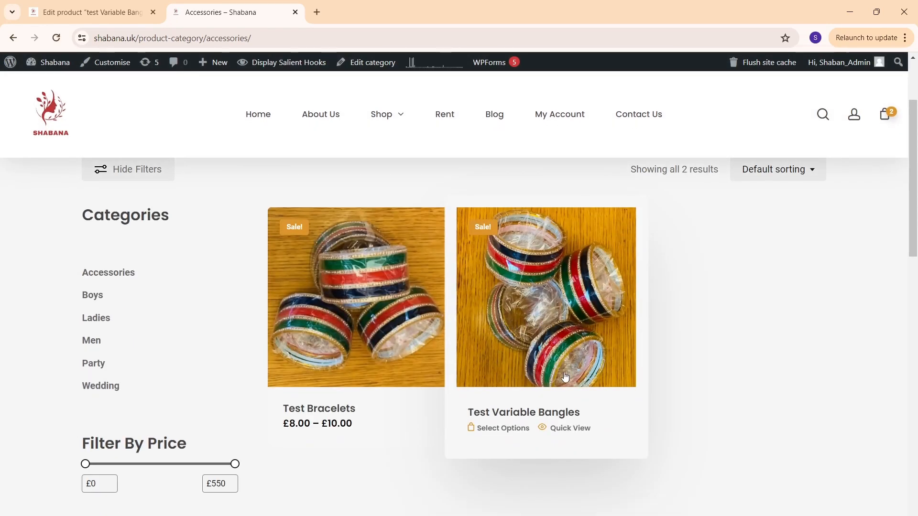
pyautogui.click(561, 338)
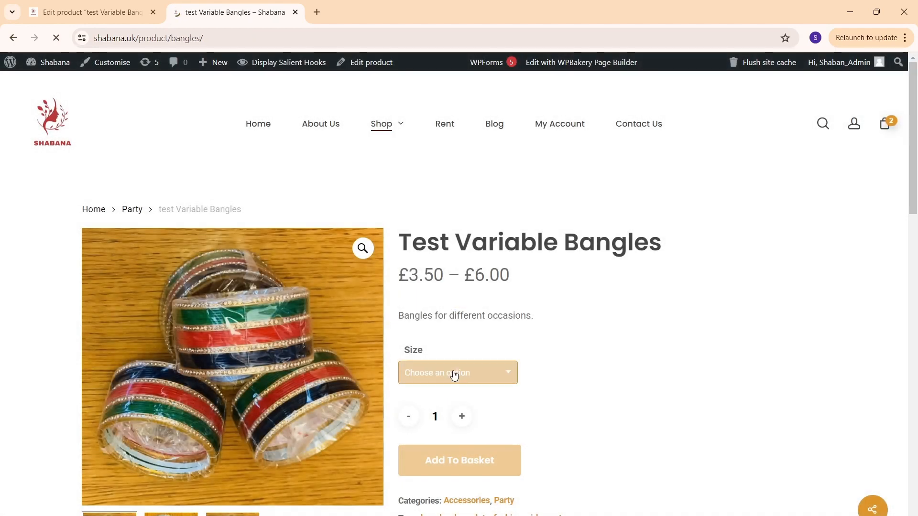
# Choose sizes S, M and L in turn to check the updated price and stock of each bangles variation
pyautogui.click(454, 376)
pyautogui.click(420, 470)
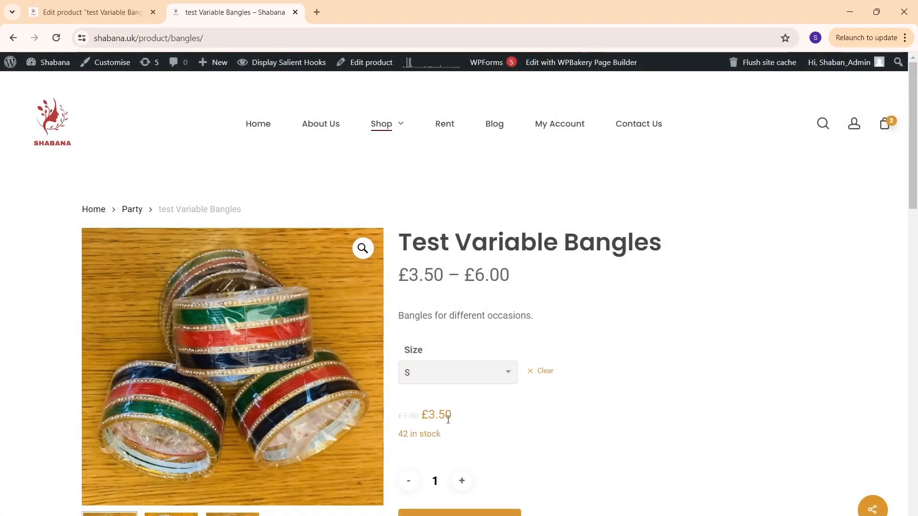
pyautogui.click(468, 380)
pyautogui.click(435, 453)
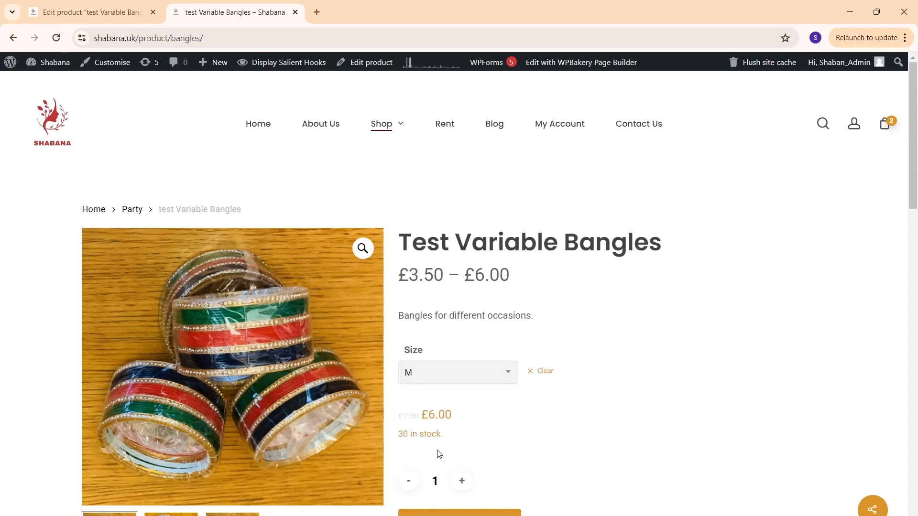
pyautogui.click(462, 378)
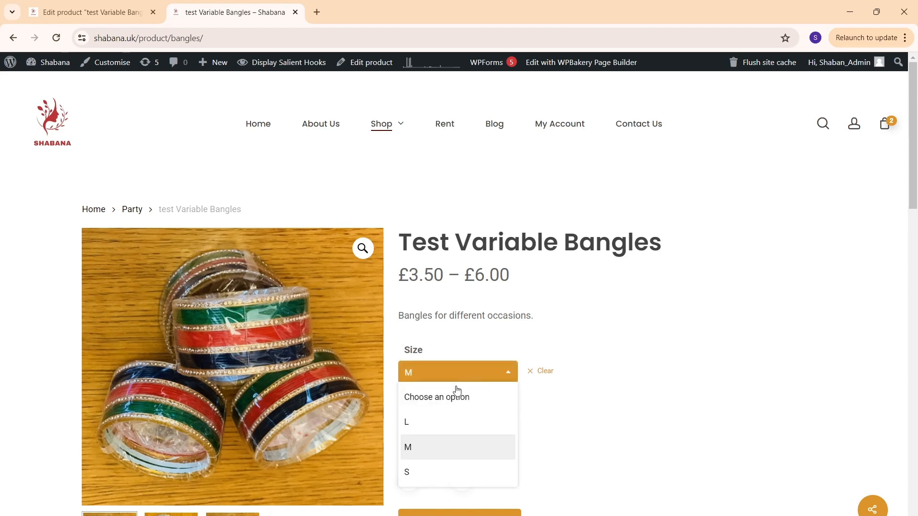
pyautogui.click(435, 421)
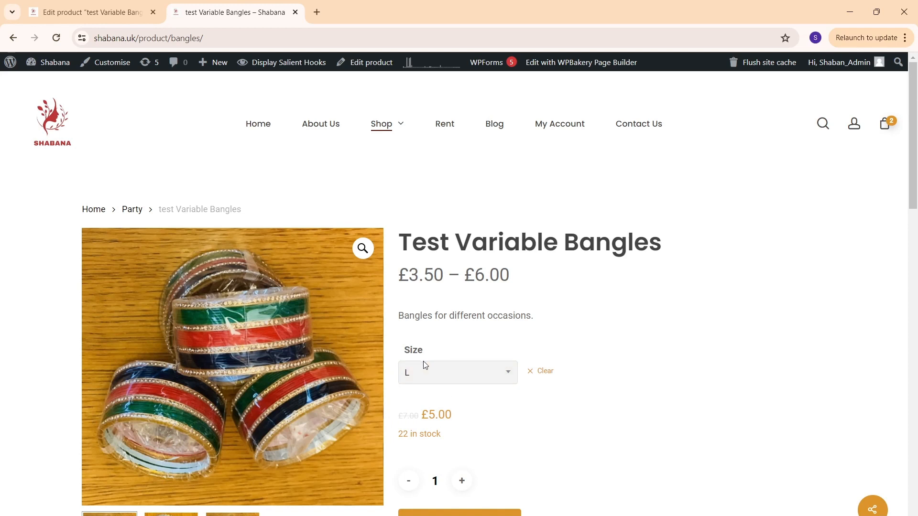
pyautogui.click(478, 421)
pyautogui.moveTo(395, 440); pyautogui.dragTo(434, 434)
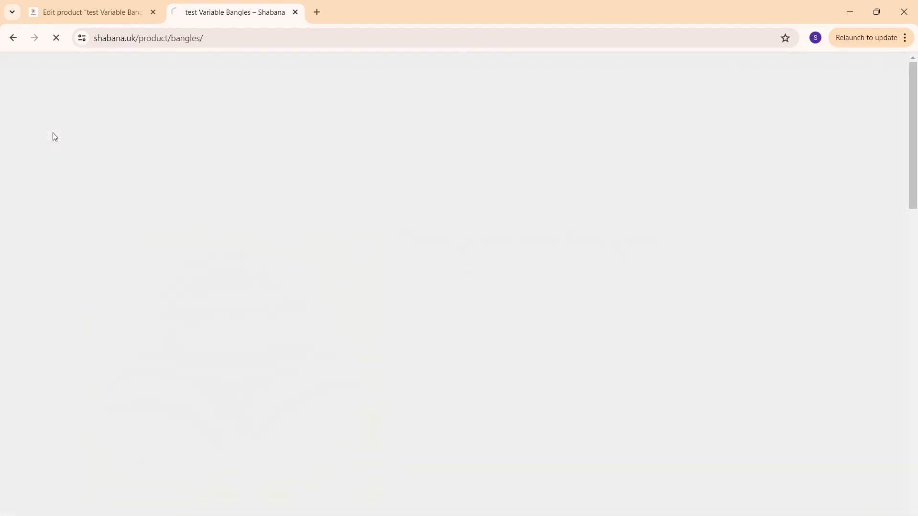
# Browse the Accessories, Ladies and Party categories to check which products each one lists
pyautogui.scroll(-3, 72, 245)
pyautogui.click(107, 216)
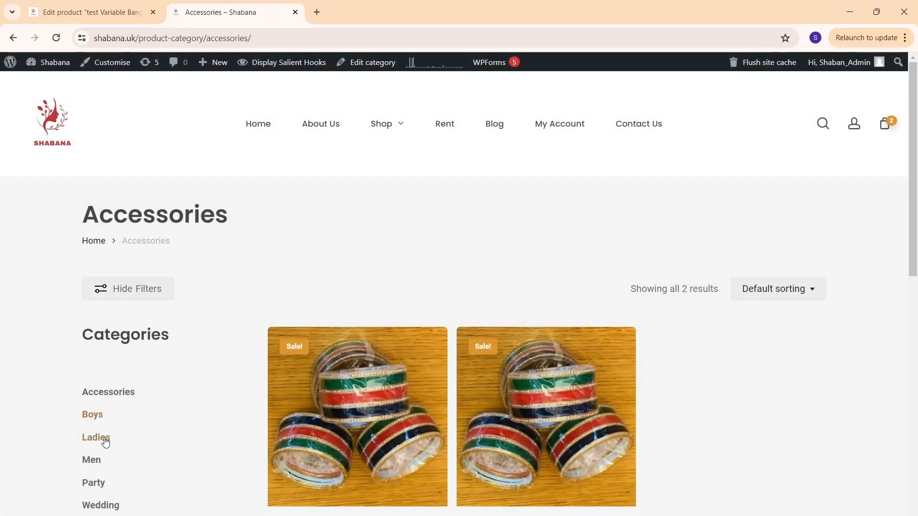
pyautogui.click(103, 444)
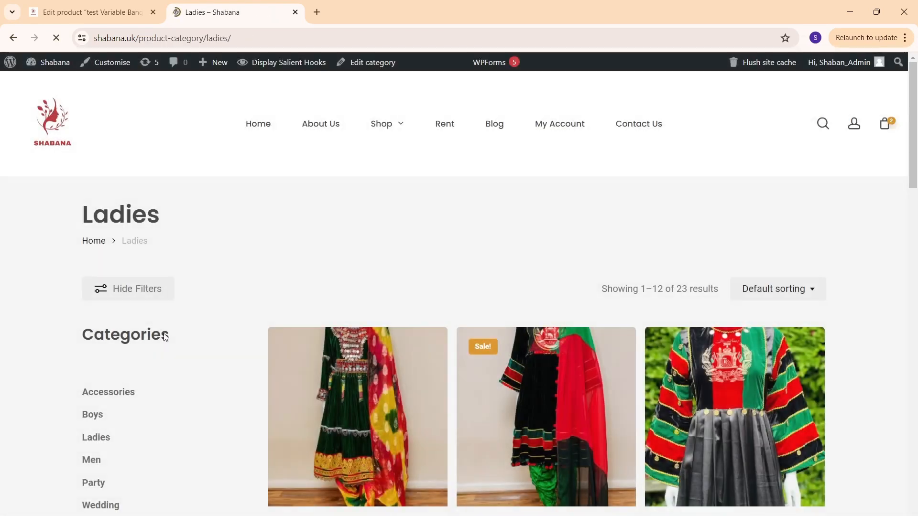
pyautogui.scroll(-3, 150, 359)
pyautogui.click(100, 310)
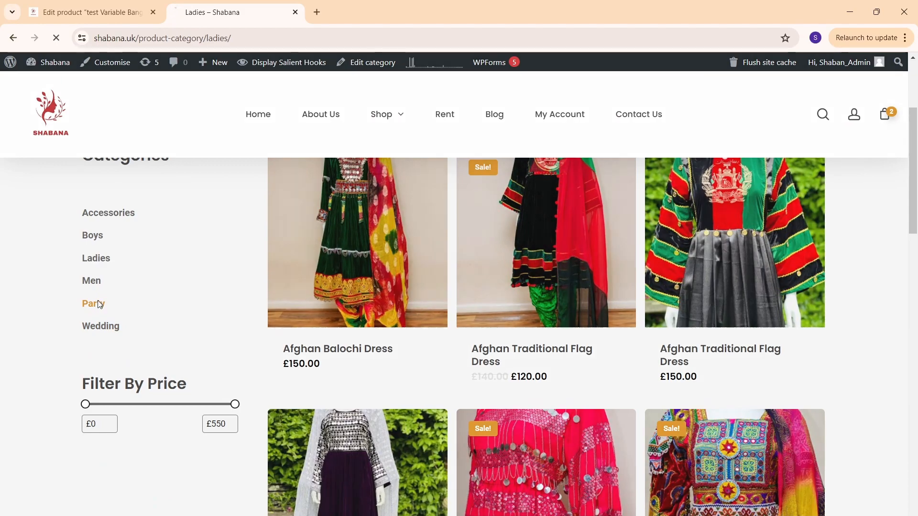
pyautogui.scroll(-4, 359, 353)
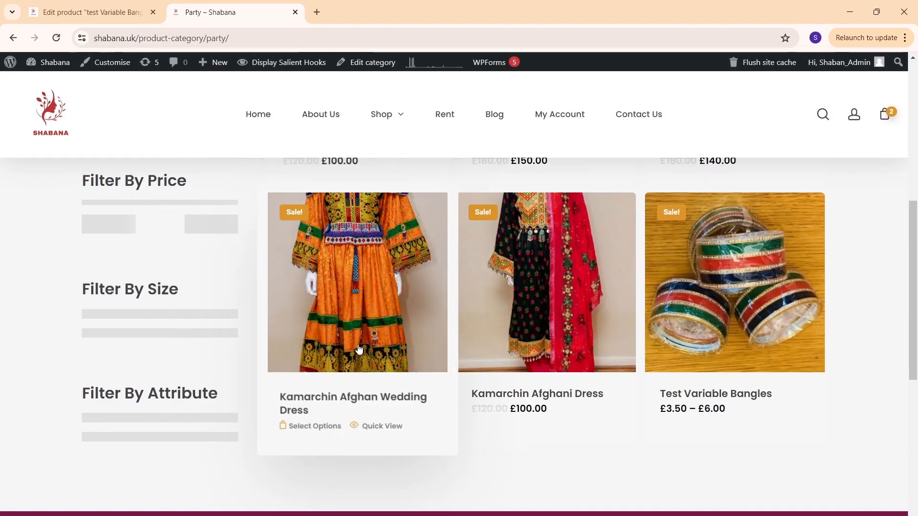
pyautogui.scroll(4, 442, 322)
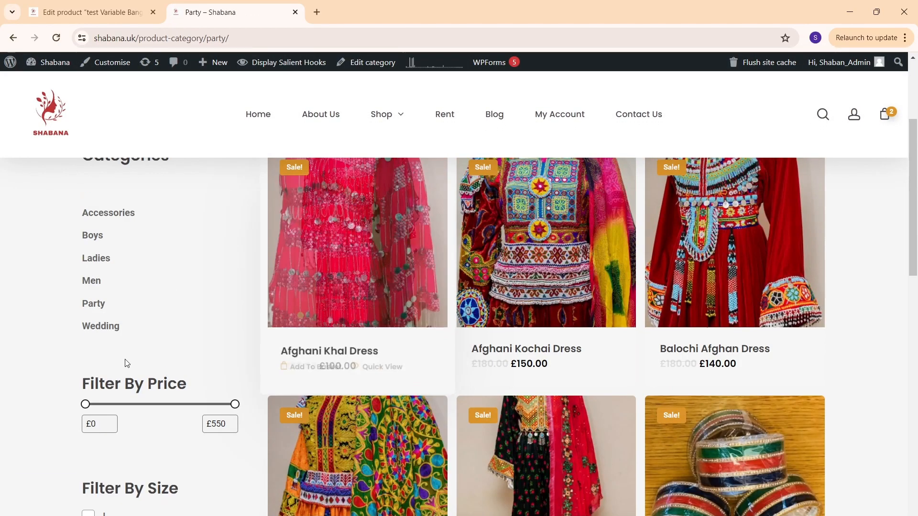
# Open the Wedding category and look through its products
pyautogui.click(106, 328)
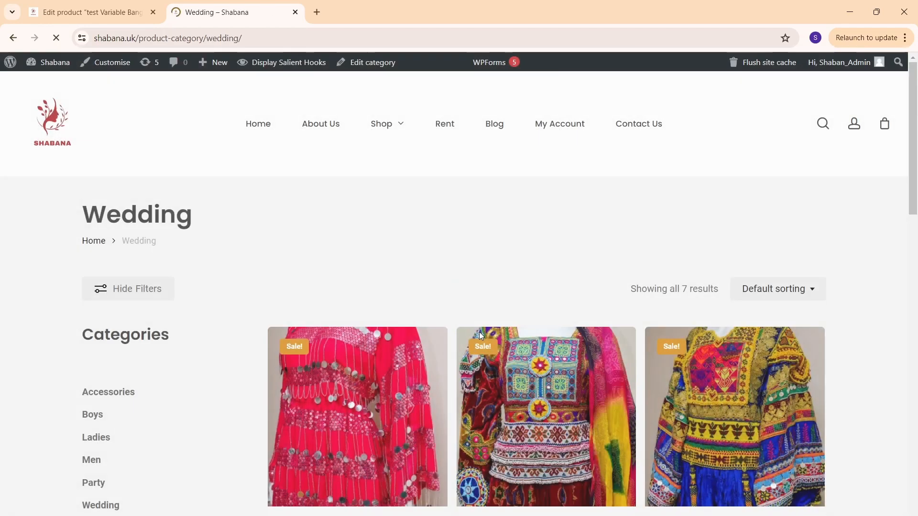
pyautogui.scroll(-5, 479, 332)
pyautogui.scroll(-5, 480, 336)
pyautogui.scroll(3, 479, 332)
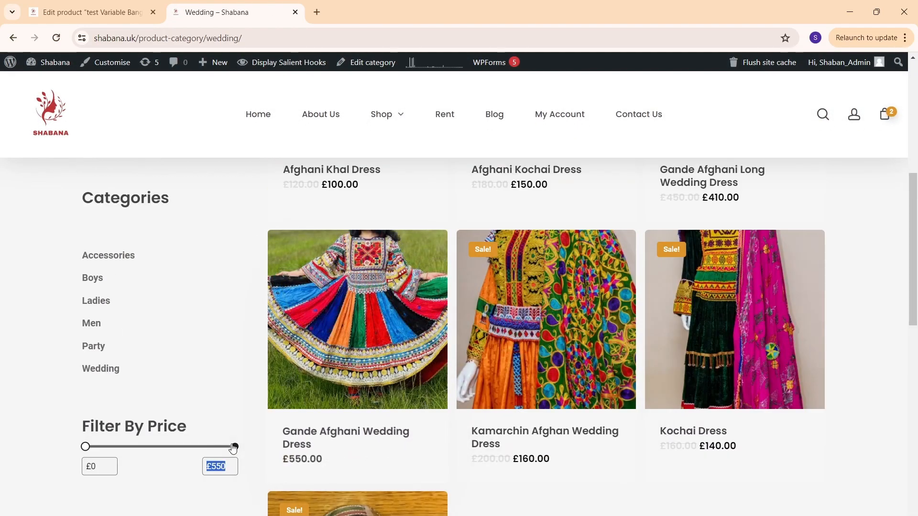
# Filter the Wedding products to a maximum price of £37, and restore the maximum to £550
pyautogui.moveTo(235, 446); pyautogui.dragTo(97, 447)
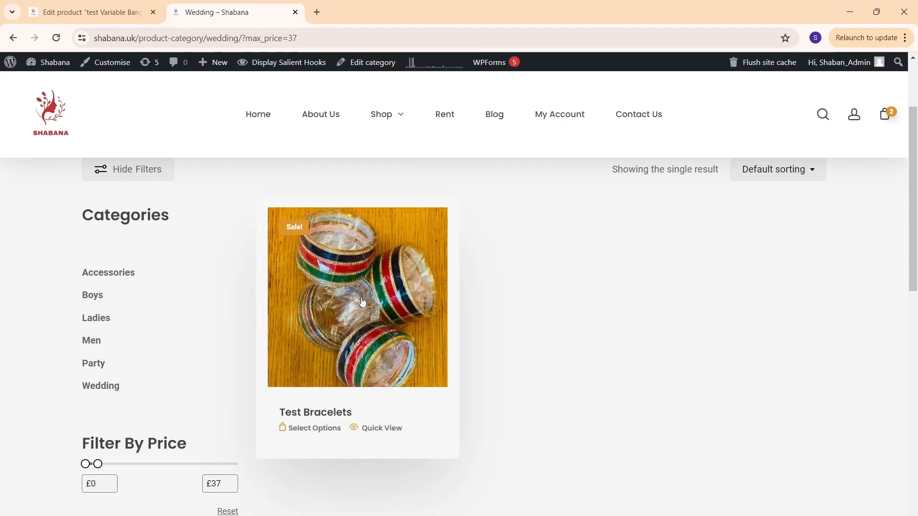
pyautogui.moveTo(97, 464); pyautogui.dragTo(252, 474)
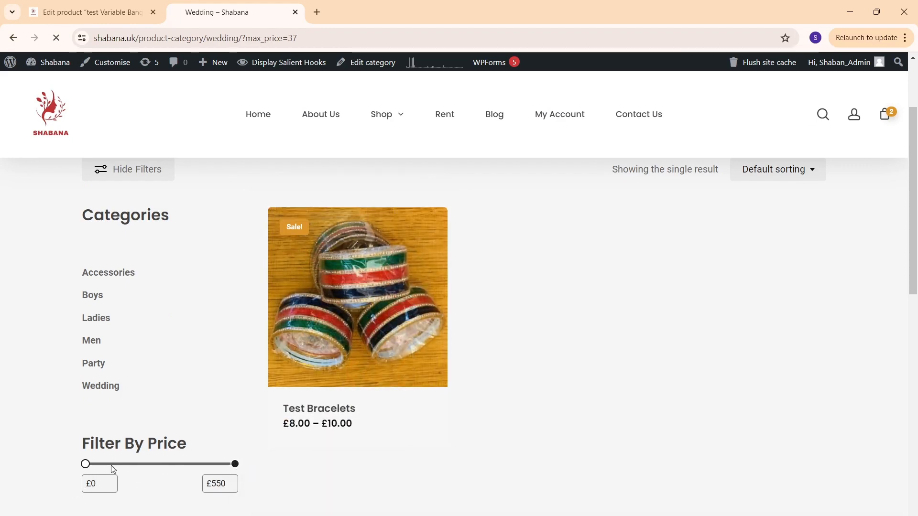
pyautogui.scroll(-5, 134, 432)
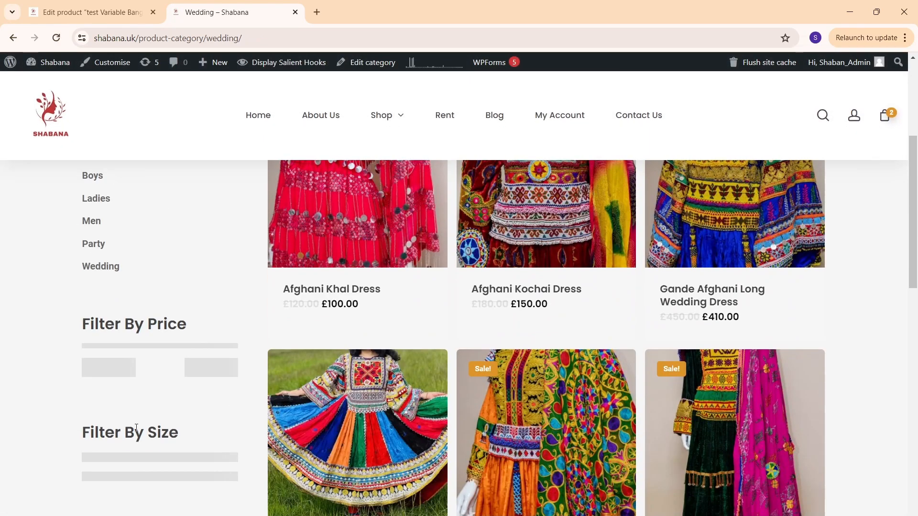
# Filter the Wedding products to a minimum price of £473 and look through the results and the size filter options
pyautogui.moveTo(84, 350); pyautogui.dragTo(182, 352)
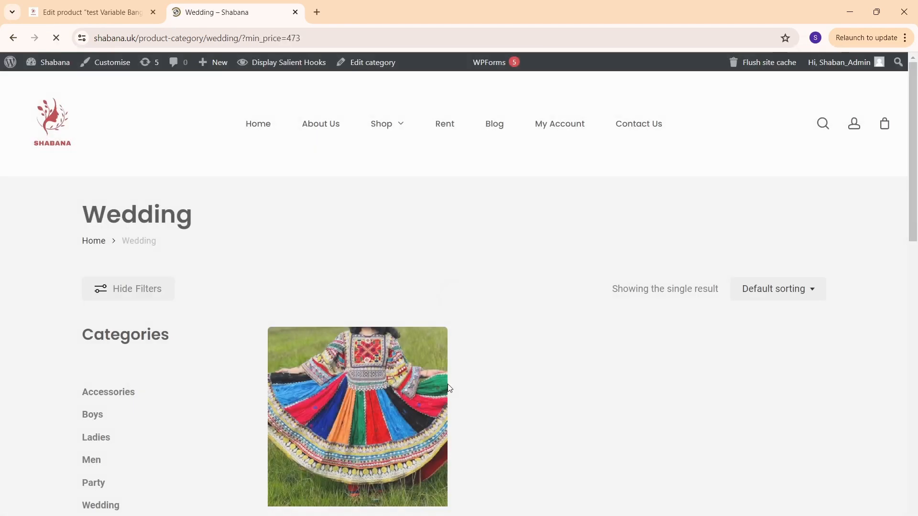
pyautogui.scroll(-4, 103, 411)
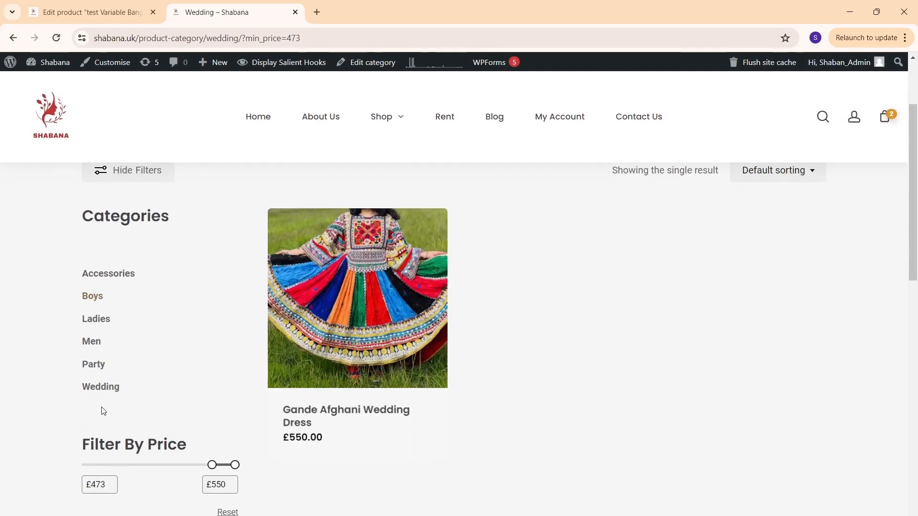
pyautogui.scroll(4, 115, 316)
pyautogui.scroll(-6, 129, 313)
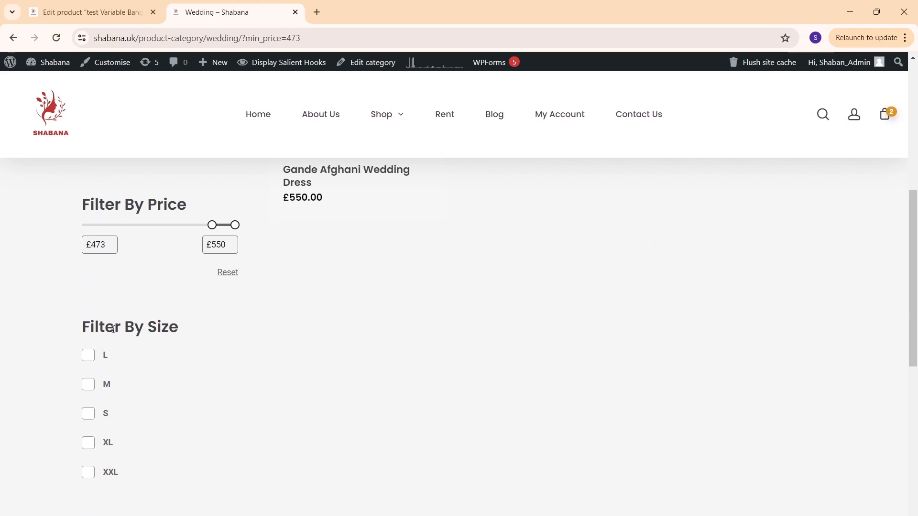
pyautogui.scroll(6, 114, 330)
pyautogui.moveTo(382, 124)
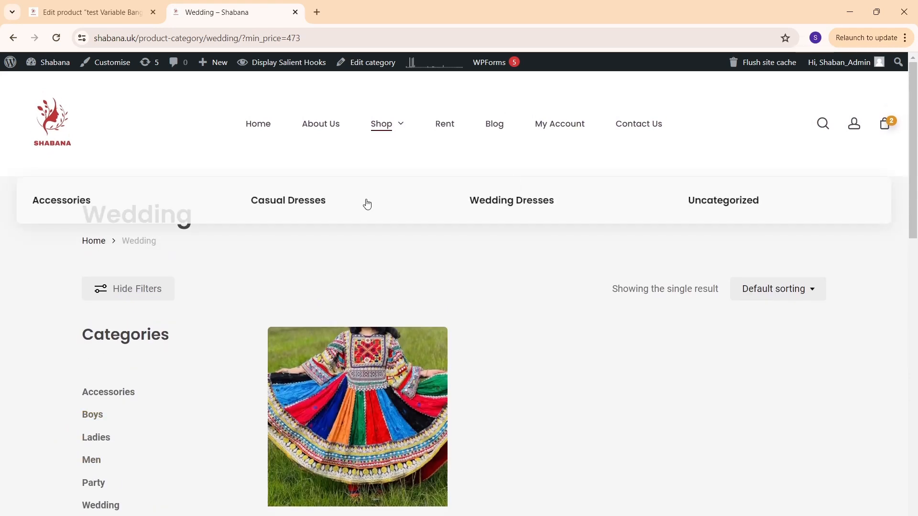
pyautogui.moveTo(213, 62)
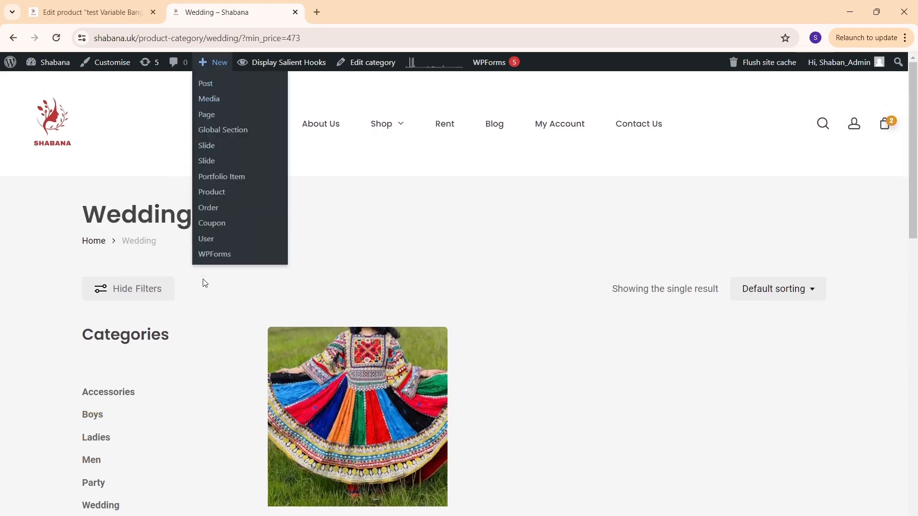
# Move the test Bracelets and test Variable Bangles products to the bin from the WordPress admin product list
pyautogui.click(102, 12)
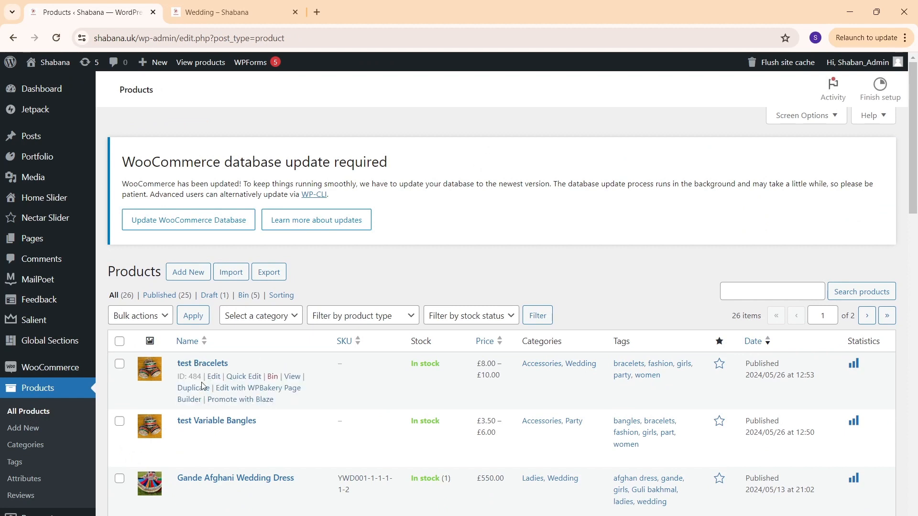
pyautogui.click(119, 421)
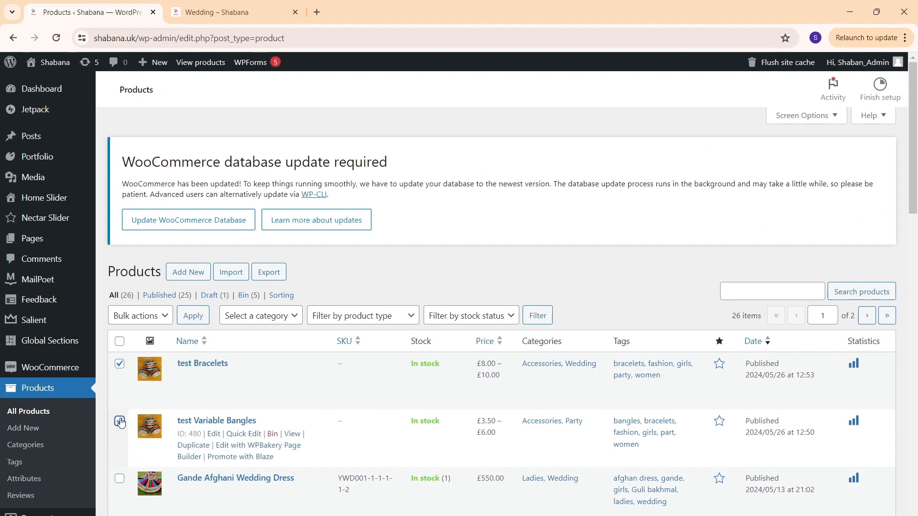
pyautogui.click(138, 315)
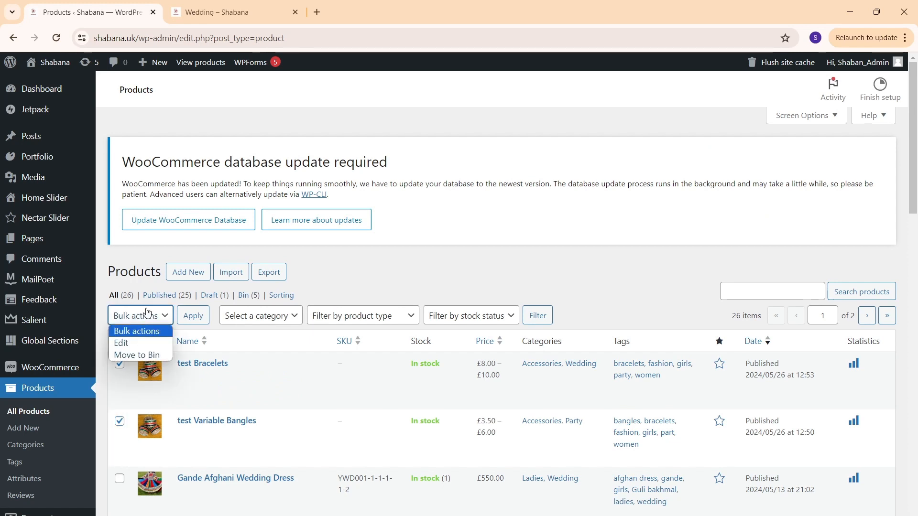
pyautogui.click(142, 355)
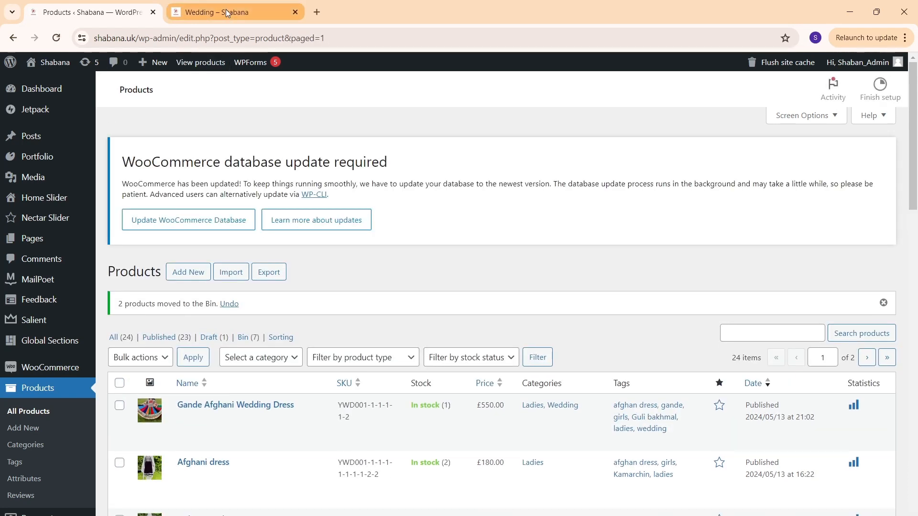
# Return to the storefront and check the main shop page and the Accessories category for the binned test products
pyautogui.click(225, 11)
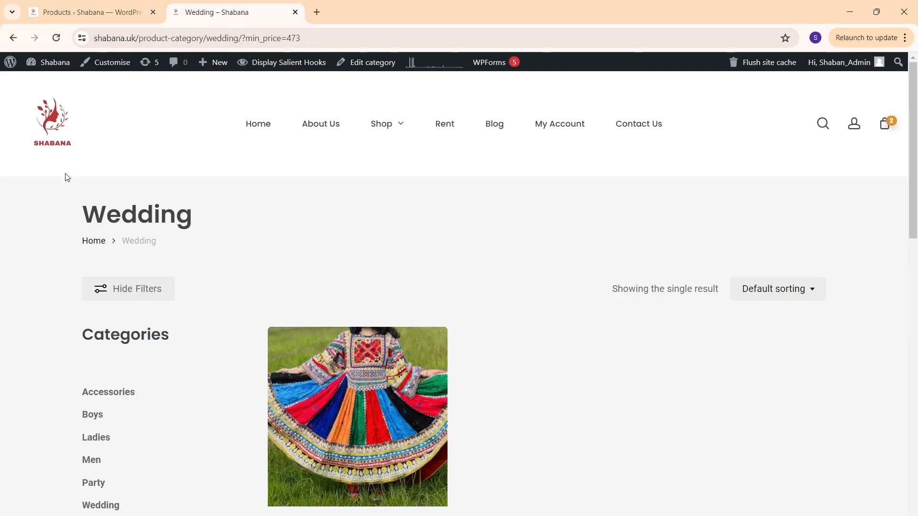
pyautogui.click(56, 124)
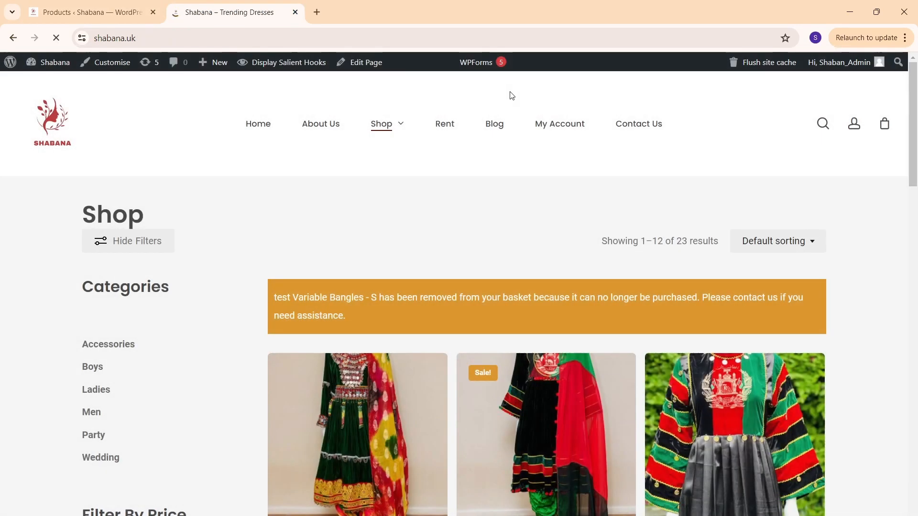
pyautogui.scroll(-1, 446, 245)
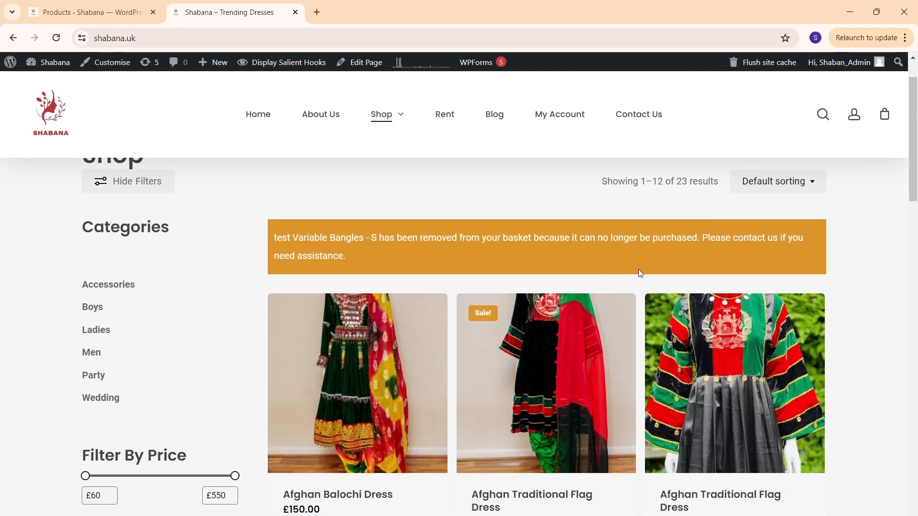
pyautogui.press('F5')
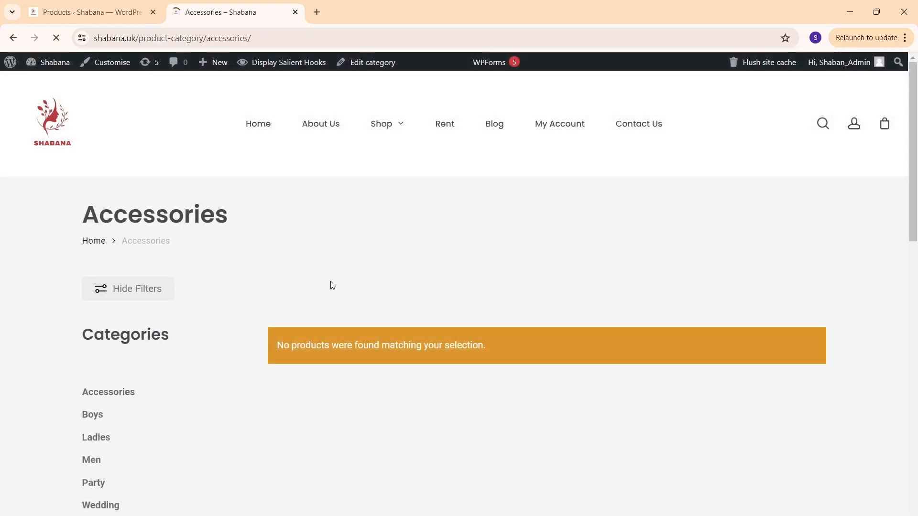
# Go back to the main shop page and look through both pages of its product listing
pyautogui.click(48, 122)
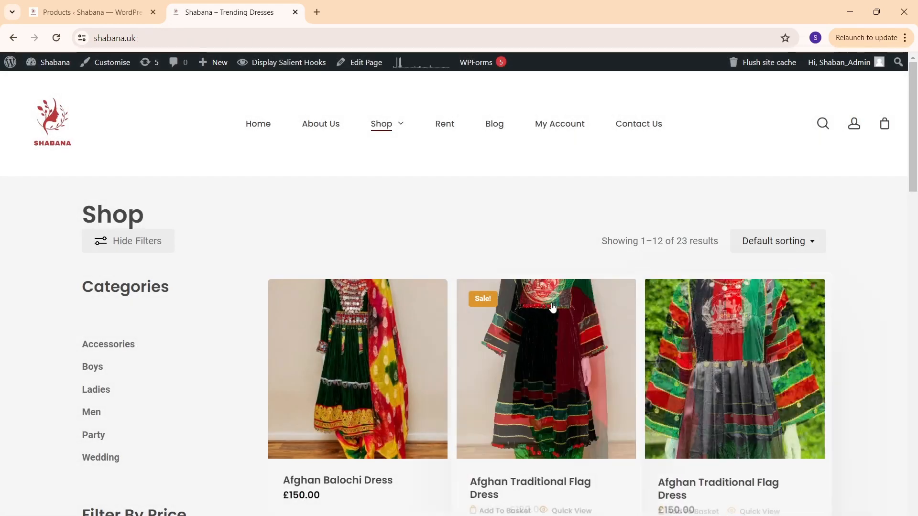
pyautogui.scroll(-8, 464, 316)
pyautogui.scroll(-5, 473, 316)
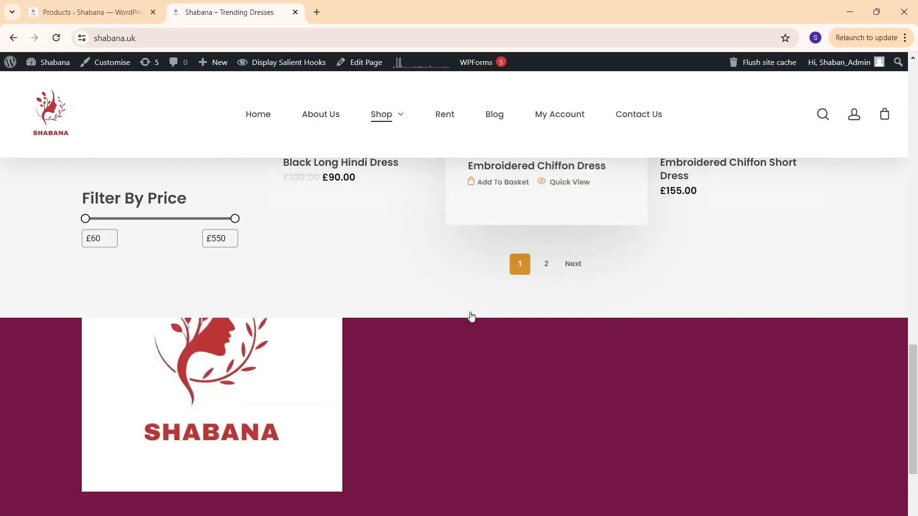
pyautogui.click(547, 265)
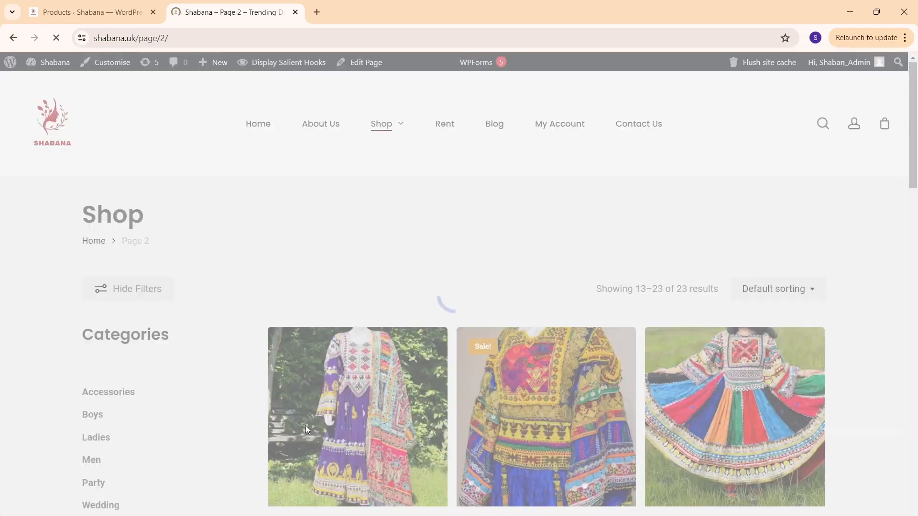
pyautogui.scroll(-5, 359, 373)
pyautogui.scroll(5, 360, 370)
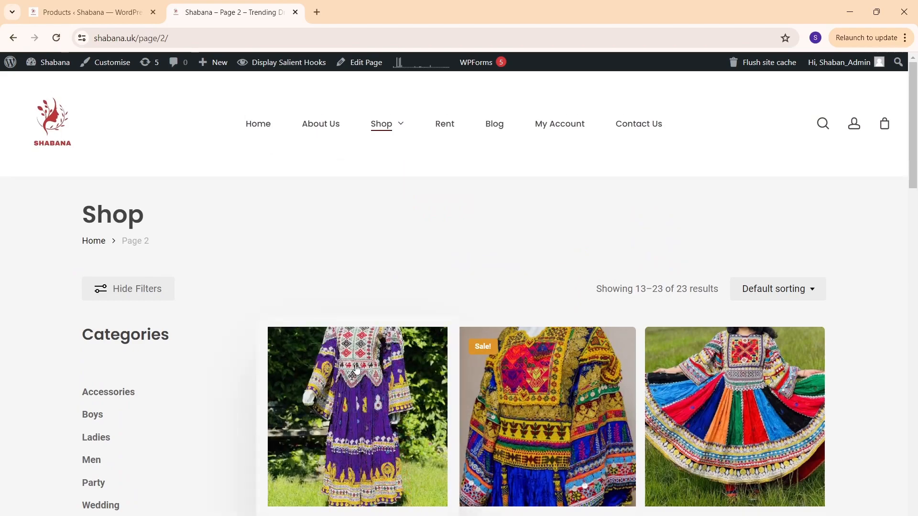
pyautogui.moveTo(605, 515)
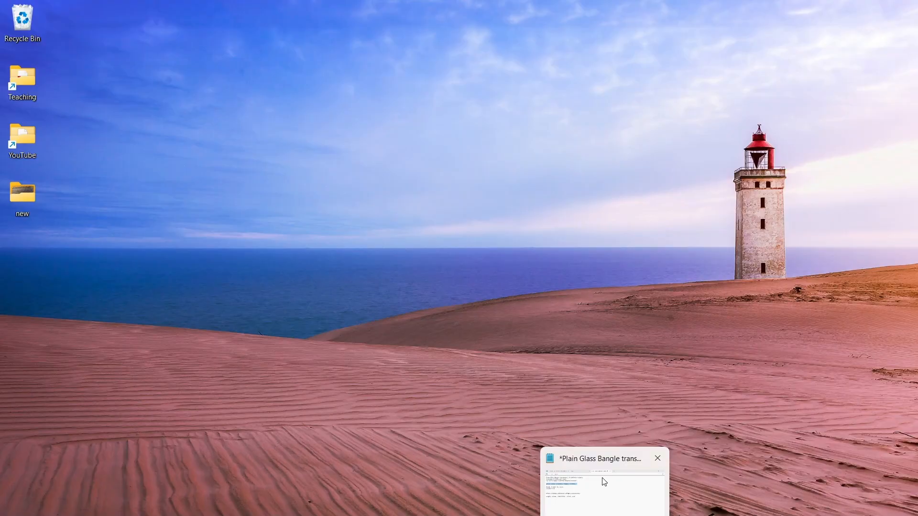